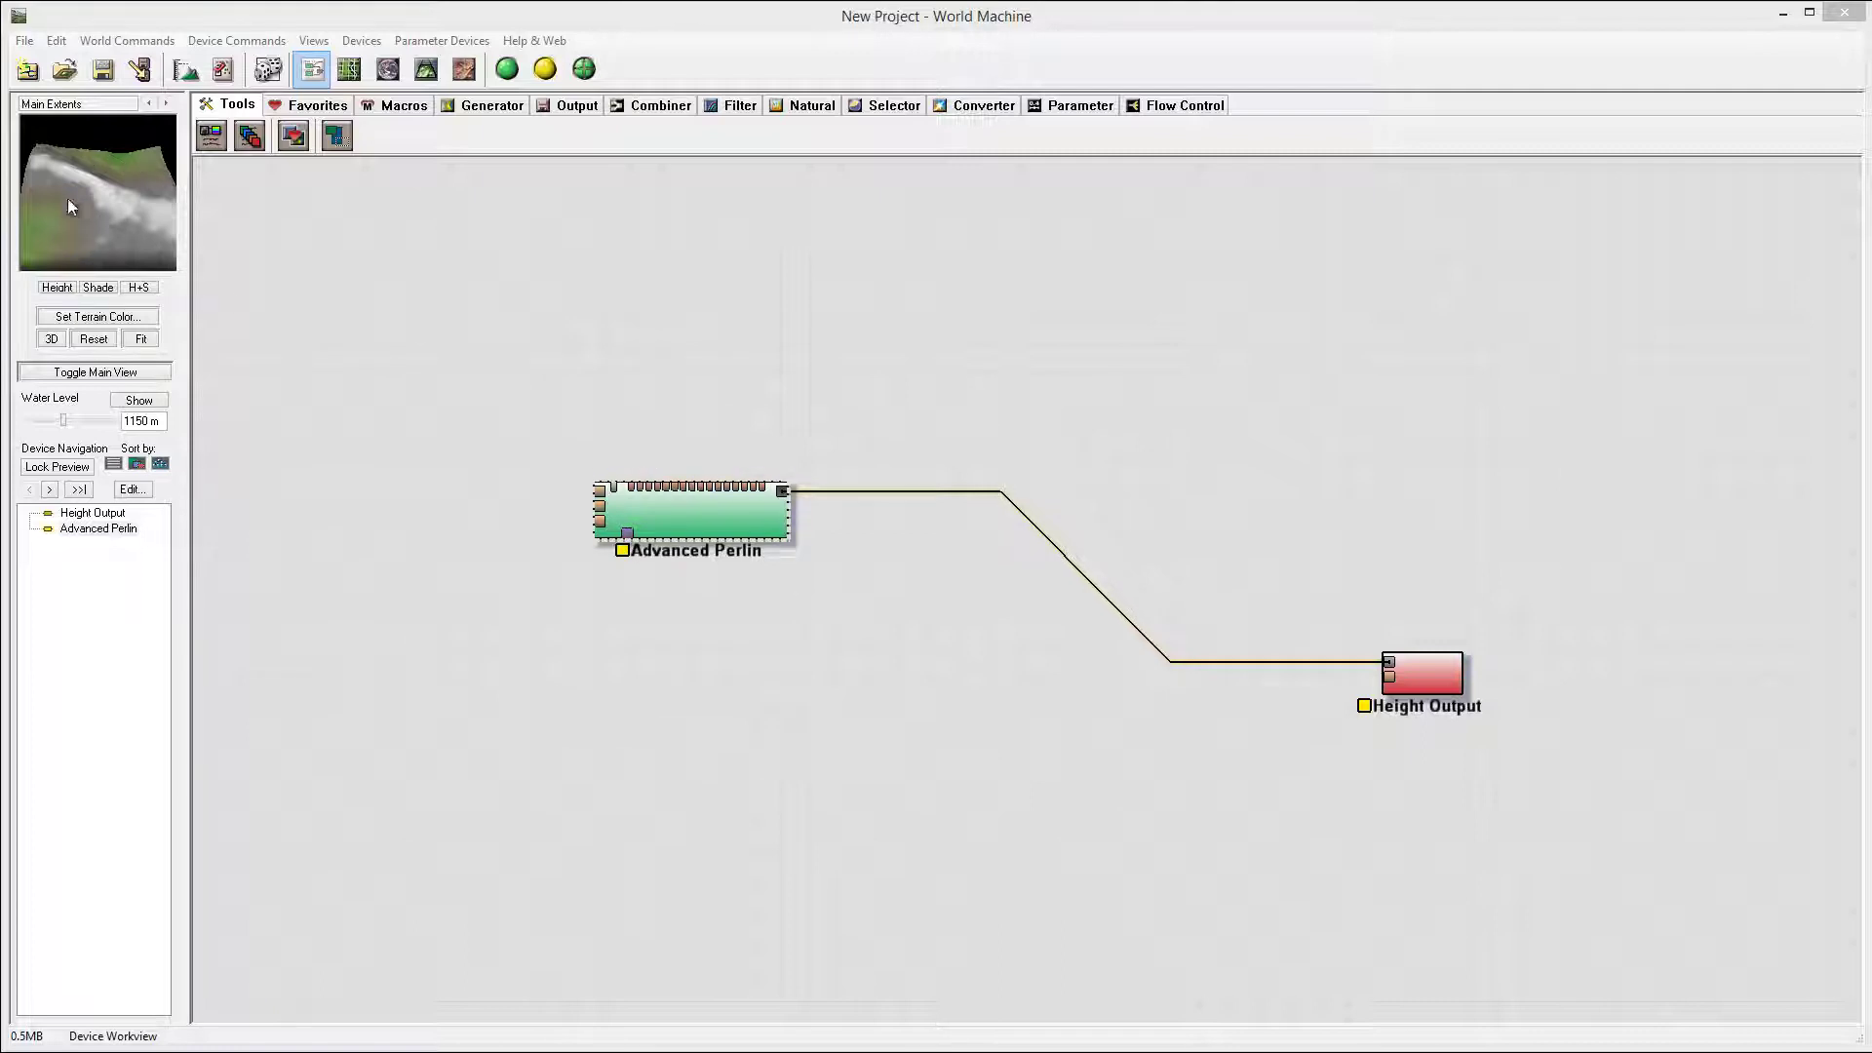
# Inspect the Advanced Perlin settings without changes and rotate the terrain preview slightly.
pyautogui.doubleClick(741, 523)
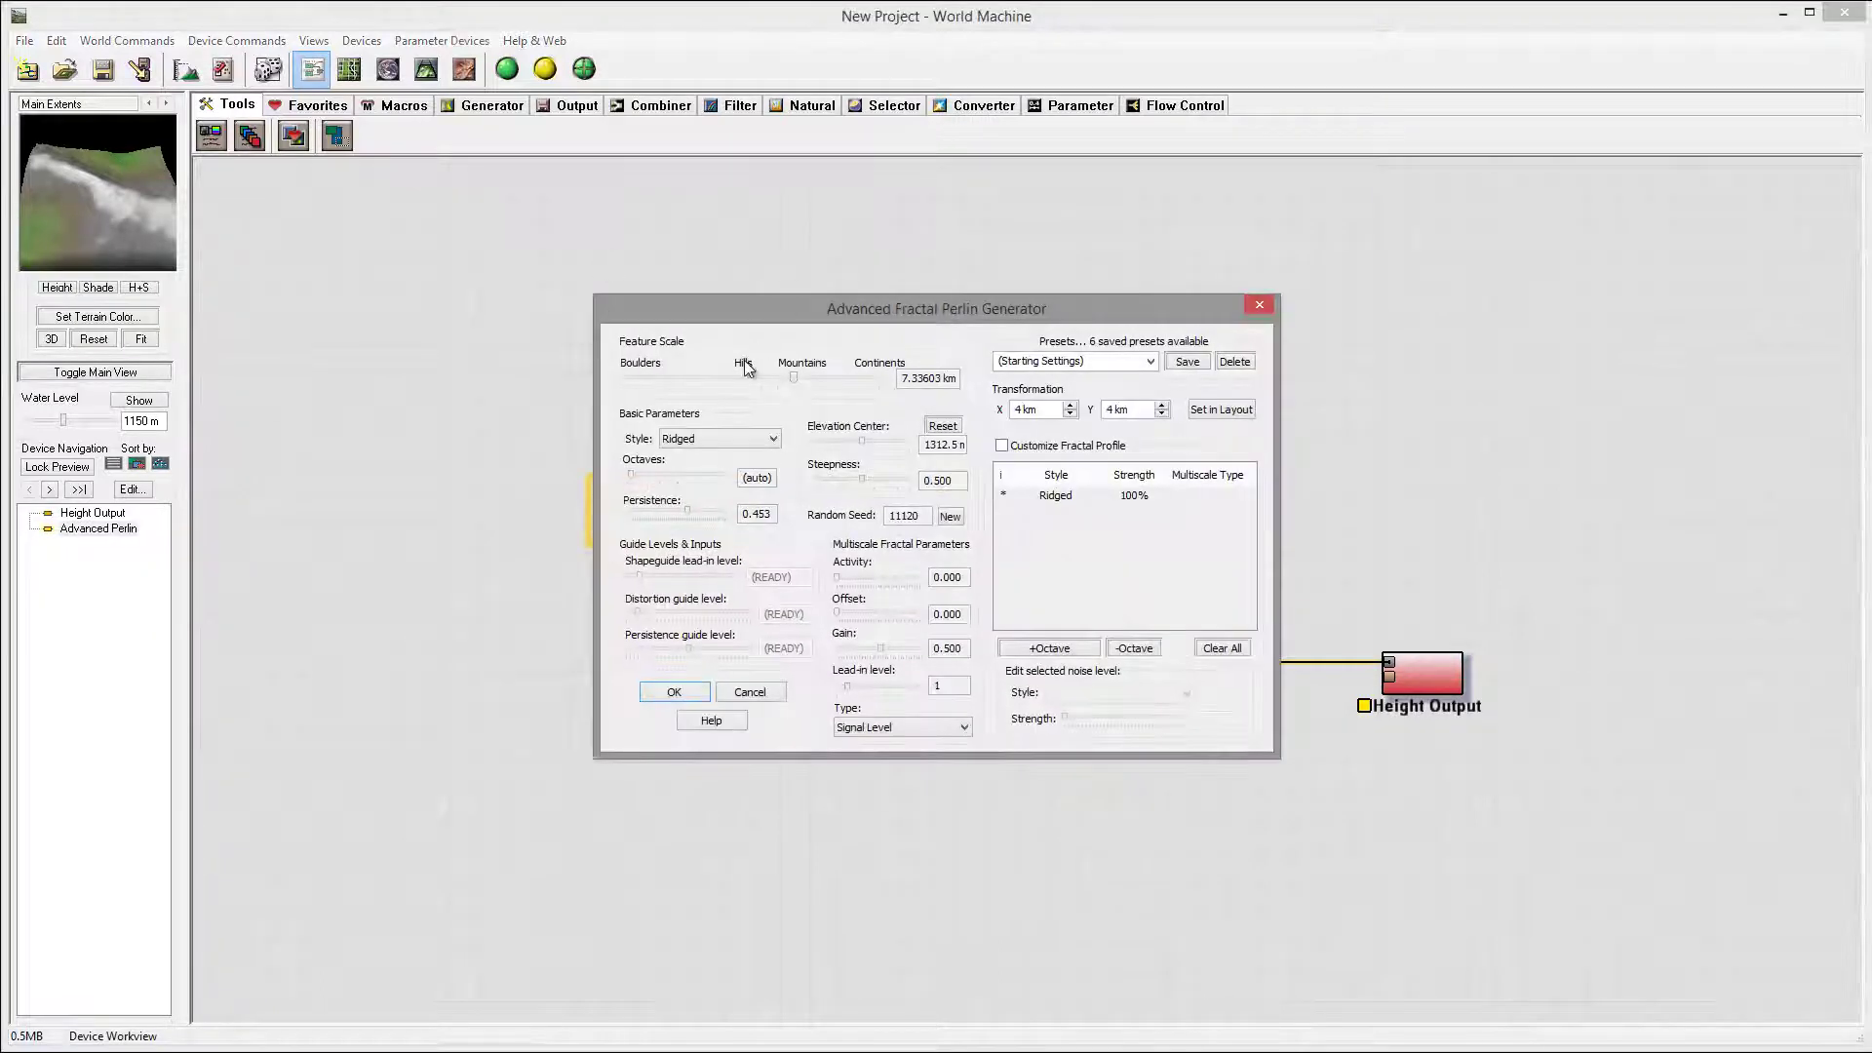
pyautogui.moveTo(1014, 310); pyautogui.dragTo(1363, 235)
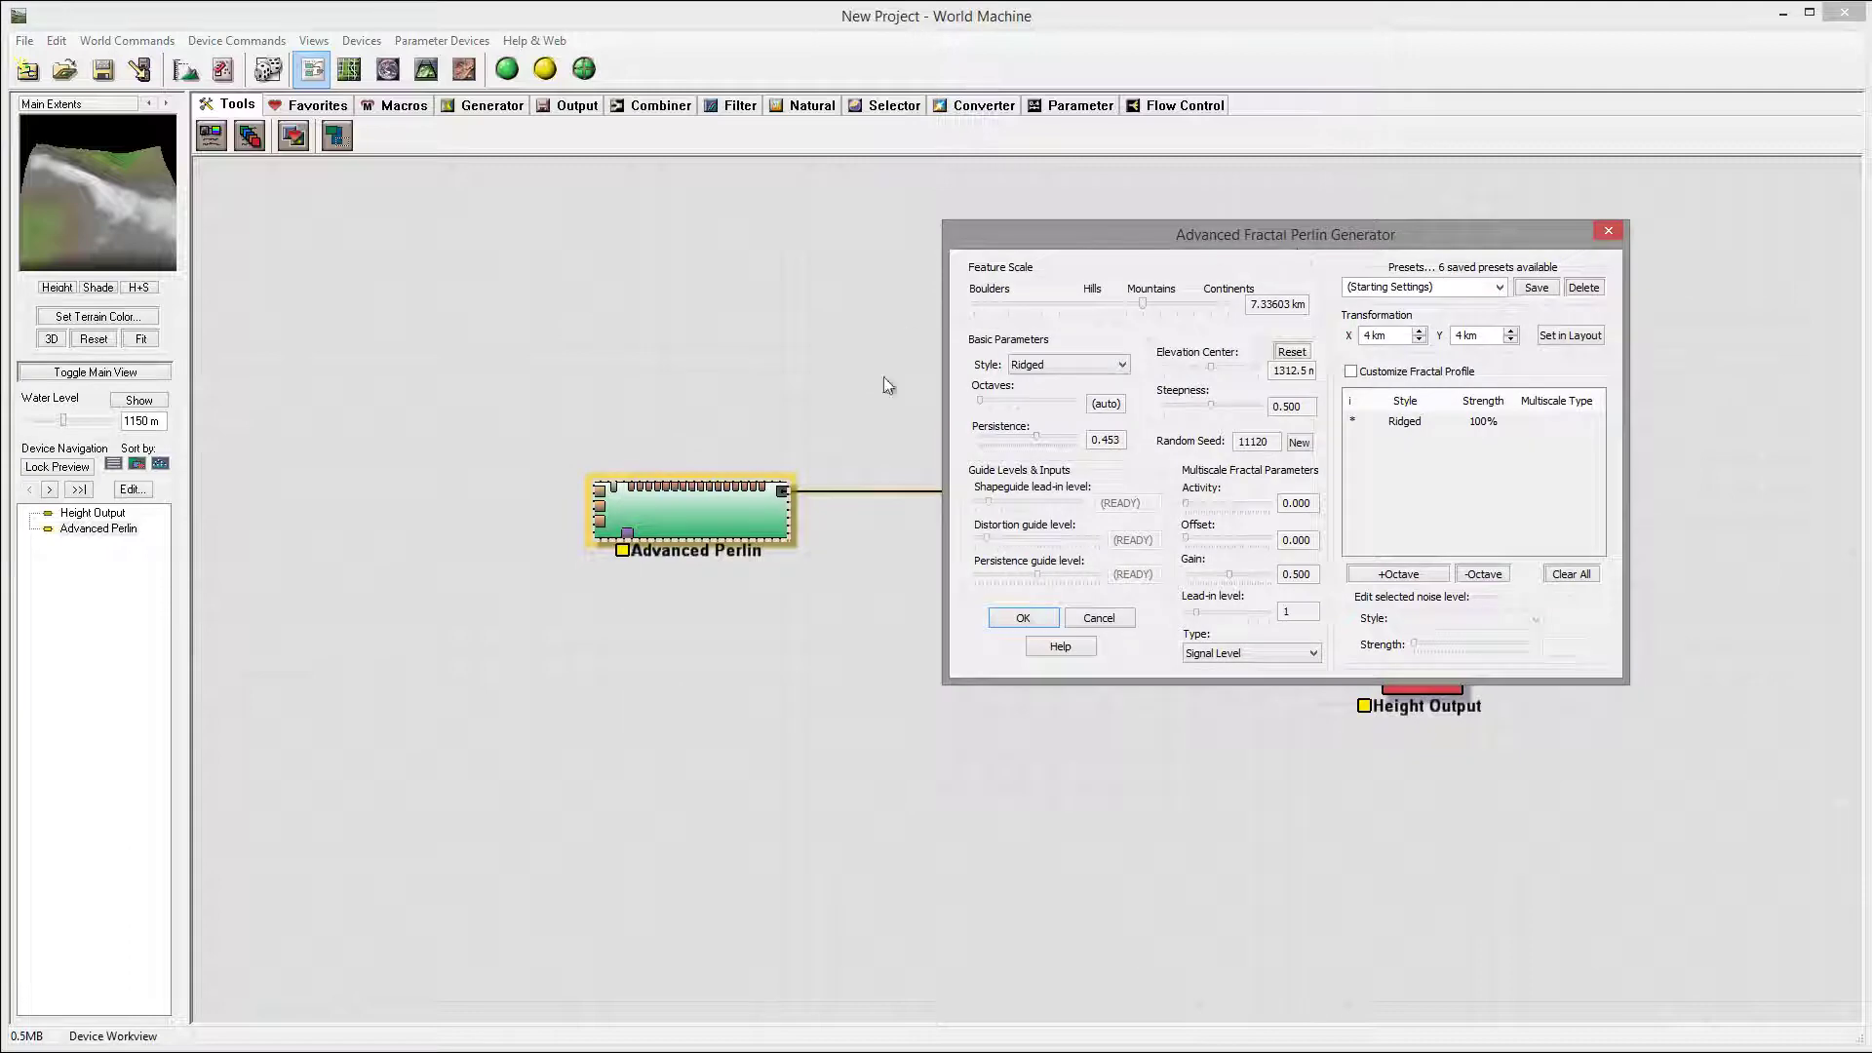
pyautogui.click(1609, 231)
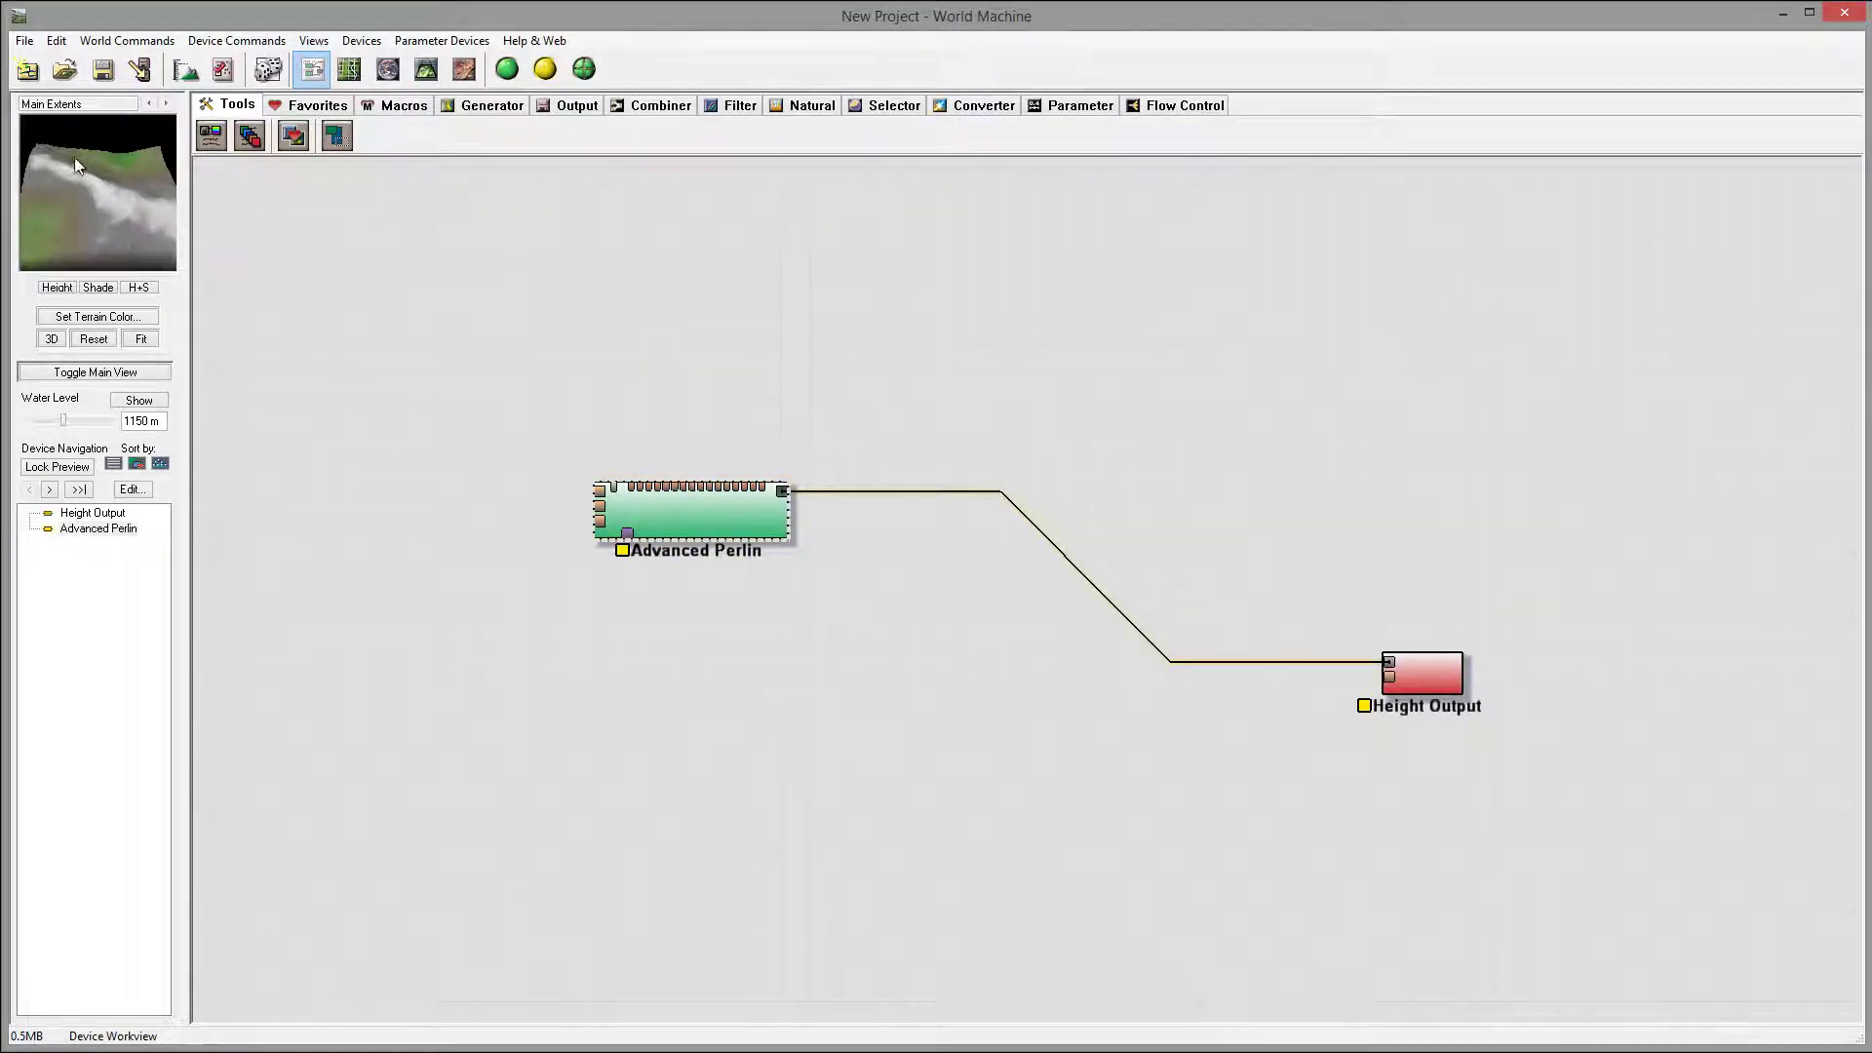
pyautogui.moveTo(91, 174); pyautogui.dragTo(102, 185)
# Create Layout 0 and draw a Circle shape on its canvas to raise a round island.
pyautogui.click(348, 68)
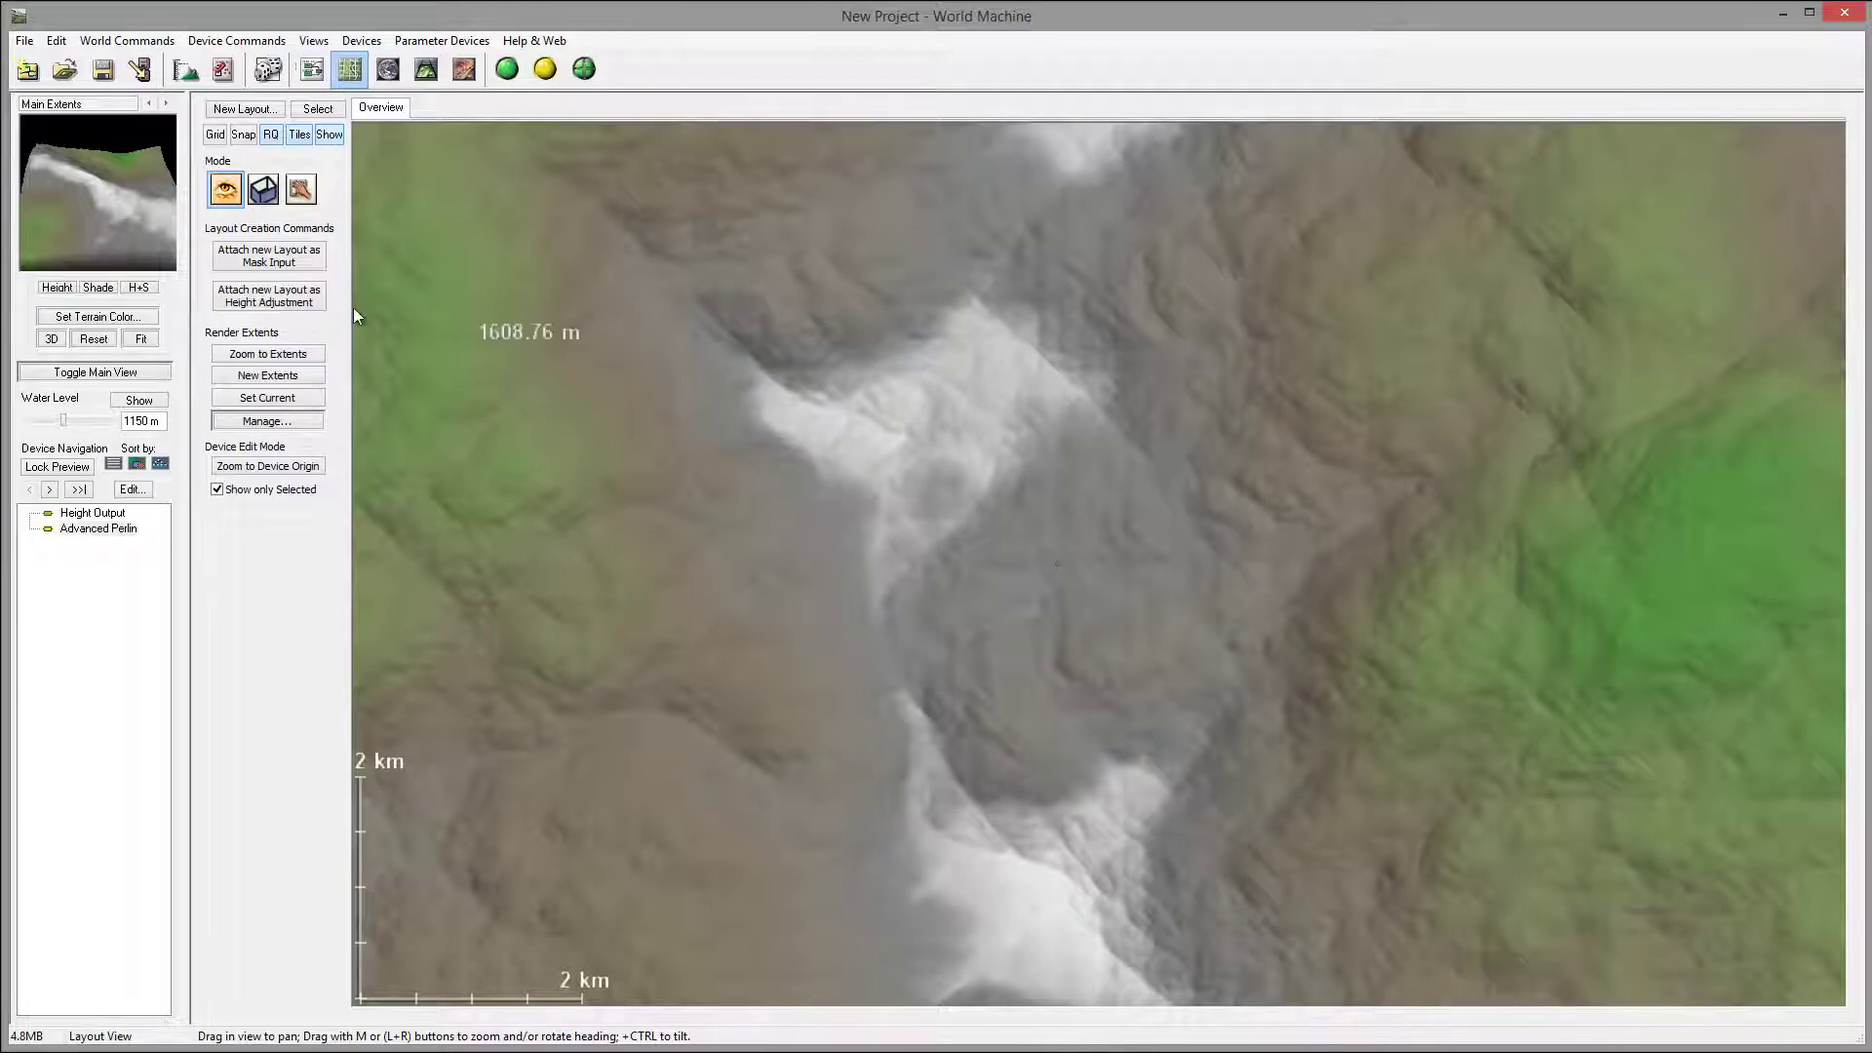
pyautogui.click(246, 110)
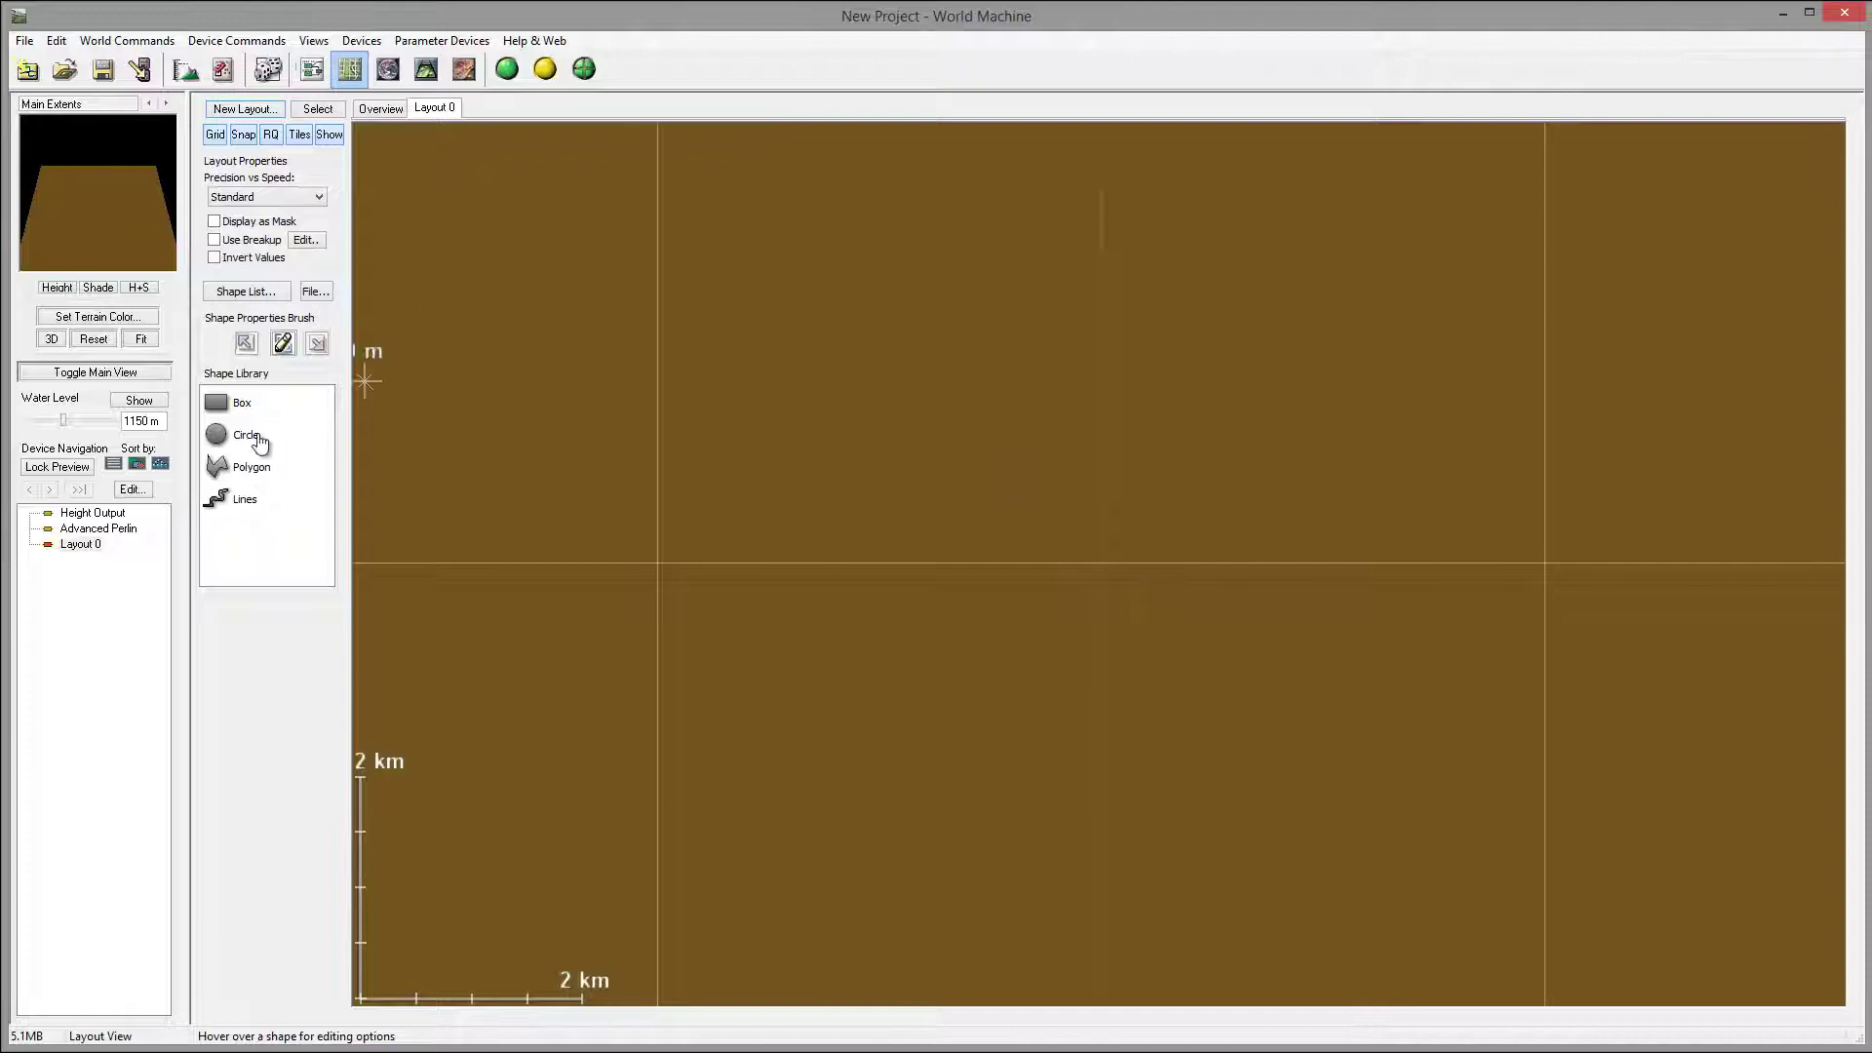
pyautogui.moveTo(226, 435); pyautogui.dragTo(991, 501)
pyautogui.moveTo(936, 436); pyautogui.dragTo(1238, 560)
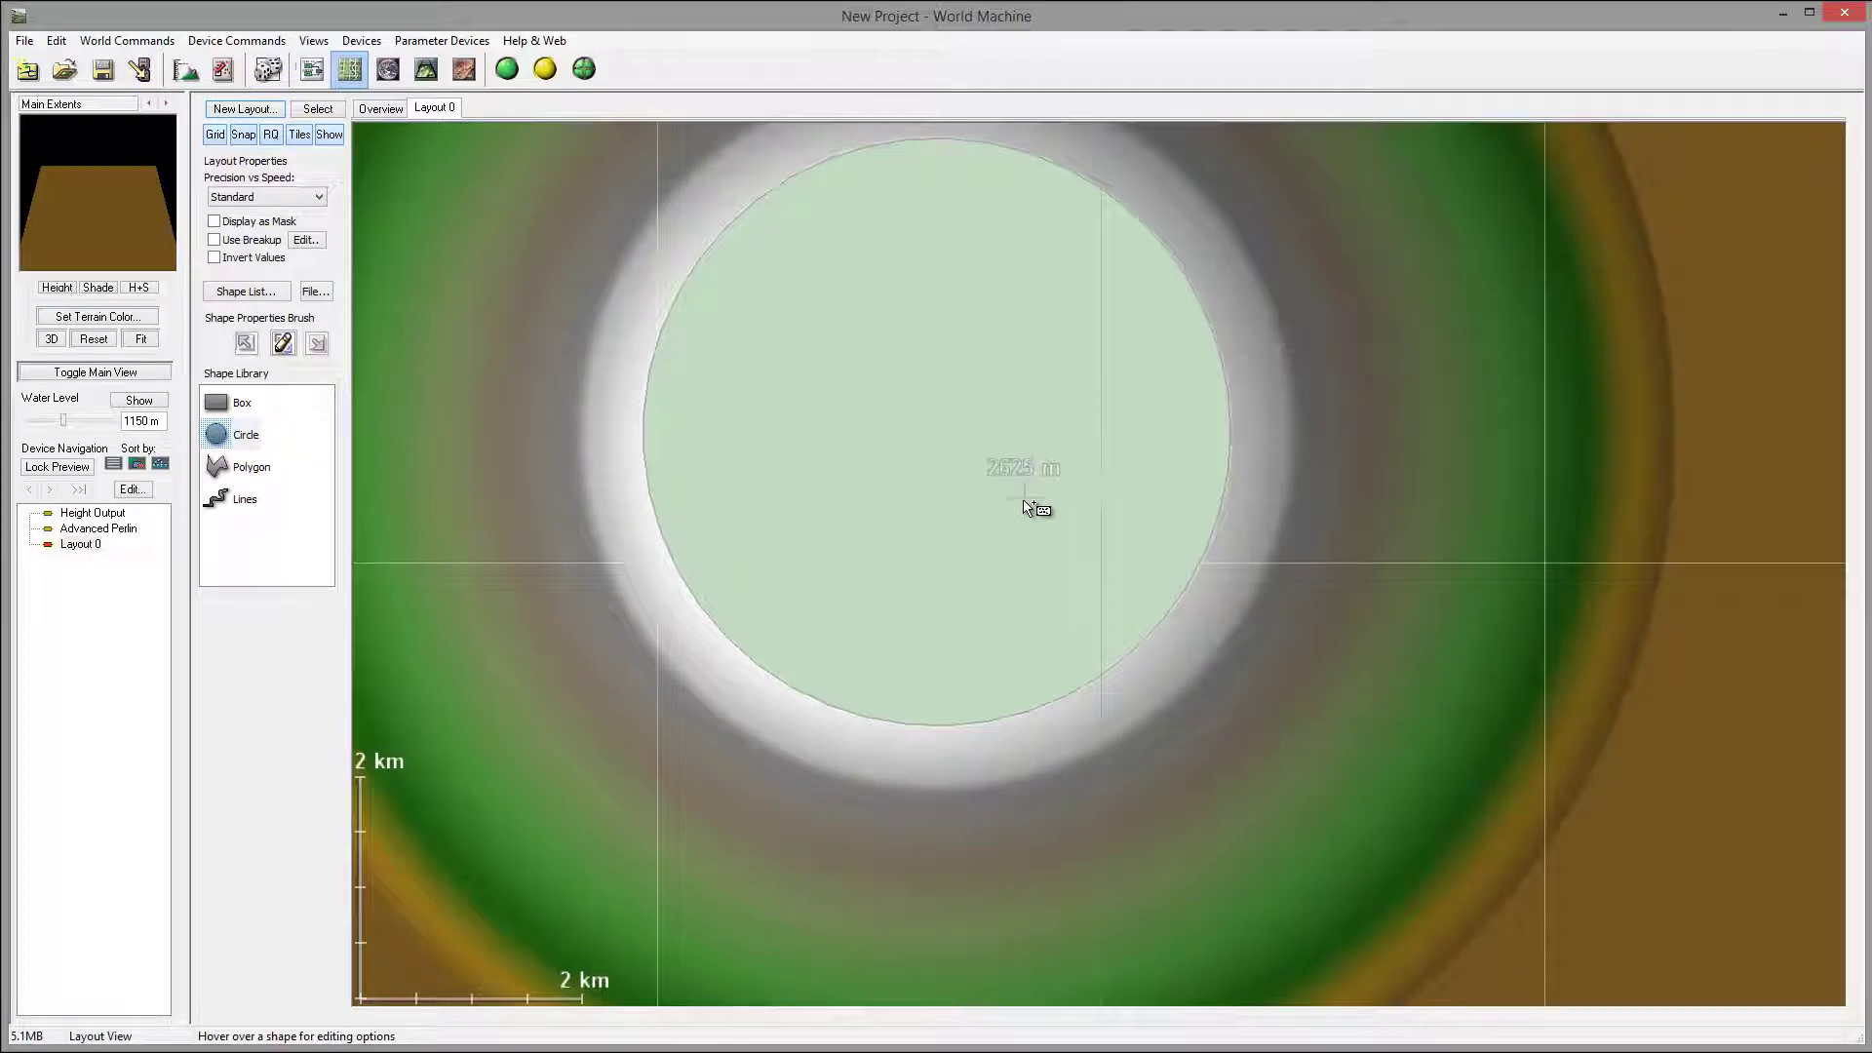
pyautogui.scroll(-6, 1031, 497)
pyautogui.keyDown('alt'); pyautogui.scroll(1, 1027, 507); pyautogui.keyUp('alt')
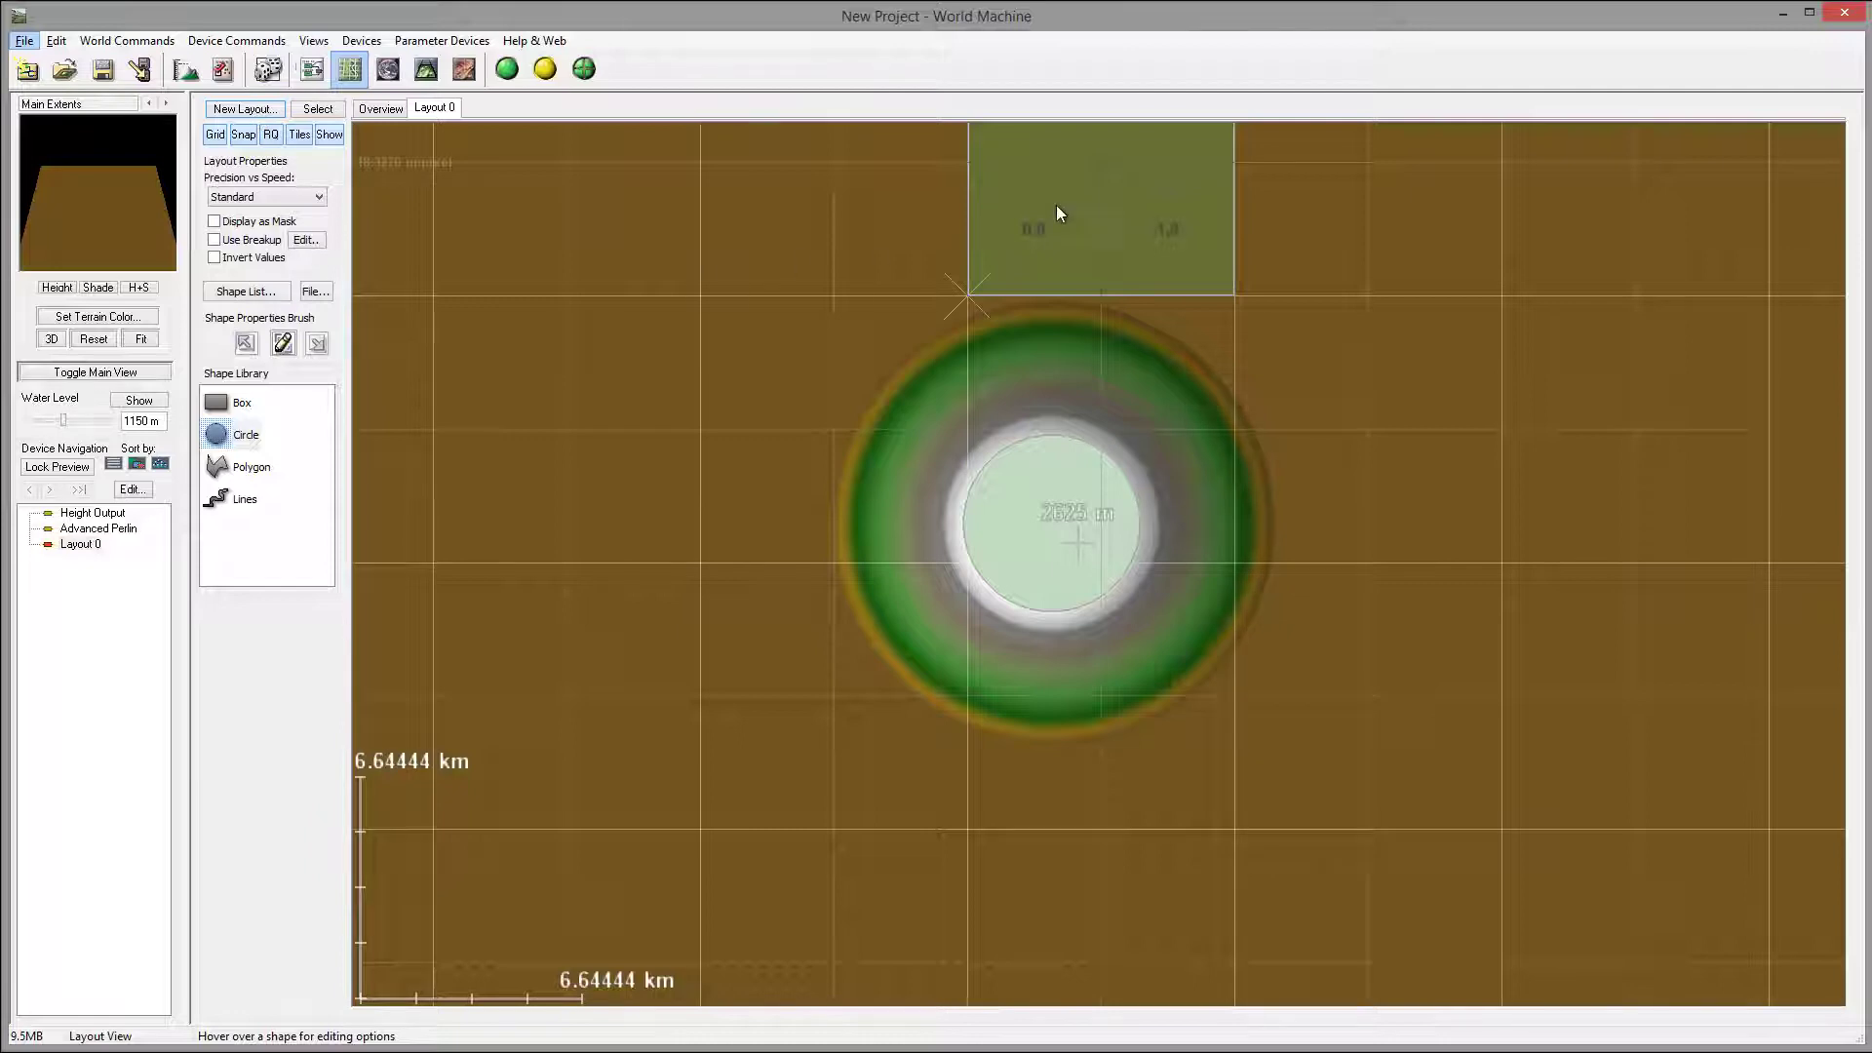
# Move and enlarge the Main Extents box so it encloses the whole circular island.
pyautogui.click(380, 108)
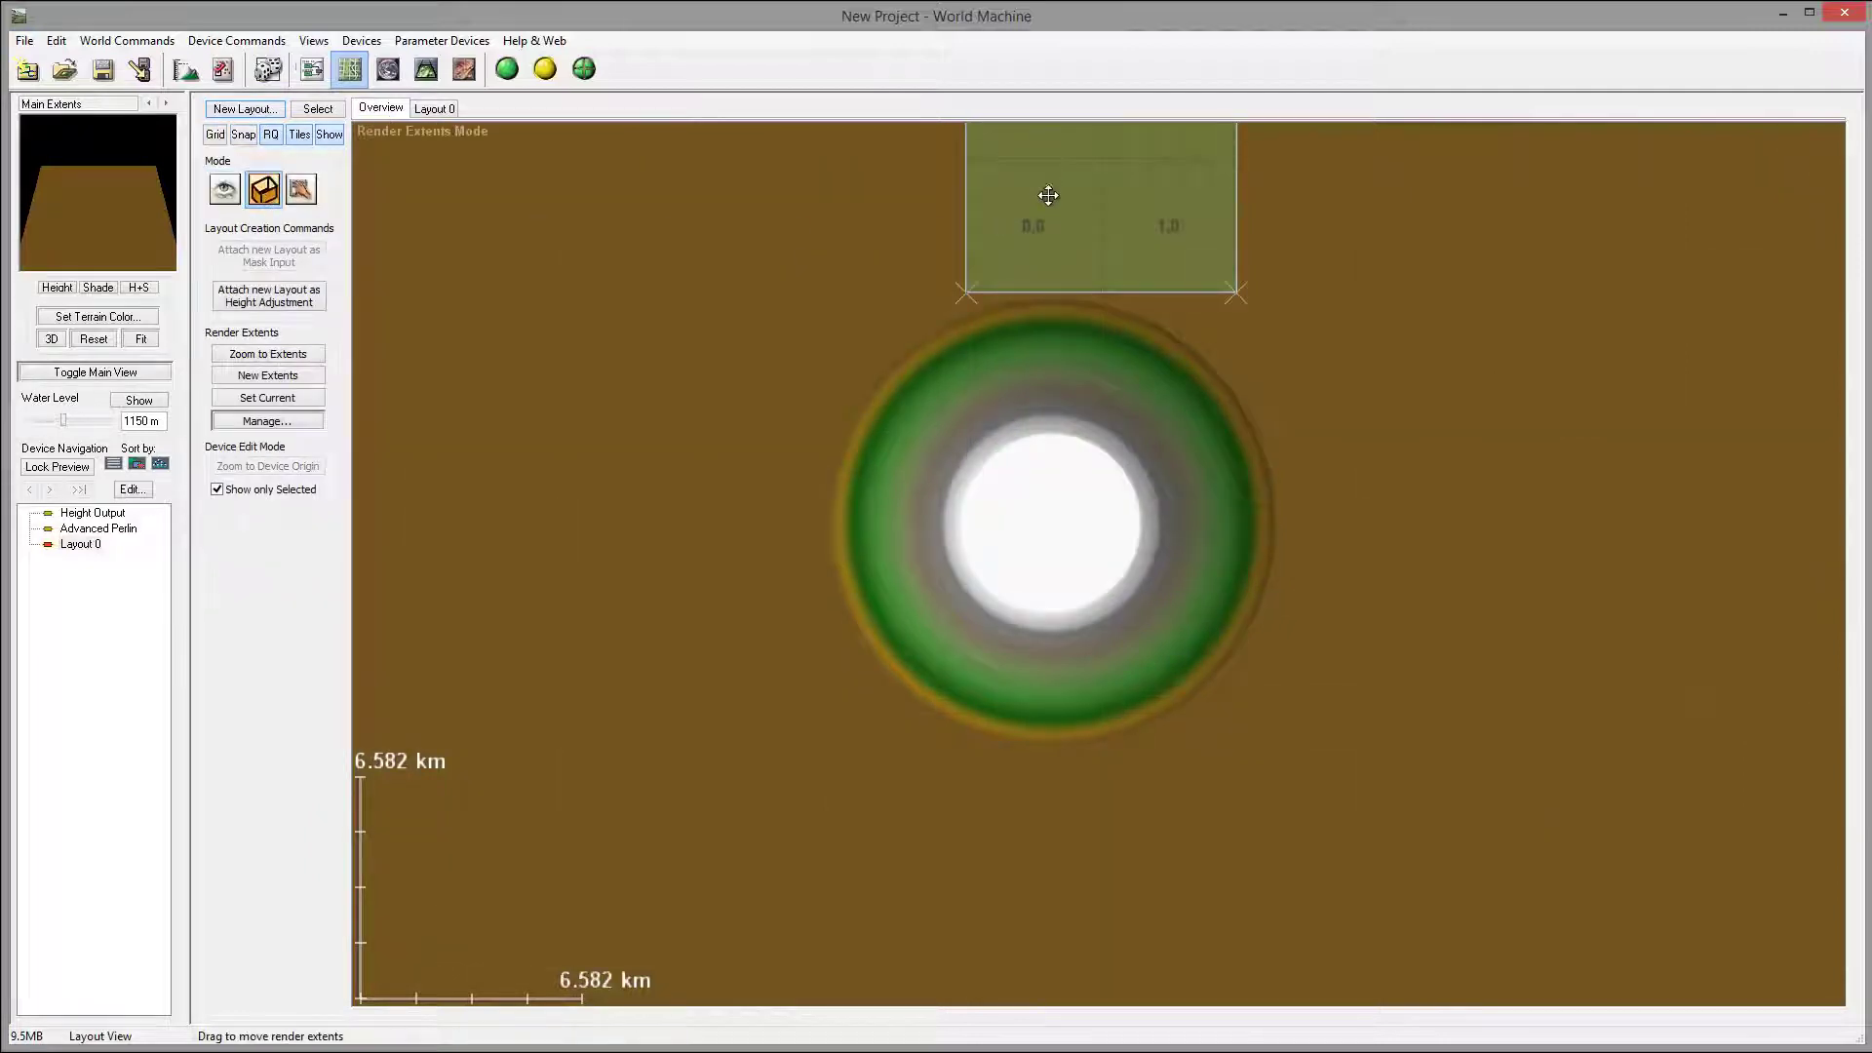
pyautogui.moveTo(1052, 189); pyautogui.dragTo(988, 526)
pyautogui.moveTo(905, 383); pyautogui.dragTo(730, 202)
pyautogui.moveTo(1160, 629); pyautogui.dragTo(1408, 878)
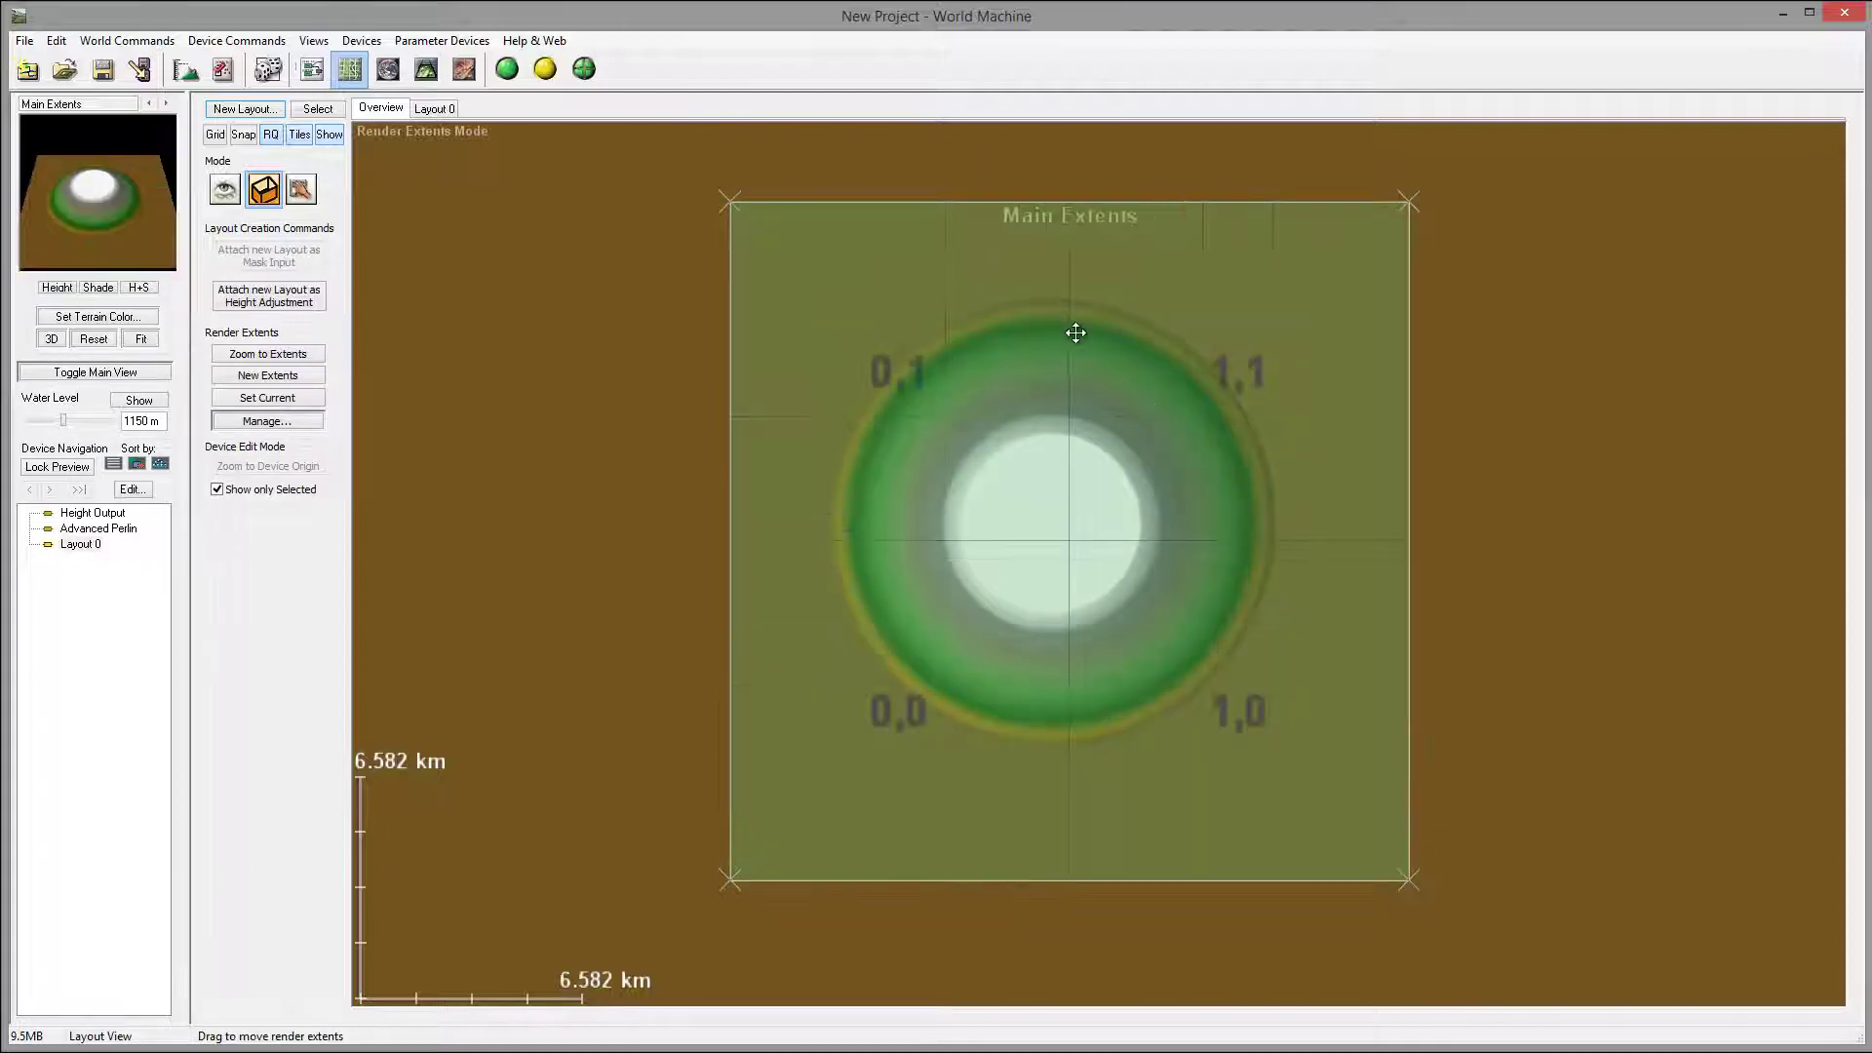
pyautogui.moveTo(1087, 355); pyautogui.dragTo(1171, 422)
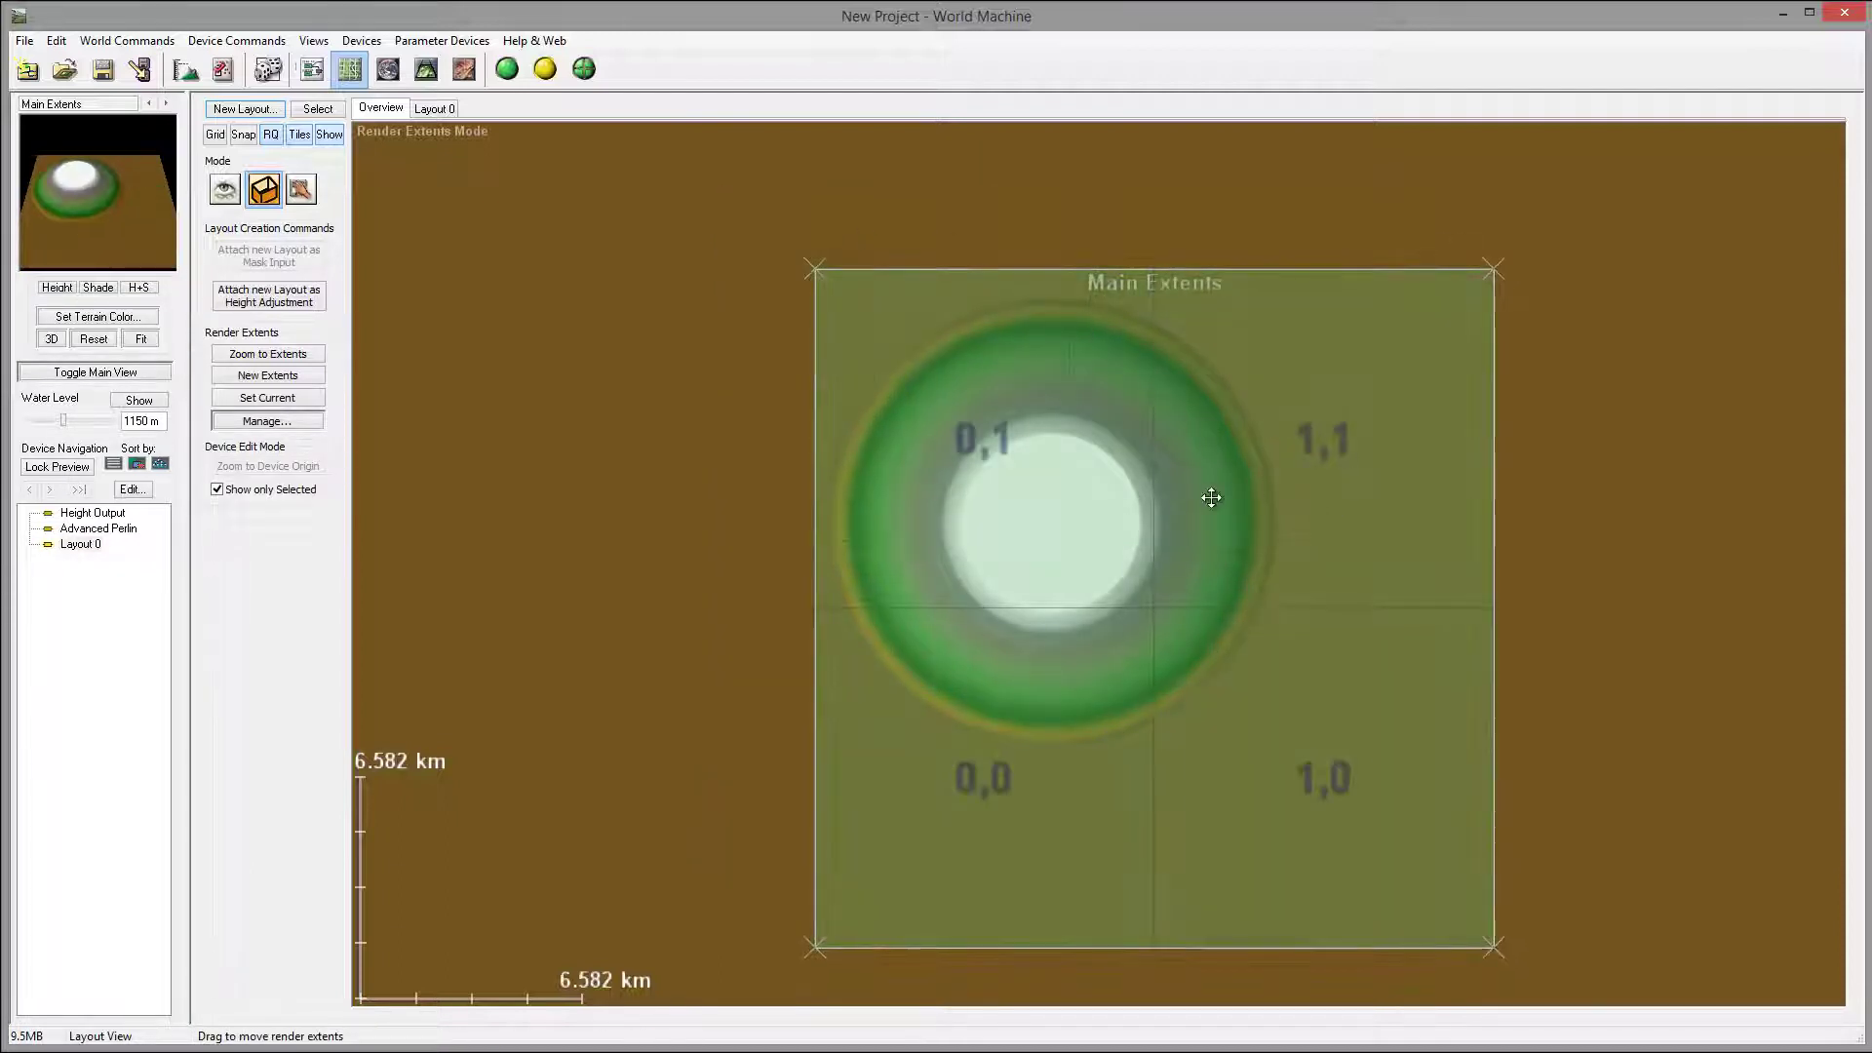
# Select the Layout 0 circle and widen its falloff ring.
pyautogui.click(434, 109)
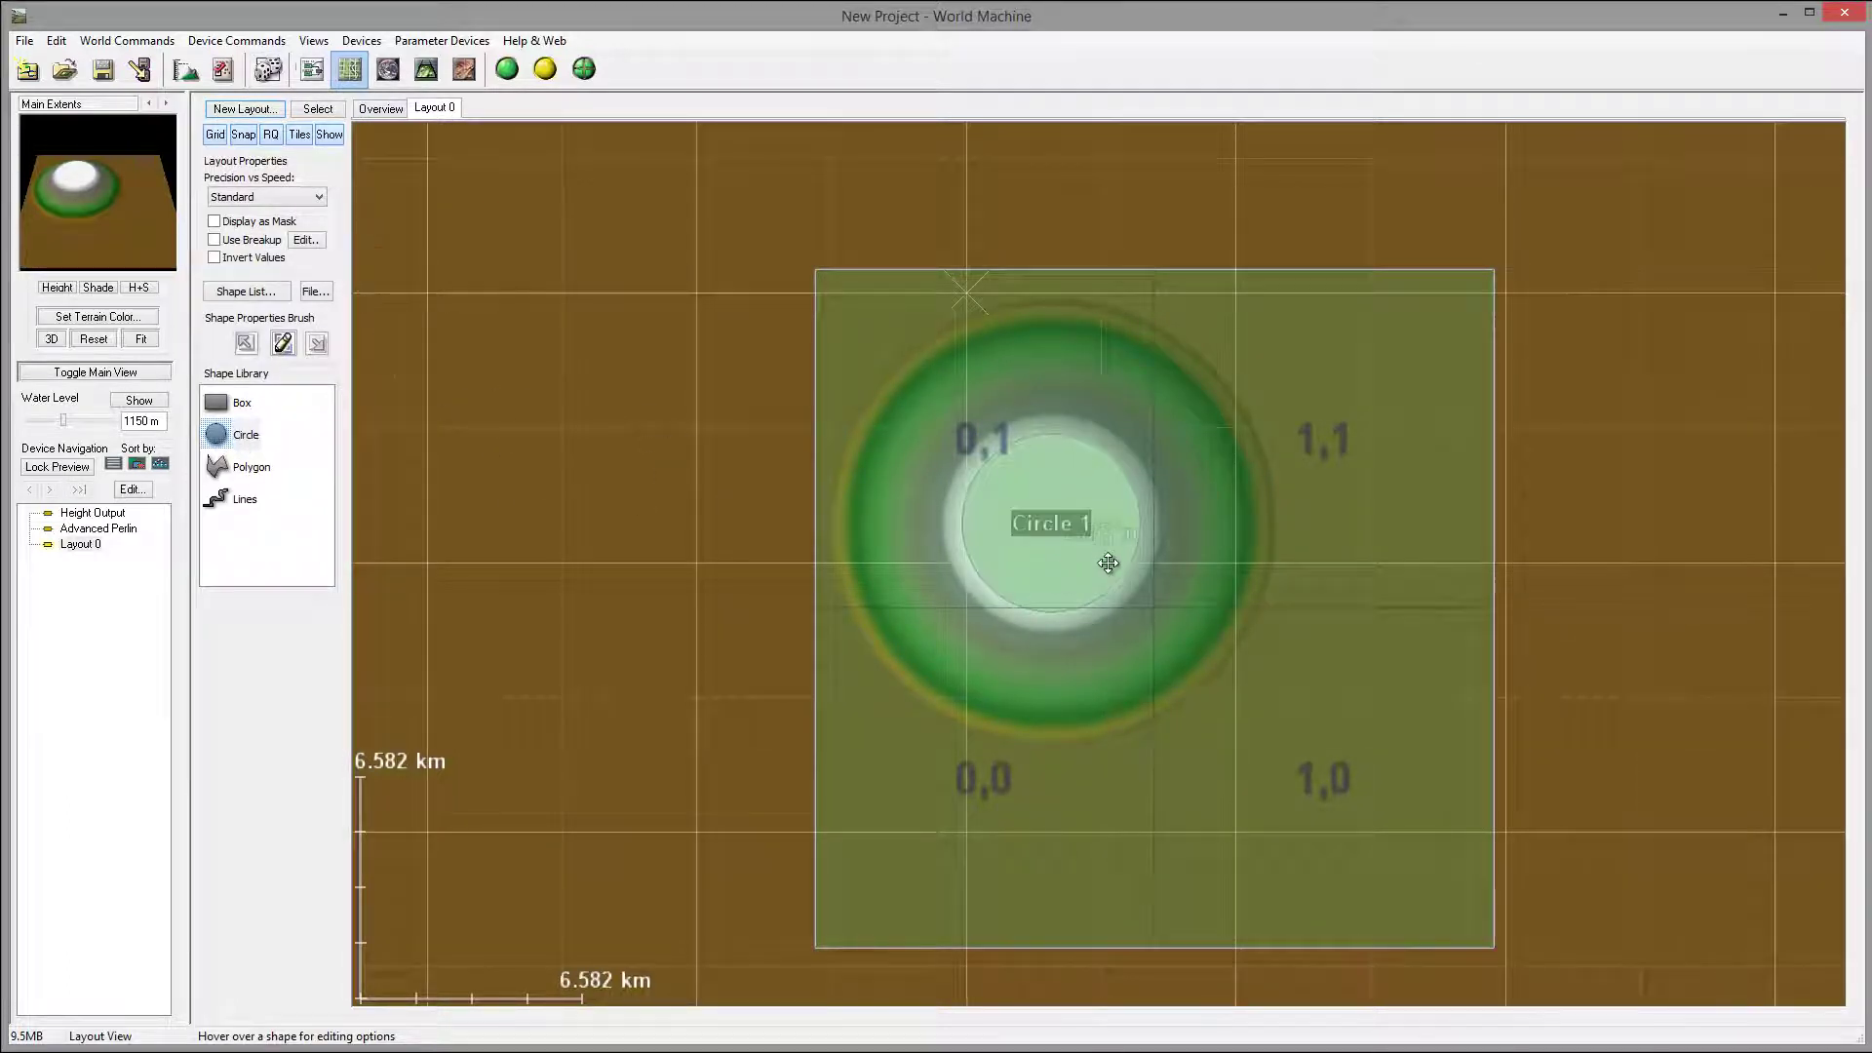
pyautogui.click(1104, 555)
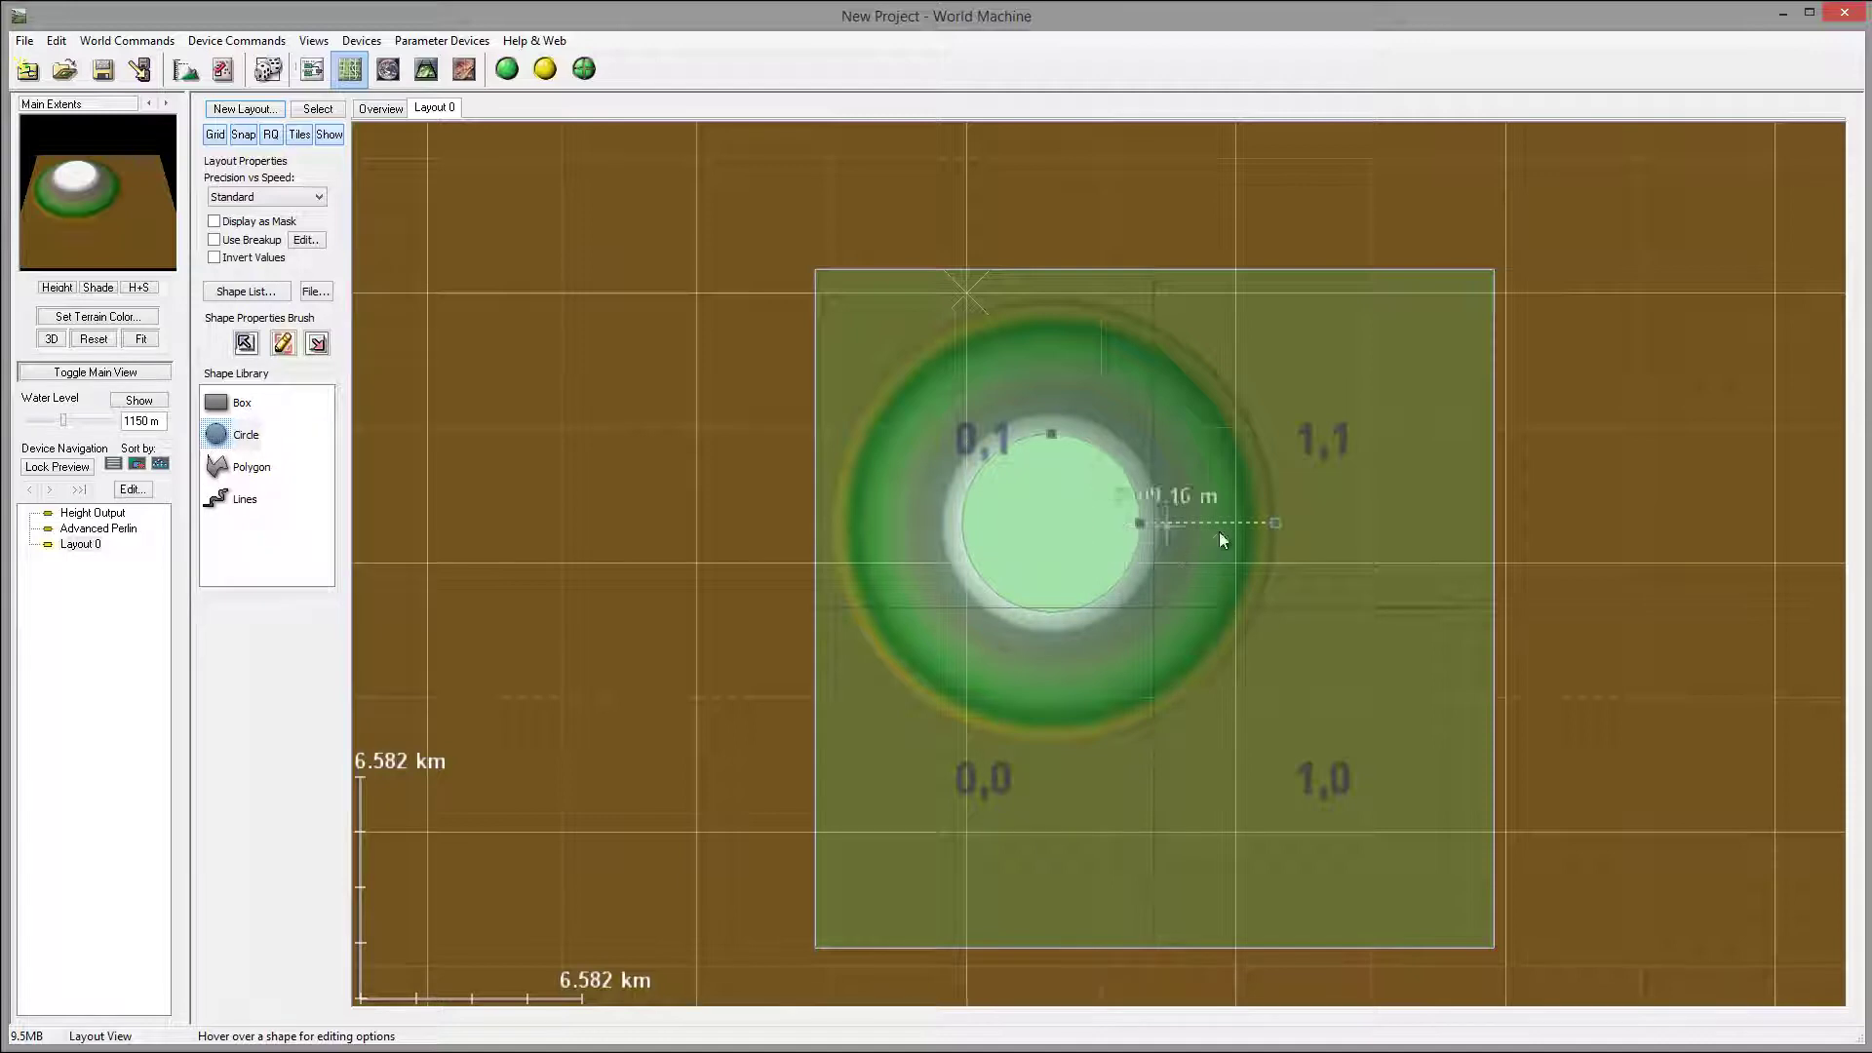
pyautogui.click(1309, 528)
pyautogui.moveTo(1097, 514); pyautogui.dragTo(1118, 532)
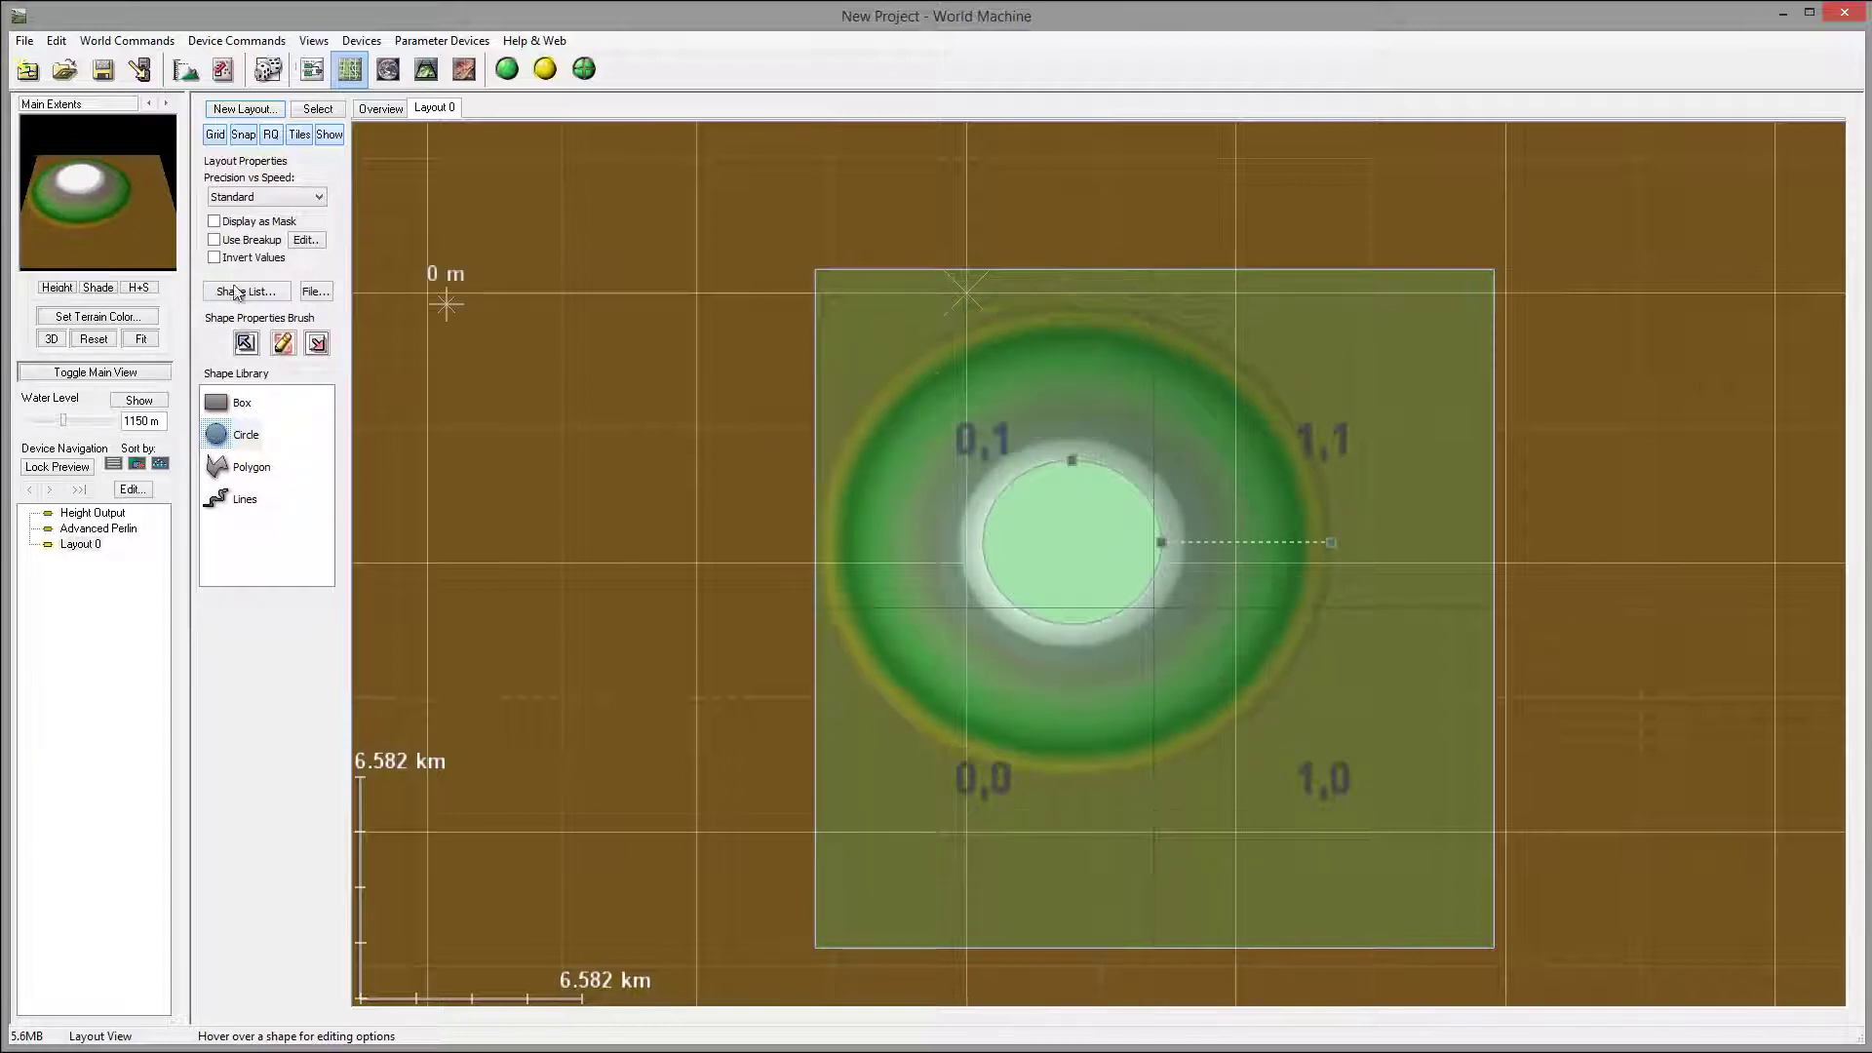
# Enable fractal breakup on the layout with roughness raised from 3 to 4.
pyautogui.click(218, 242)
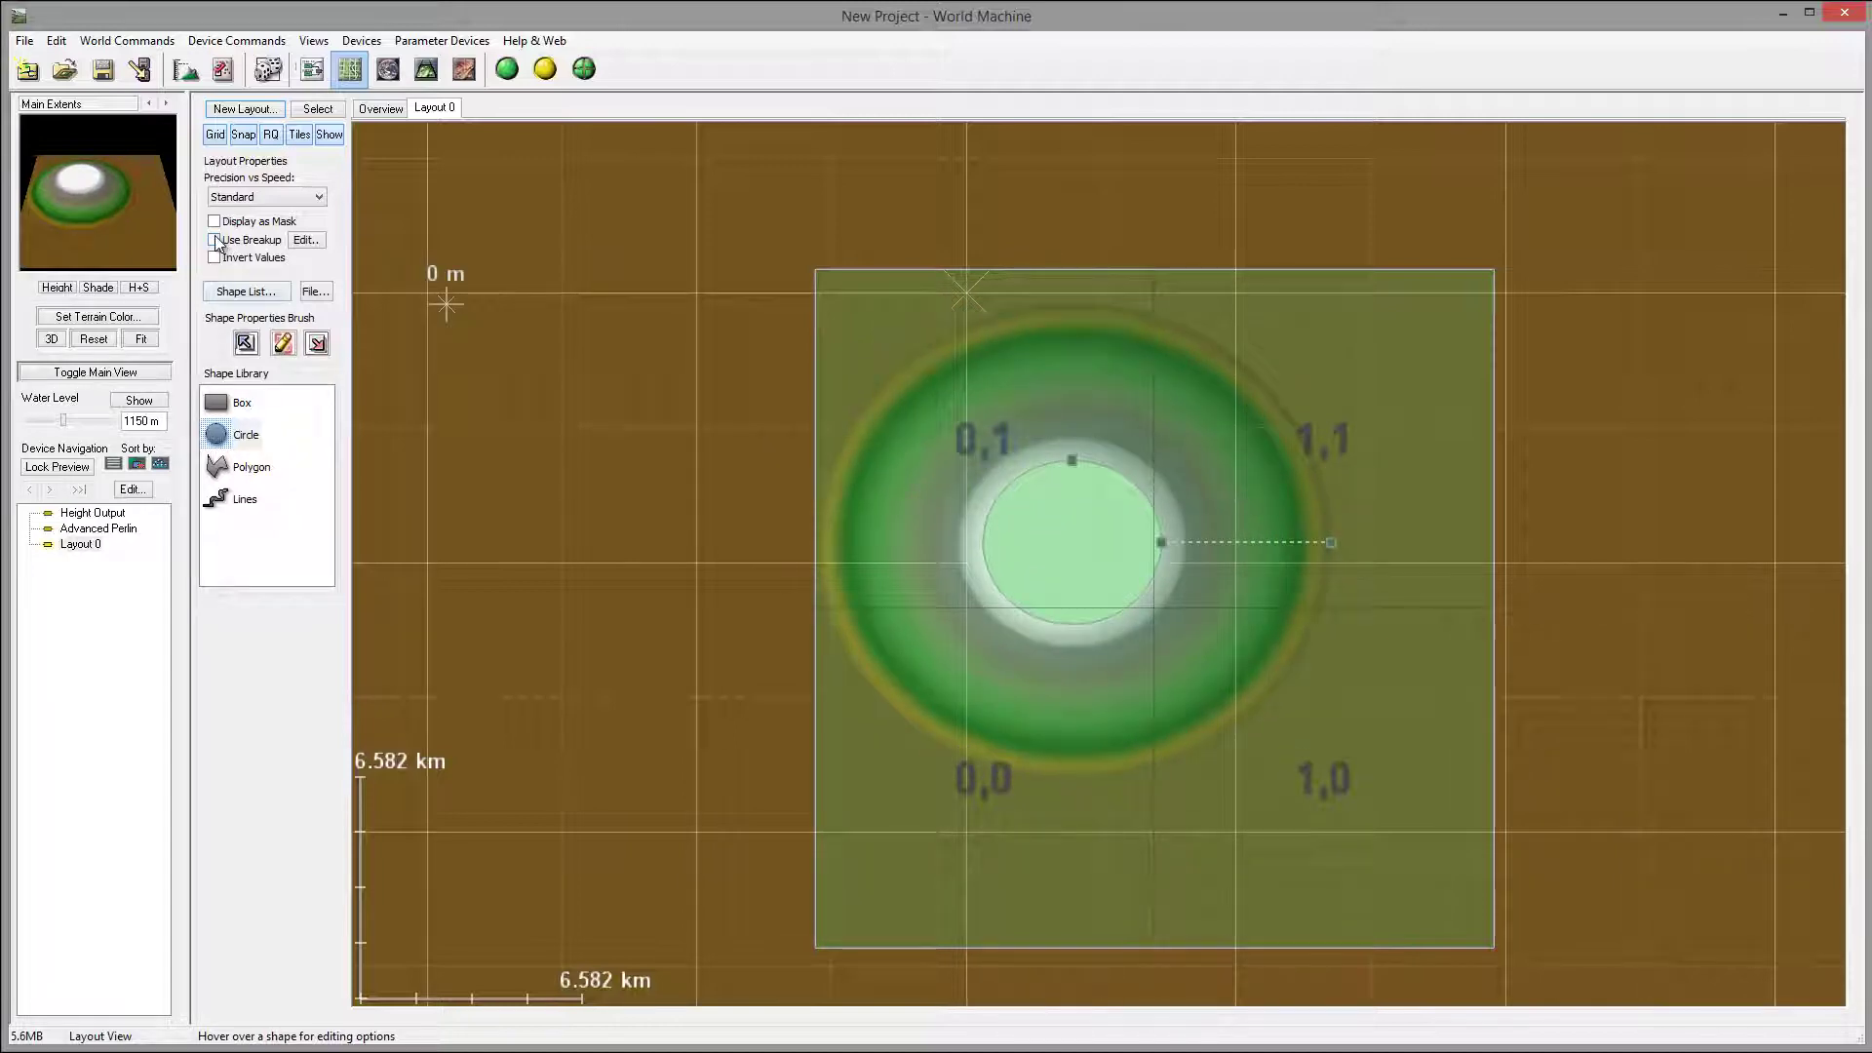
pyautogui.click(306, 241)
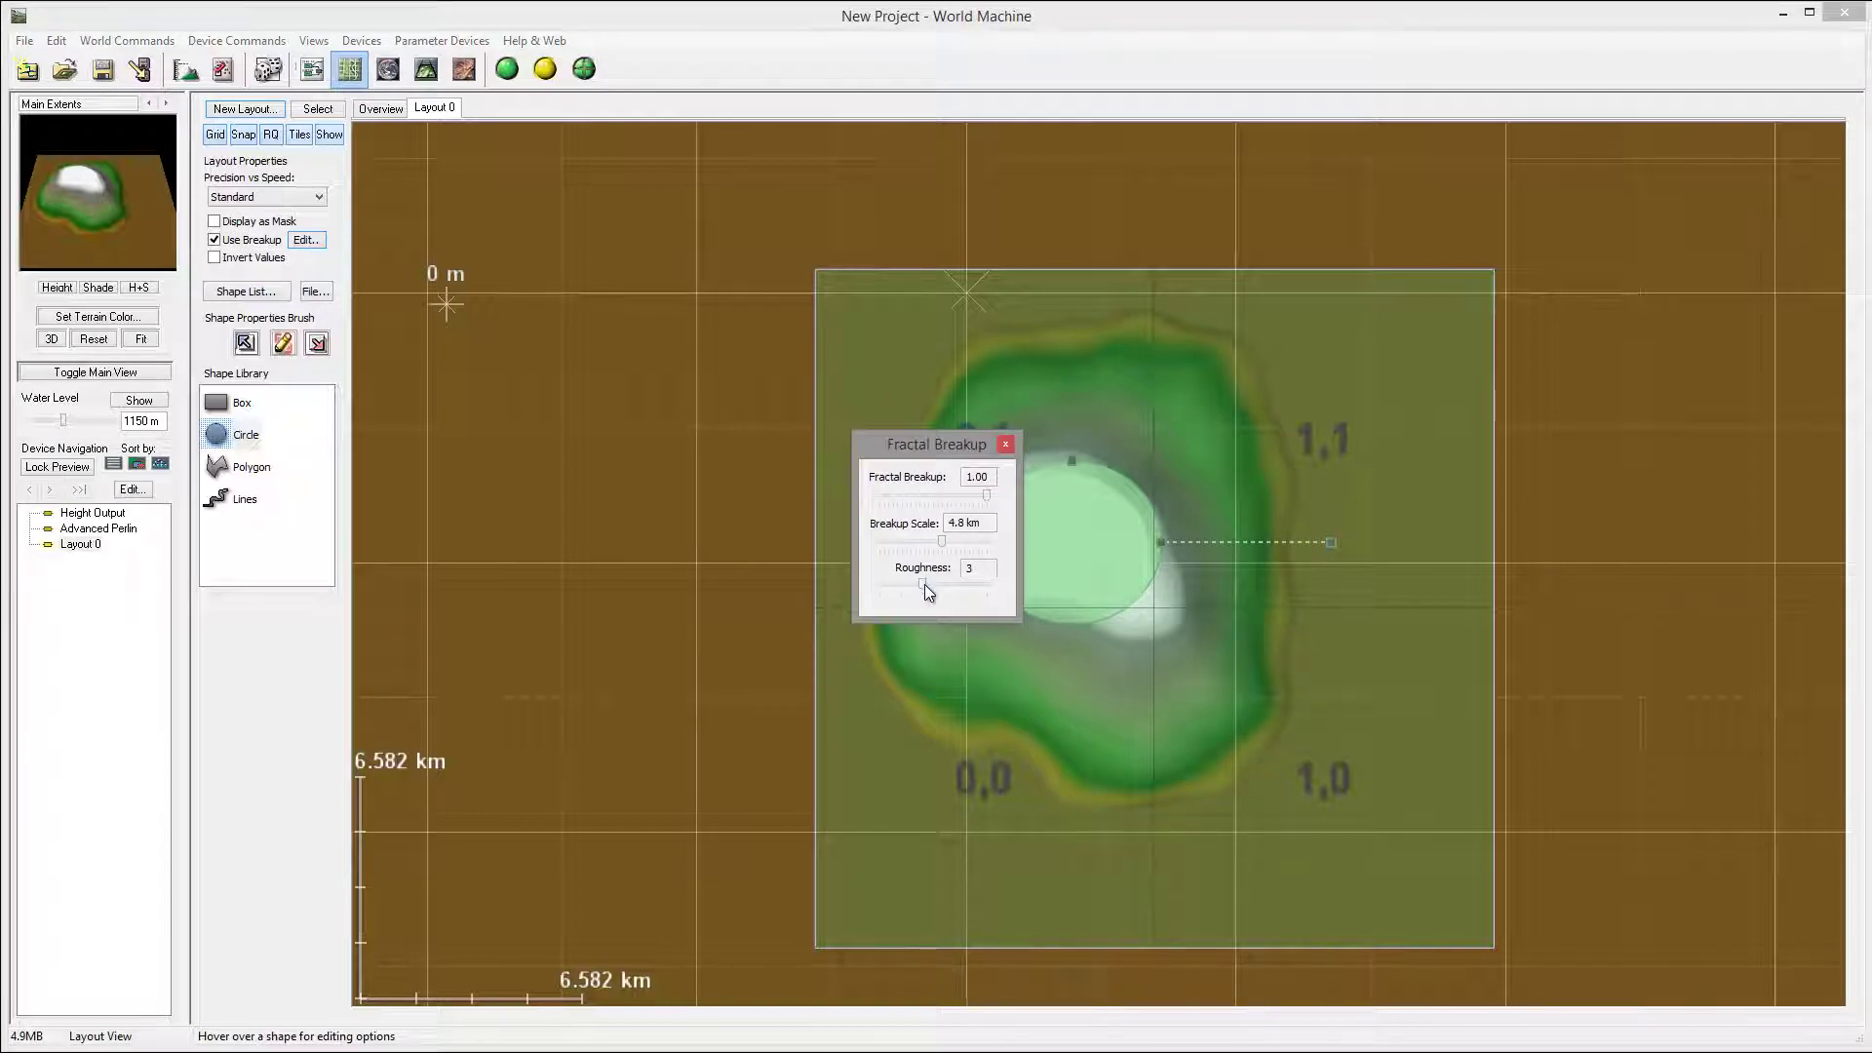
pyautogui.moveTo(924, 583); pyautogui.dragTo(943, 584)
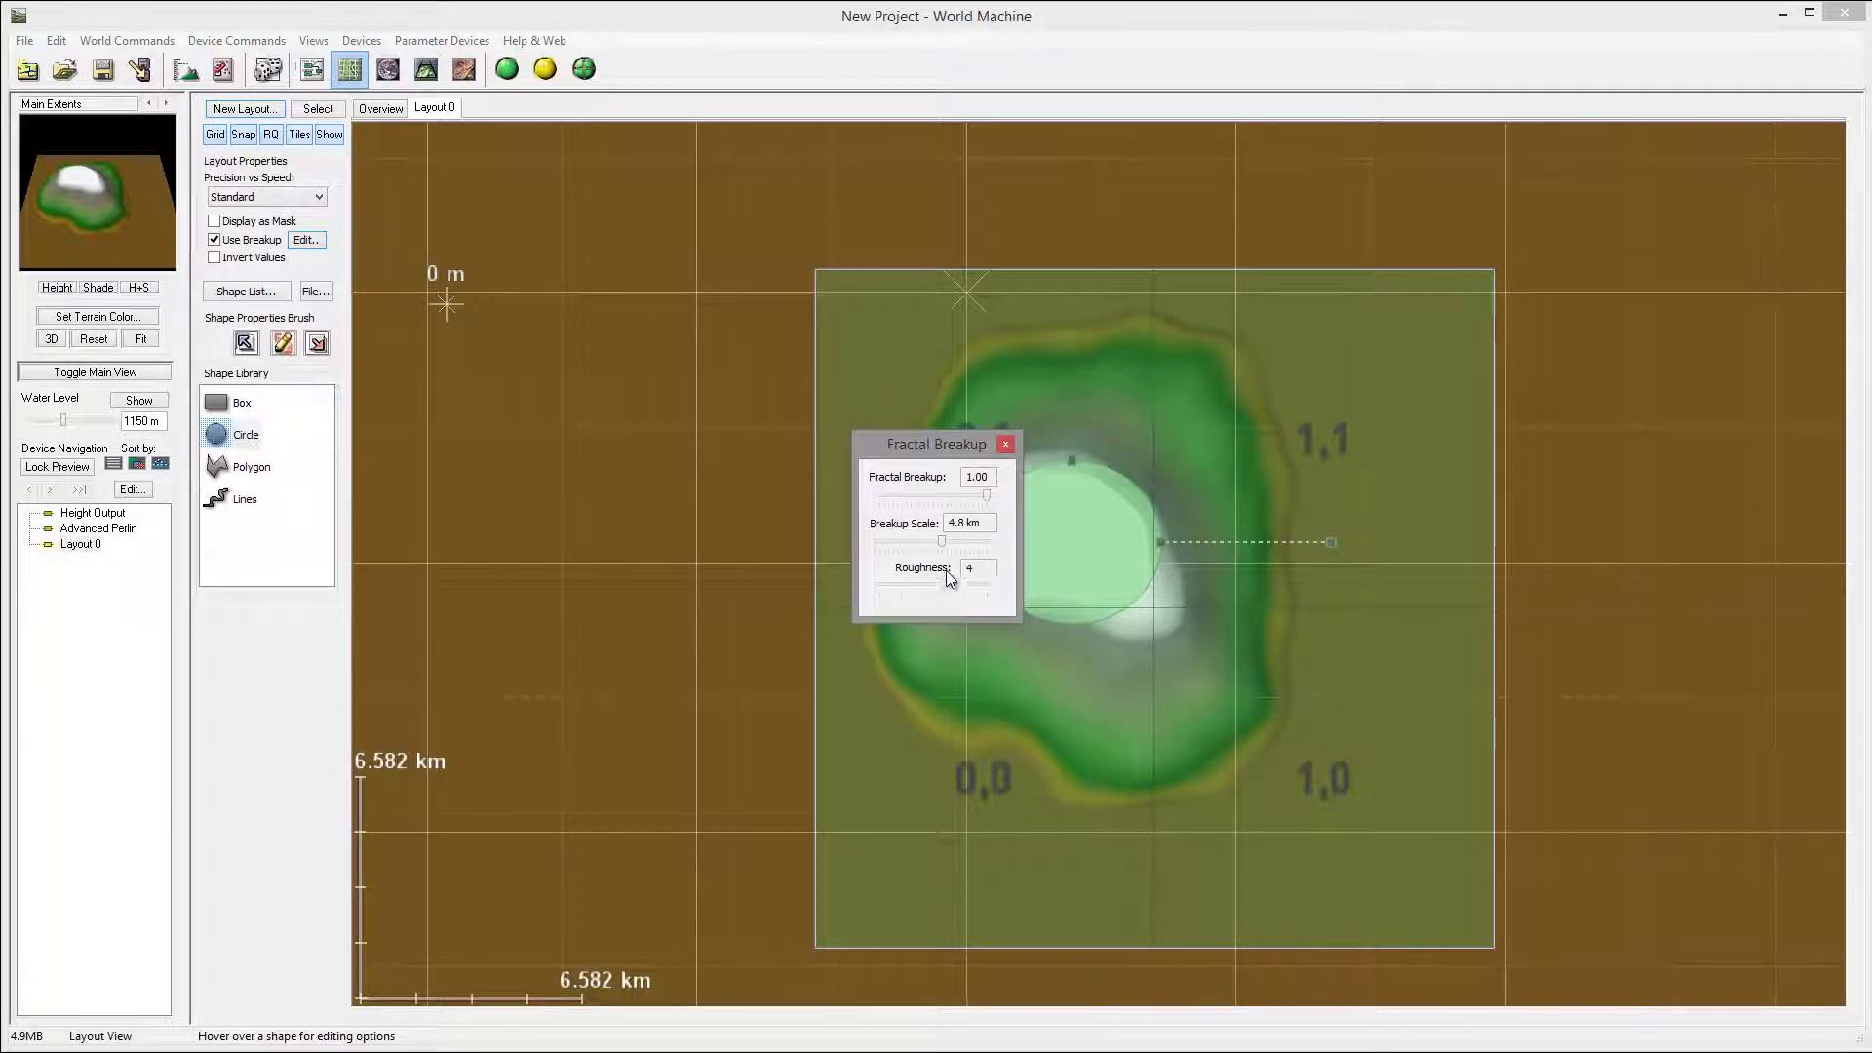
pyautogui.click(1007, 447)
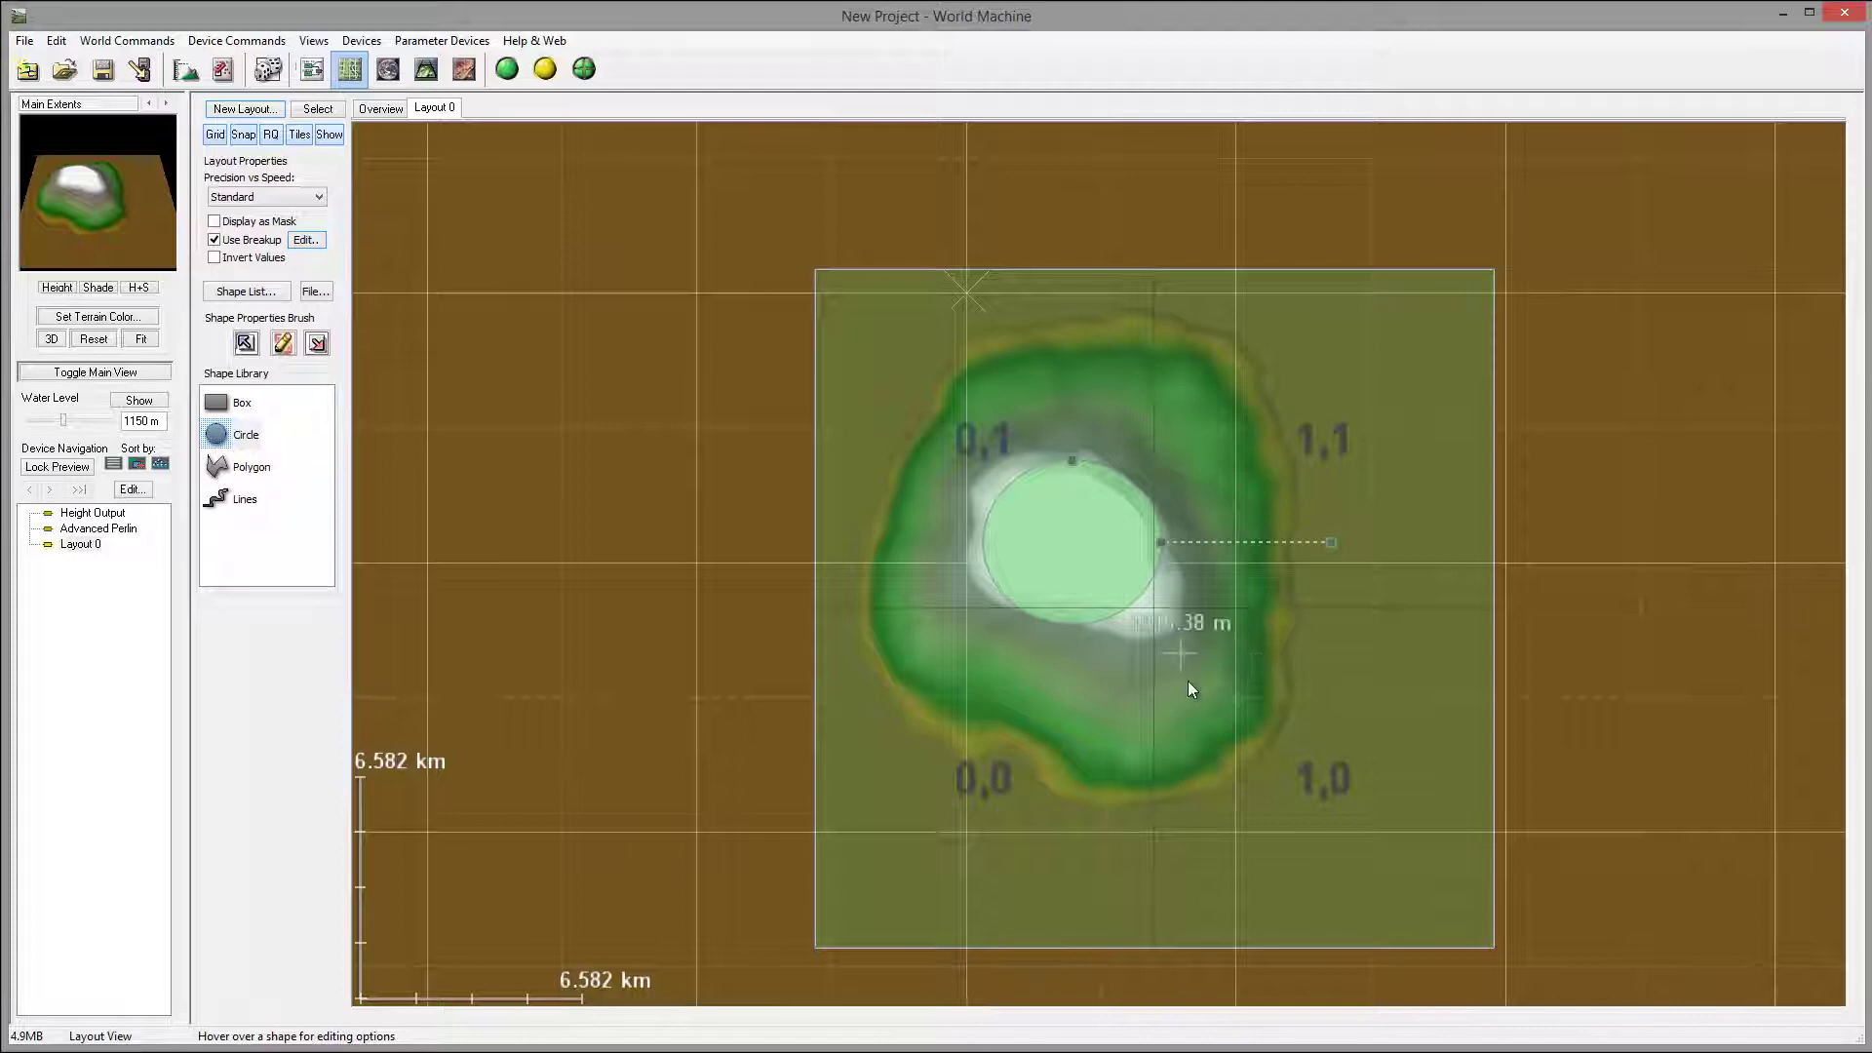
# In new Layout 1, shape a circle into a long diagonal ellipse toward the lower right, with breakup enabled.
pyautogui.click(264, 114)
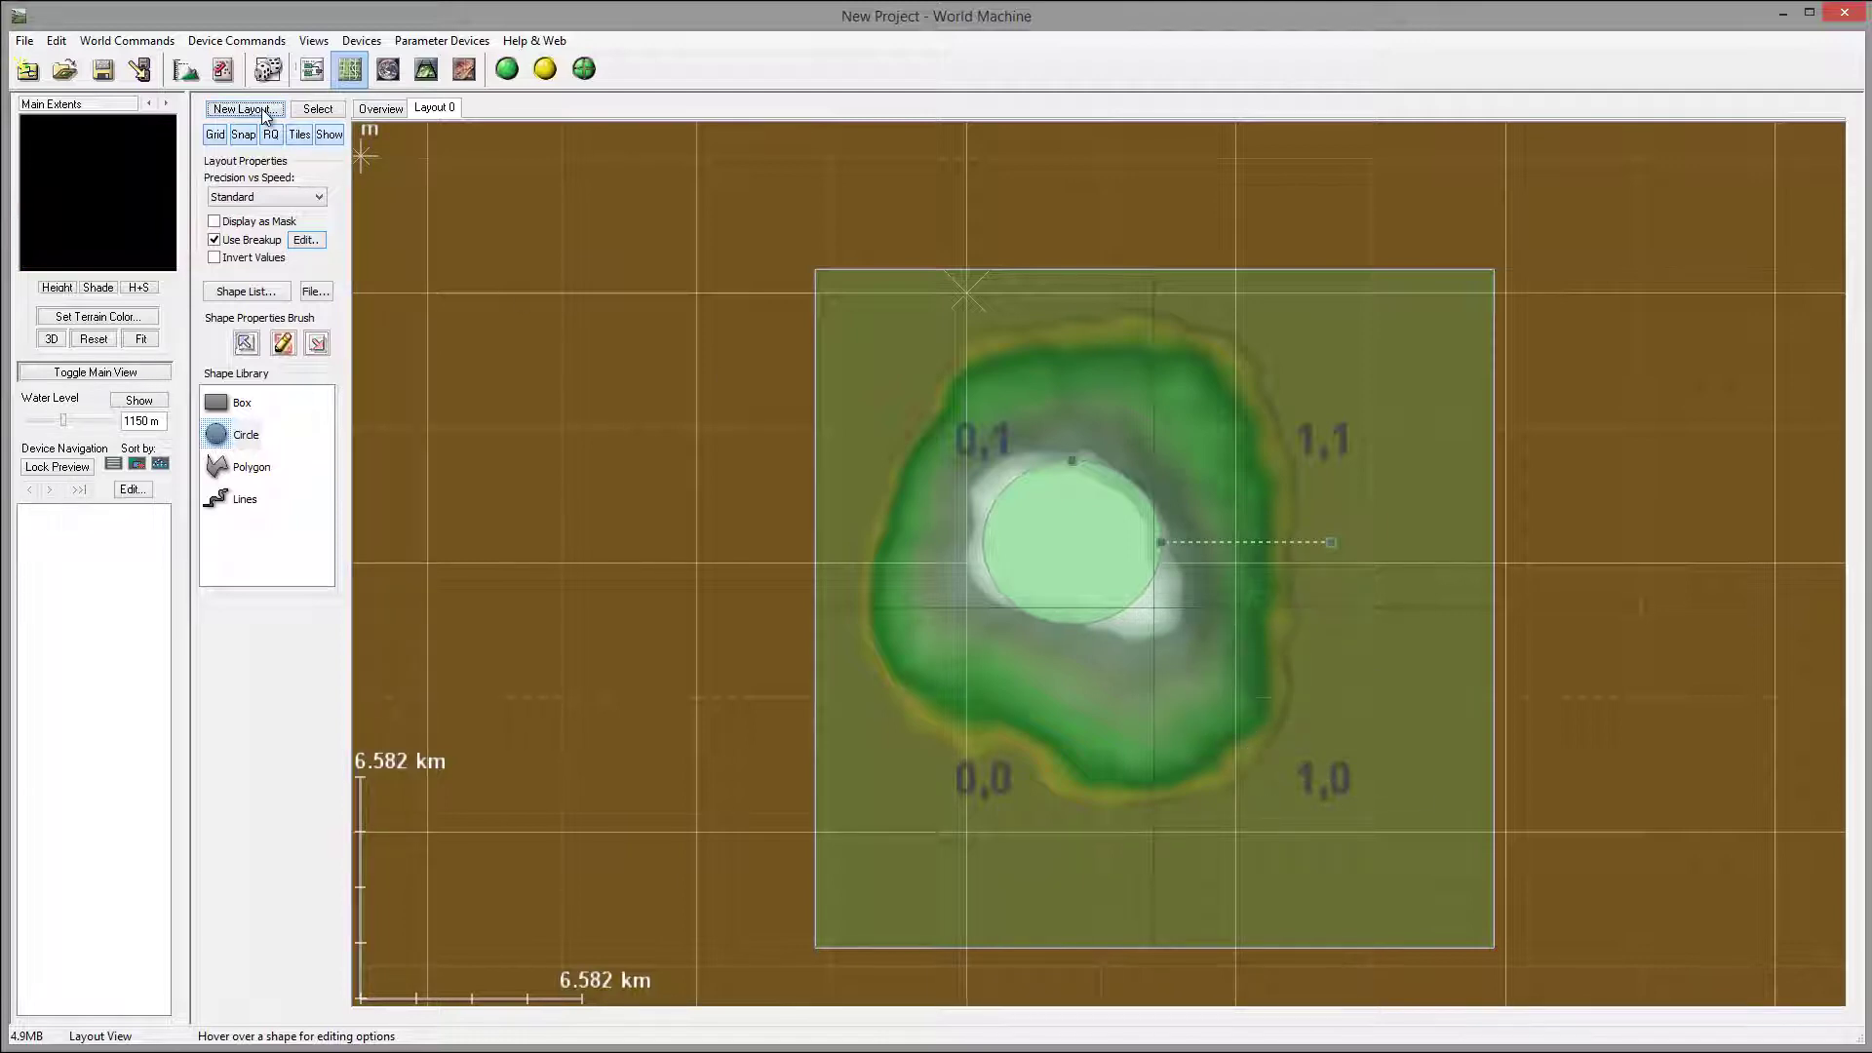
pyautogui.moveTo(223, 446); pyautogui.dragTo(1345, 752)
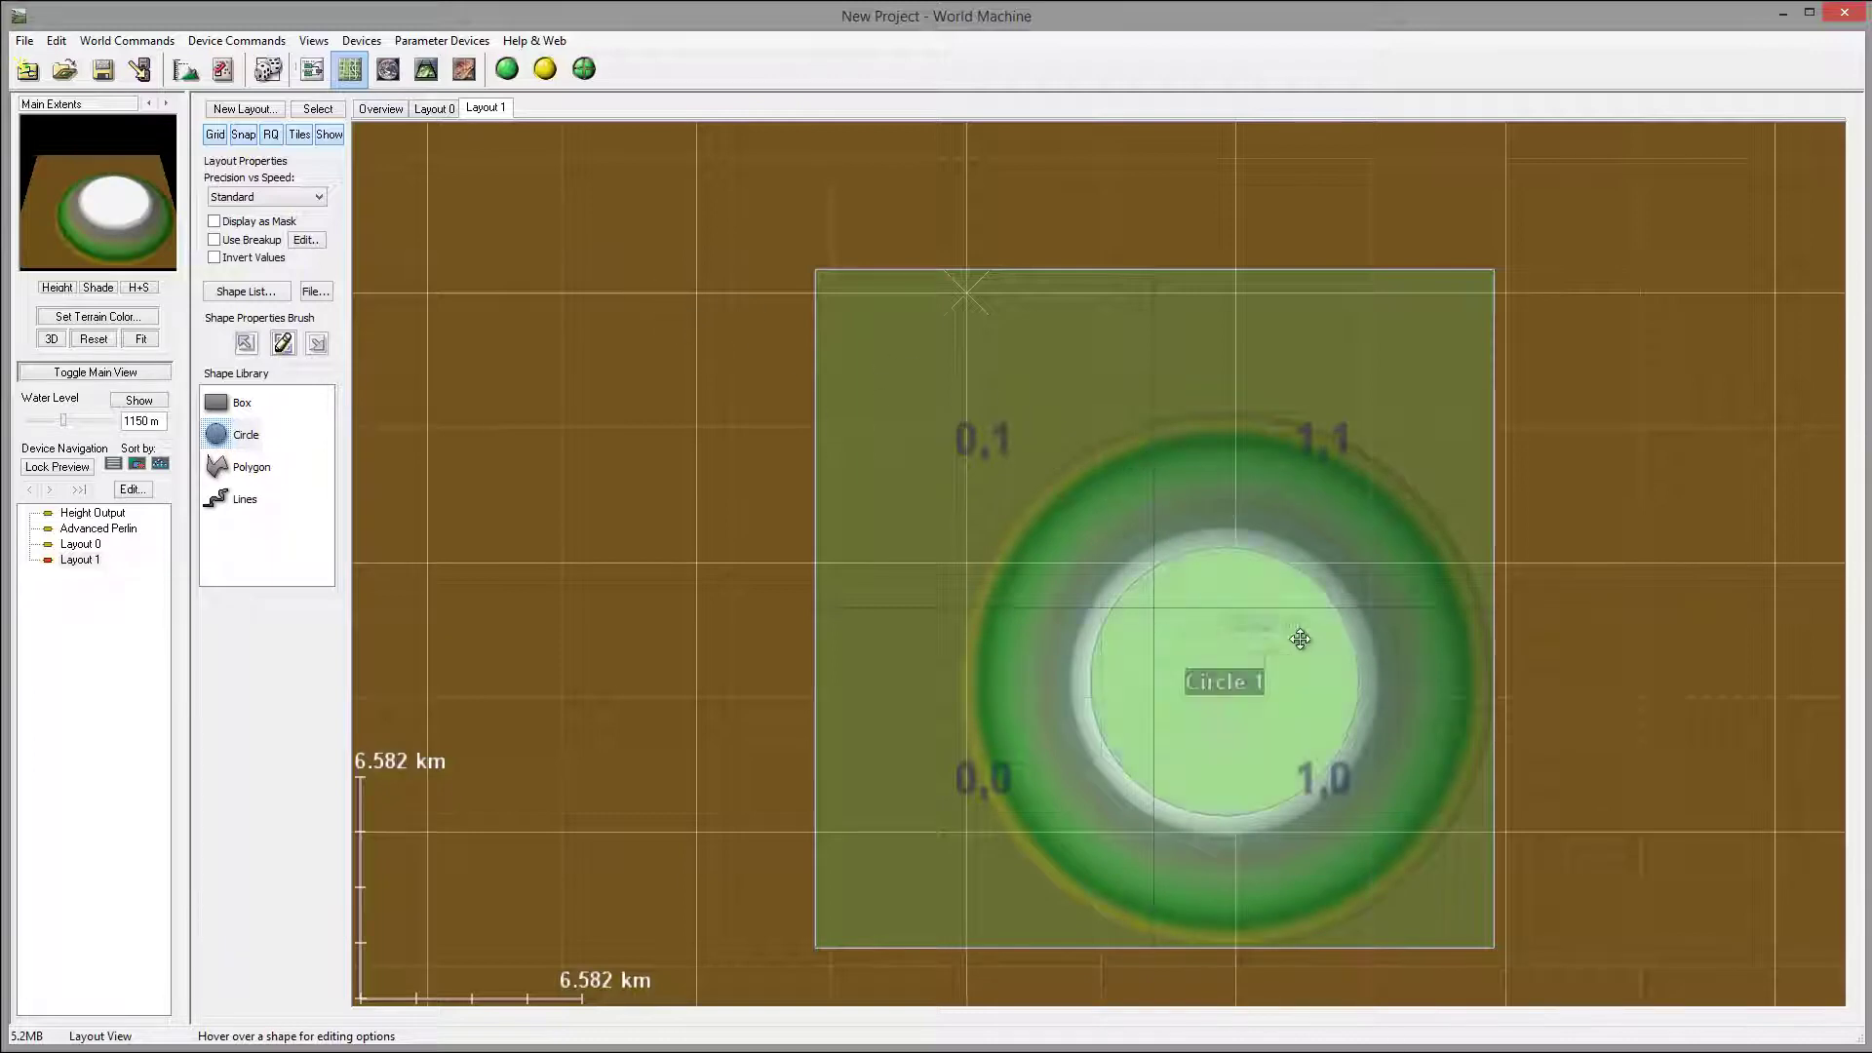
pyautogui.moveTo(1221, 544)
pyautogui.moveTo(1222, 544); pyautogui.dragTo(1226, 628)
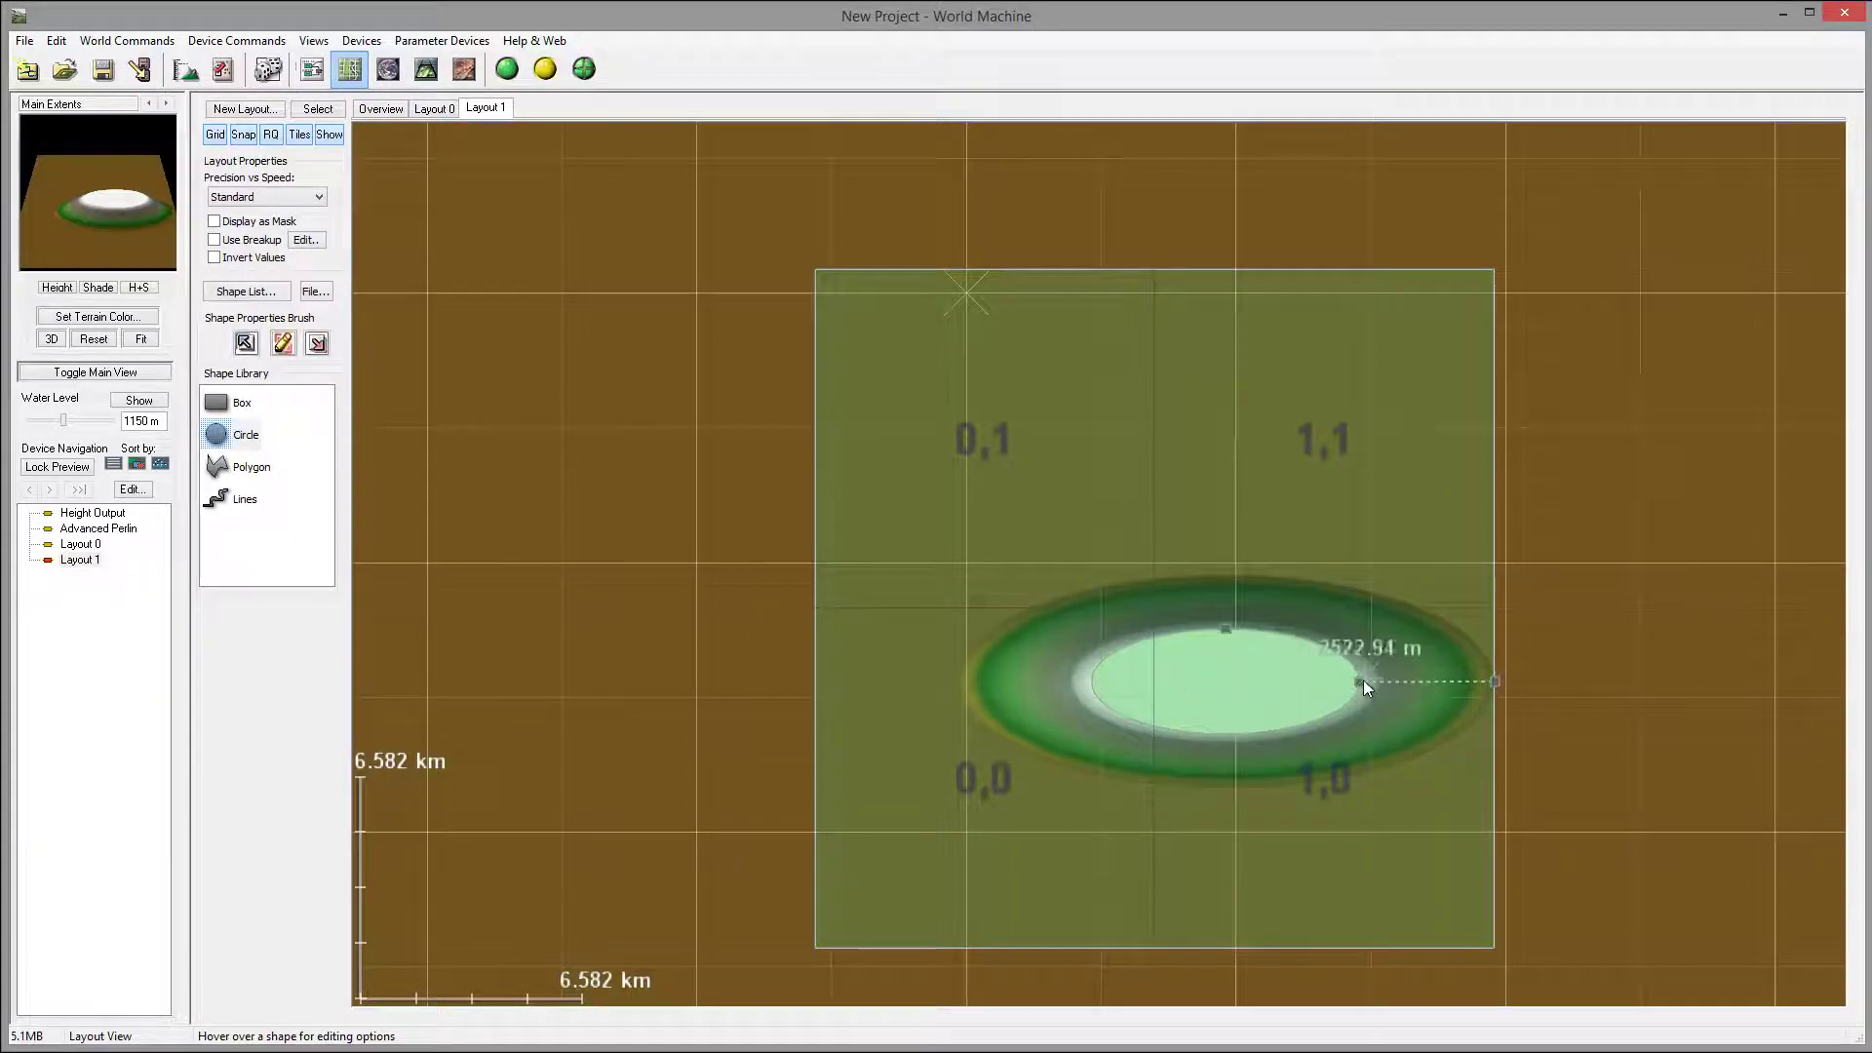
pyautogui.moveTo(1355, 676); pyautogui.dragTo(1361, 781)
pyautogui.moveTo(1217, 654); pyautogui.dragTo(1225, 709)
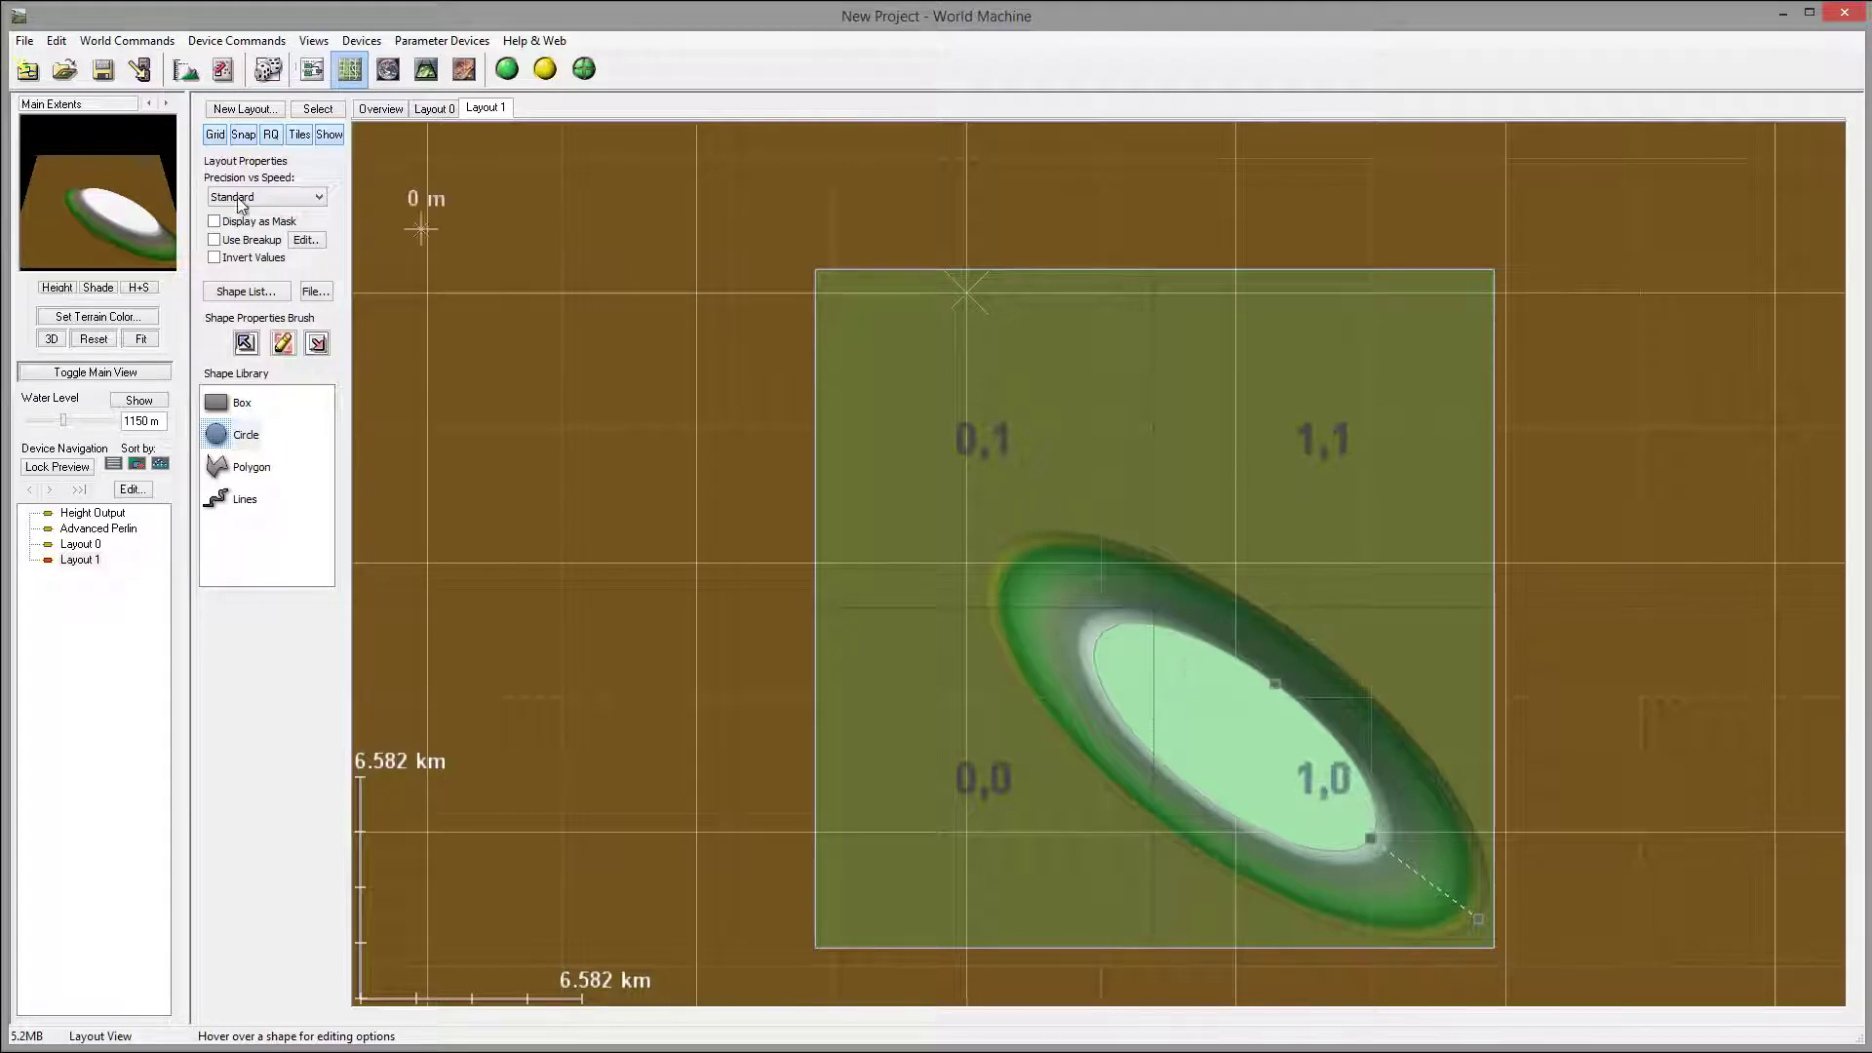
pyautogui.click(215, 241)
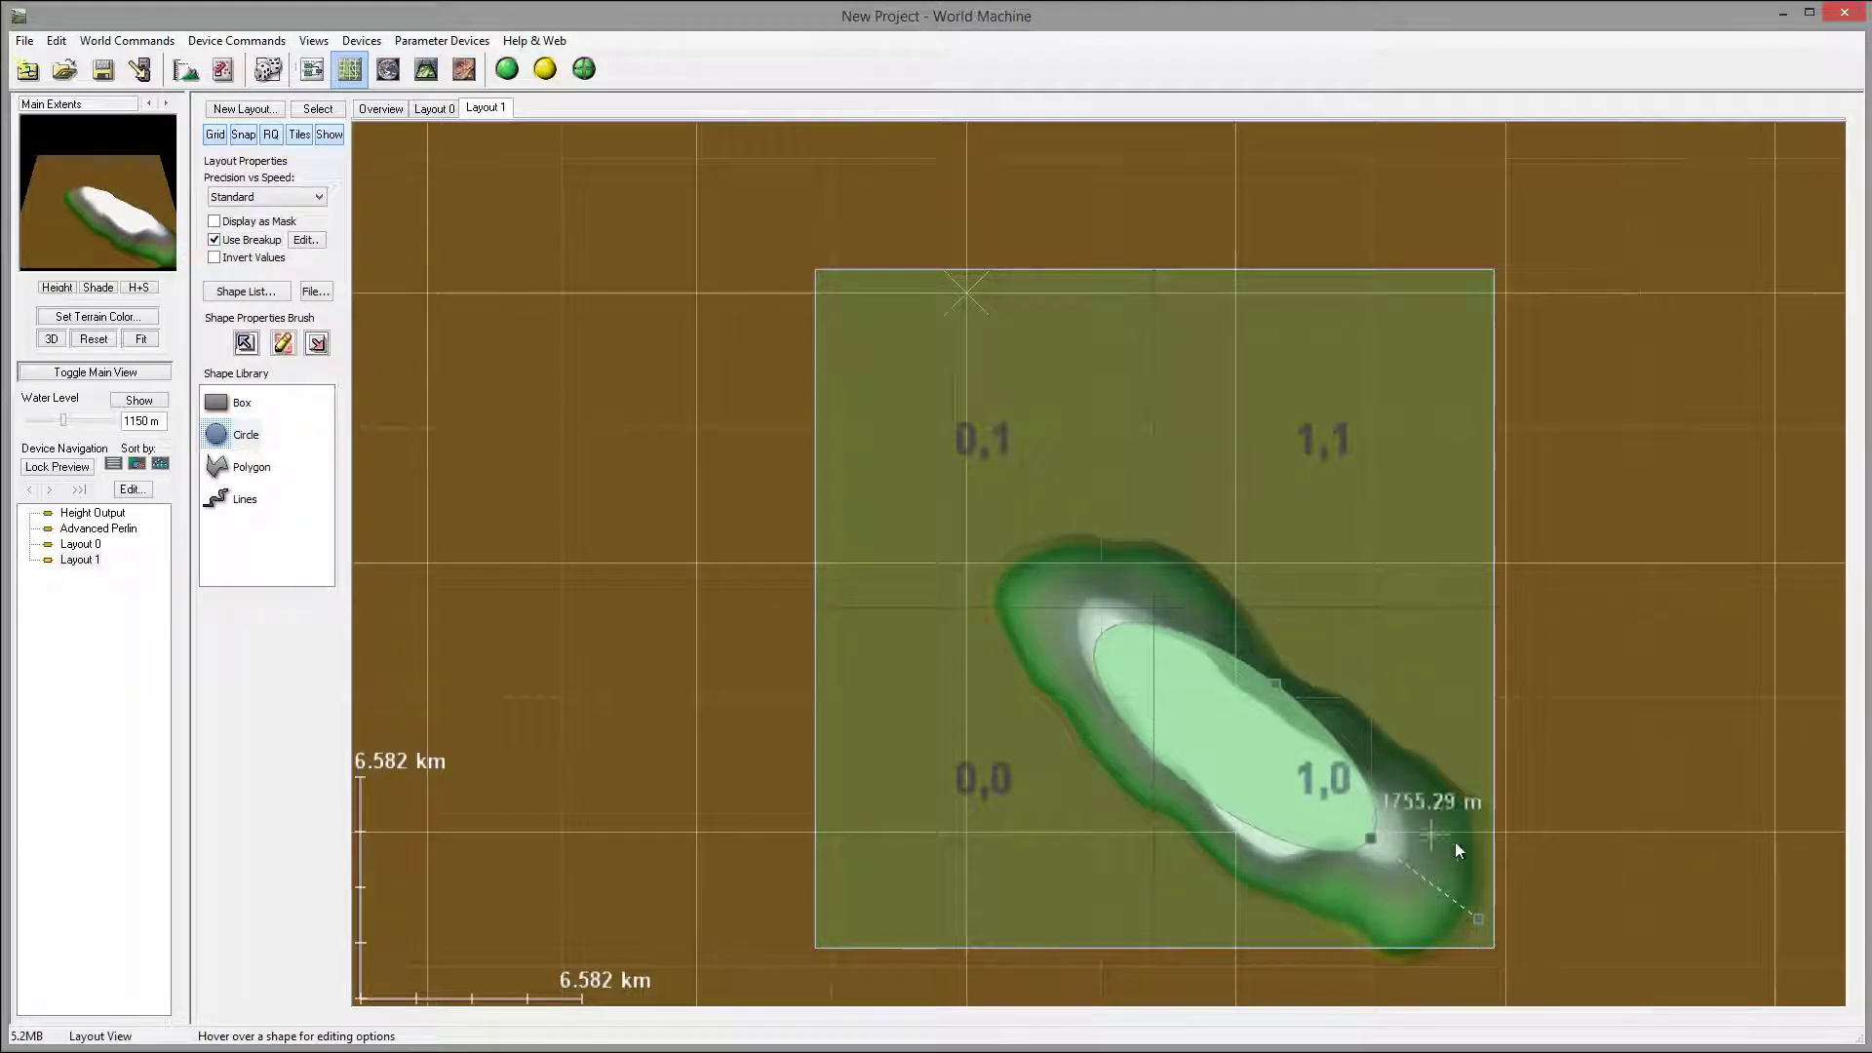
pyautogui.moveTo(1256, 766); pyautogui.dragTo(1233, 731)
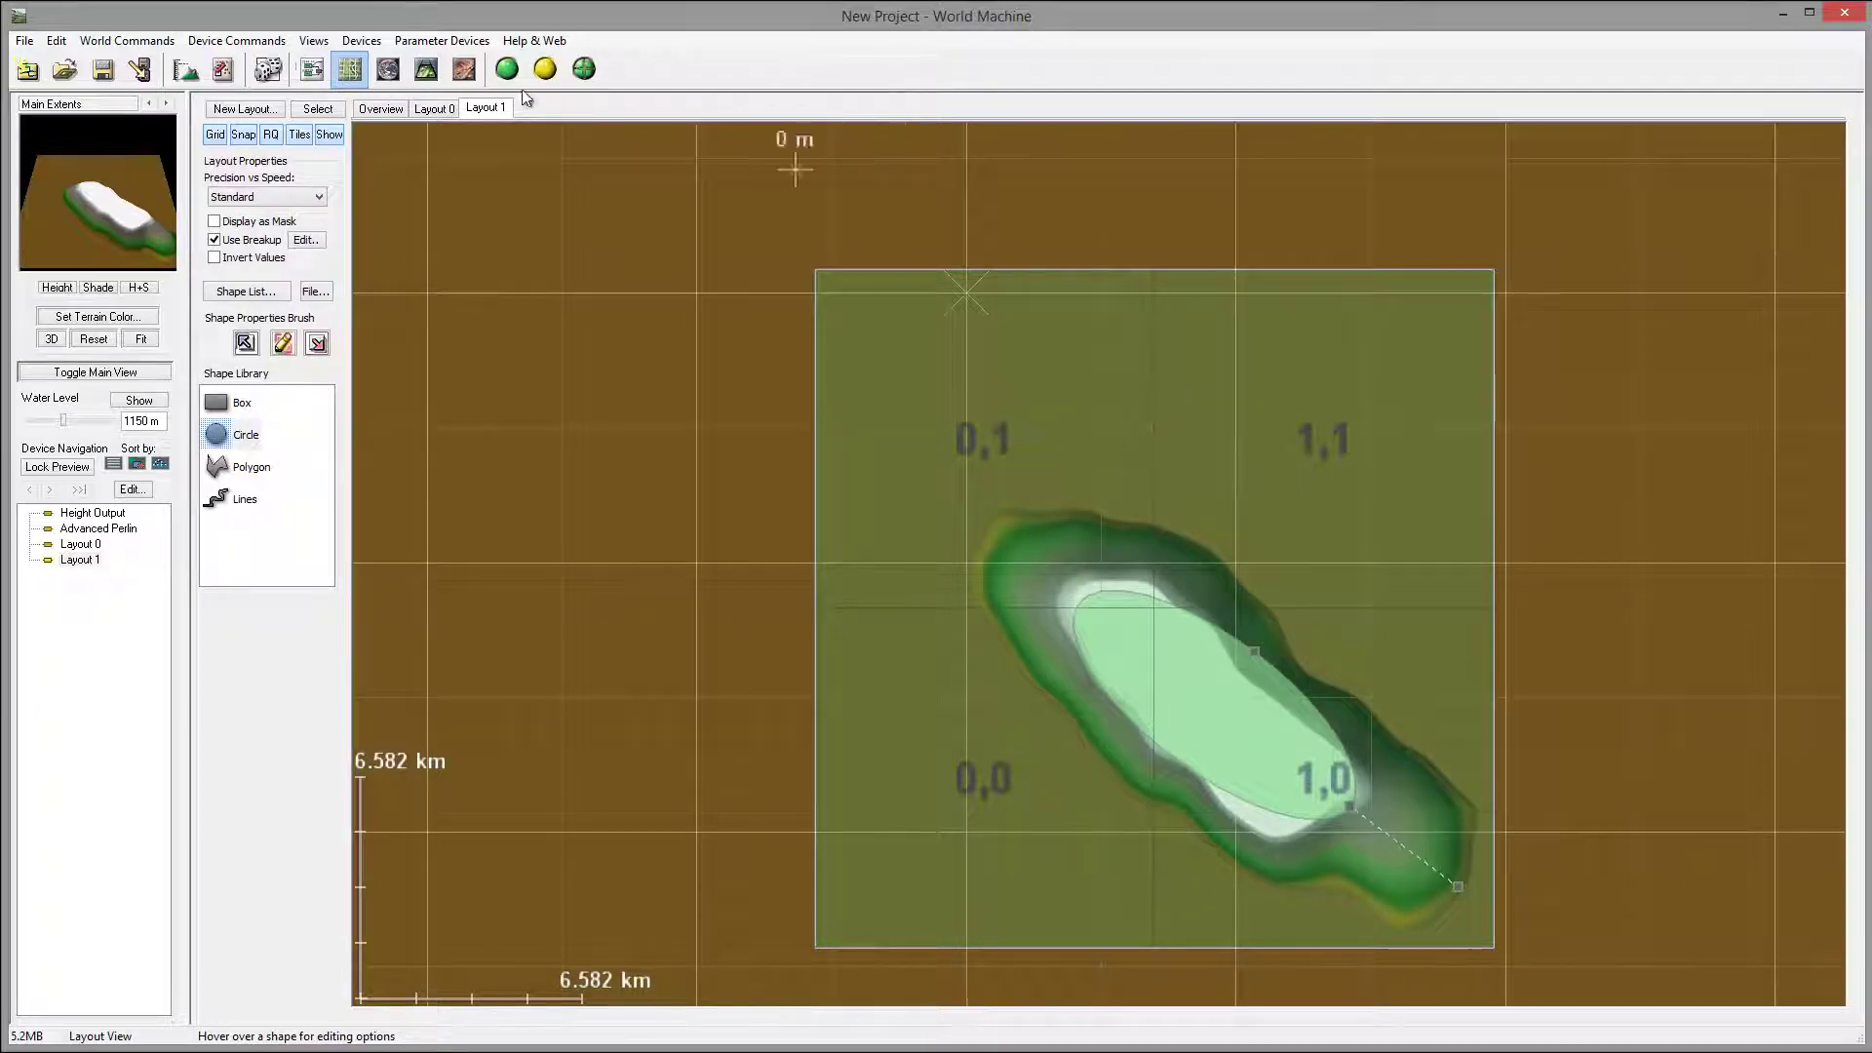
# Rearrange the graph so Layout 0 and Layout 1 sit side by side near Advanced Perlin.
pyautogui.click(312, 69)
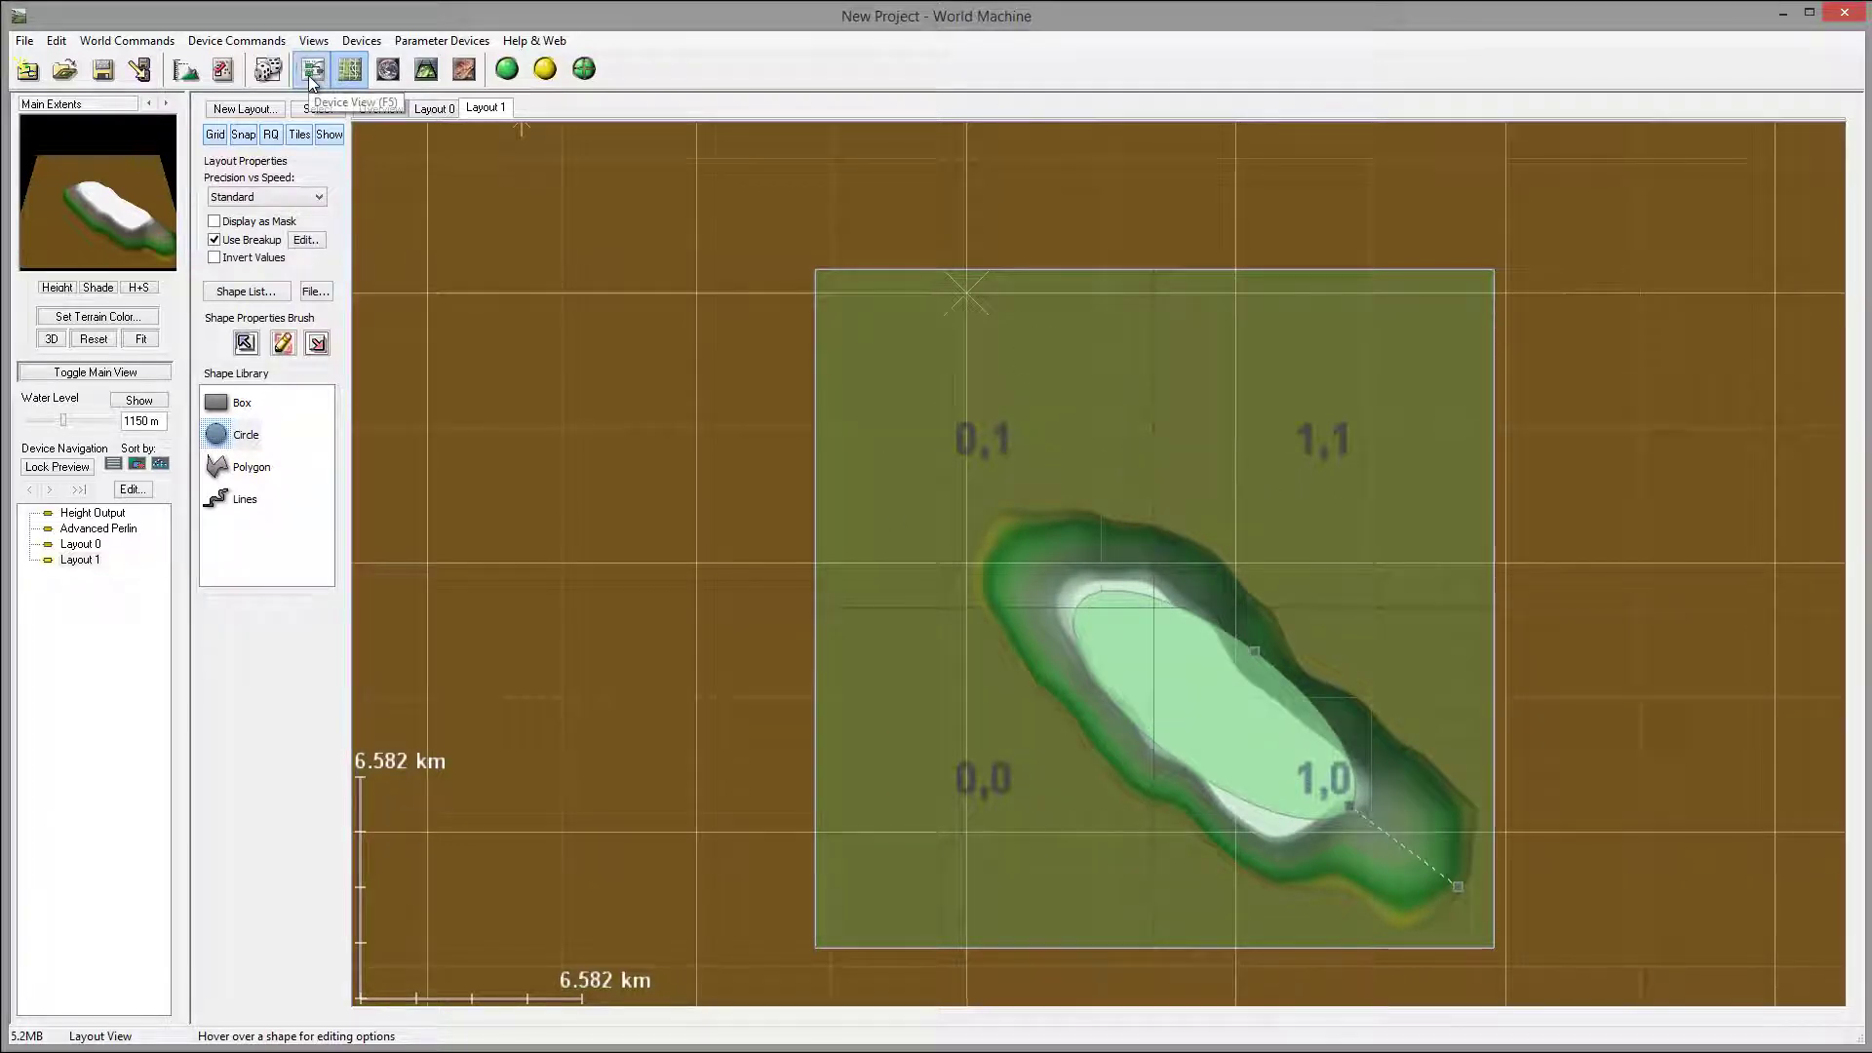
pyautogui.moveTo(996, 951); pyautogui.dragTo(614, 640)
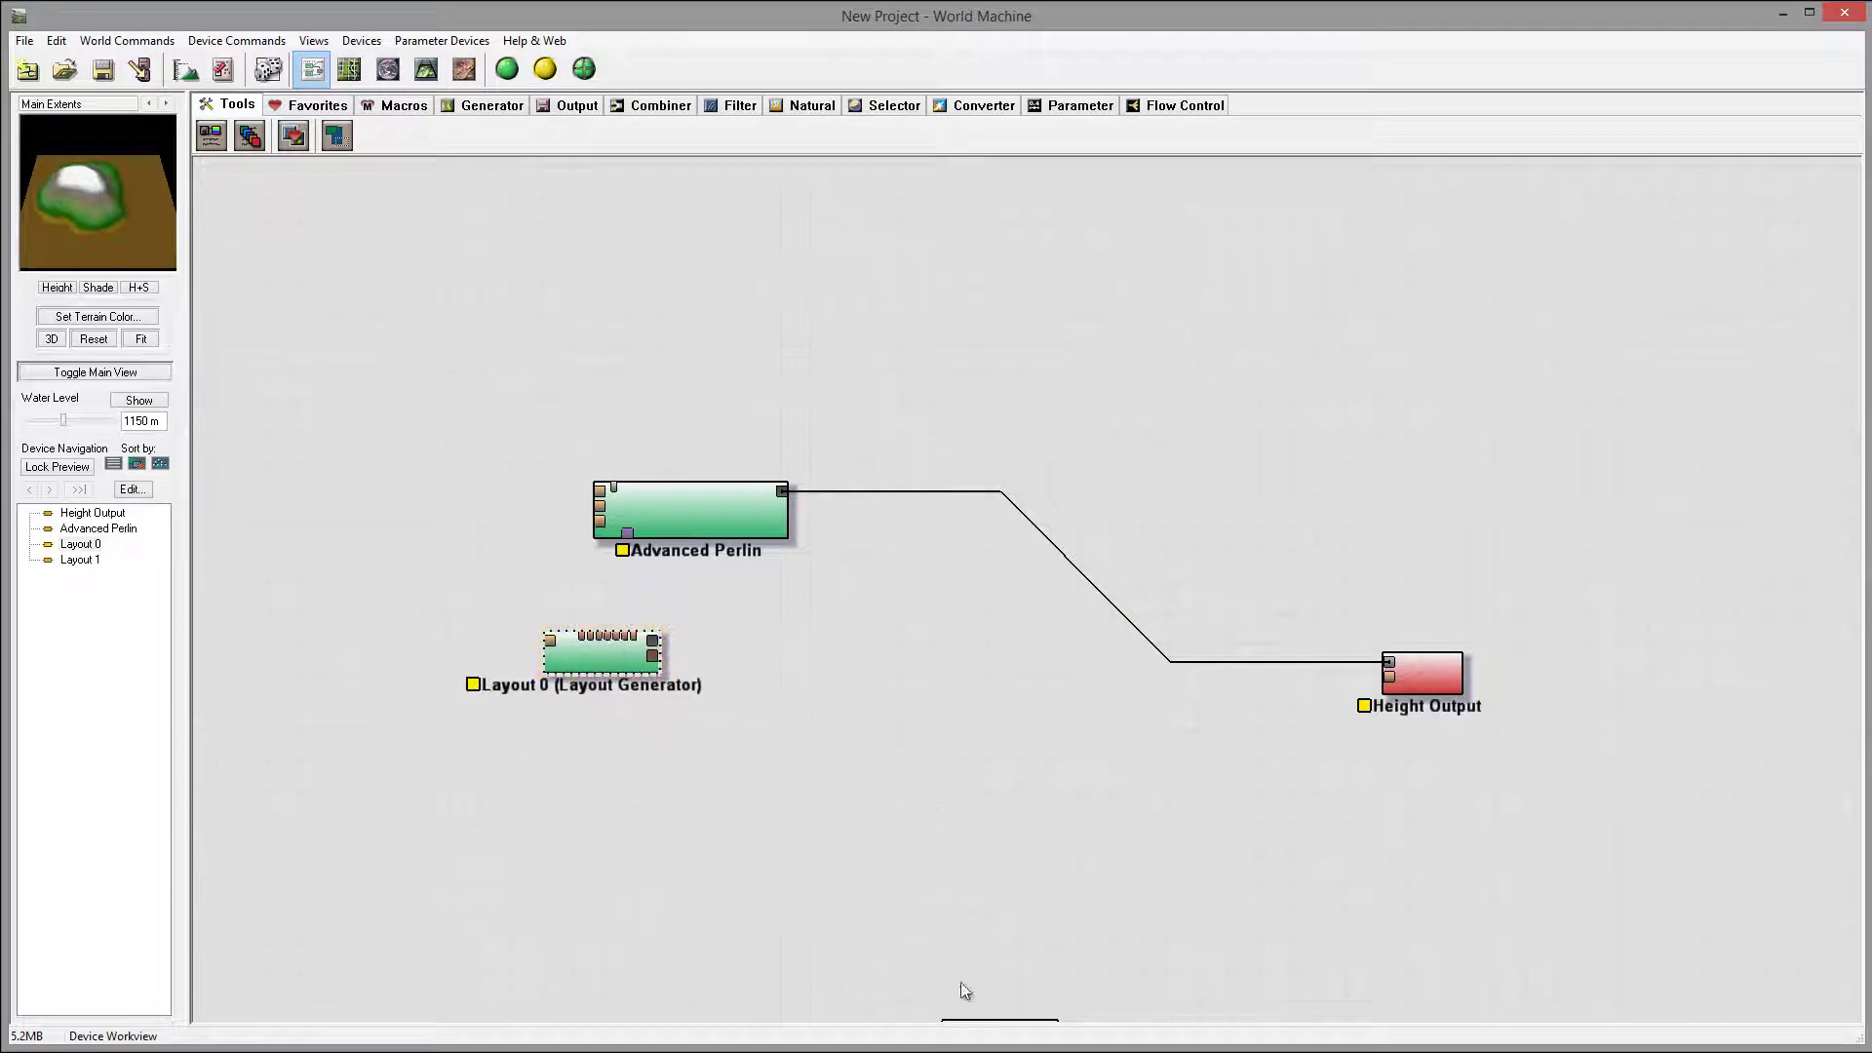
pyautogui.click(974, 884)
pyautogui.scroll(-1, 980, 853)
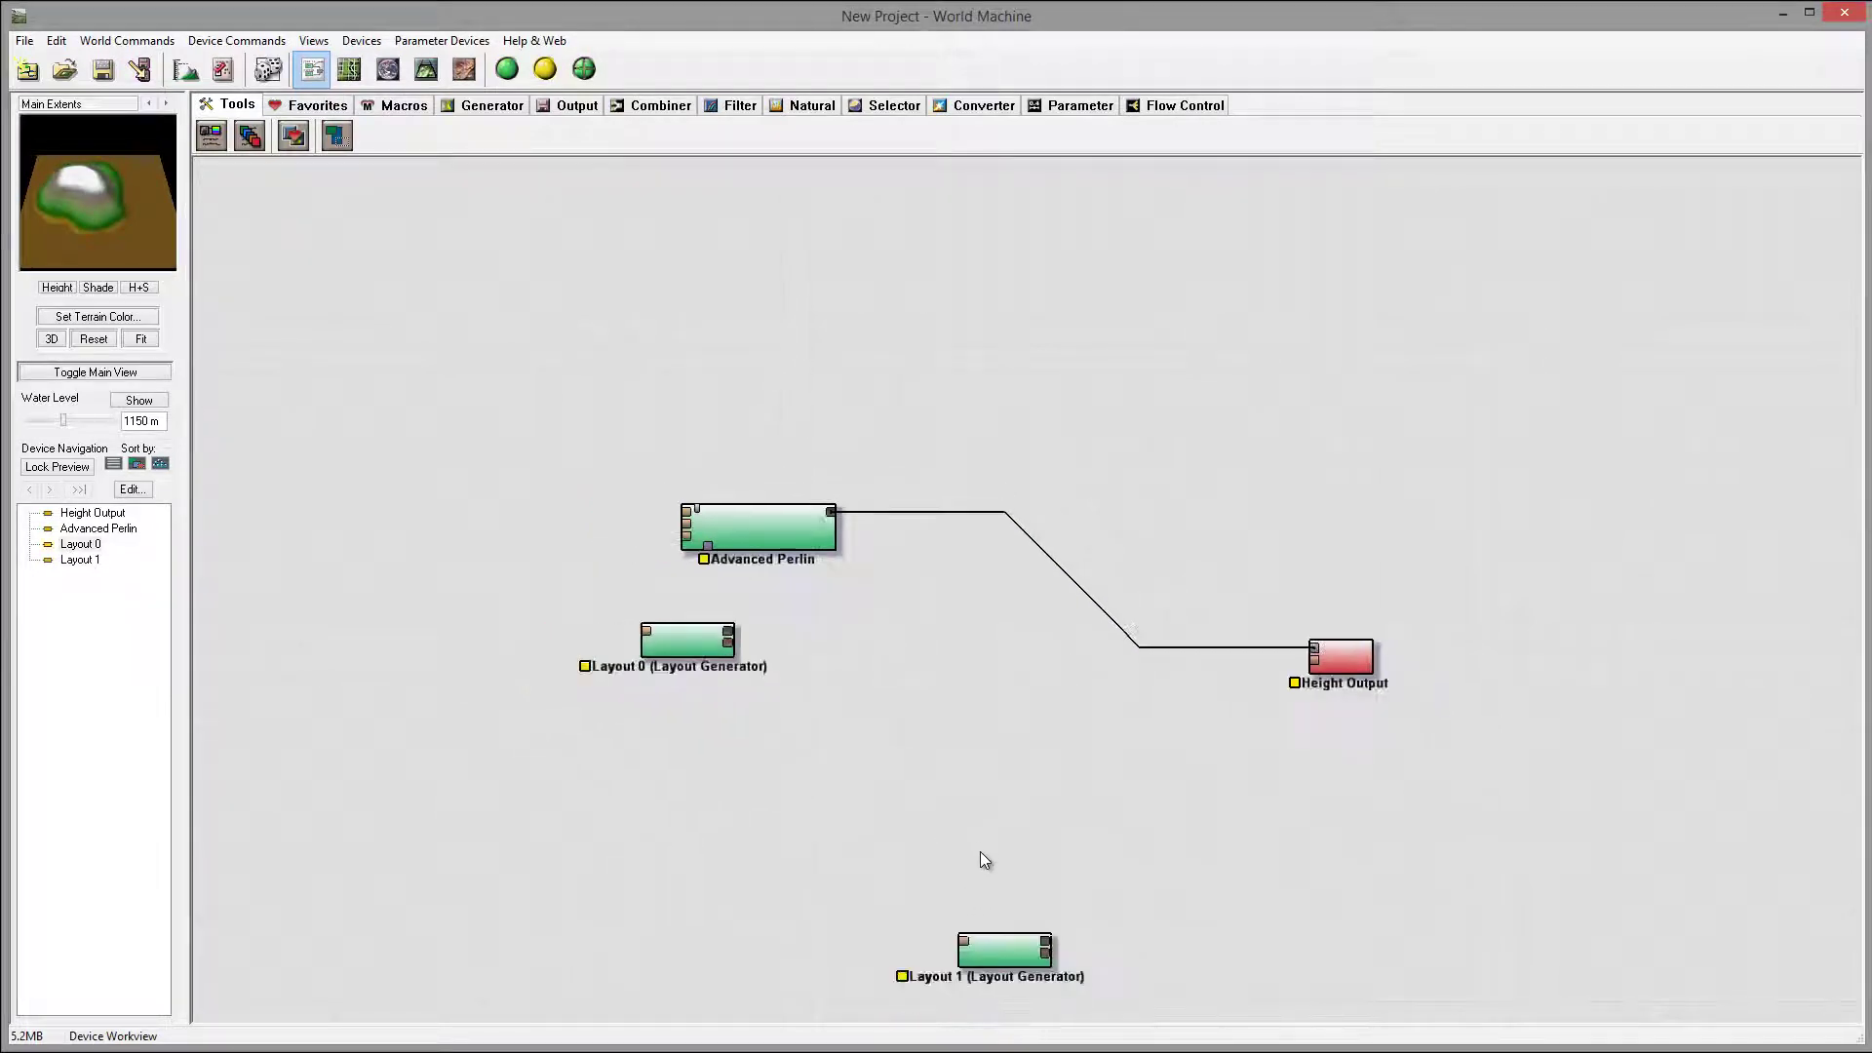
pyautogui.moveTo(1032, 962); pyautogui.dragTo(731, 733)
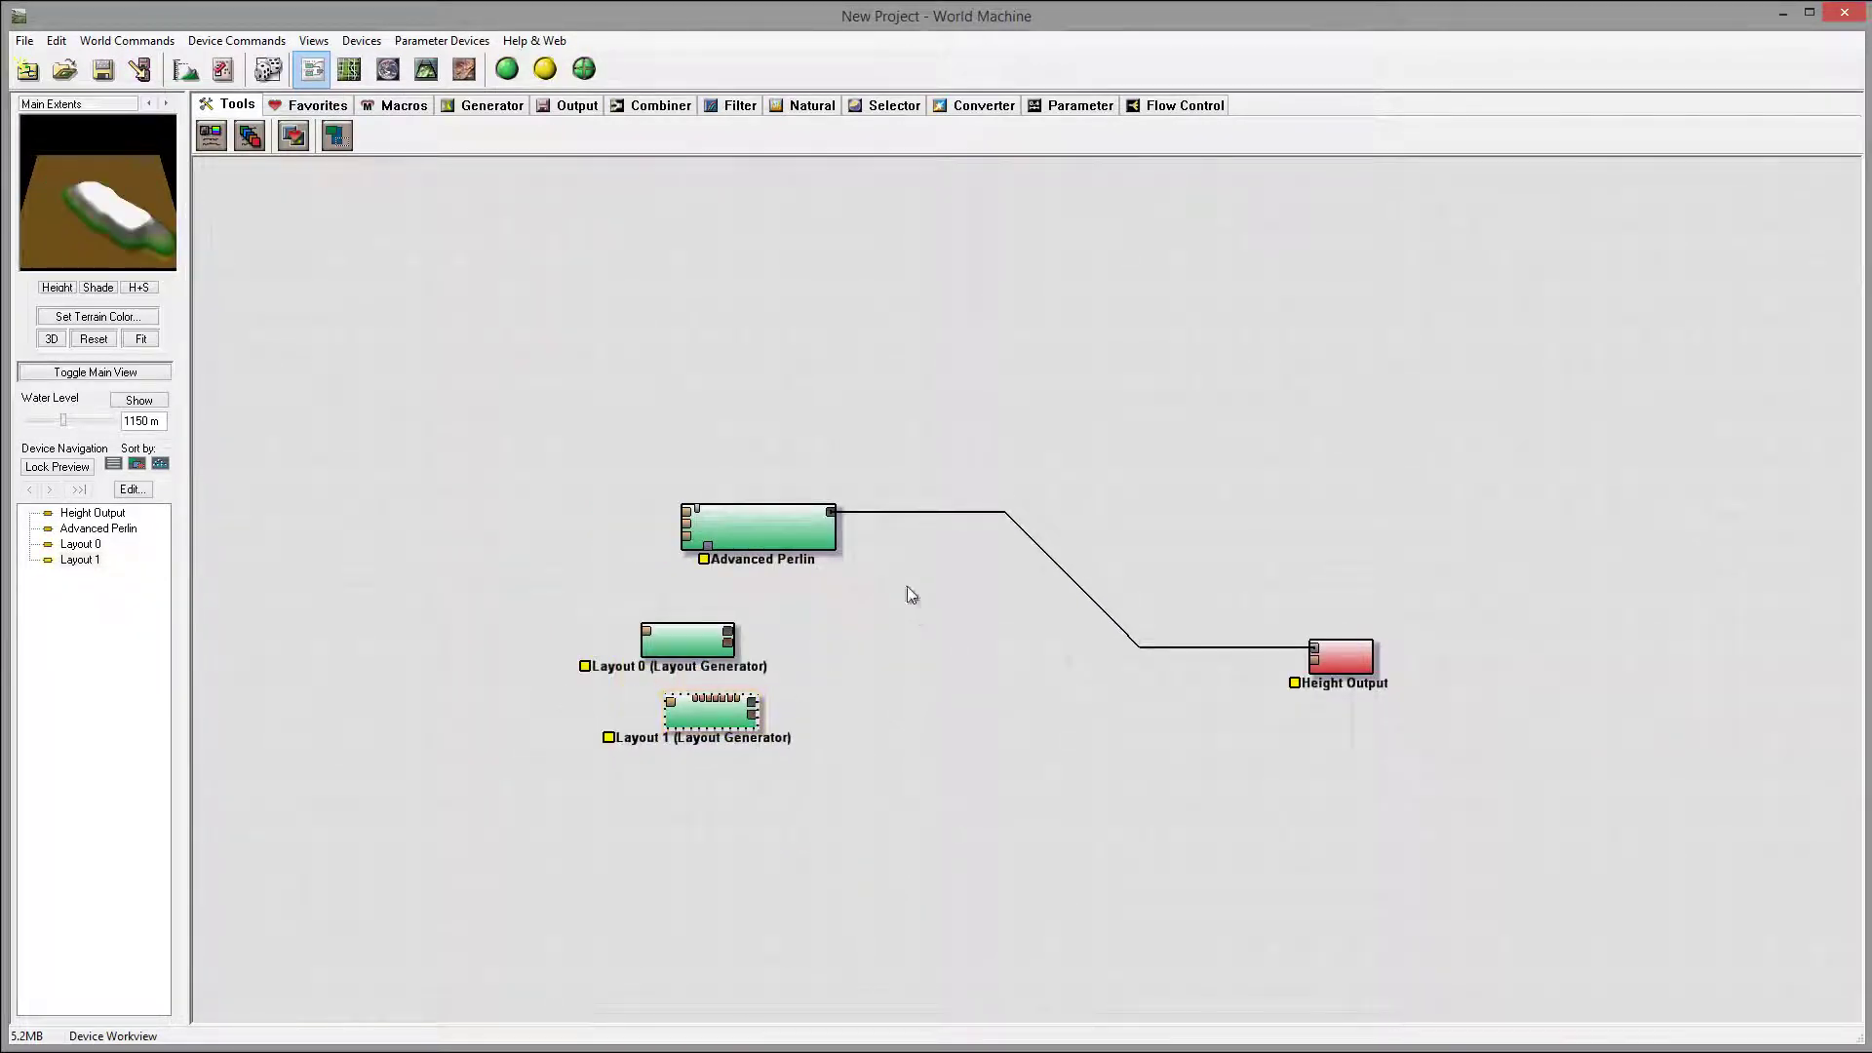
pyautogui.scroll(1, 910, 593)
pyautogui.moveTo(584, 658); pyautogui.dragTo(423, 596)
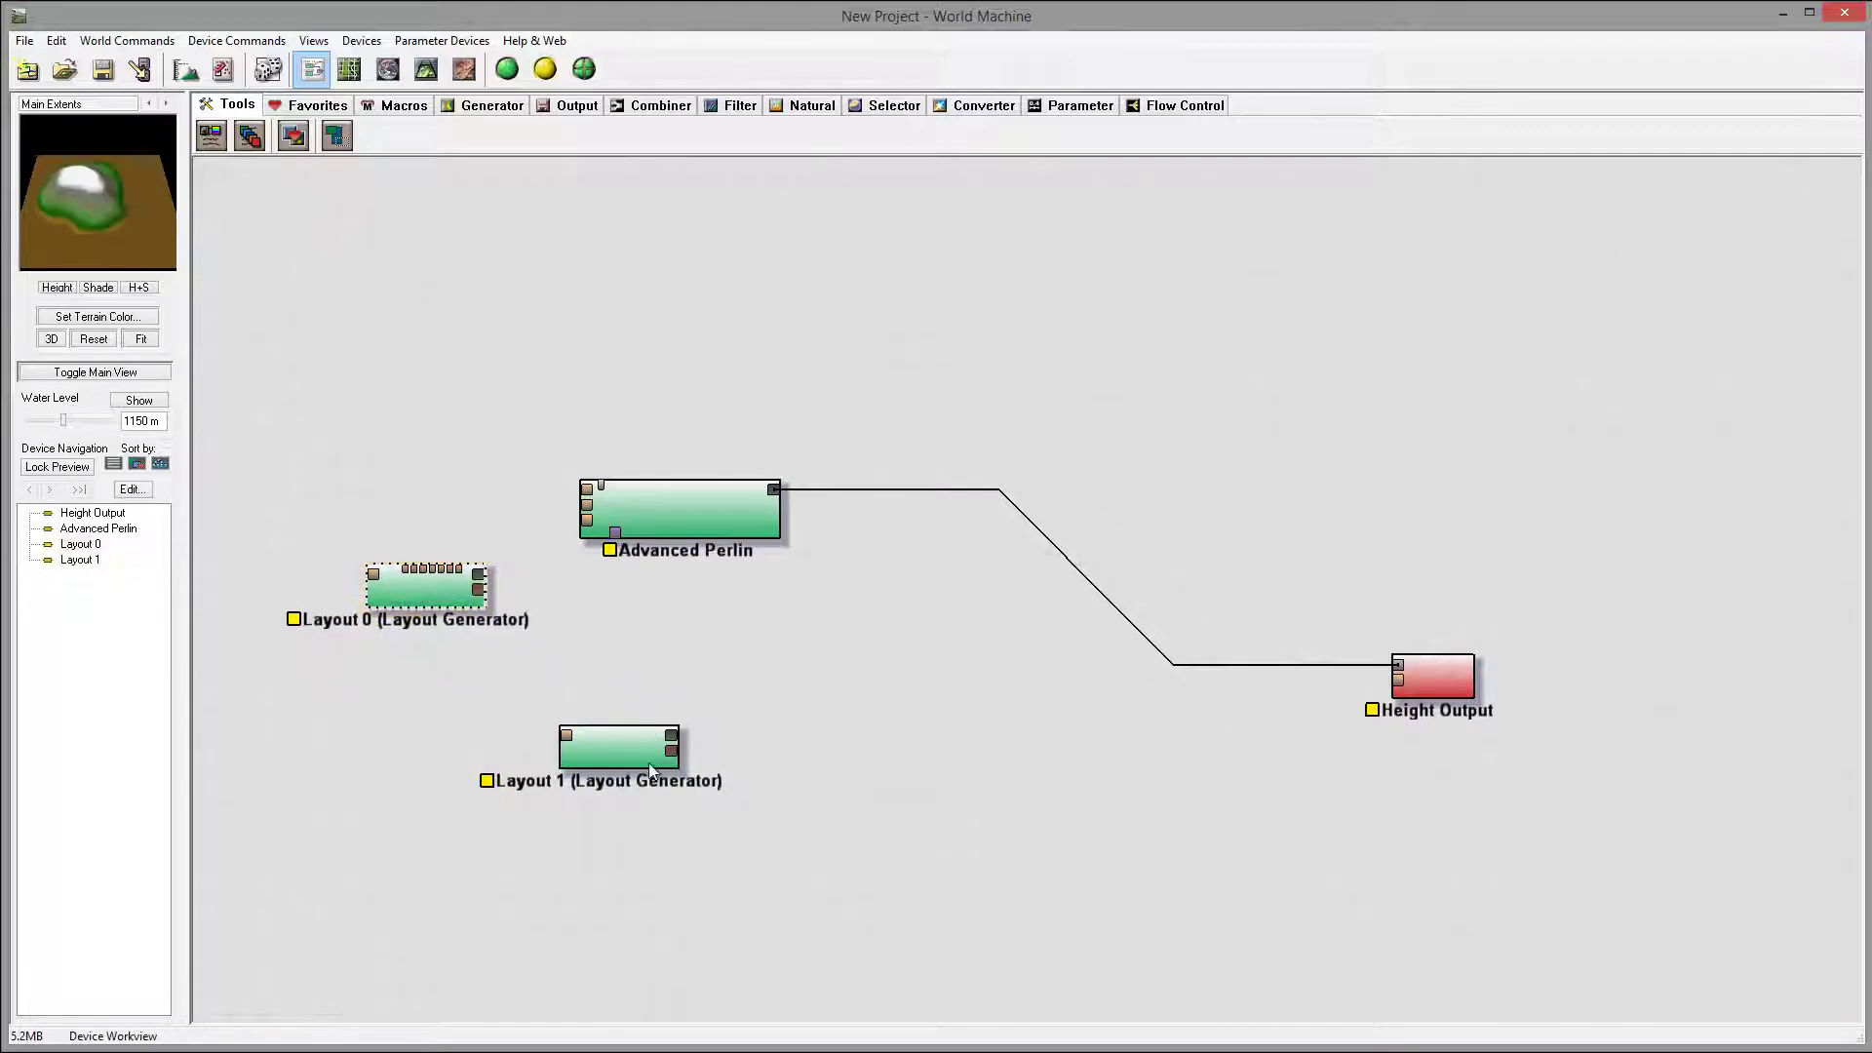
pyautogui.moveTo(652, 770); pyautogui.dragTo(467, 739)
pyautogui.moveTo(743, 505); pyautogui.dragTo(788, 501)
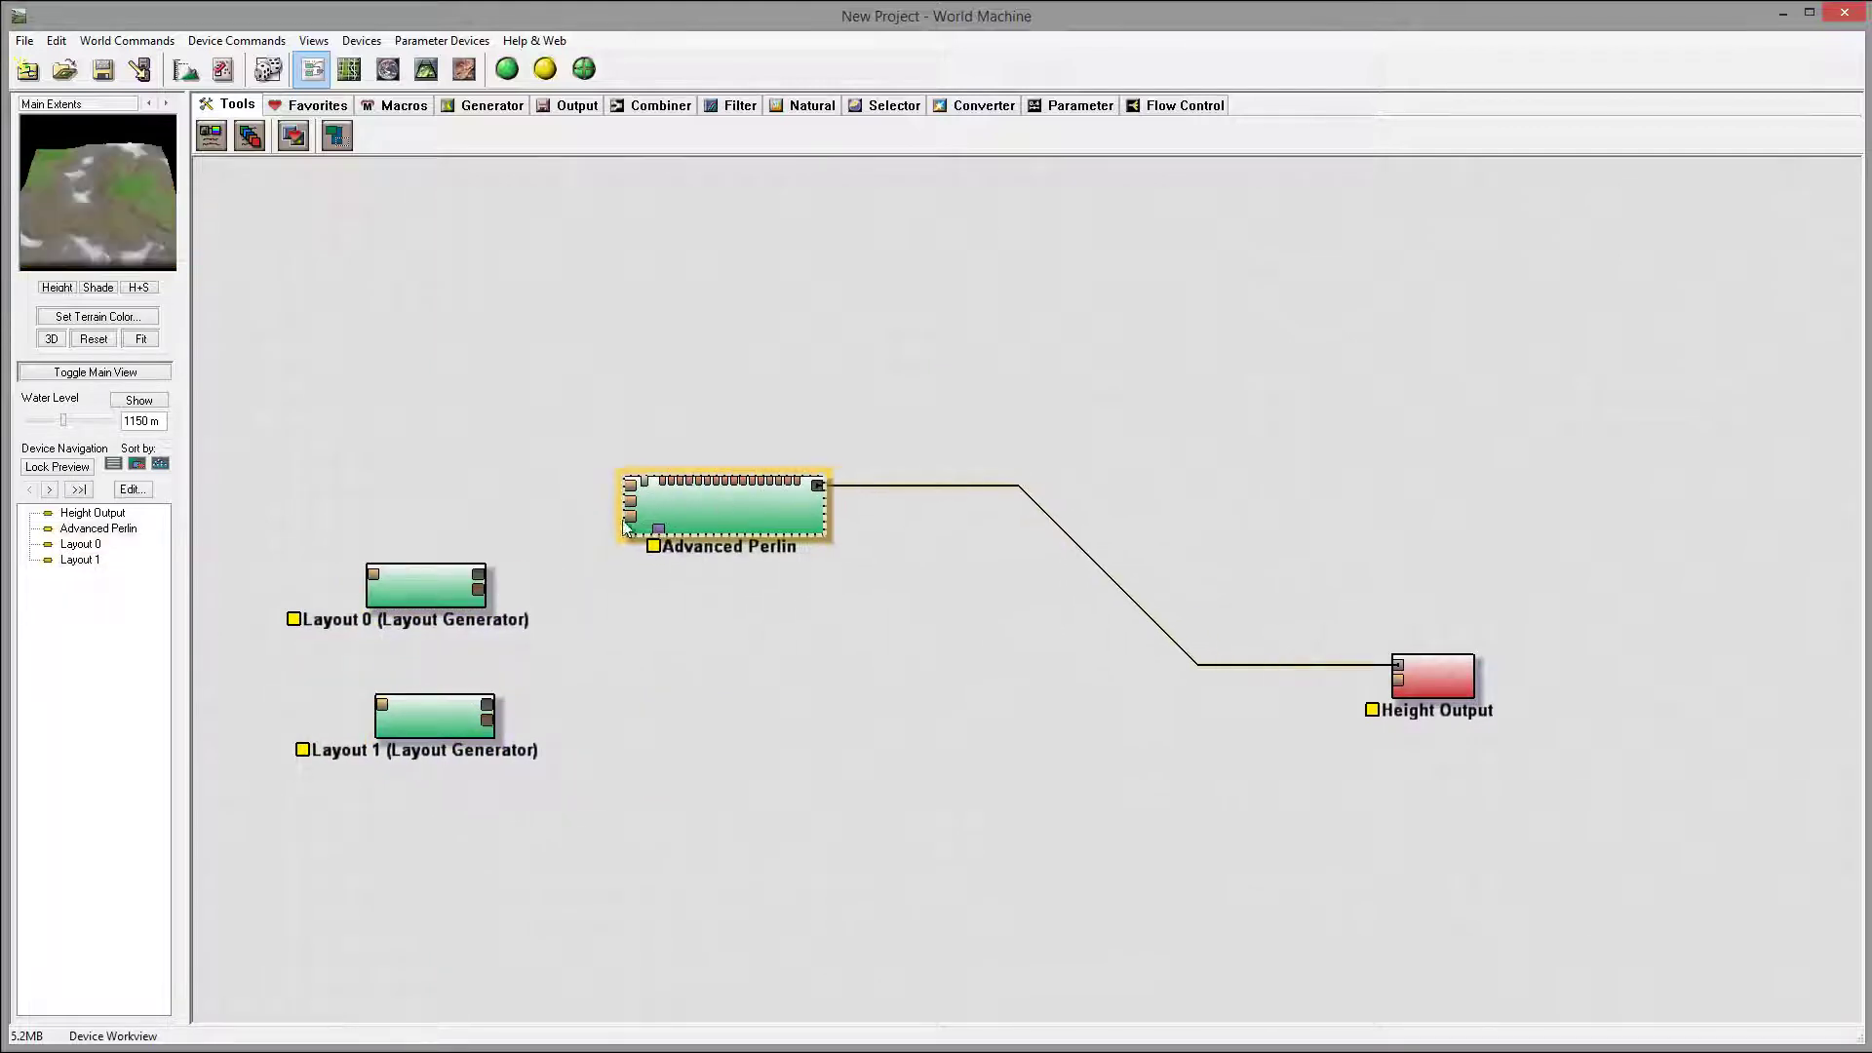
pyautogui.moveTo(419, 593); pyautogui.dragTo(436, 617)
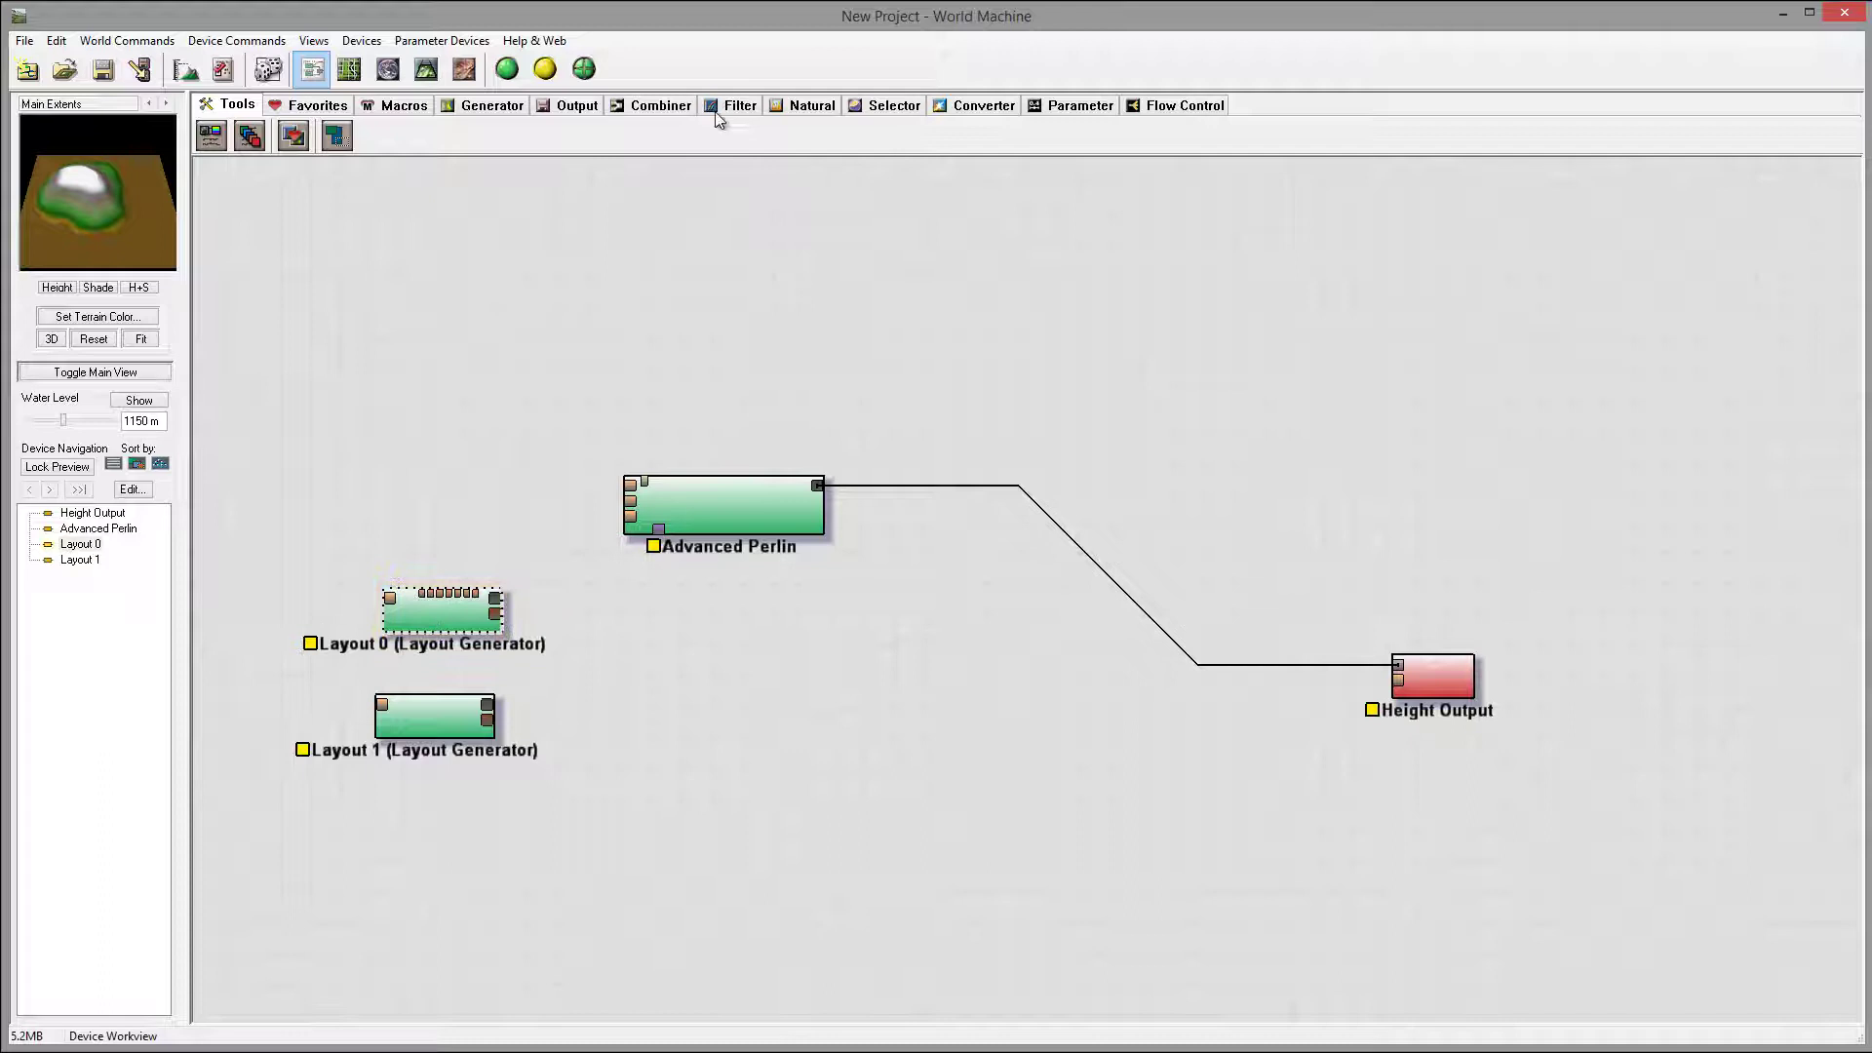
# Add a Combiner right of the layouts and wire Layout 0 and Layout 1 into it.
pyautogui.click(645, 109)
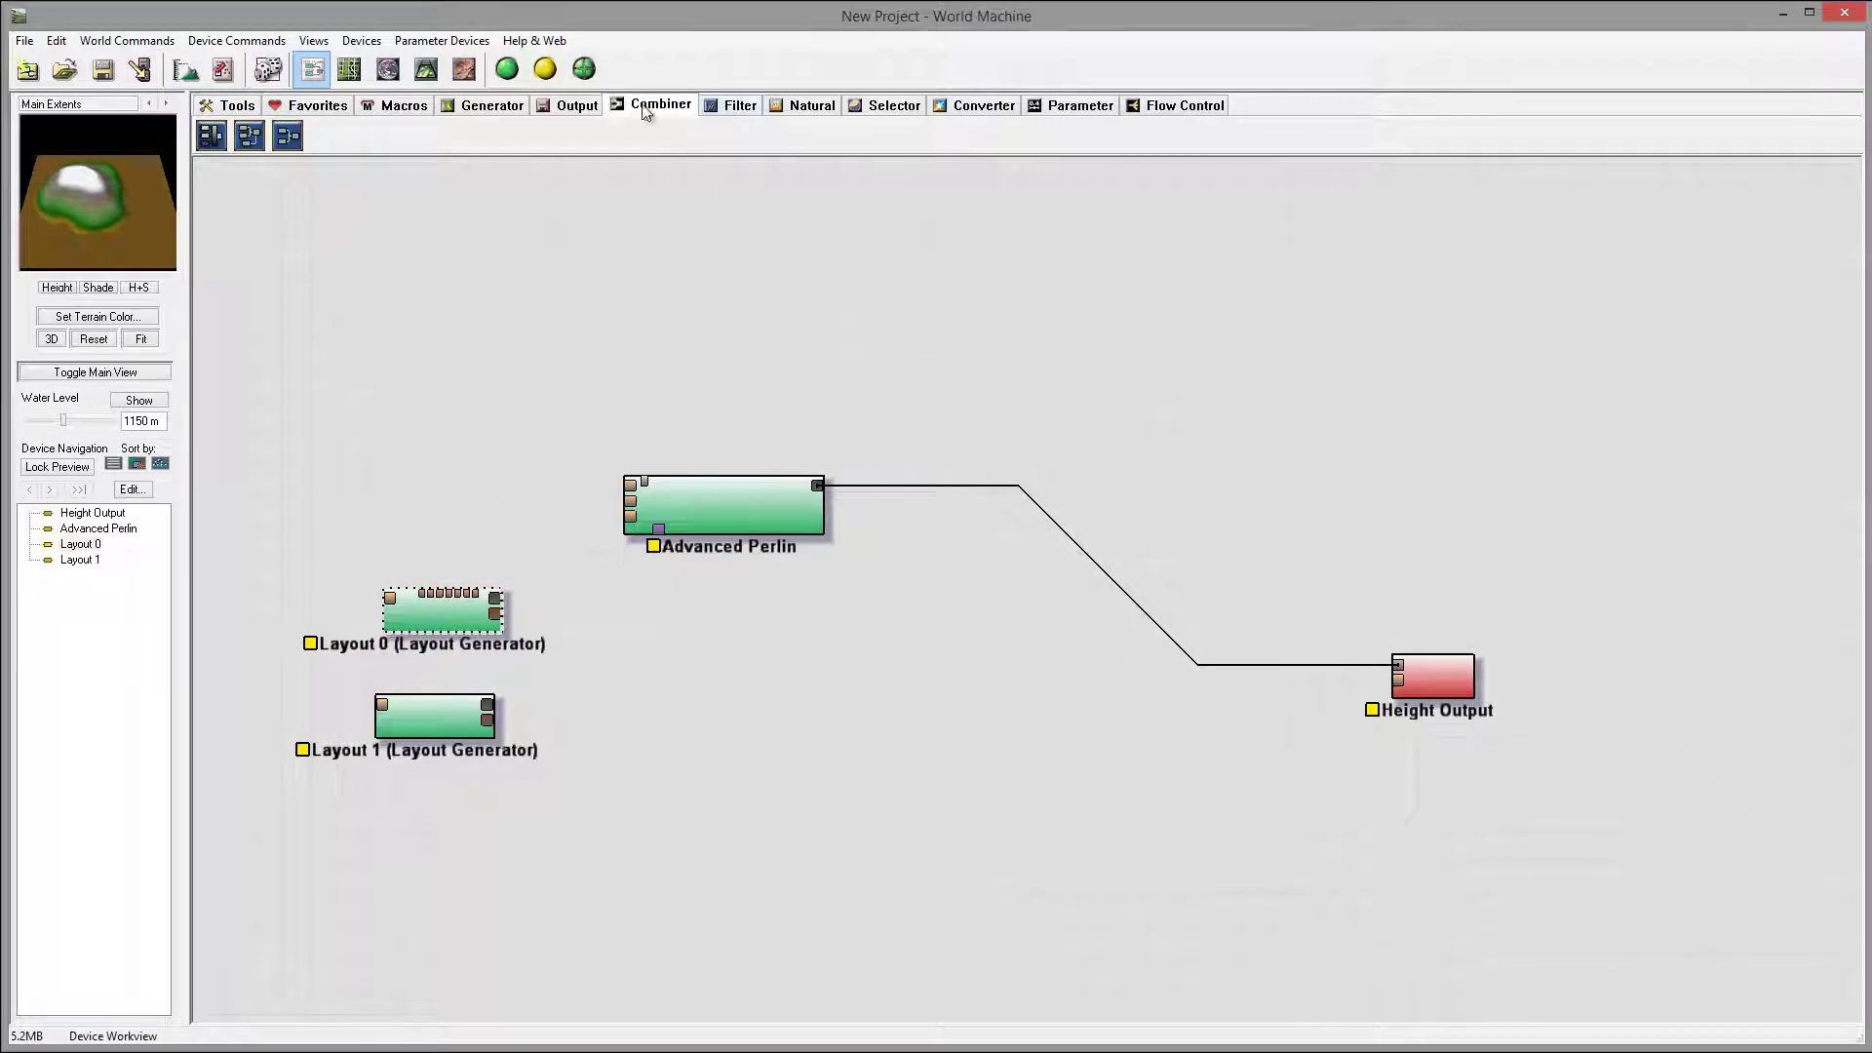
pyautogui.click(288, 137)
pyautogui.click(651, 688)
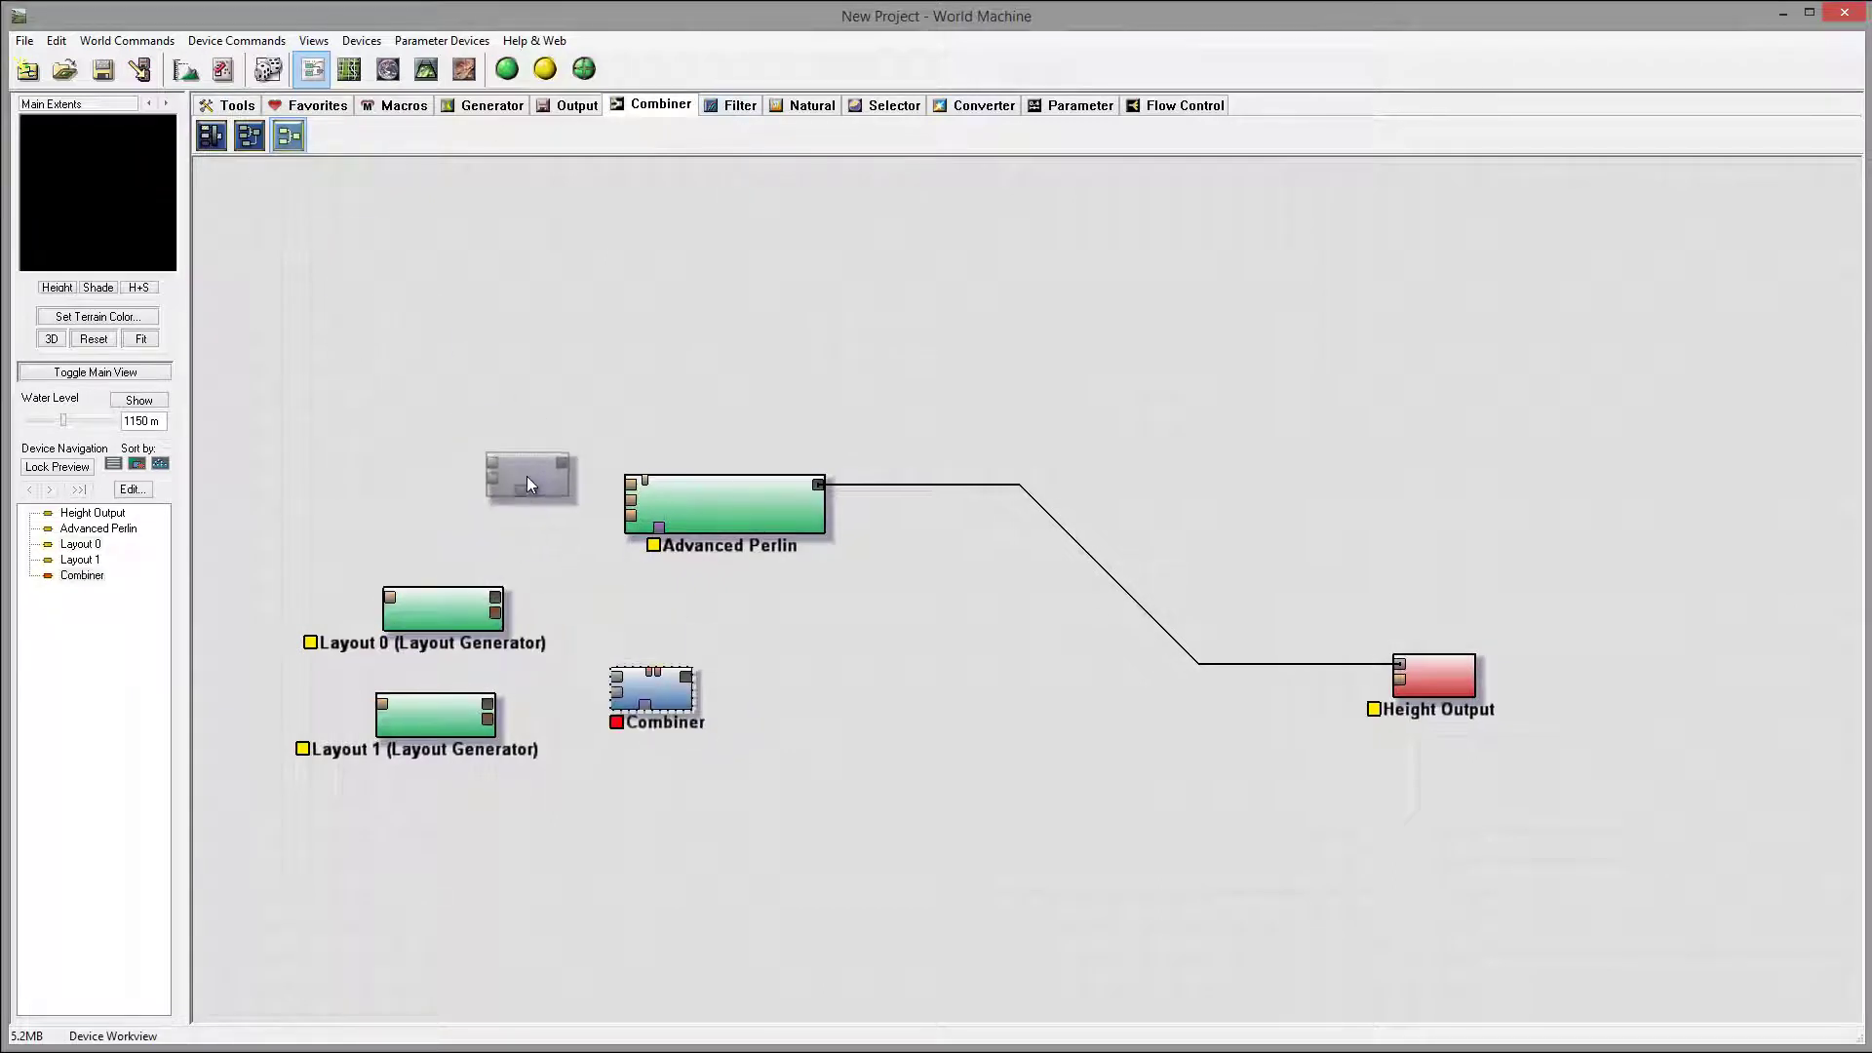
pyautogui.moveTo(496, 597); pyautogui.dragTo(617, 677)
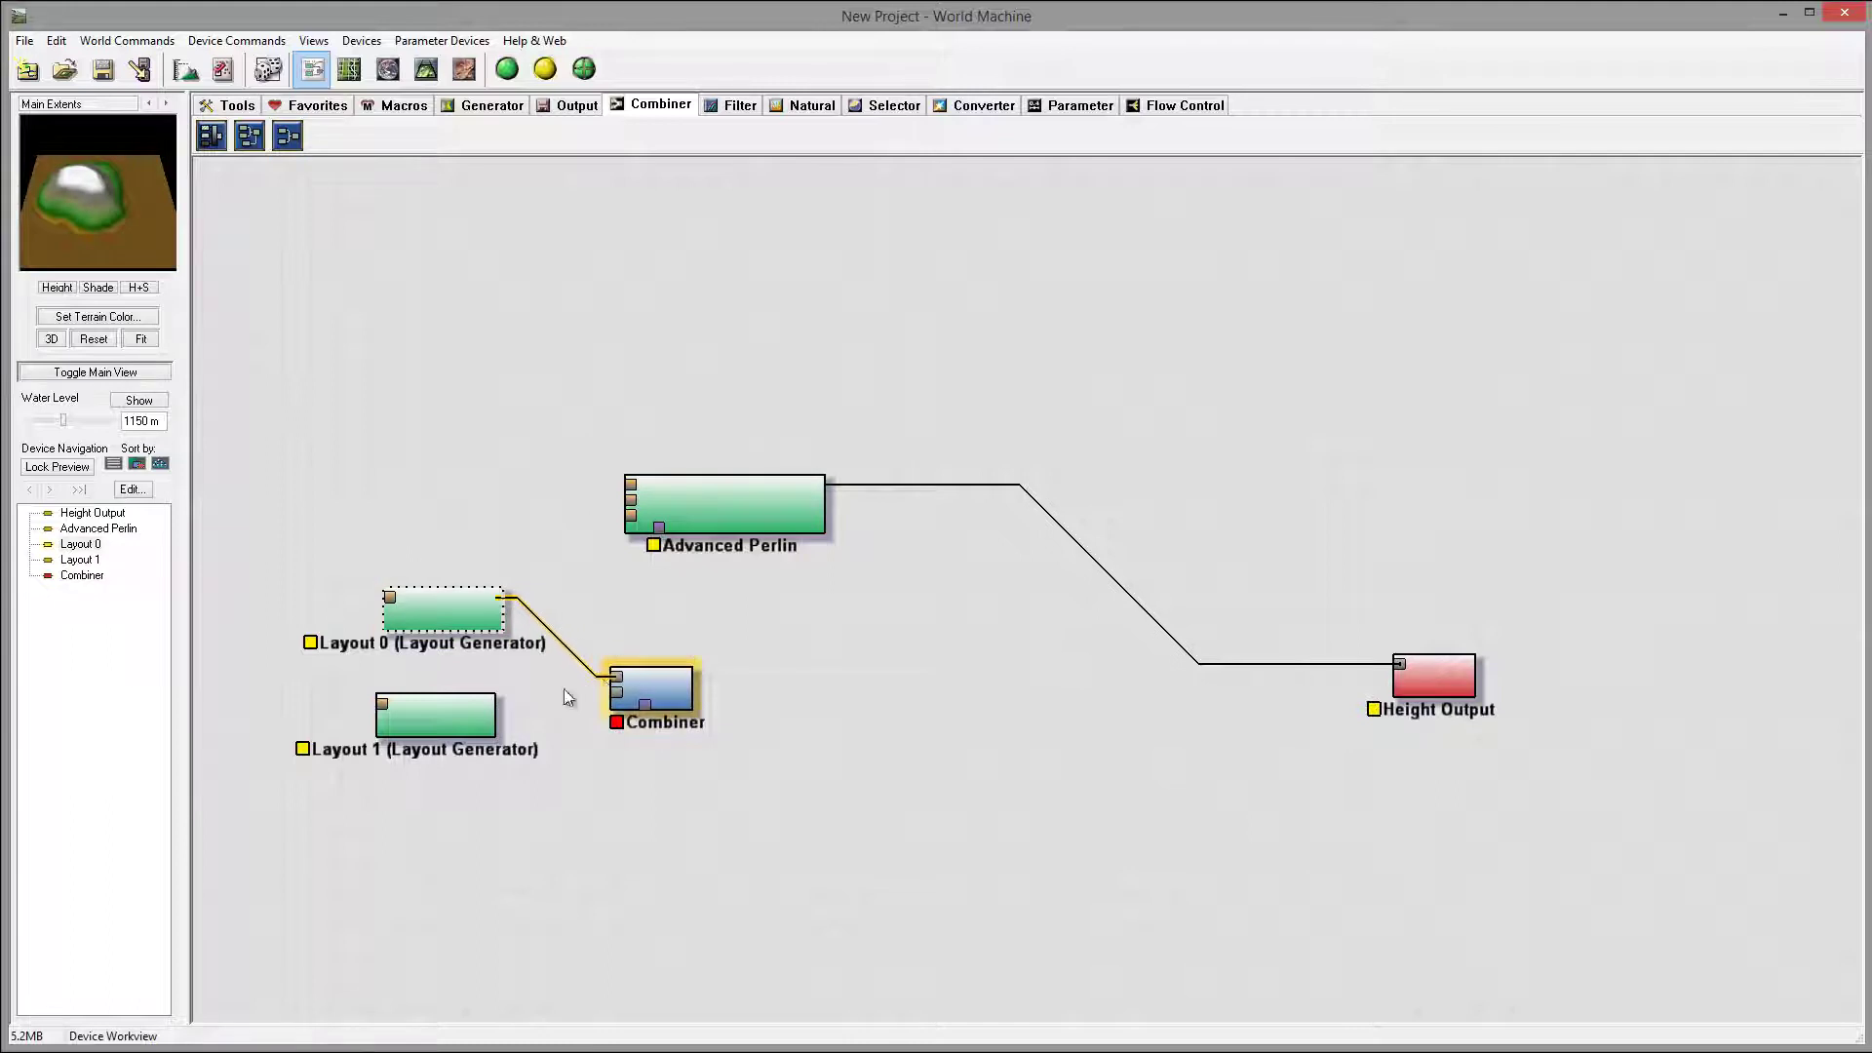
pyautogui.moveTo(489, 704); pyautogui.dragTo(616, 692)
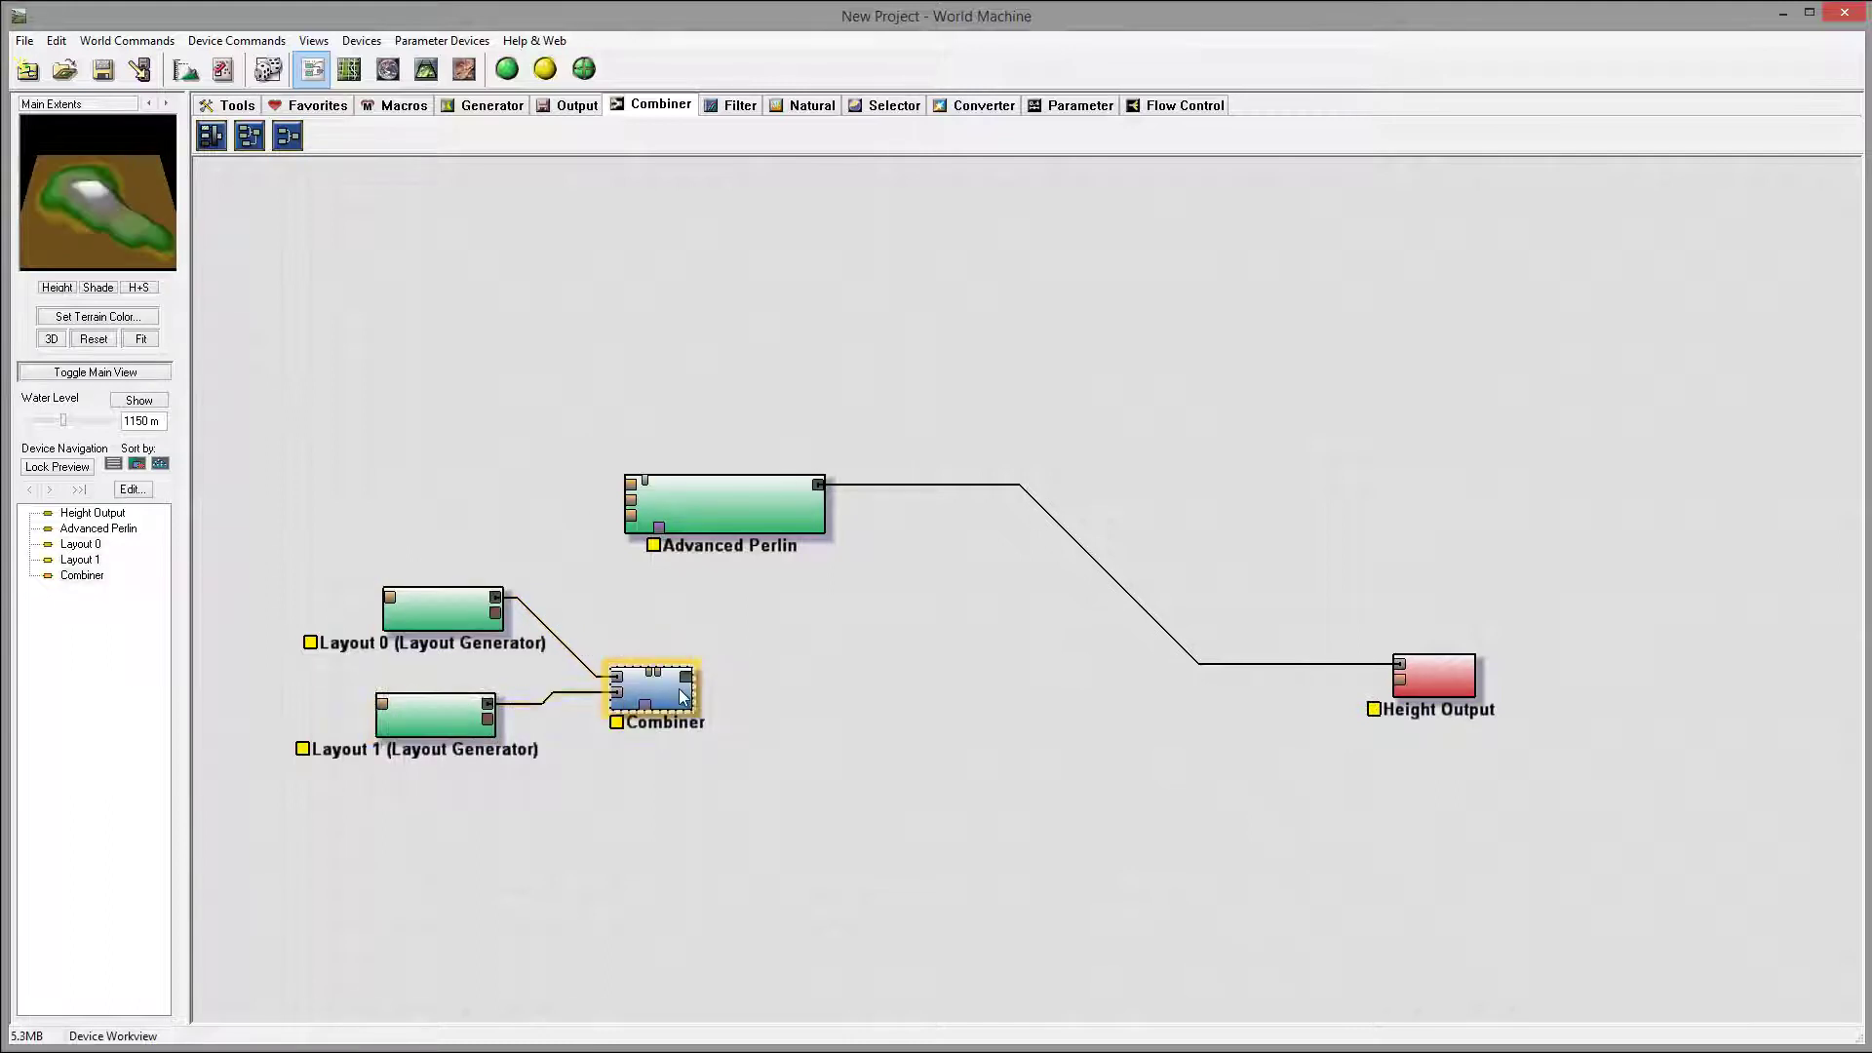
# Set the Combiner to Add at strength 0.98438 and move Layout 1 further down.
pyautogui.doubleClick(670, 692)
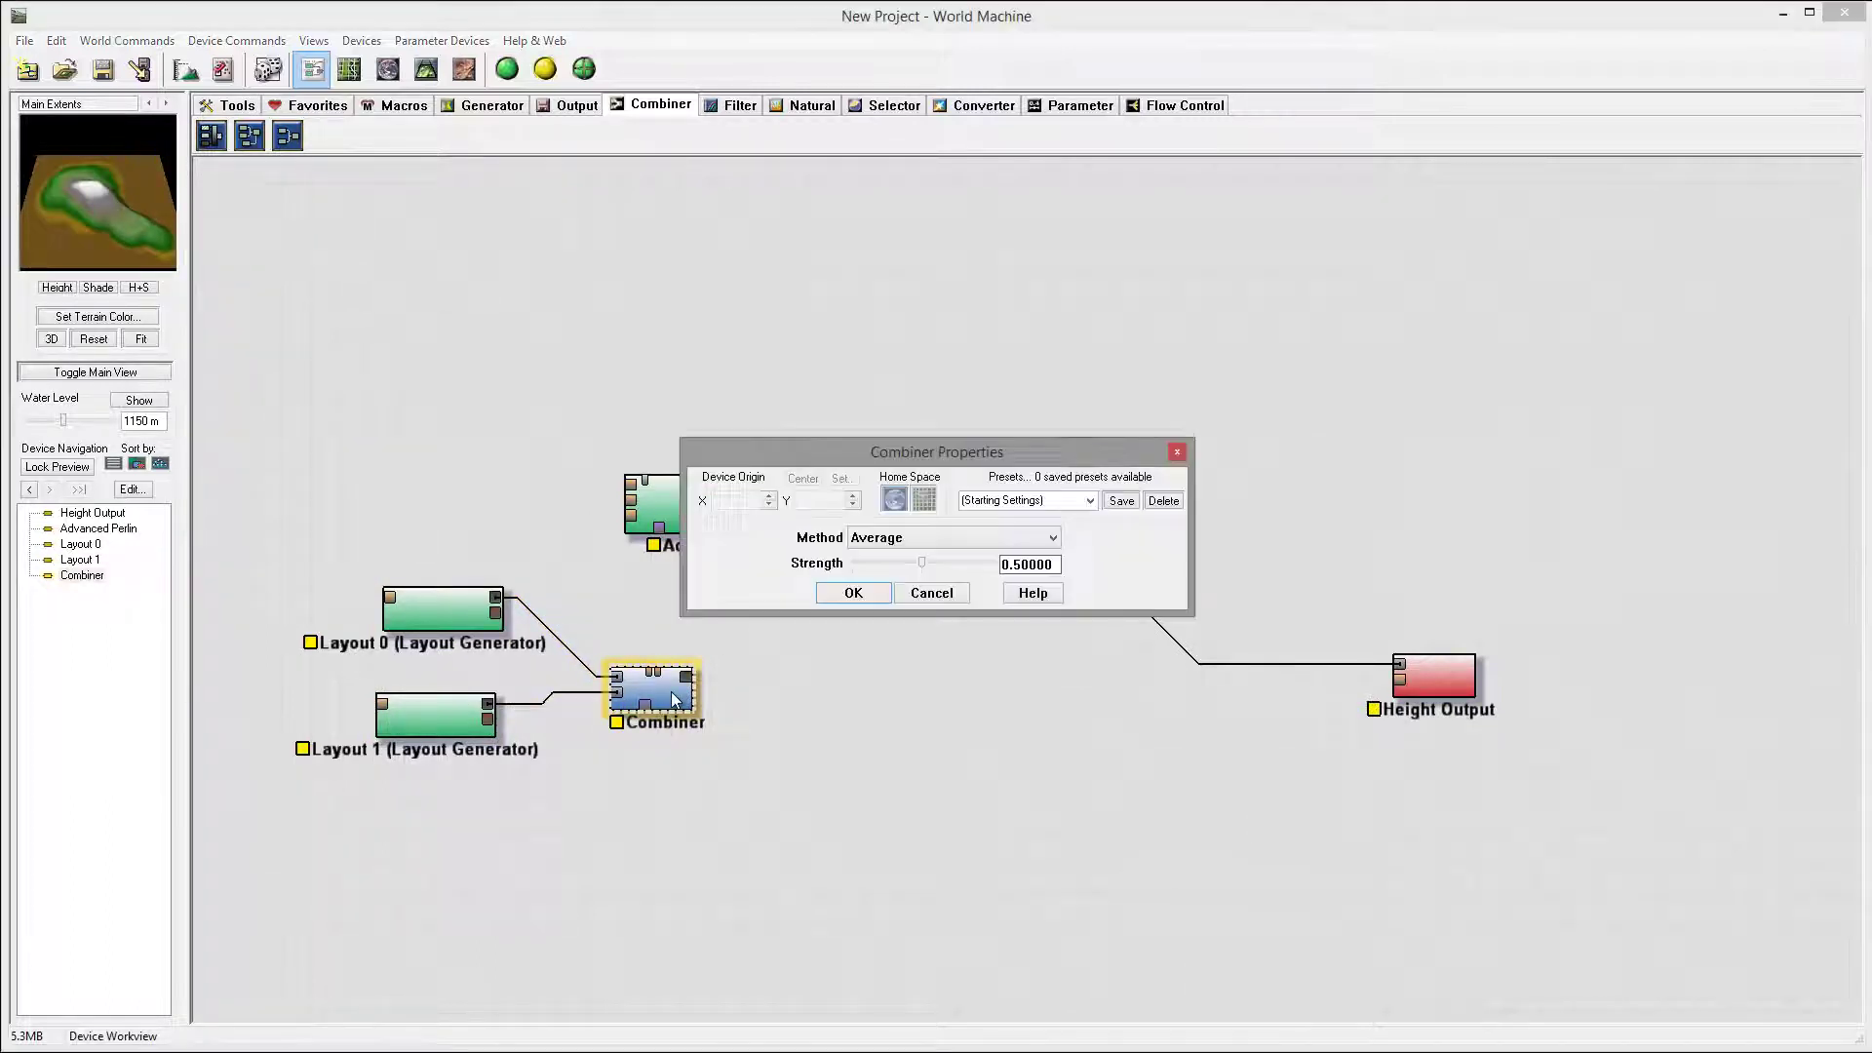
pyautogui.click(926, 535)
pyautogui.click(922, 560)
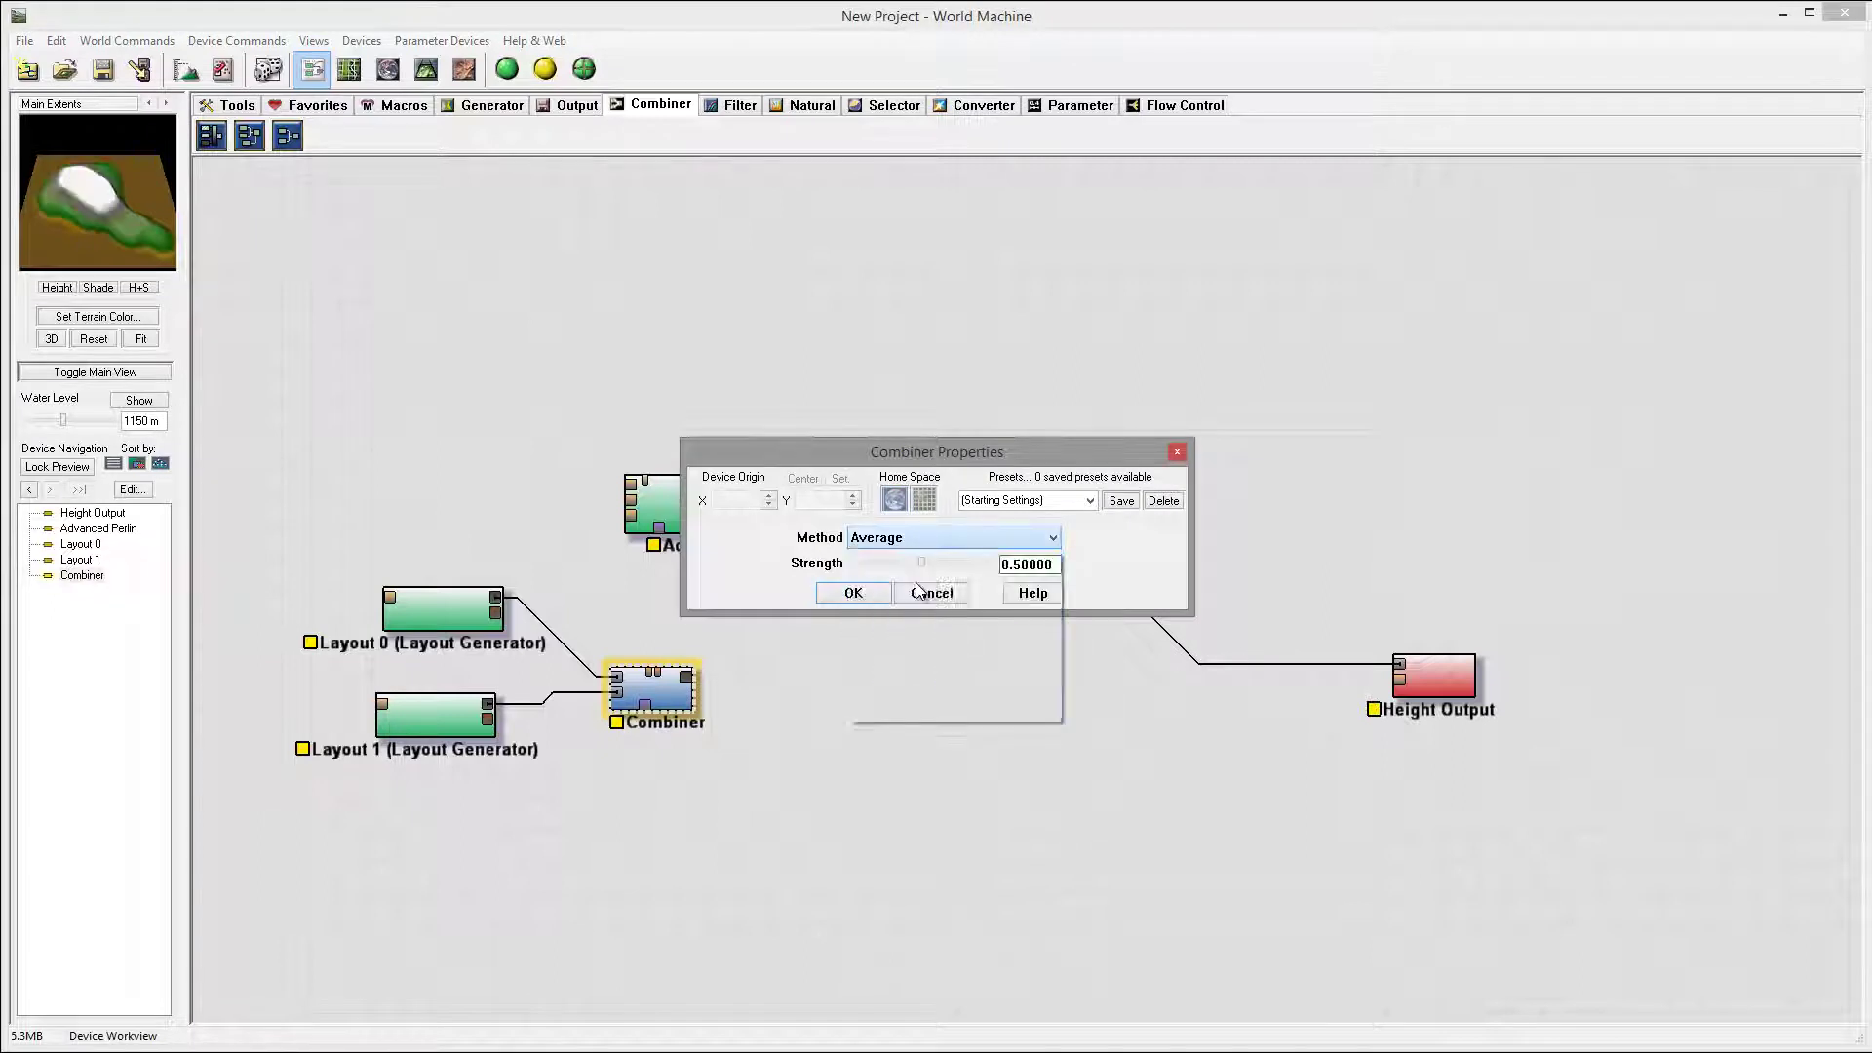
pyautogui.moveTo(924, 562); pyautogui.dragTo(988, 563)
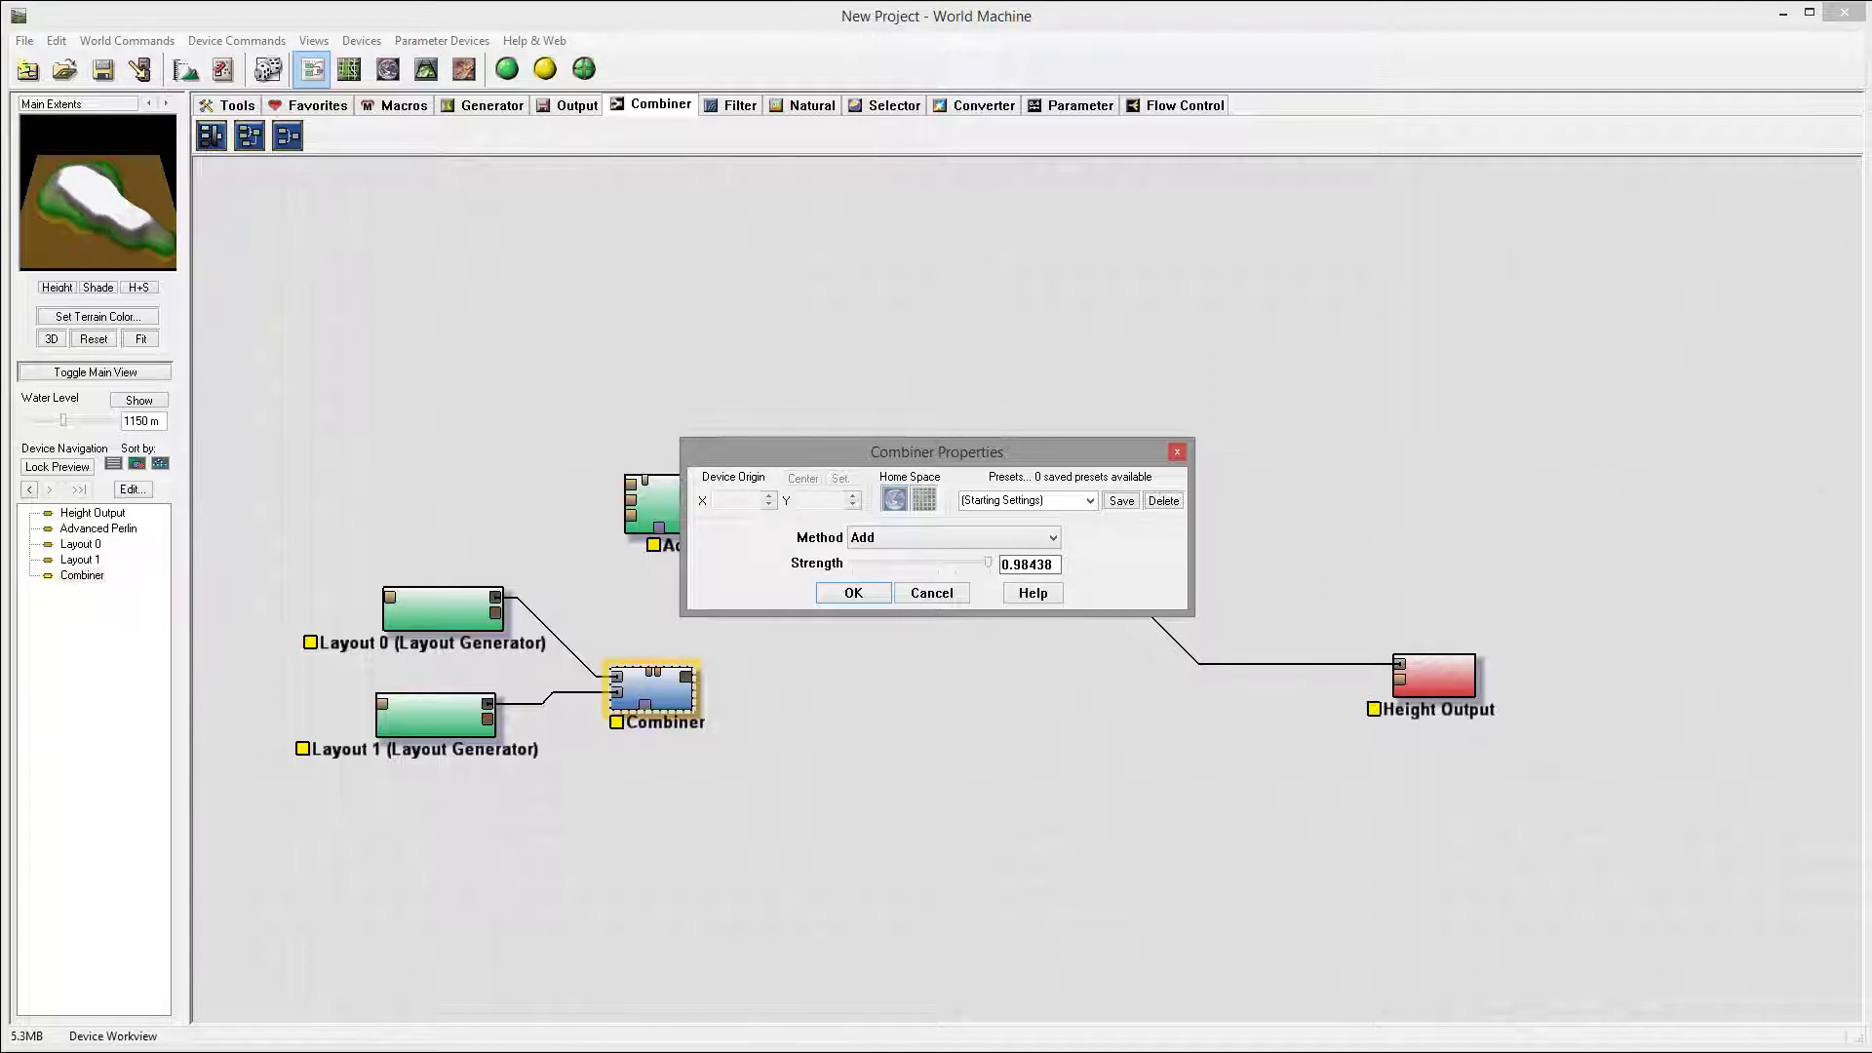
pyautogui.press('Return')
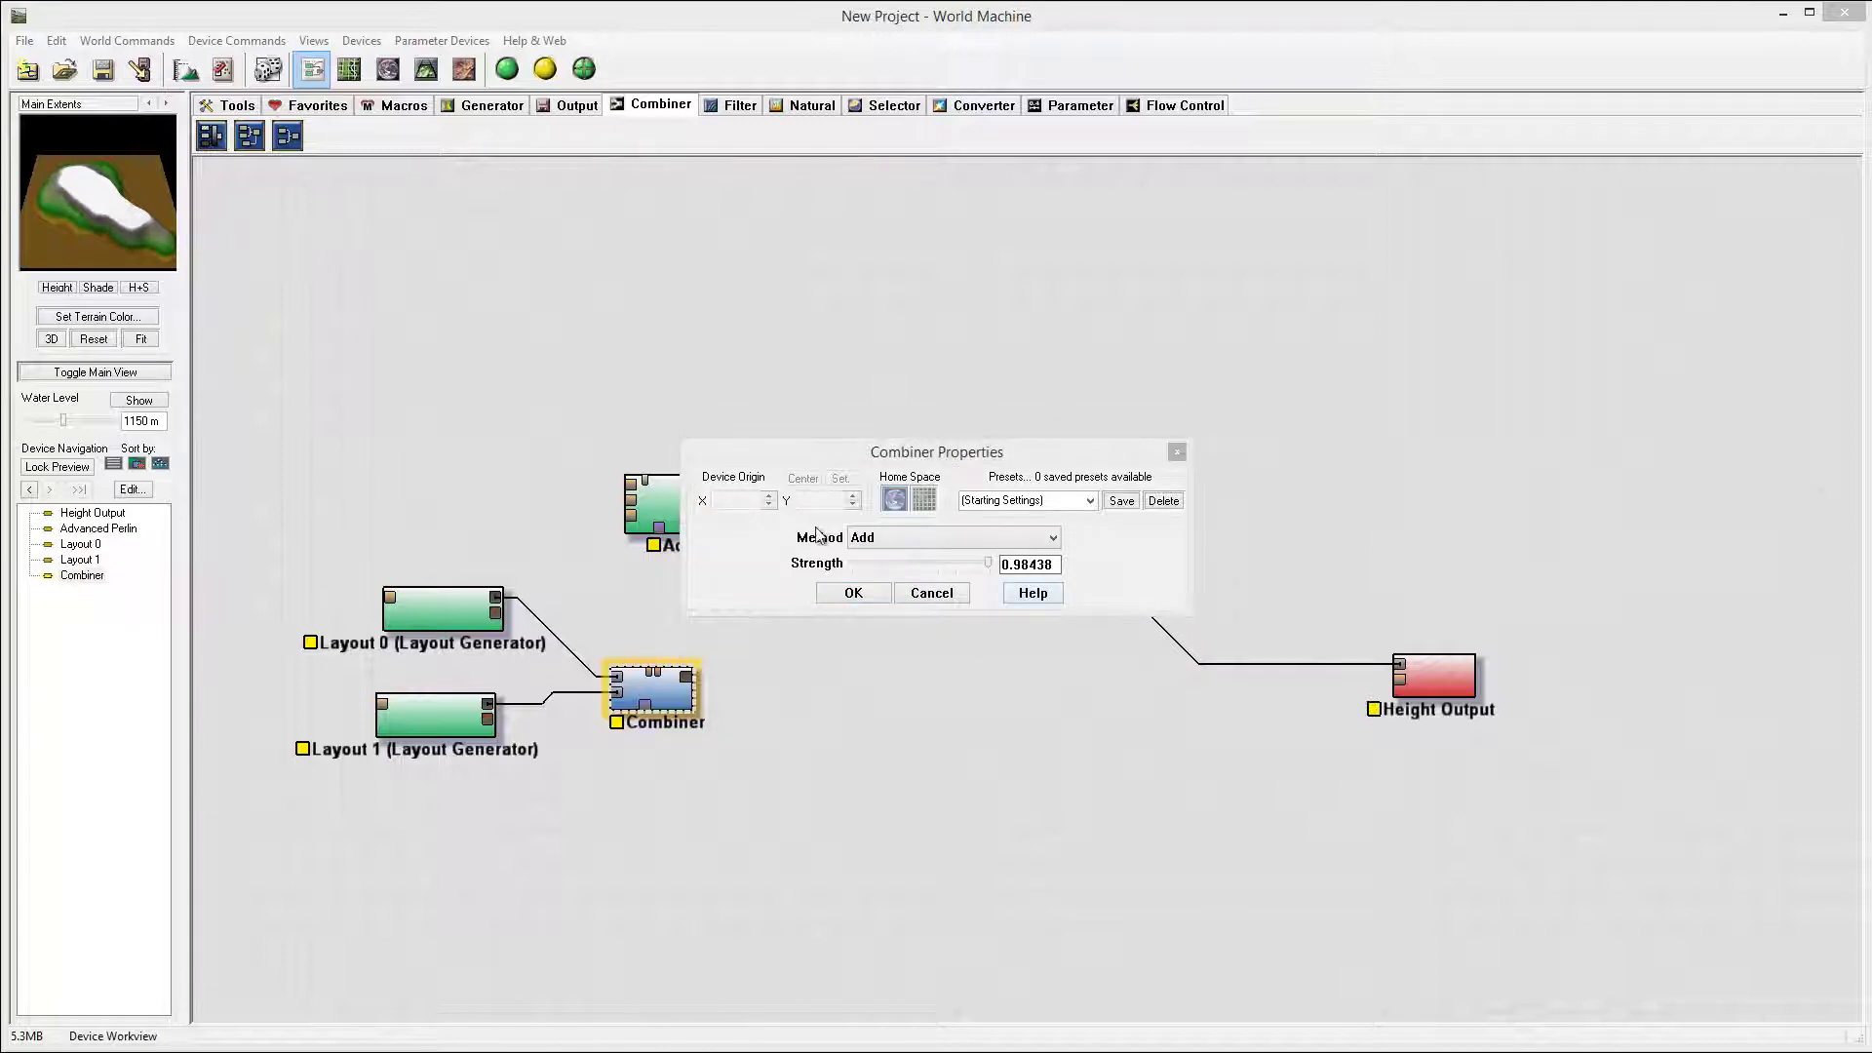
pyautogui.click(453, 706)
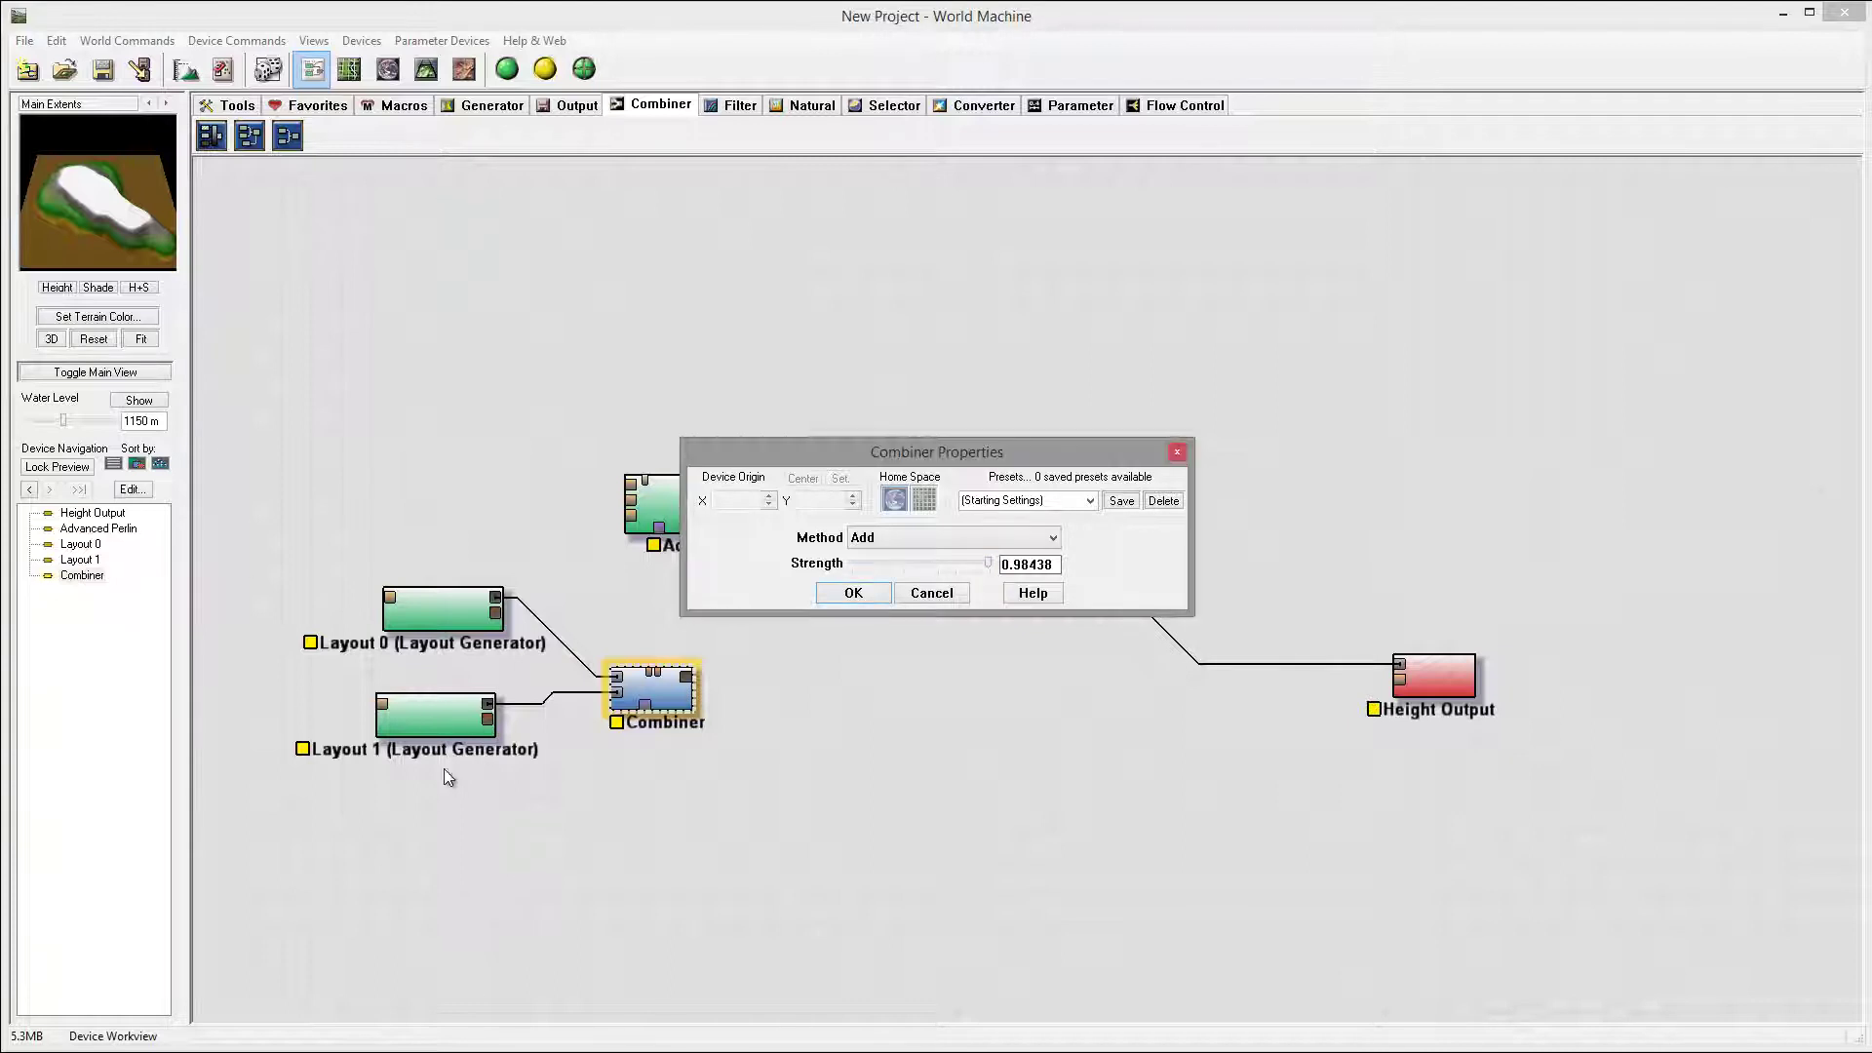
pyautogui.click(853, 593)
pyautogui.moveTo(437, 717); pyautogui.dragTo(437, 809)
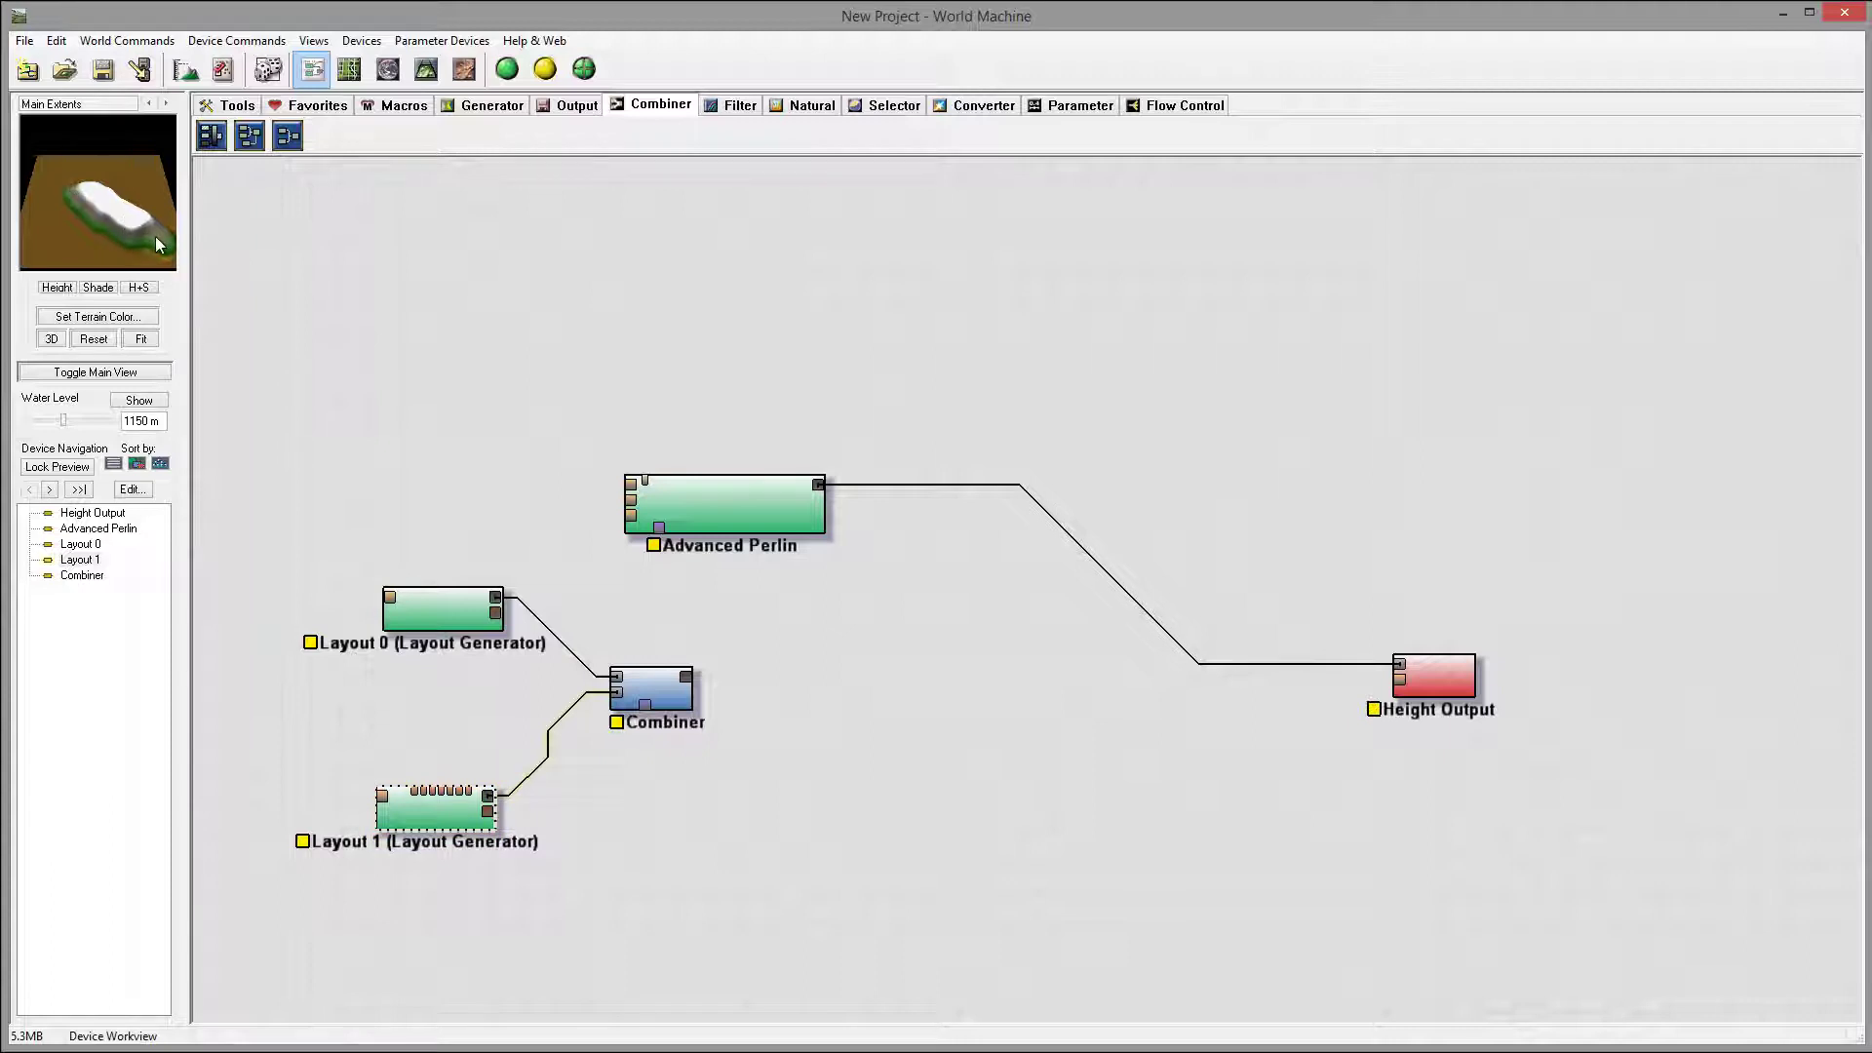
# Add a Clamp device right of Layout 1 and feed Layout 1 into it.
pyautogui.click(746, 104)
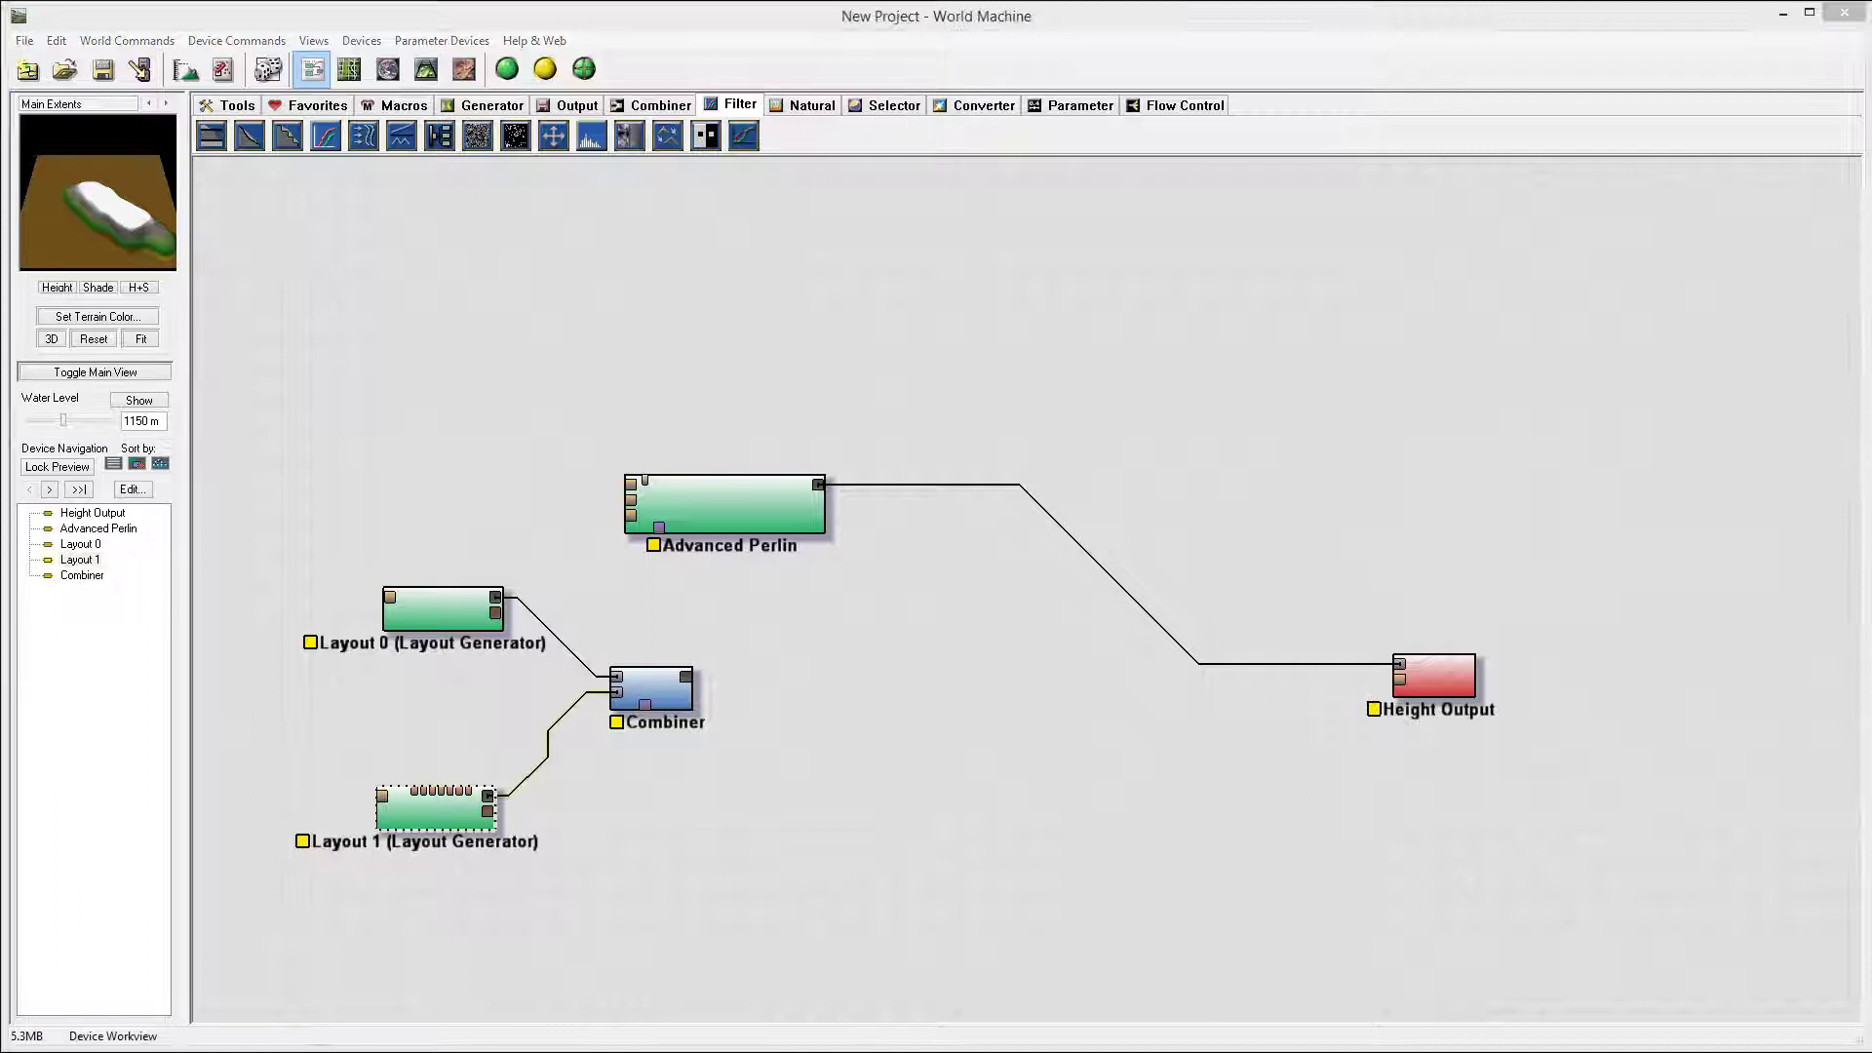
pyautogui.click(782, 330)
pyautogui.click(211, 135)
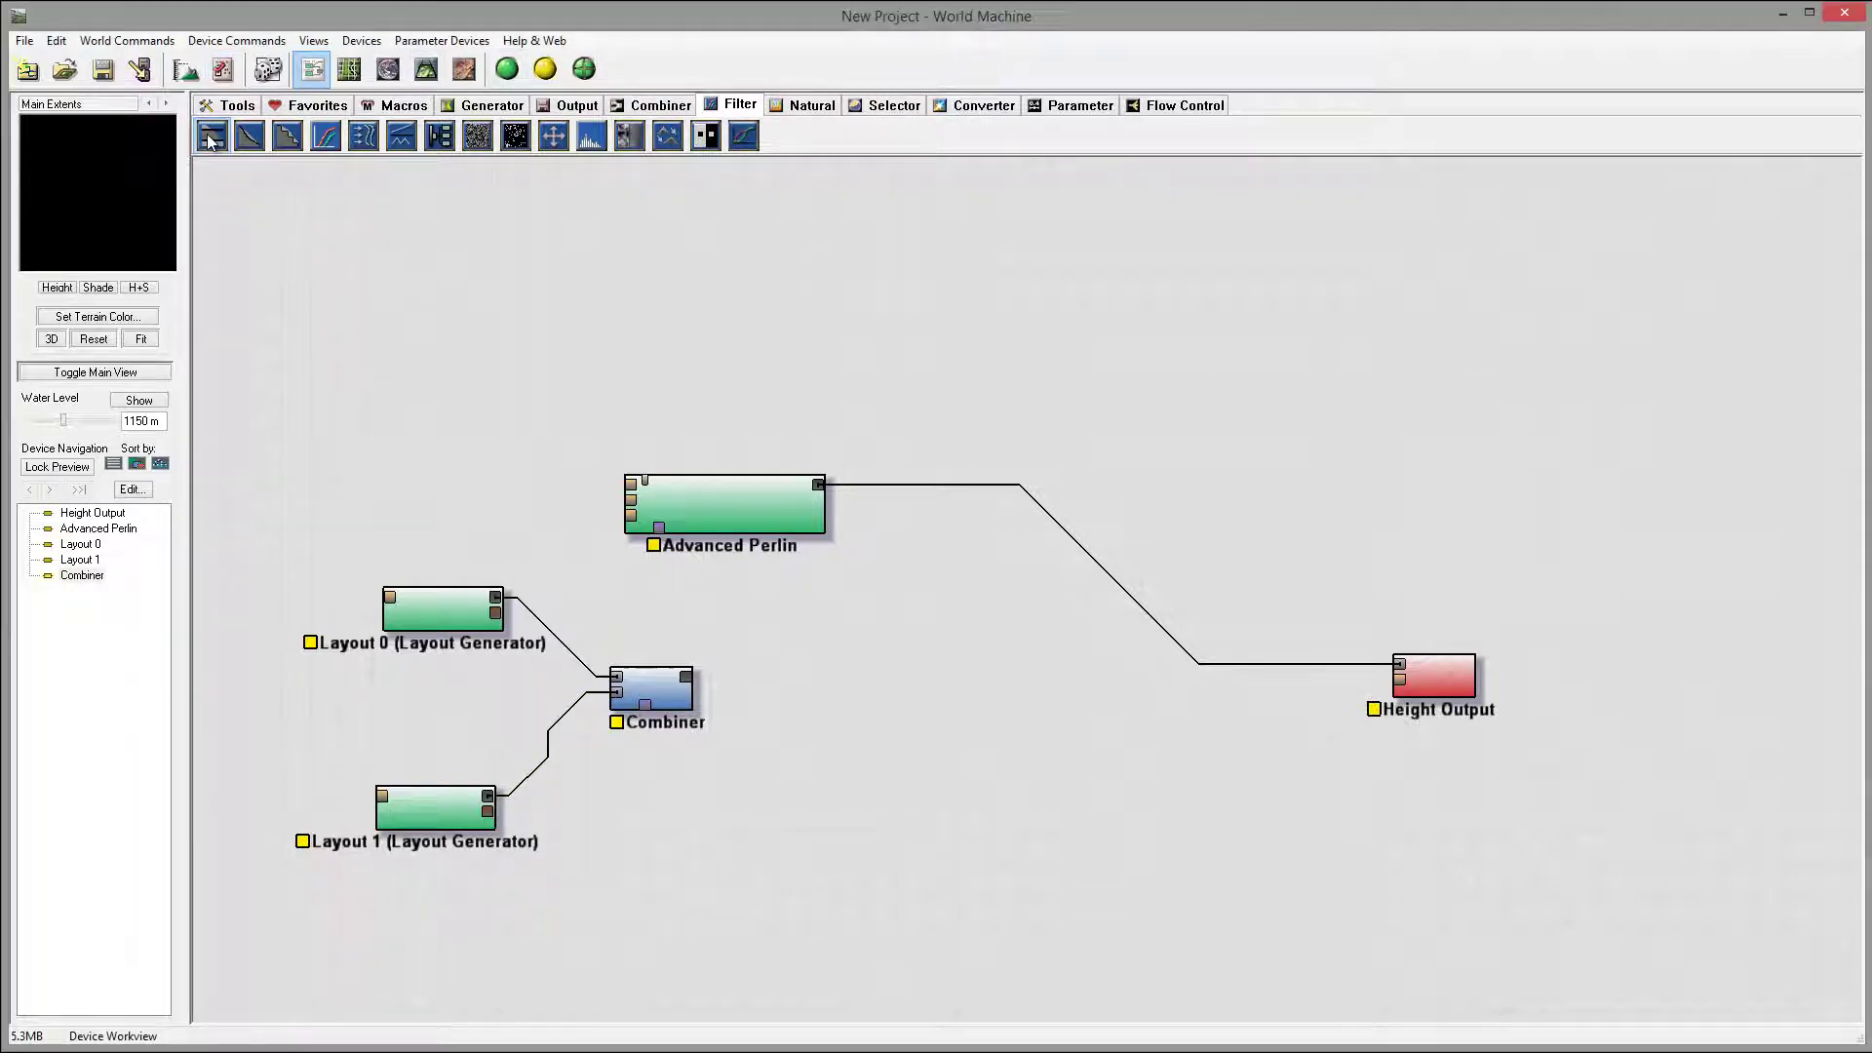
pyautogui.click(706, 803)
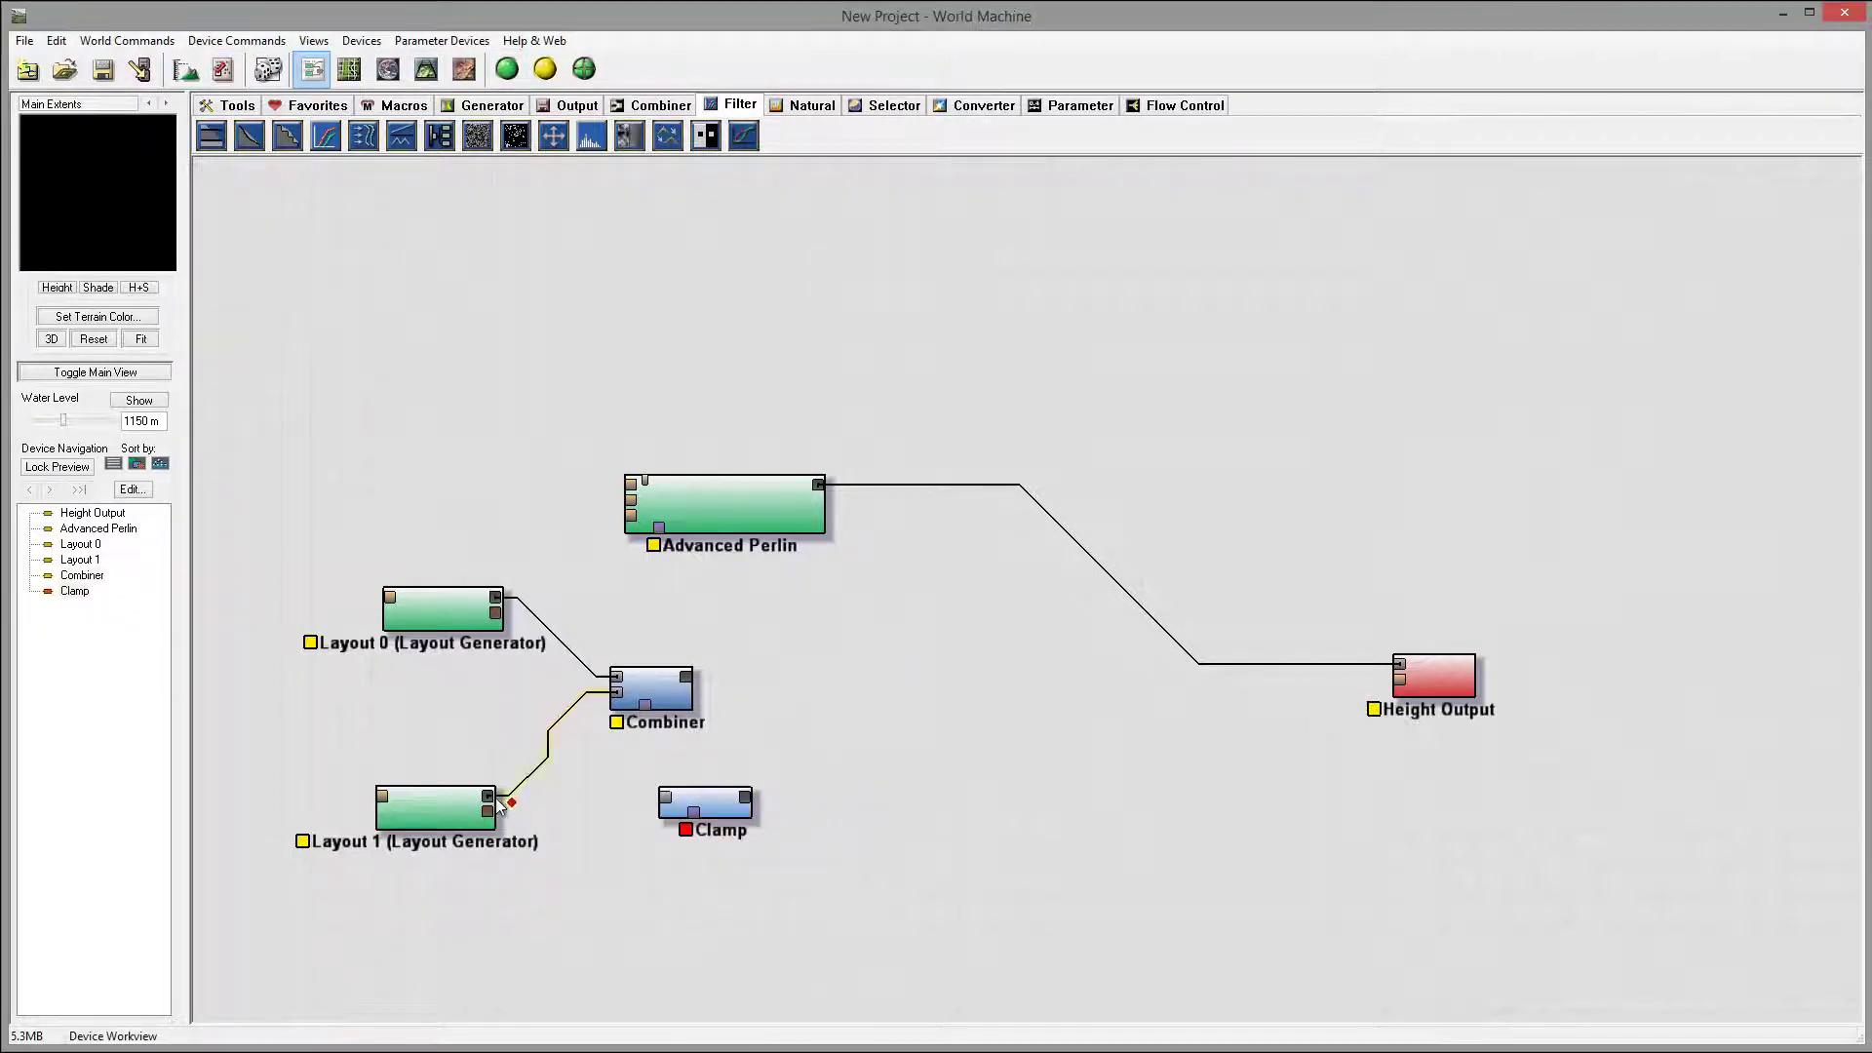
pyautogui.moveTo(490, 796); pyautogui.dragTo(673, 803)
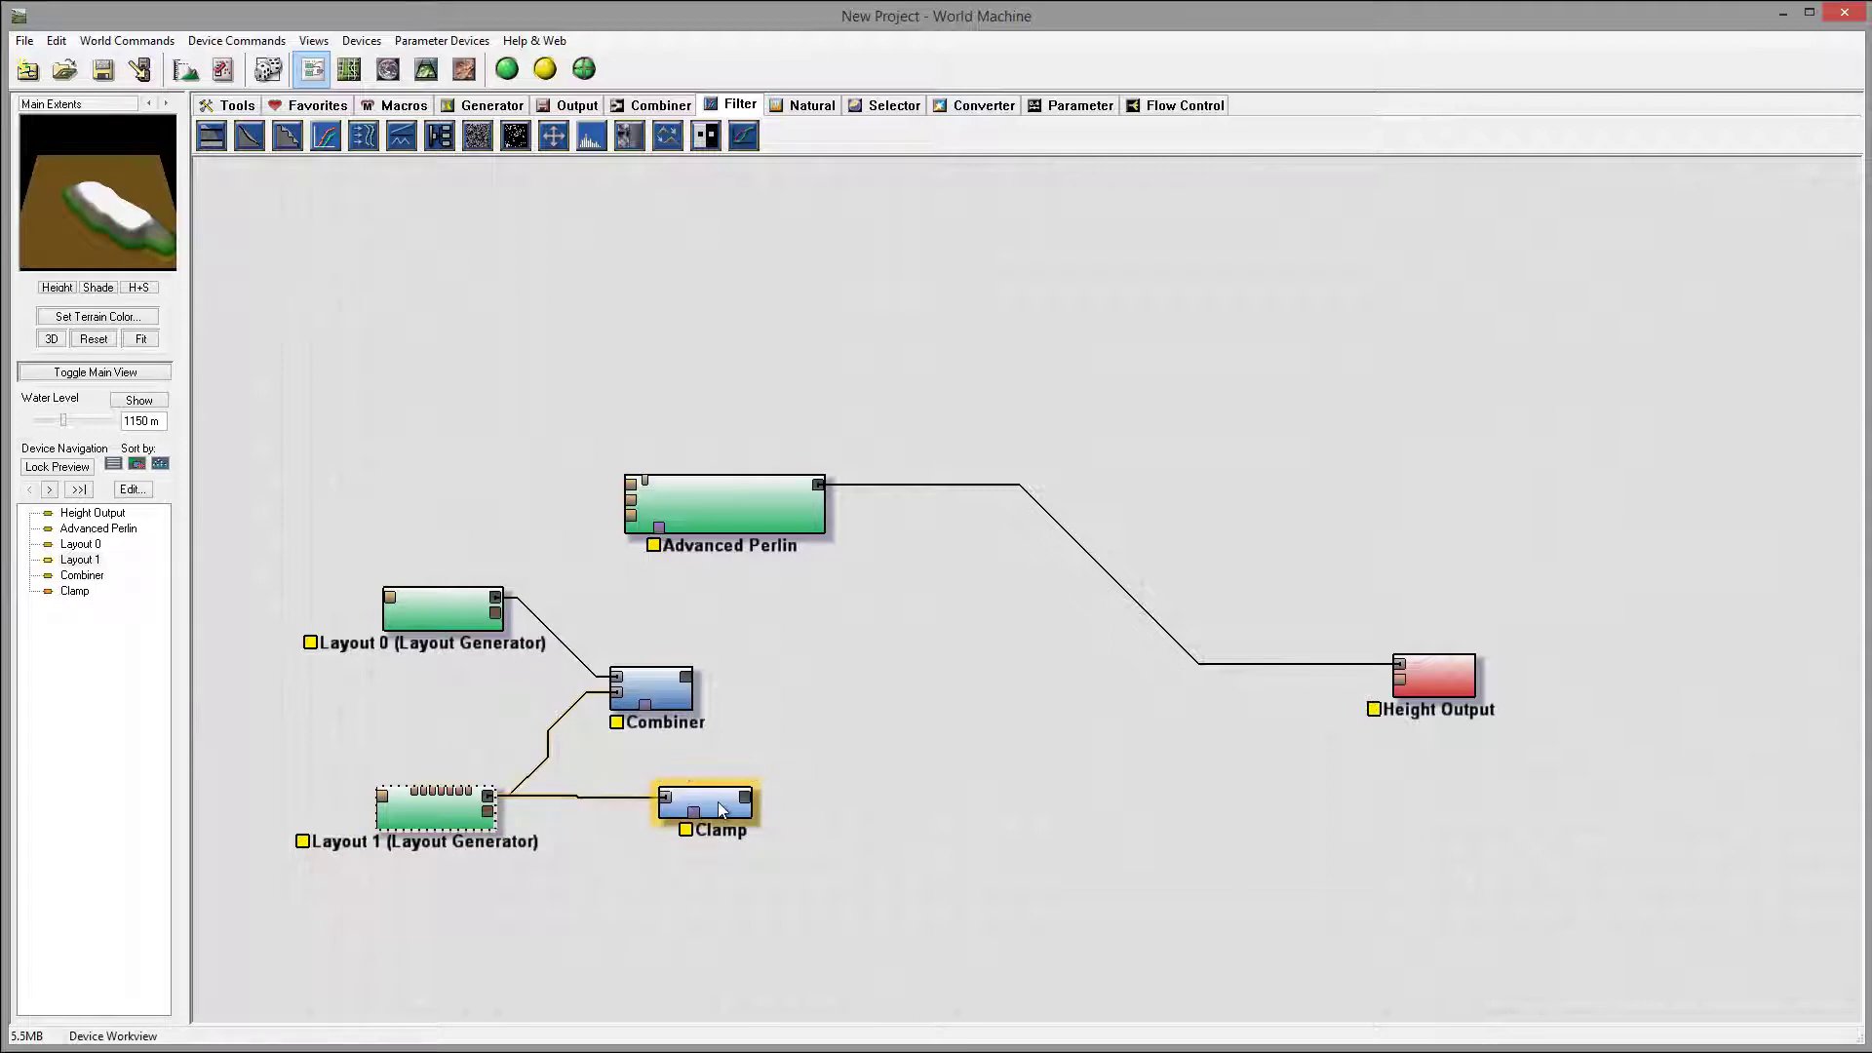
# Try the Clamp height limit, enable input normalization, and wire the Clamp's output into the Combiner.
pyautogui.doubleClick(713, 802)
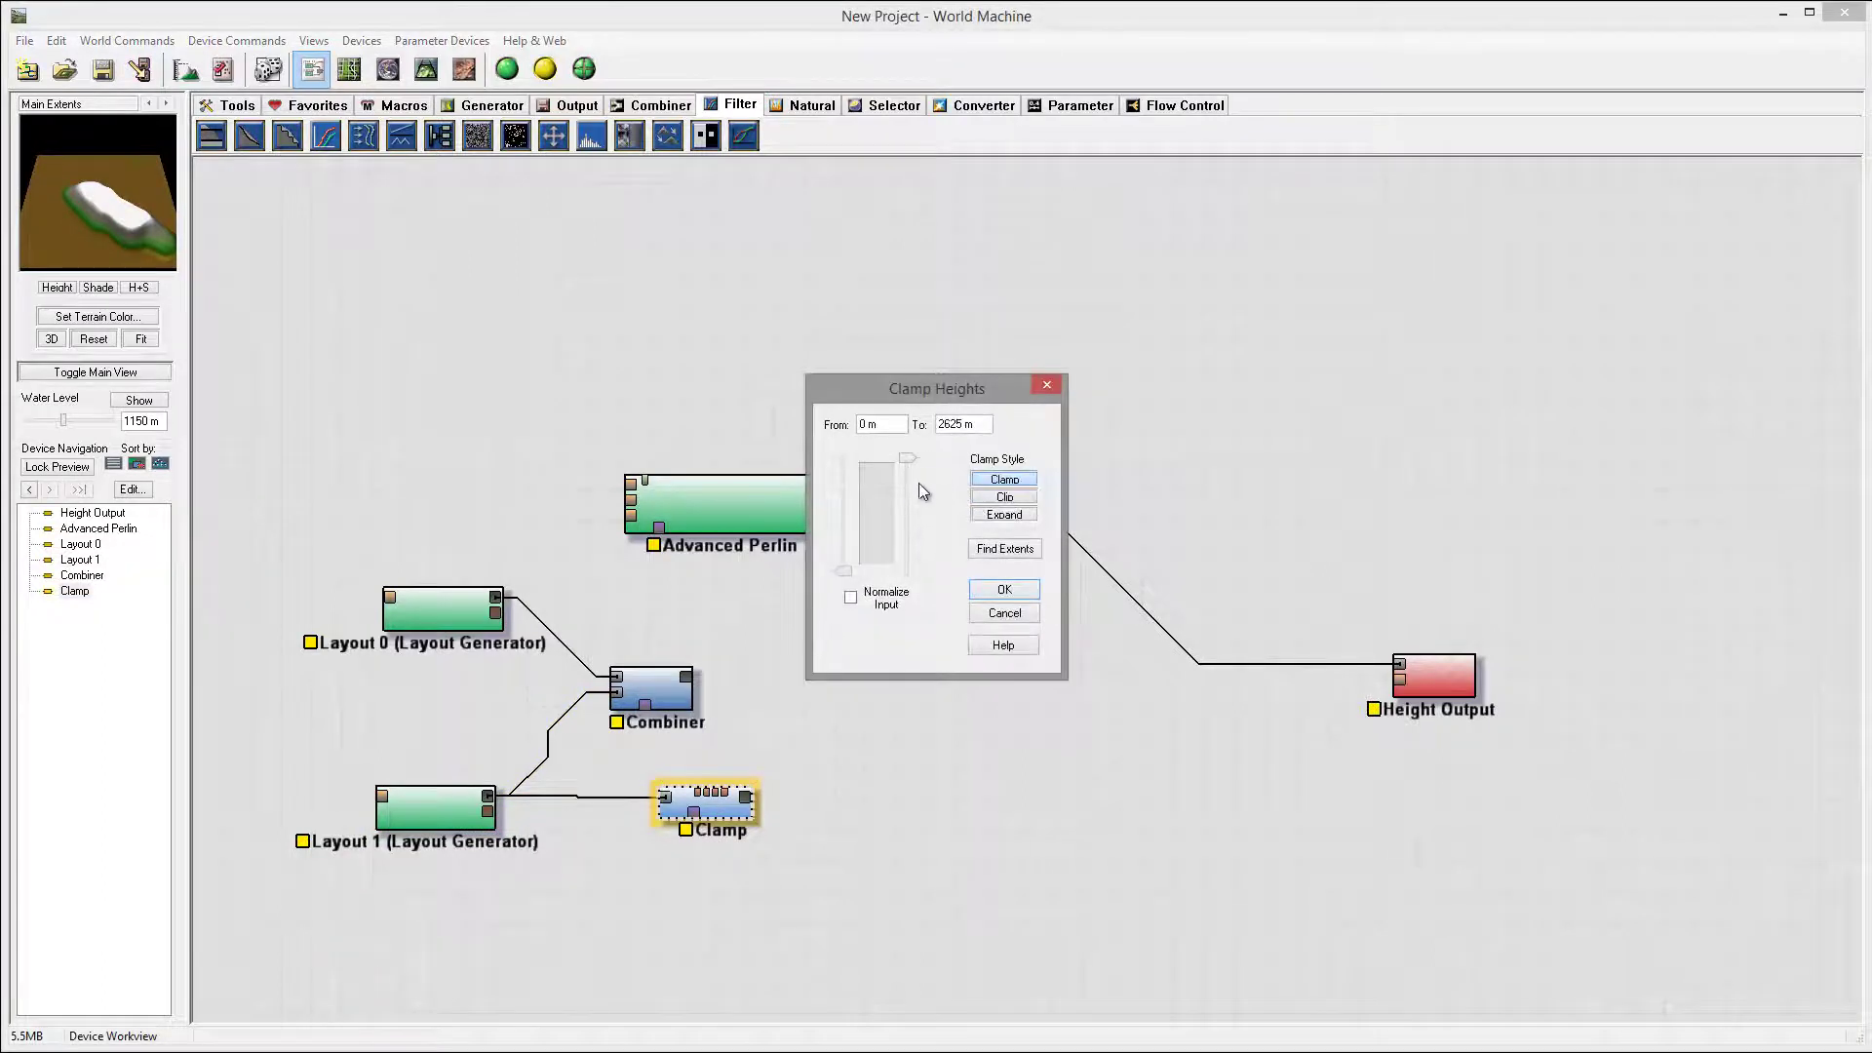
pyautogui.moveTo(910, 459)
pyautogui.mouseDown()
pyautogui.moveTo(921, 546)
pyautogui.moveTo(920, 476)
pyautogui.moveTo(897, 489)
pyautogui.mouseUp()
pyautogui.click(888, 598)
pyautogui.moveTo(978, 409); pyautogui.dragTo(1020, 483)
pyautogui.click(1086, 462)
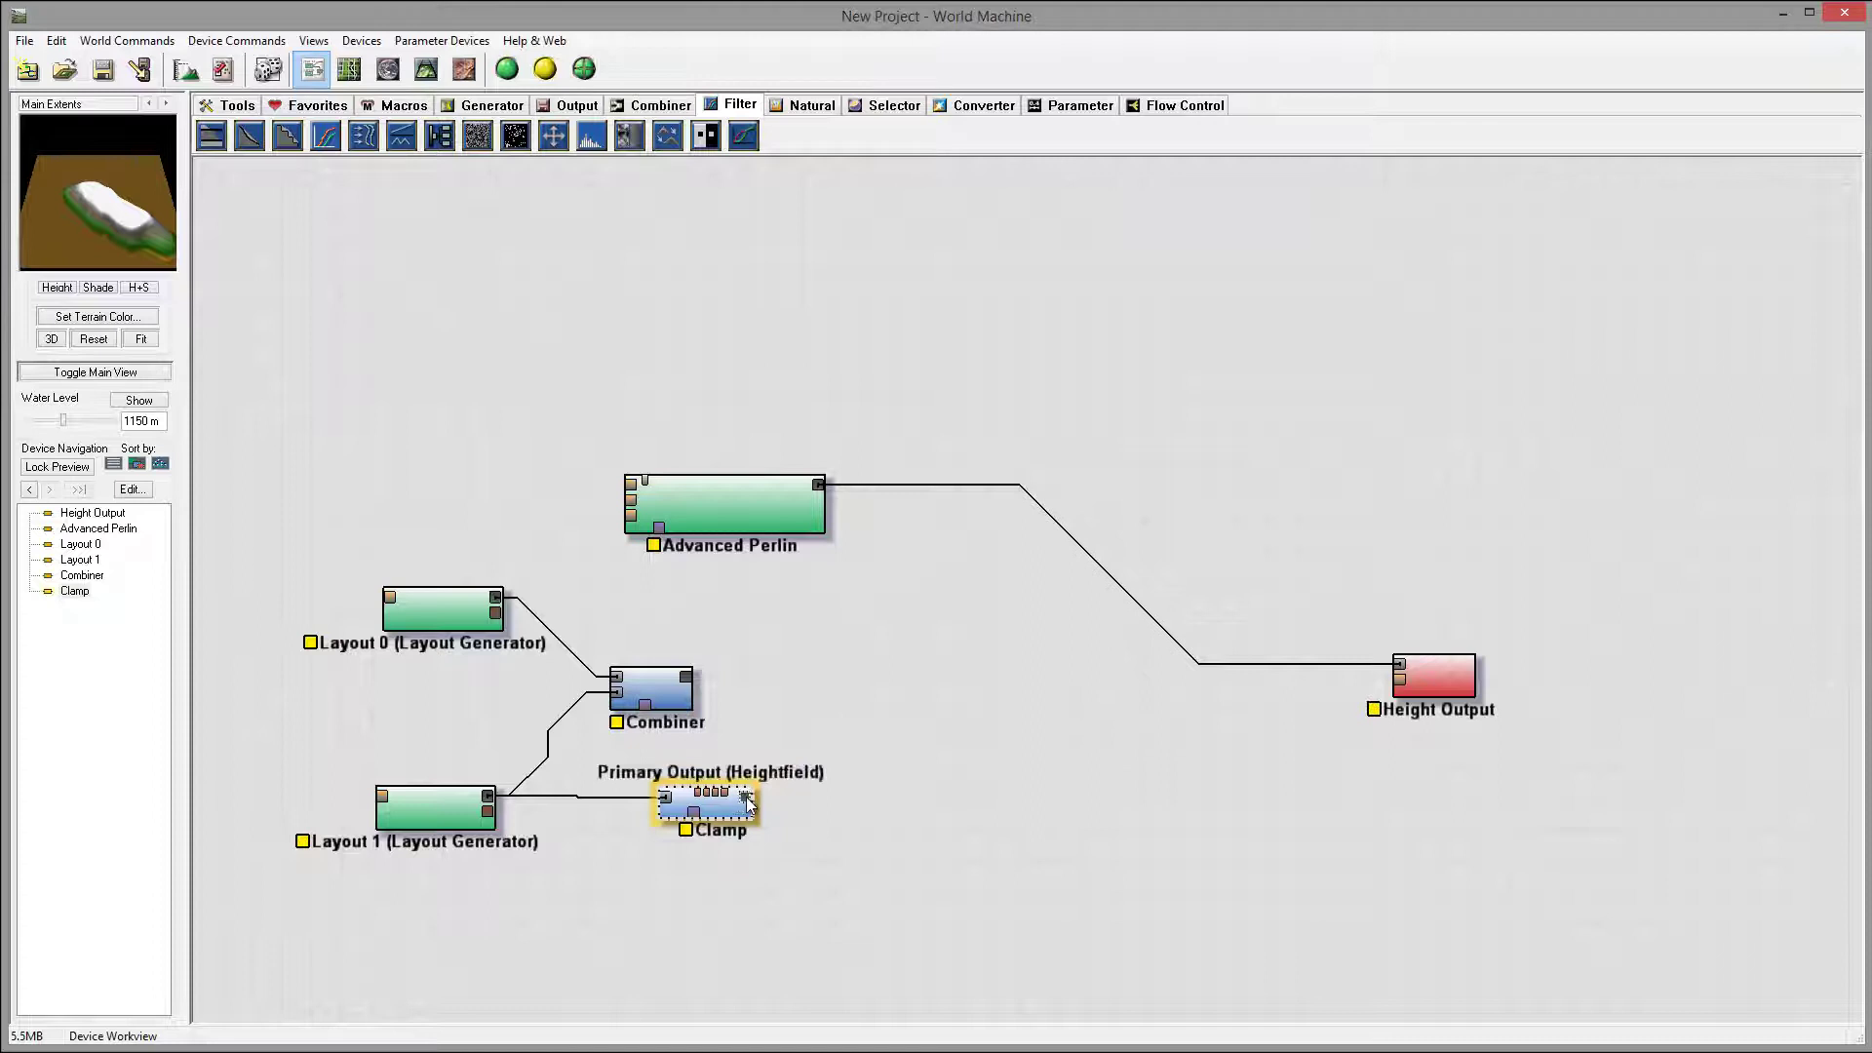
pyautogui.moveTo(745, 797); pyautogui.dragTo(768, 663)
# Lock the preview on the Combiner and lower the Clamp's upper height limit.
pyautogui.rightClick(776, 664)
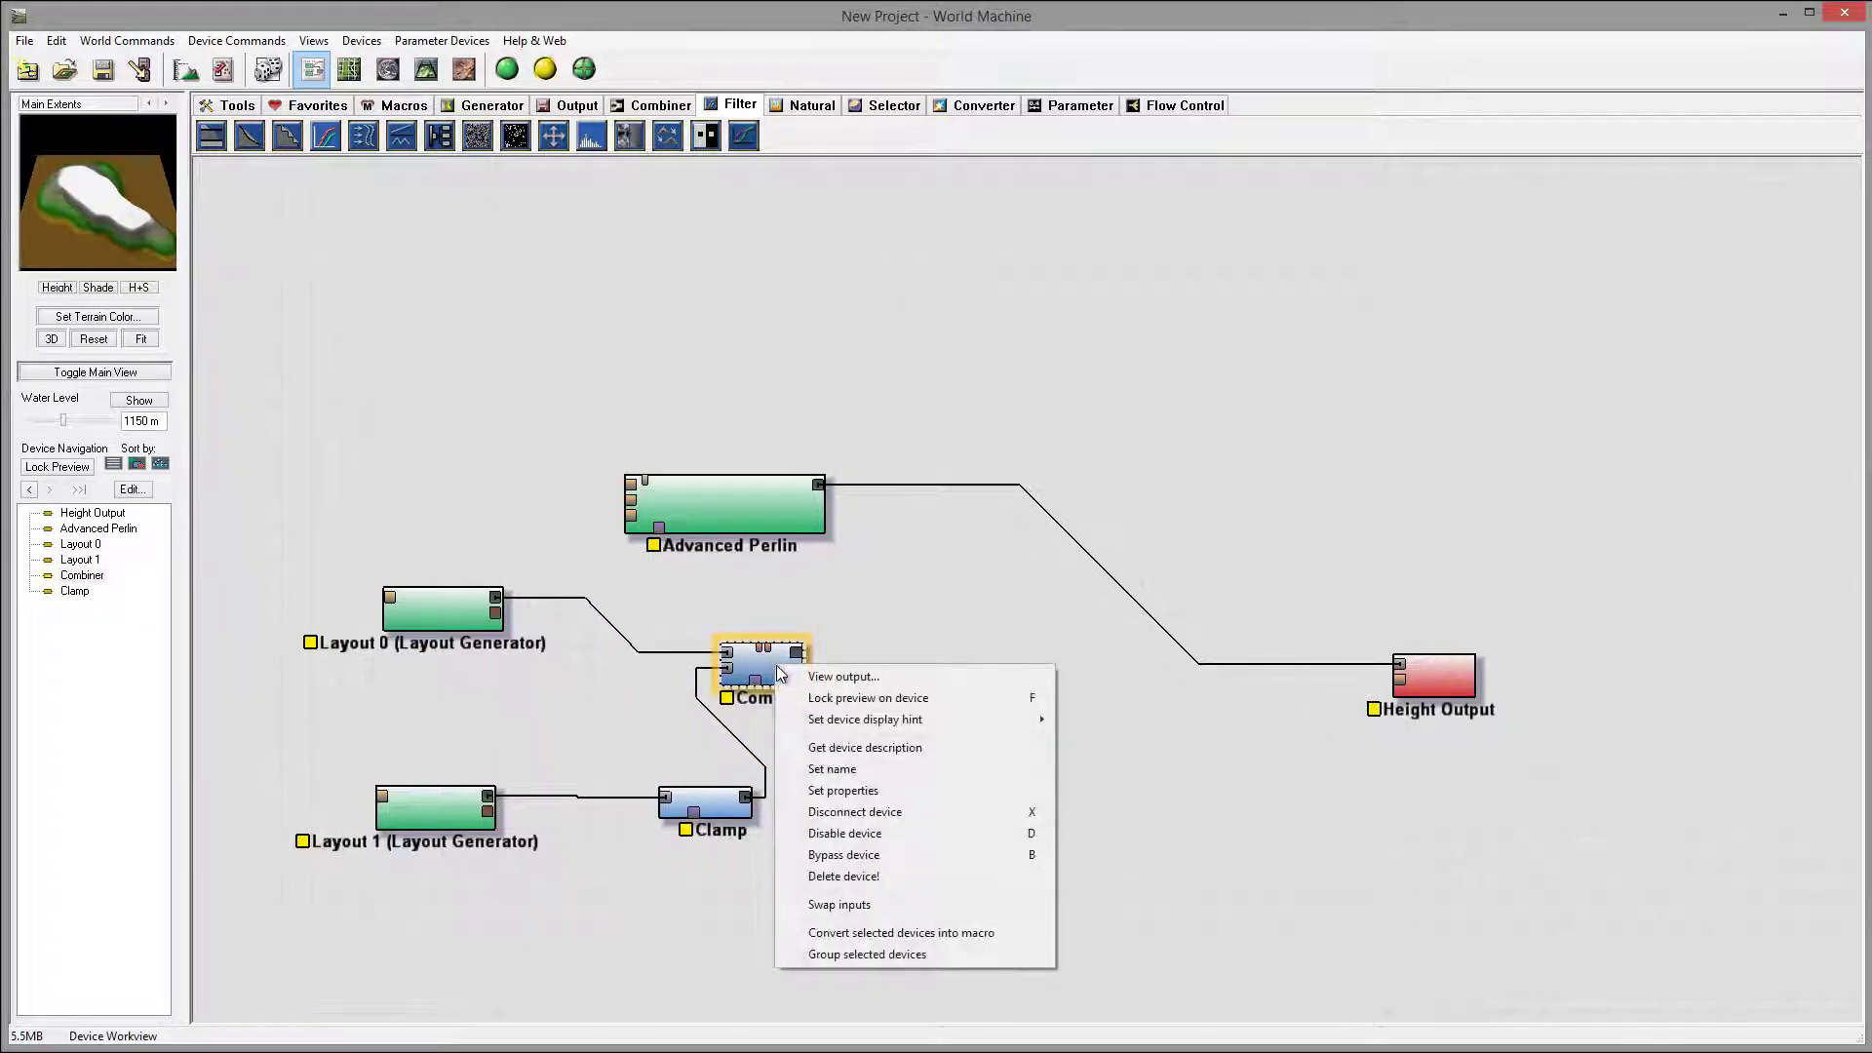
pyautogui.click(914, 704)
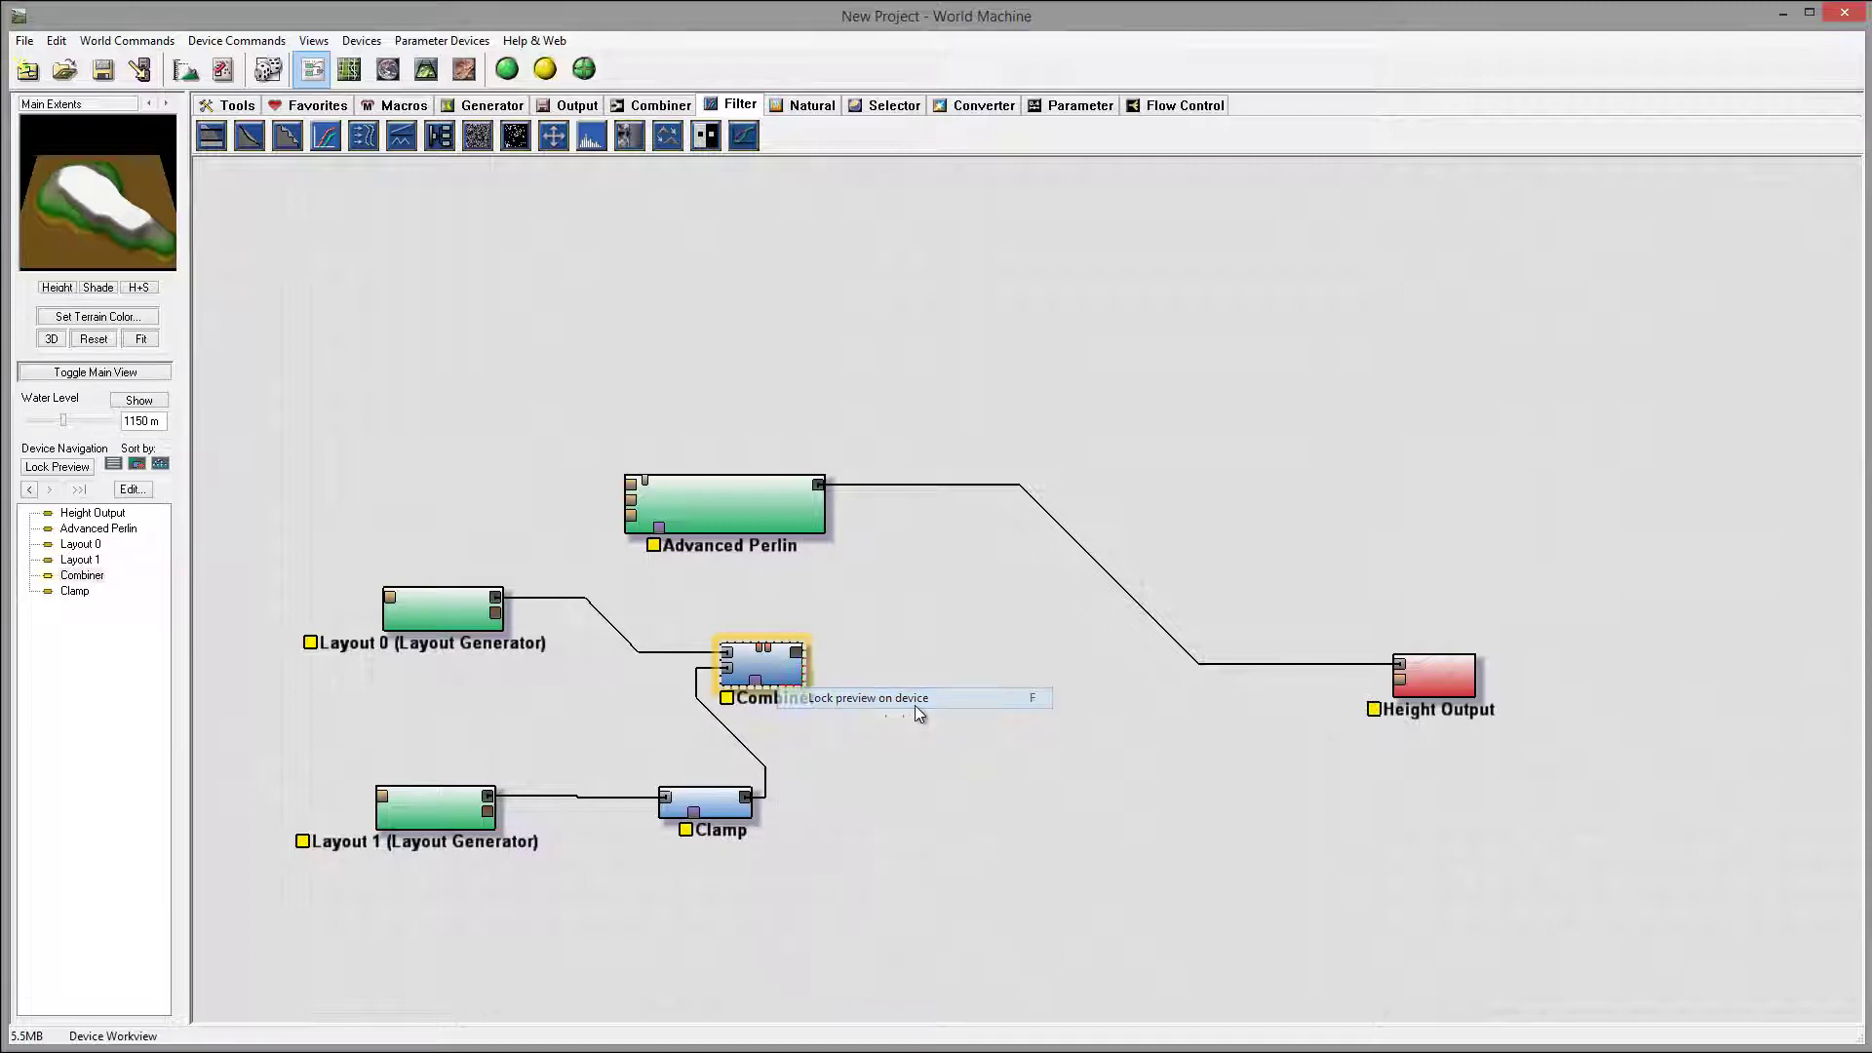
pyautogui.doubleClick(704, 803)
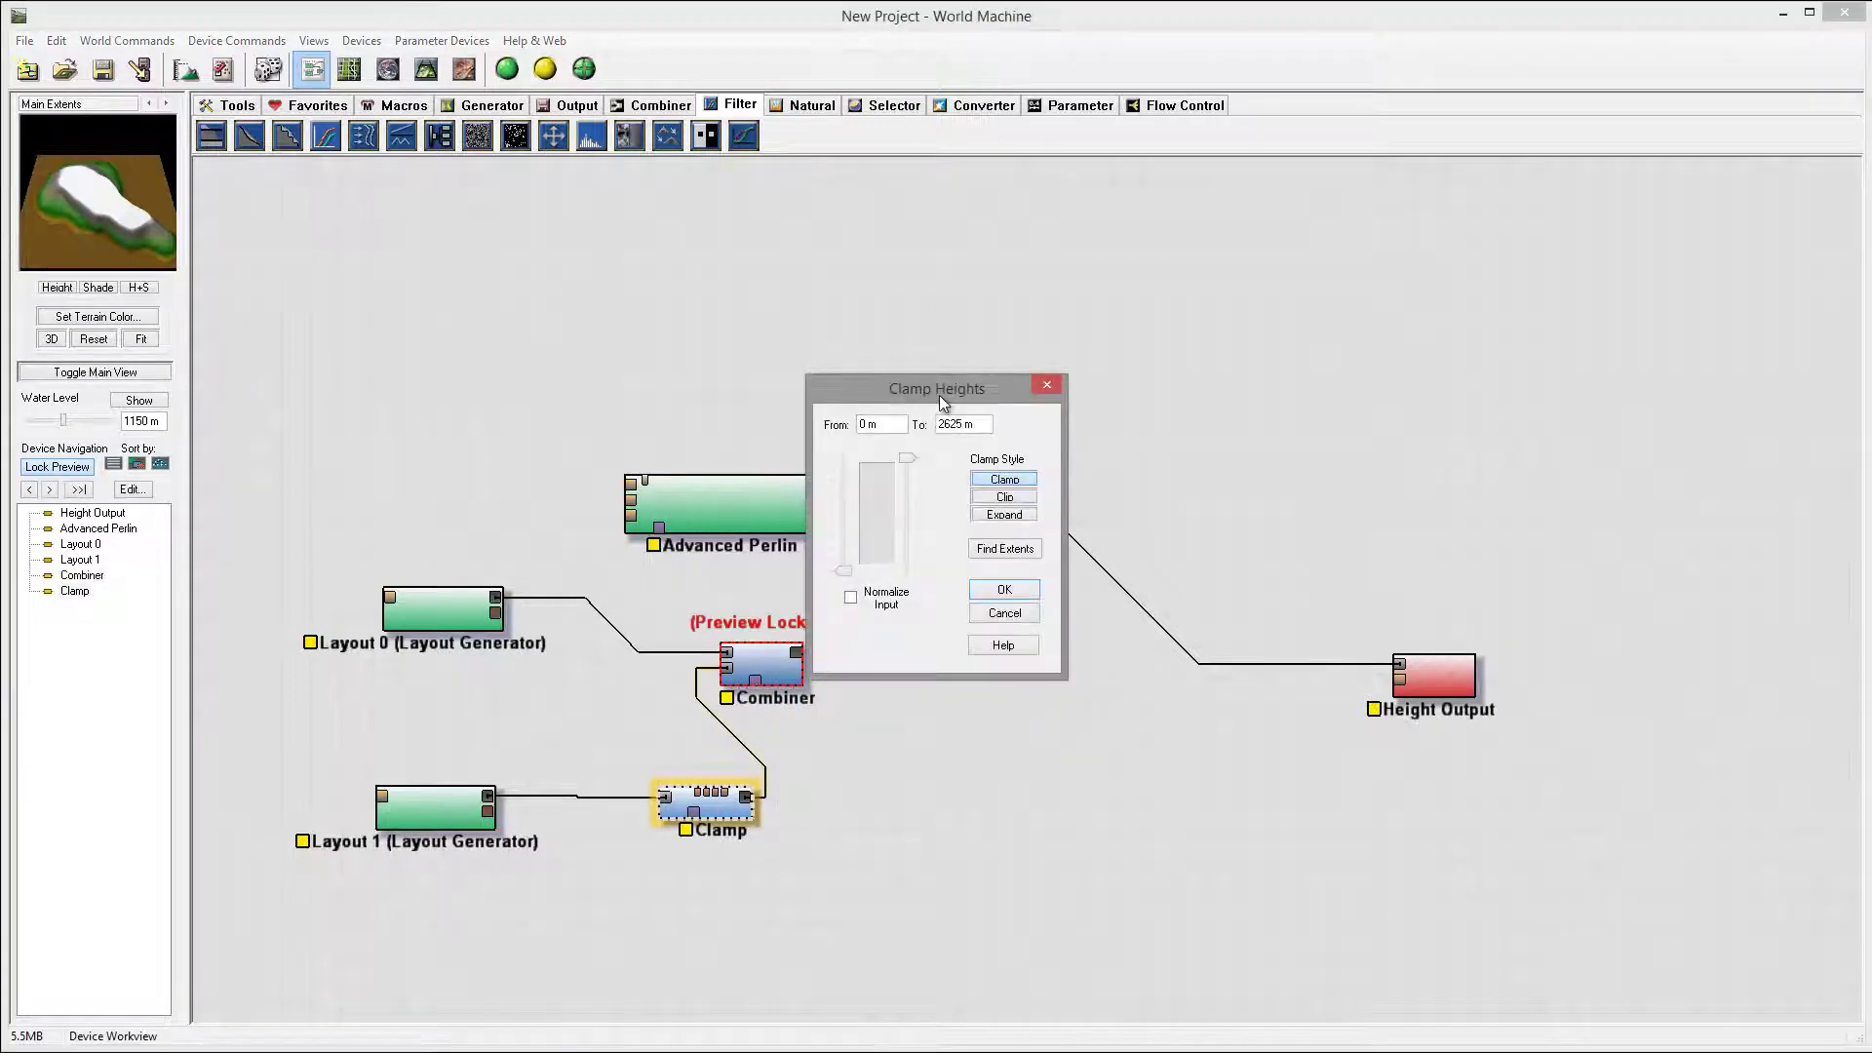
pyautogui.moveTo(938, 386); pyautogui.dragTo(1094, 330)
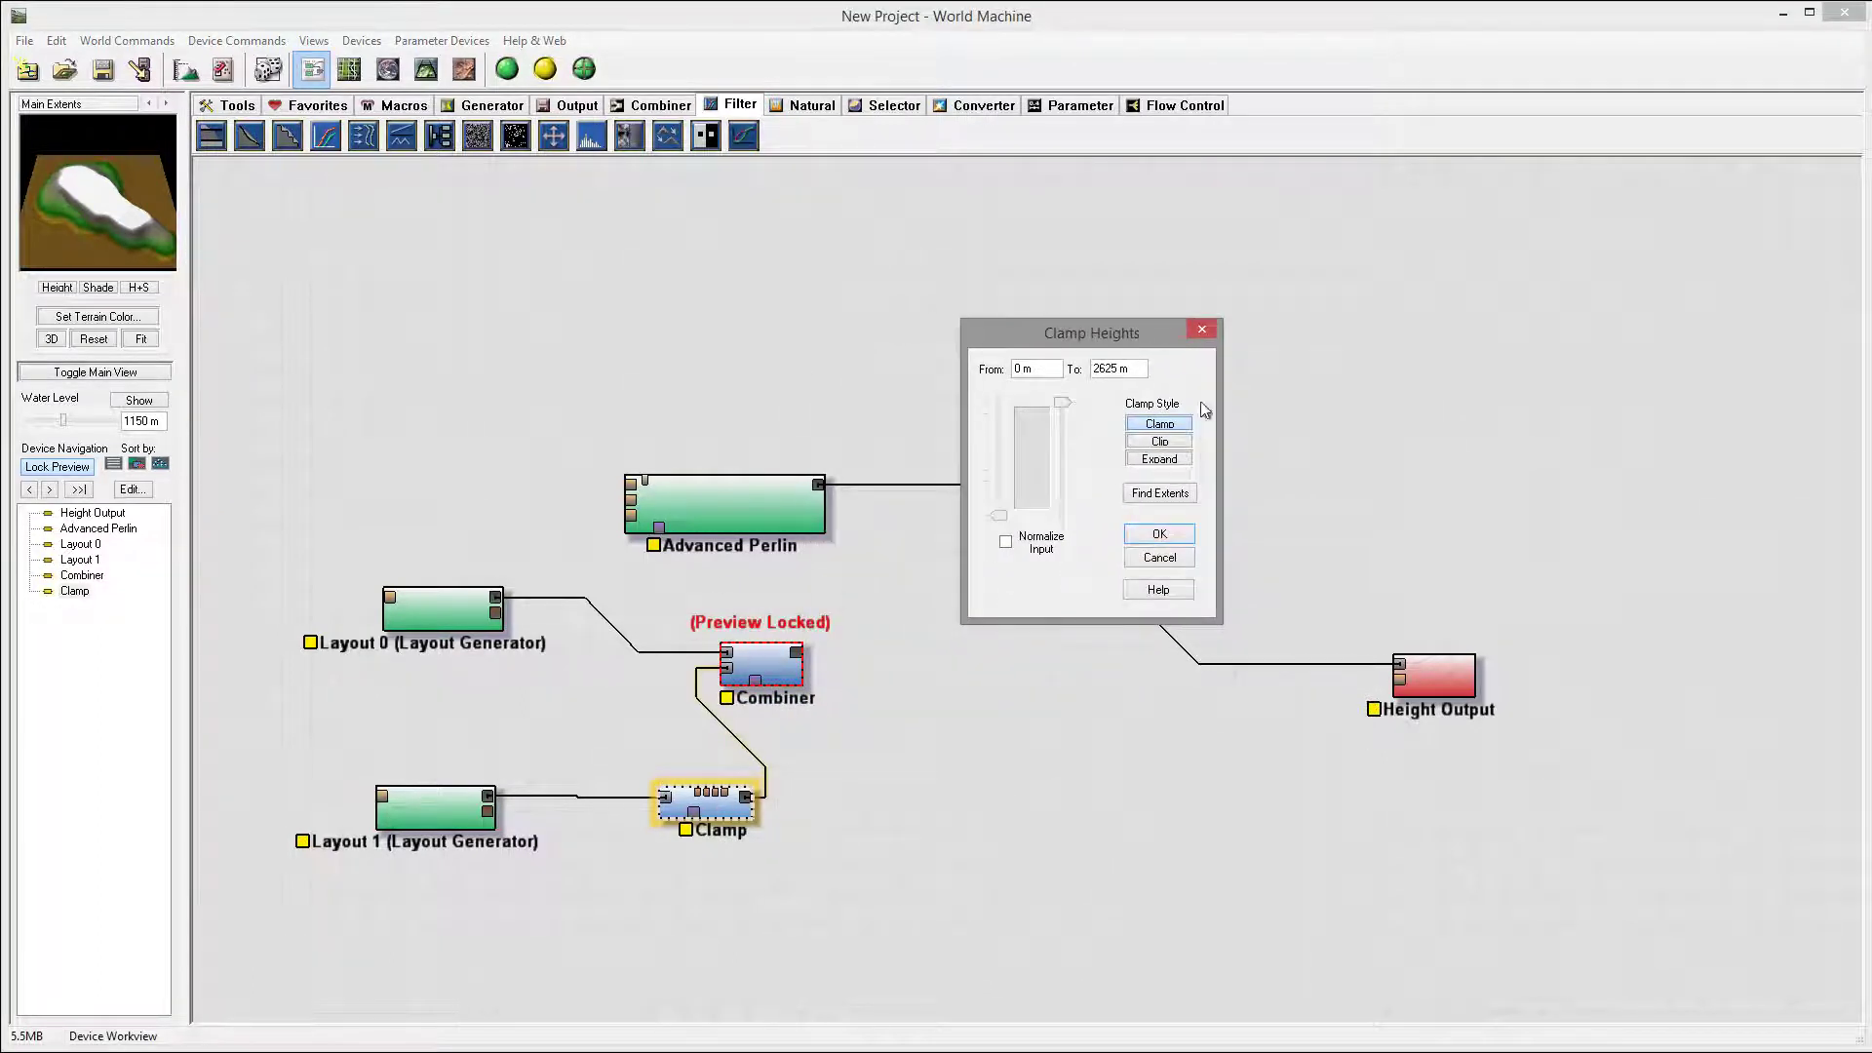
pyautogui.moveTo(1070, 409); pyautogui.dragTo(1051, 444)
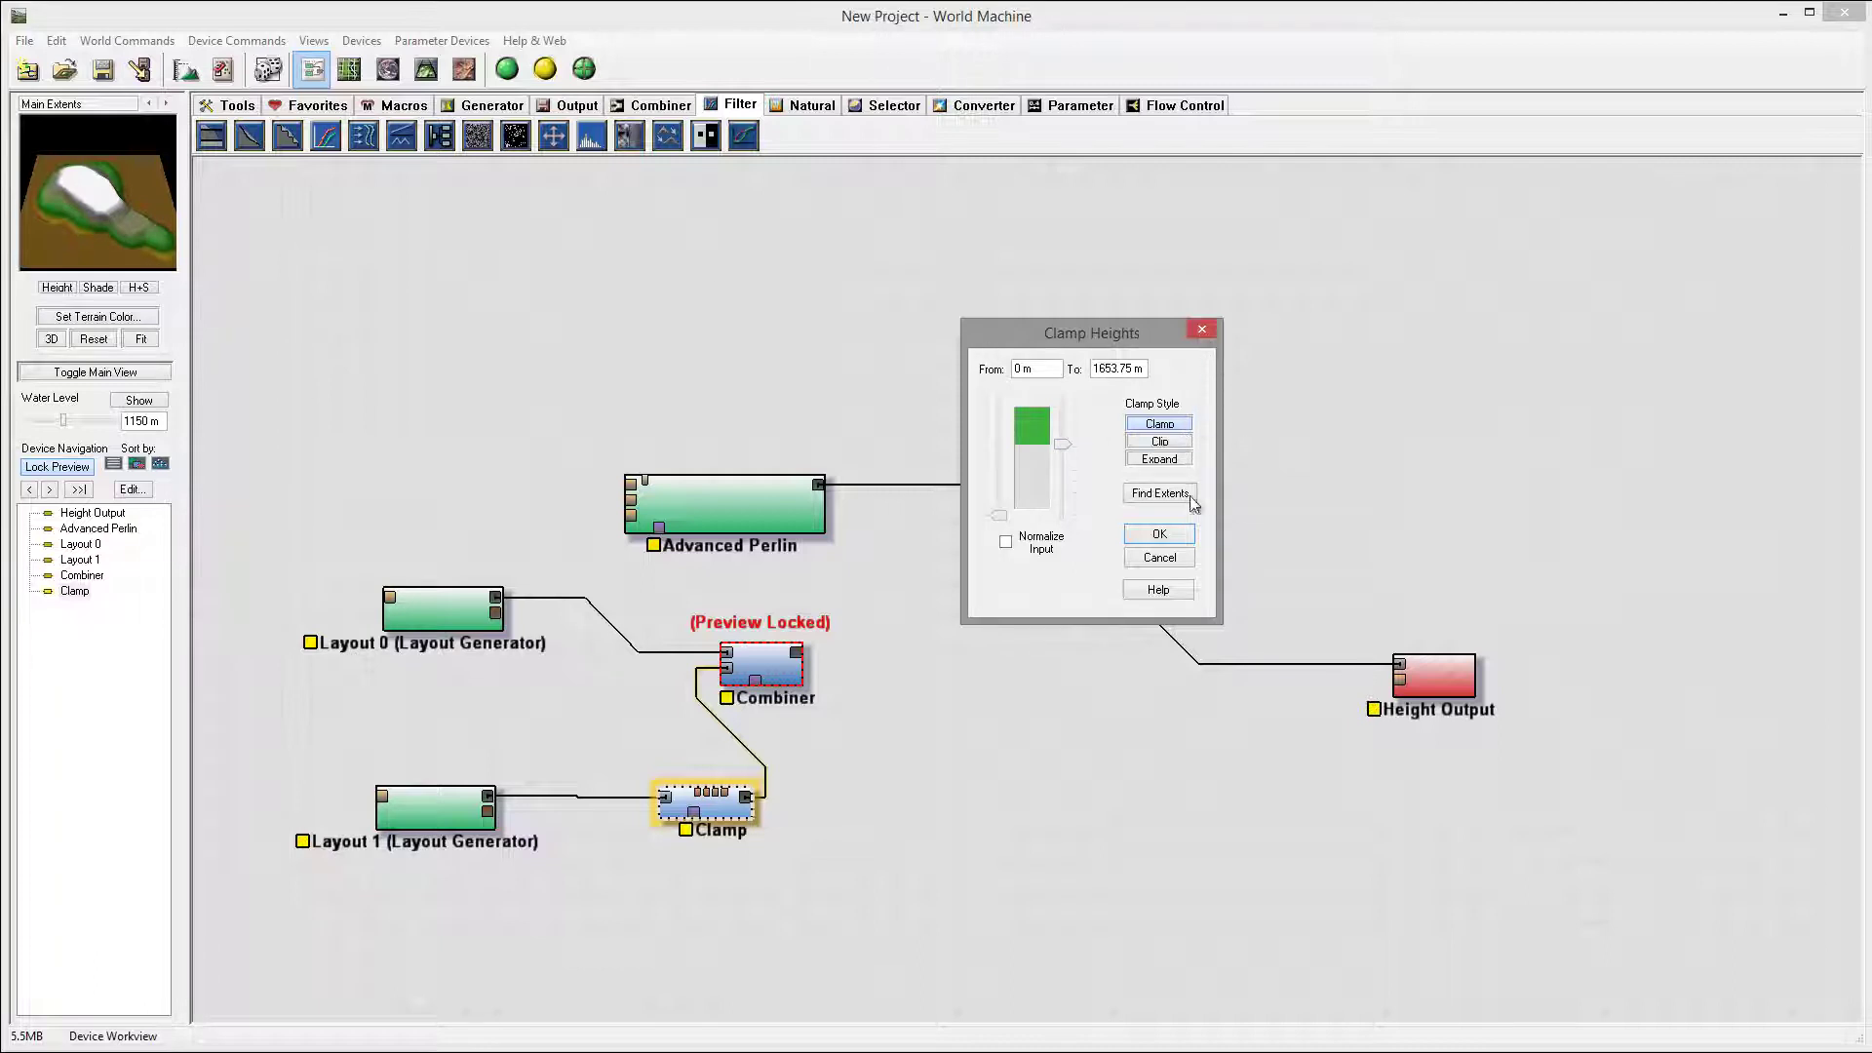
pyautogui.click(1165, 534)
# Change the Combiner's method to Max.
pyautogui.doubleClick(769, 665)
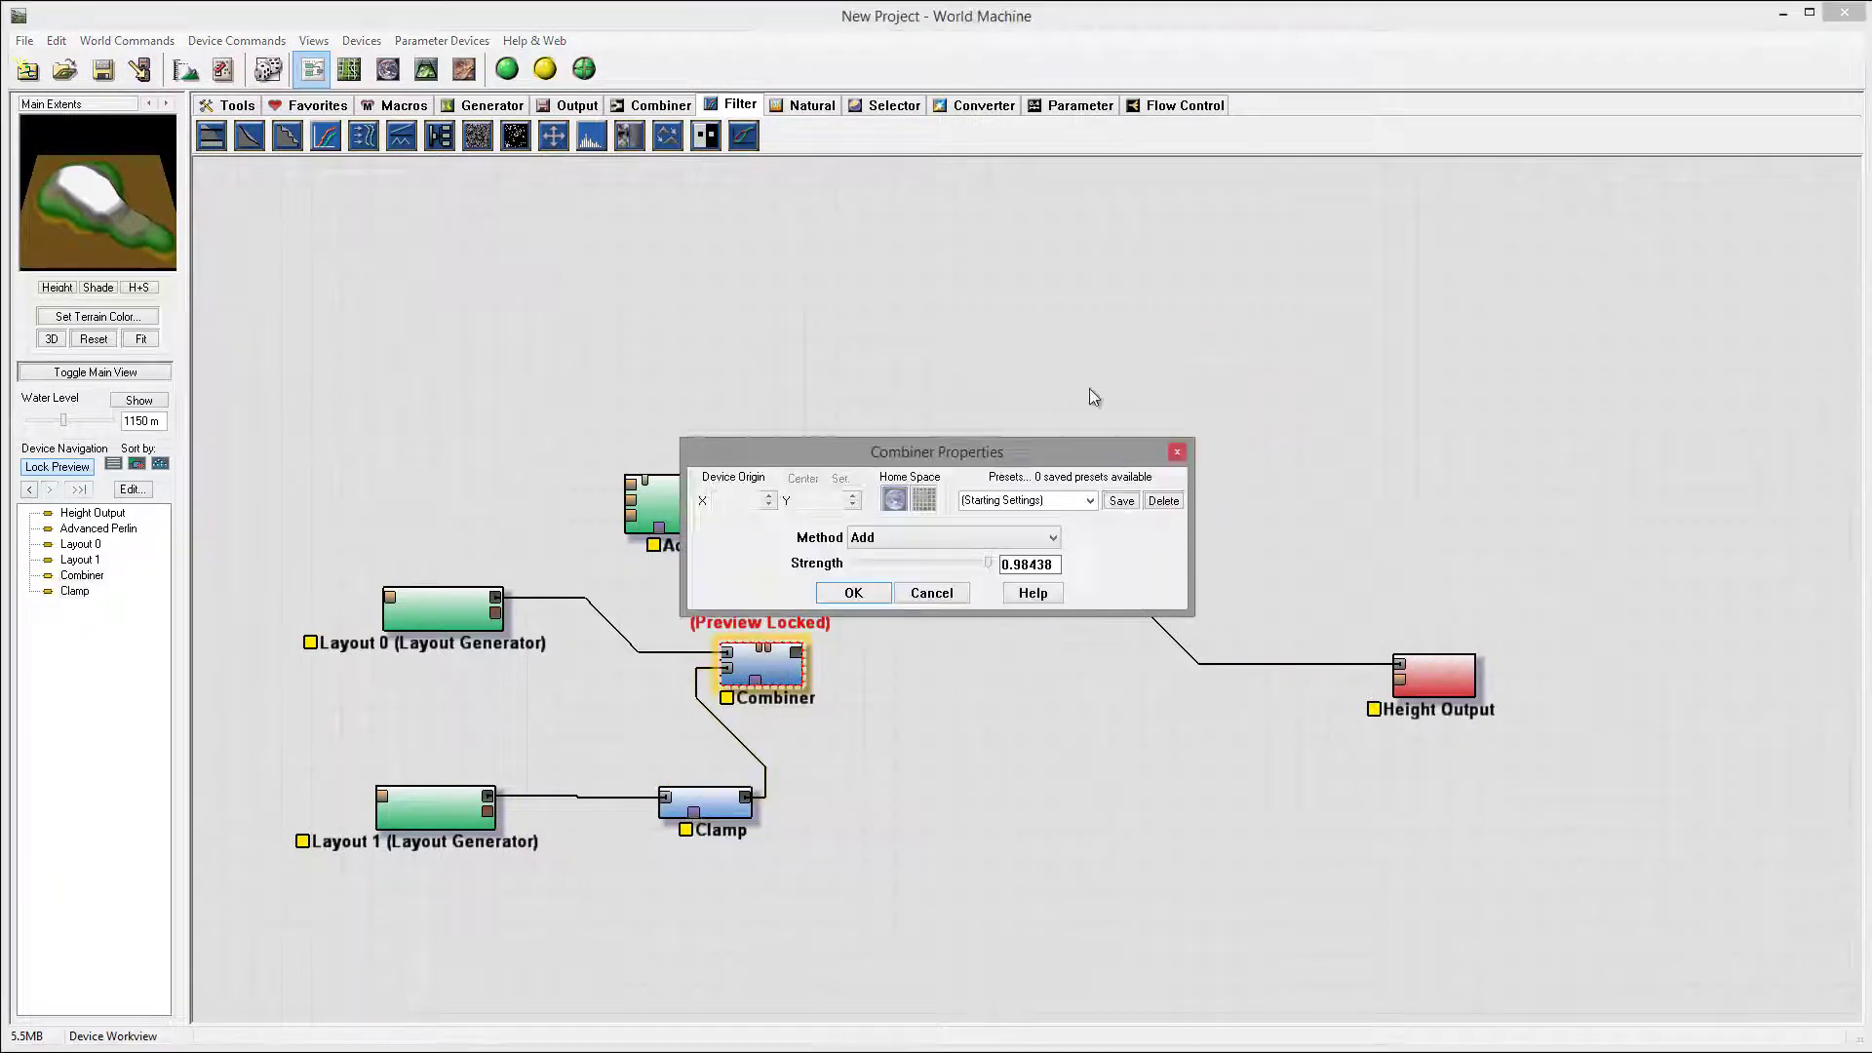
pyautogui.click(960, 538)
pyautogui.click(948, 562)
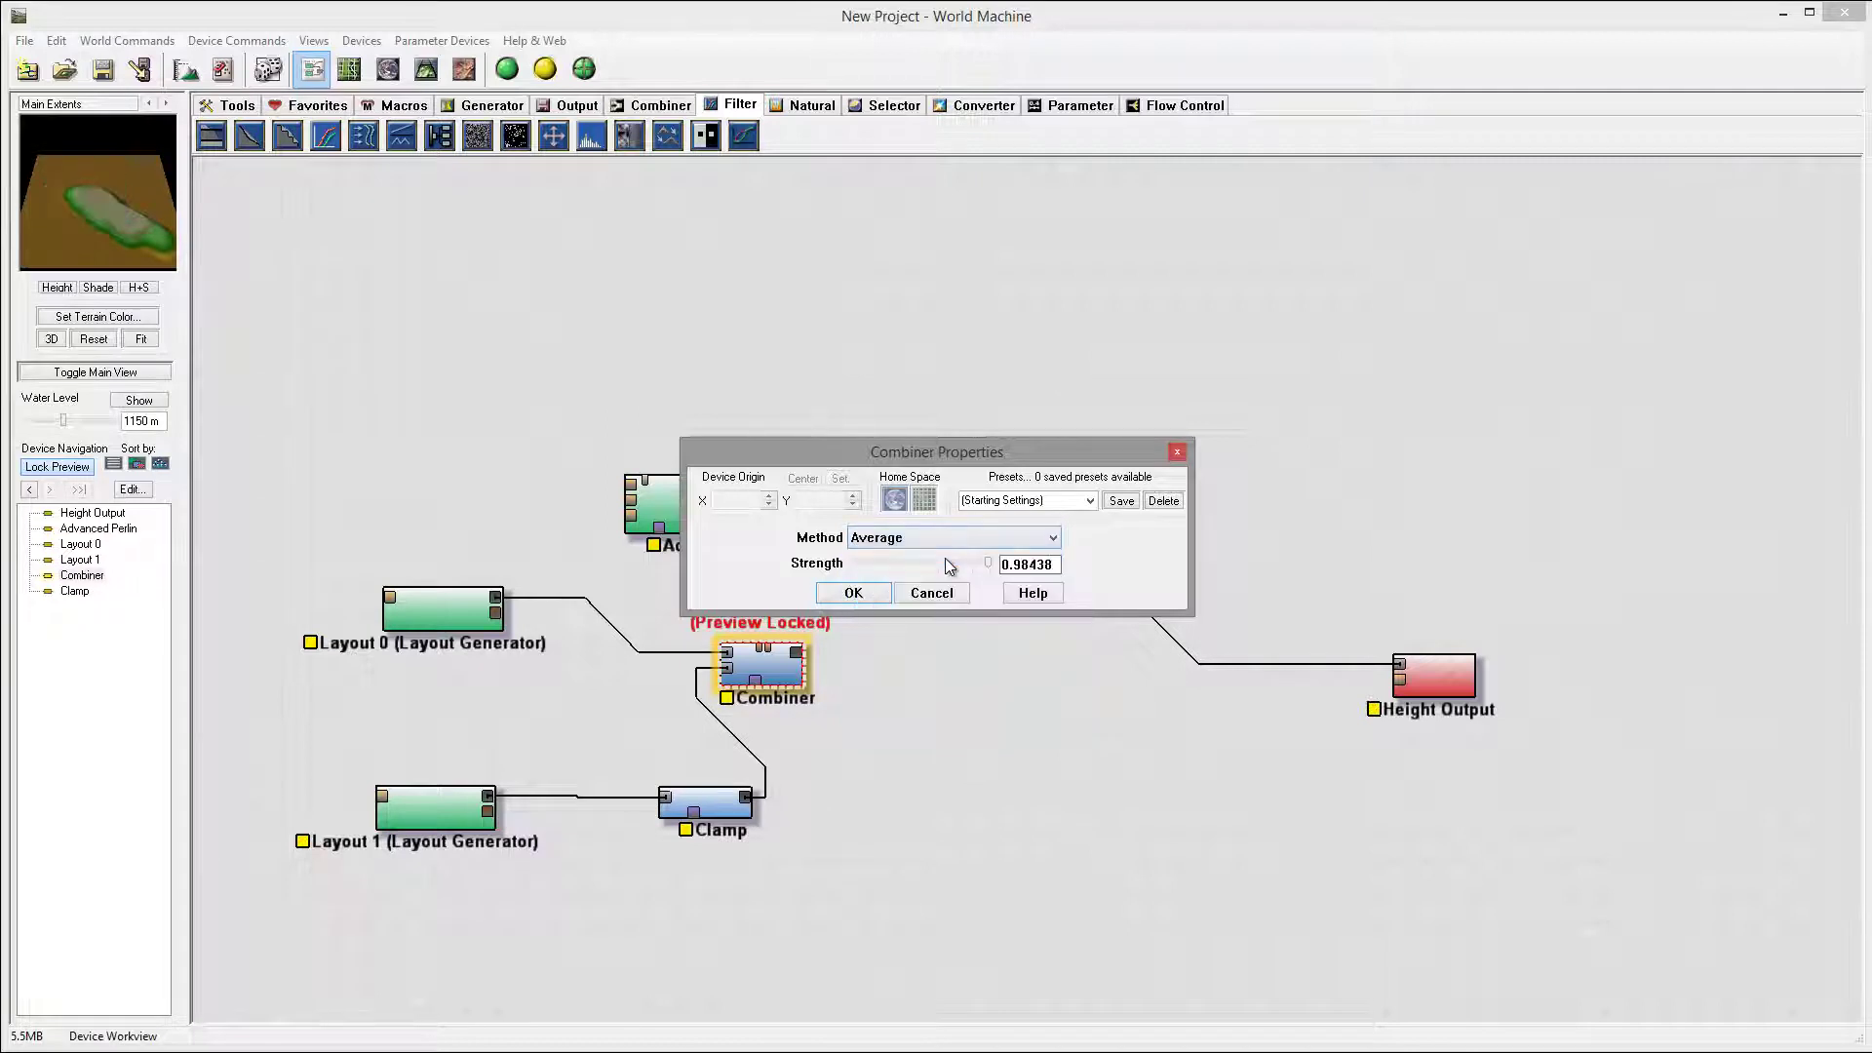
pyautogui.click(956, 537)
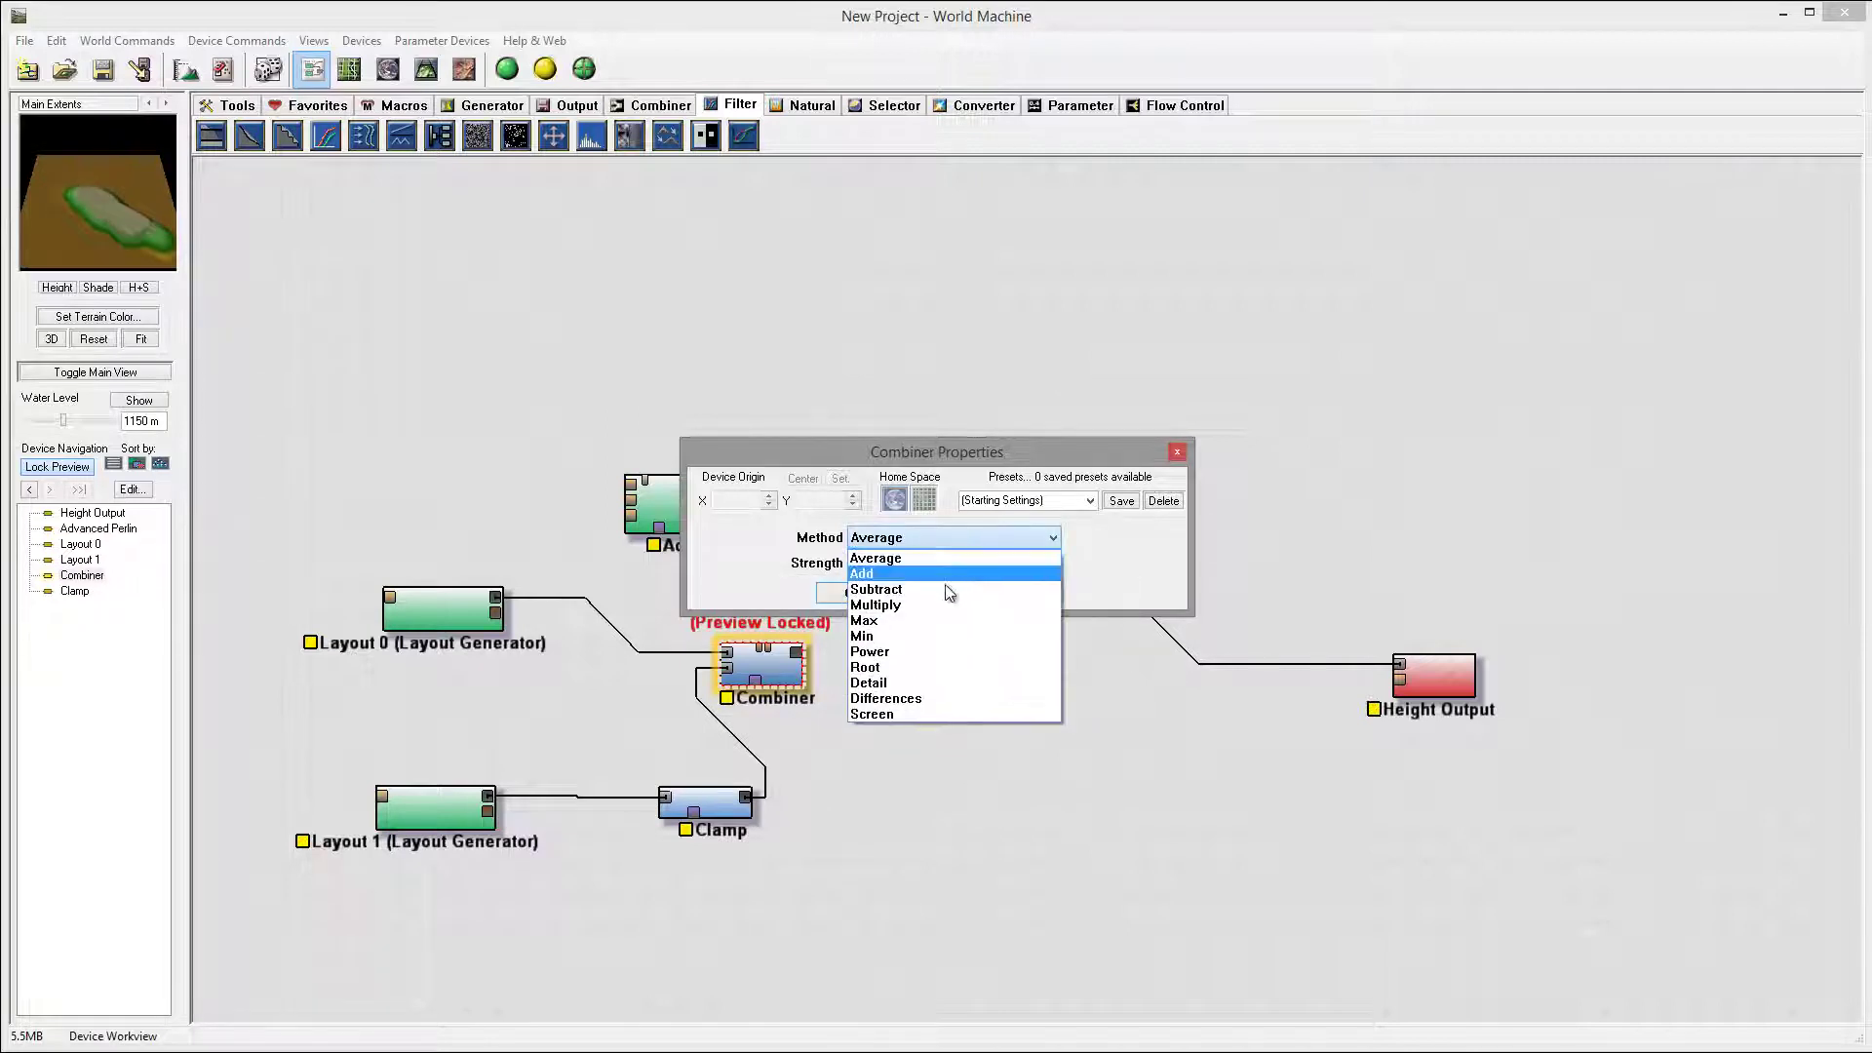
pyautogui.click(943, 621)
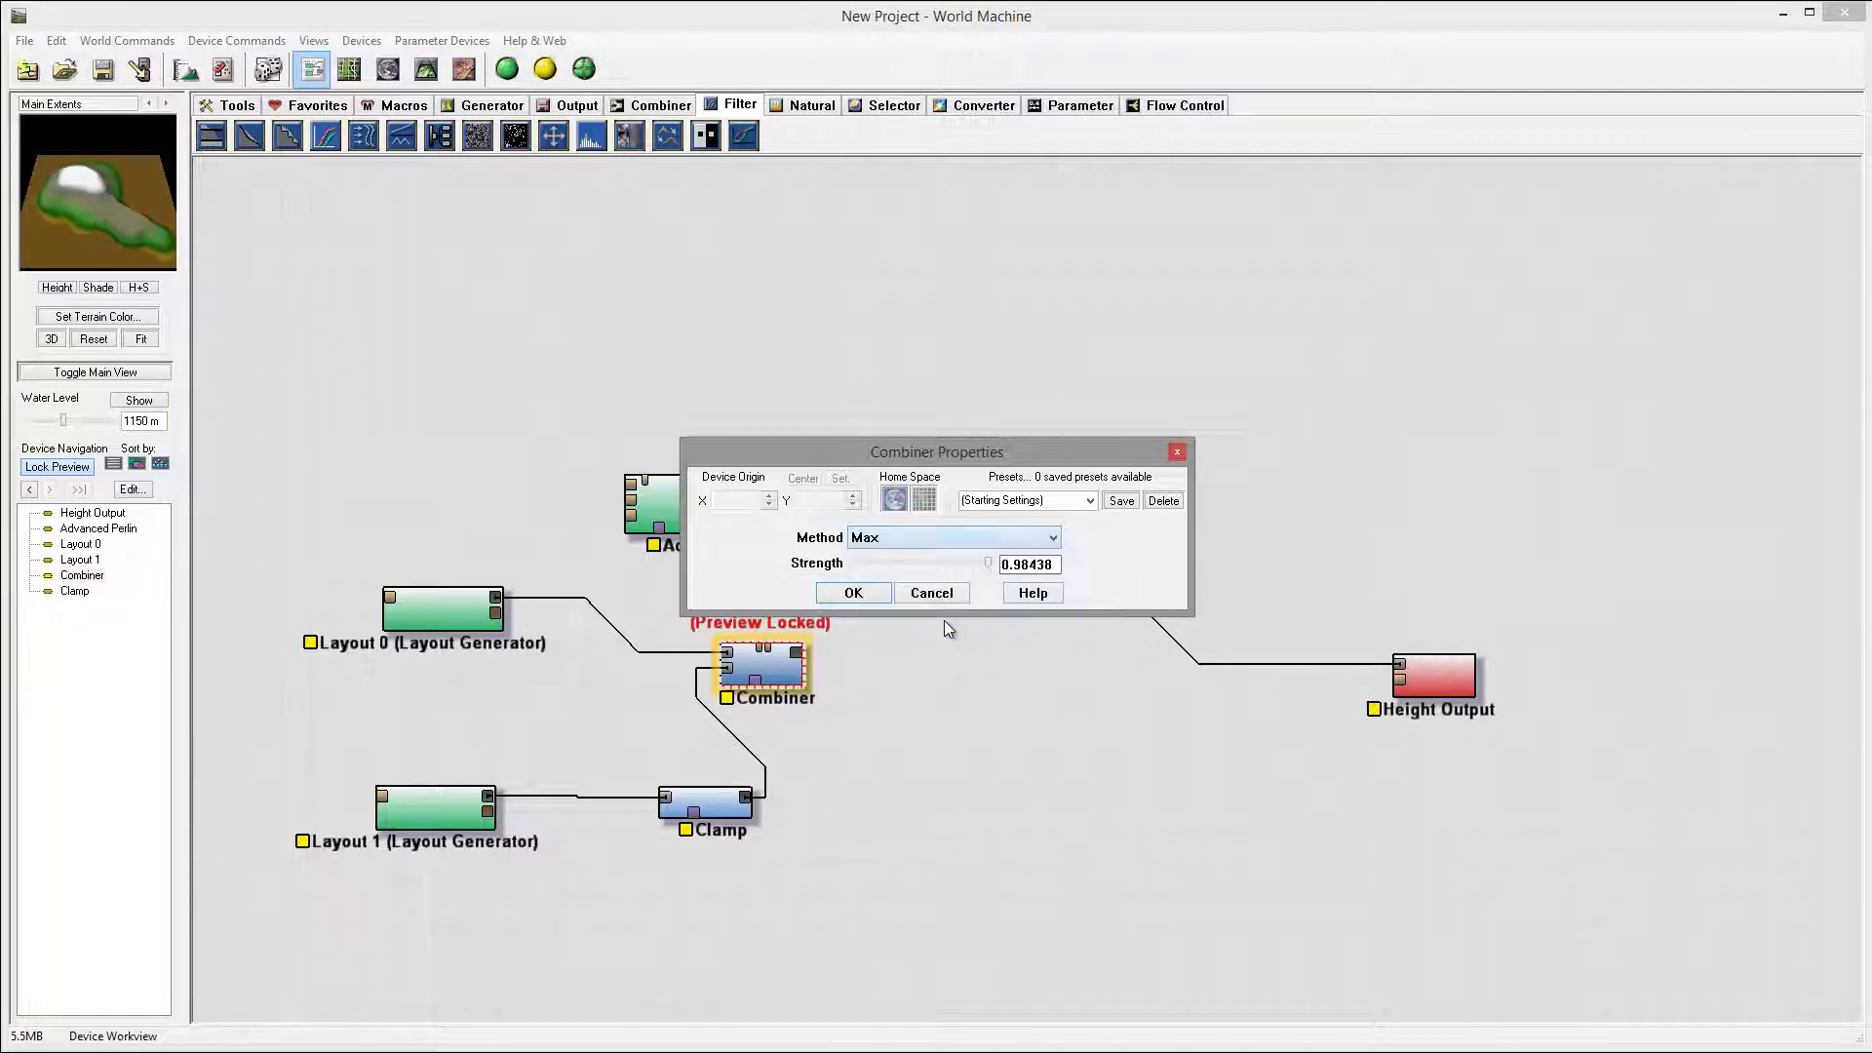
pyautogui.click(853, 593)
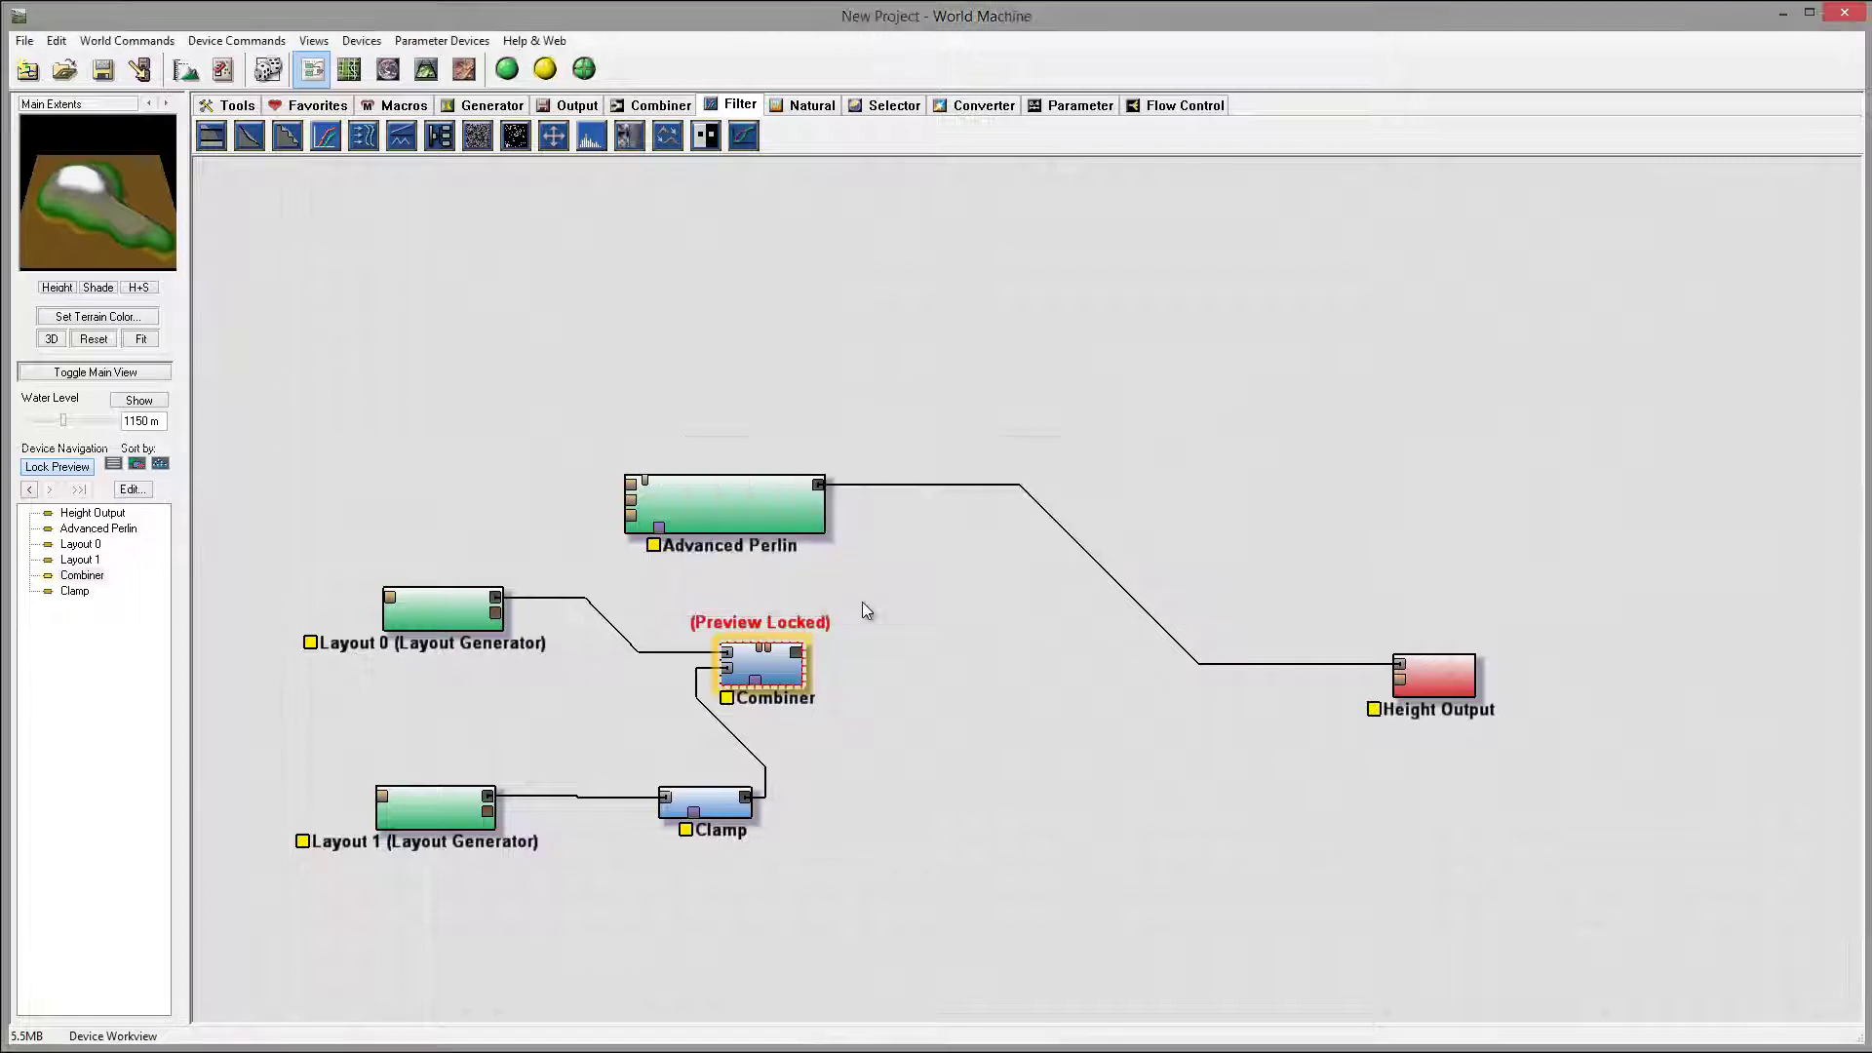
# Raise the Clamp's upper height limit to 2625 m.
pyautogui.click(726, 805)
pyautogui.doubleClick(727, 806)
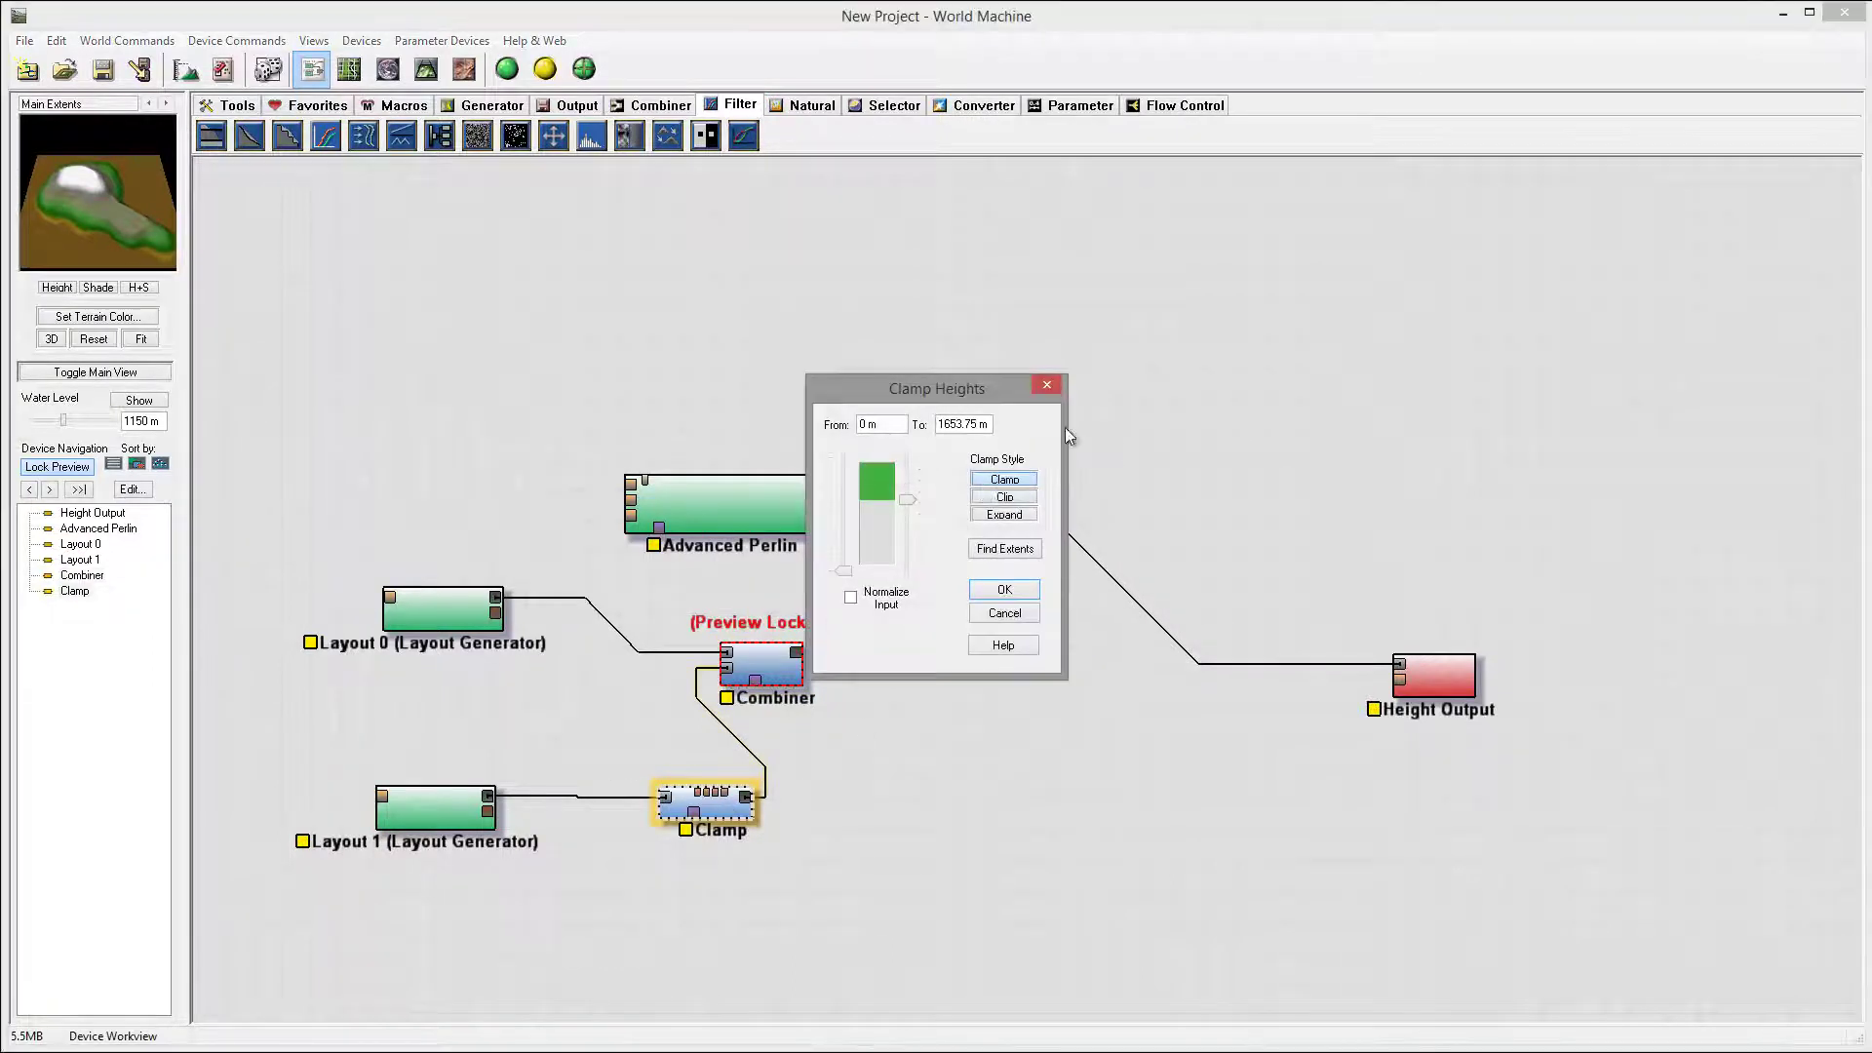
pyautogui.moveTo(911, 499)
pyautogui.mouseDown()
pyautogui.moveTo(908, 470)
pyautogui.moveTo(908, 493)
pyautogui.mouseUp()
# Close the Clamp settings and unlock the Combiner's preview.
pyautogui.click(1004, 589)
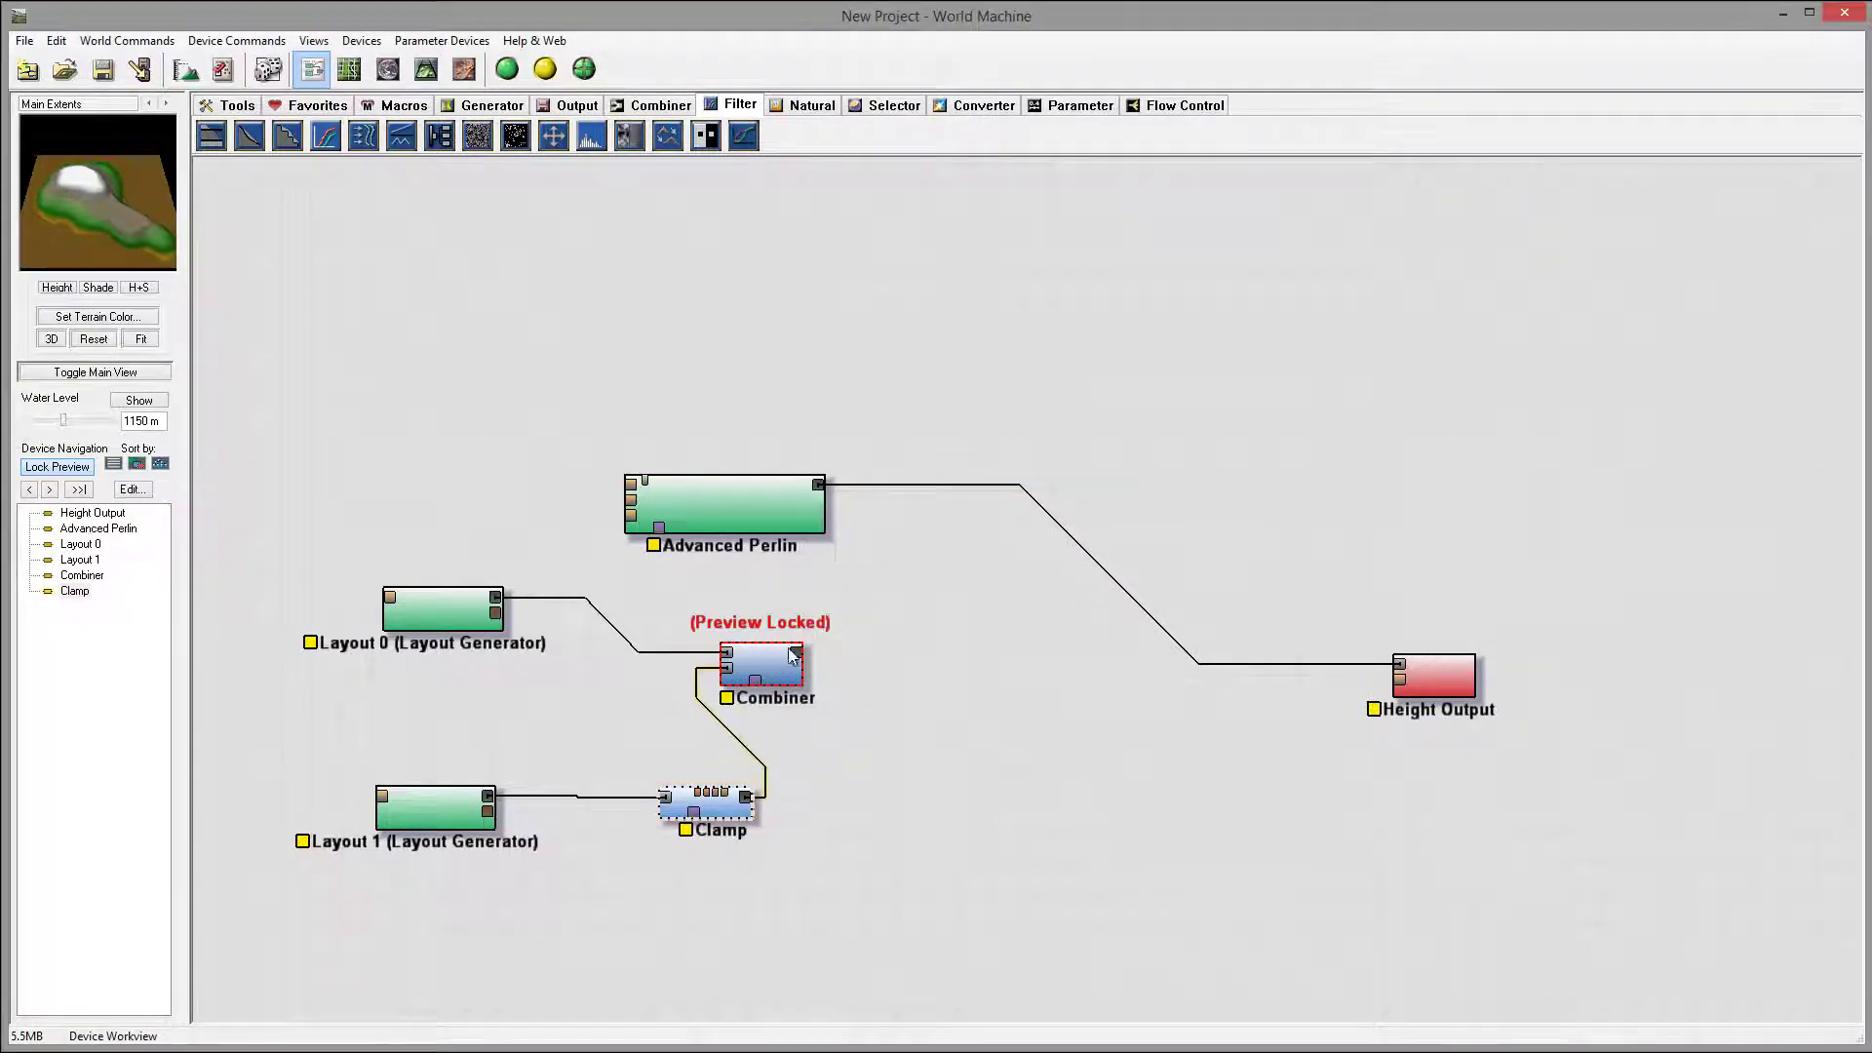
pyautogui.rightClick(762, 667)
pyautogui.click(909, 696)
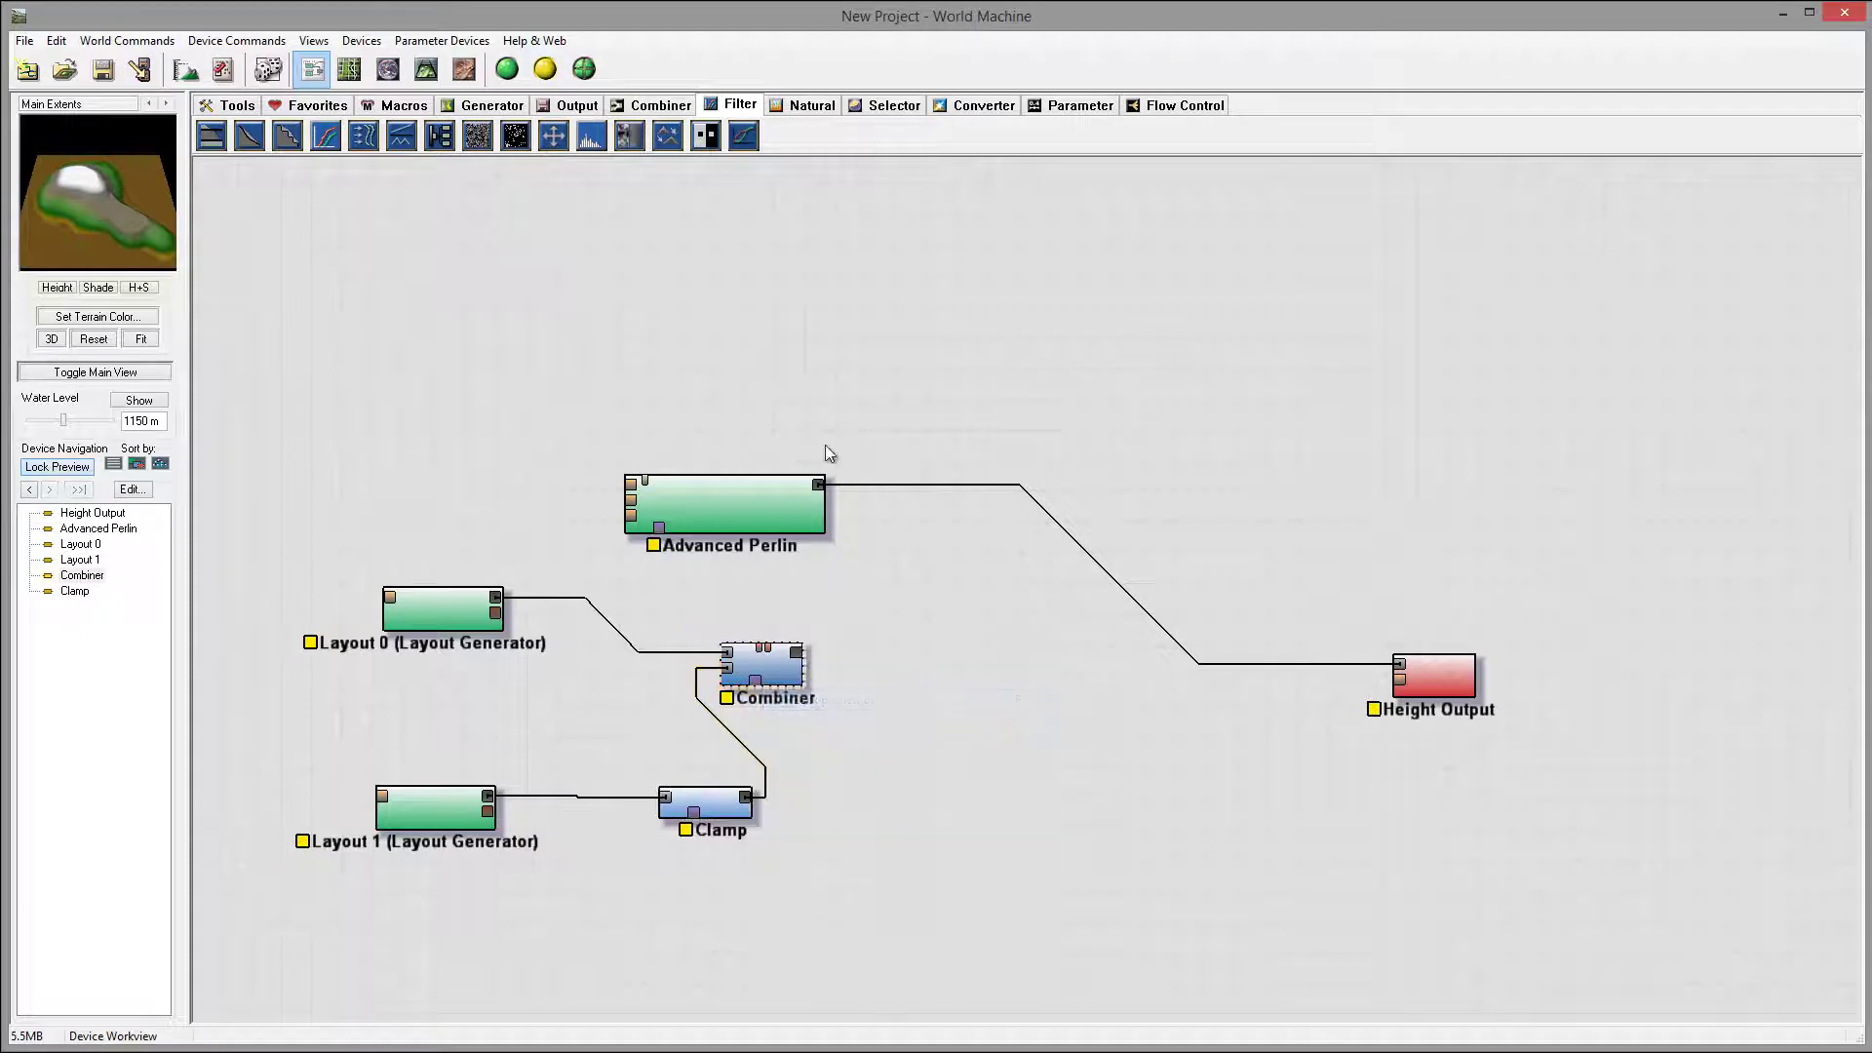
# Add a Simple Transform after the Combiner with more Canyonize, added smoothing, and Midland Plateau at minimum.
pyautogui.click(250, 136)
pyautogui.click(915, 665)
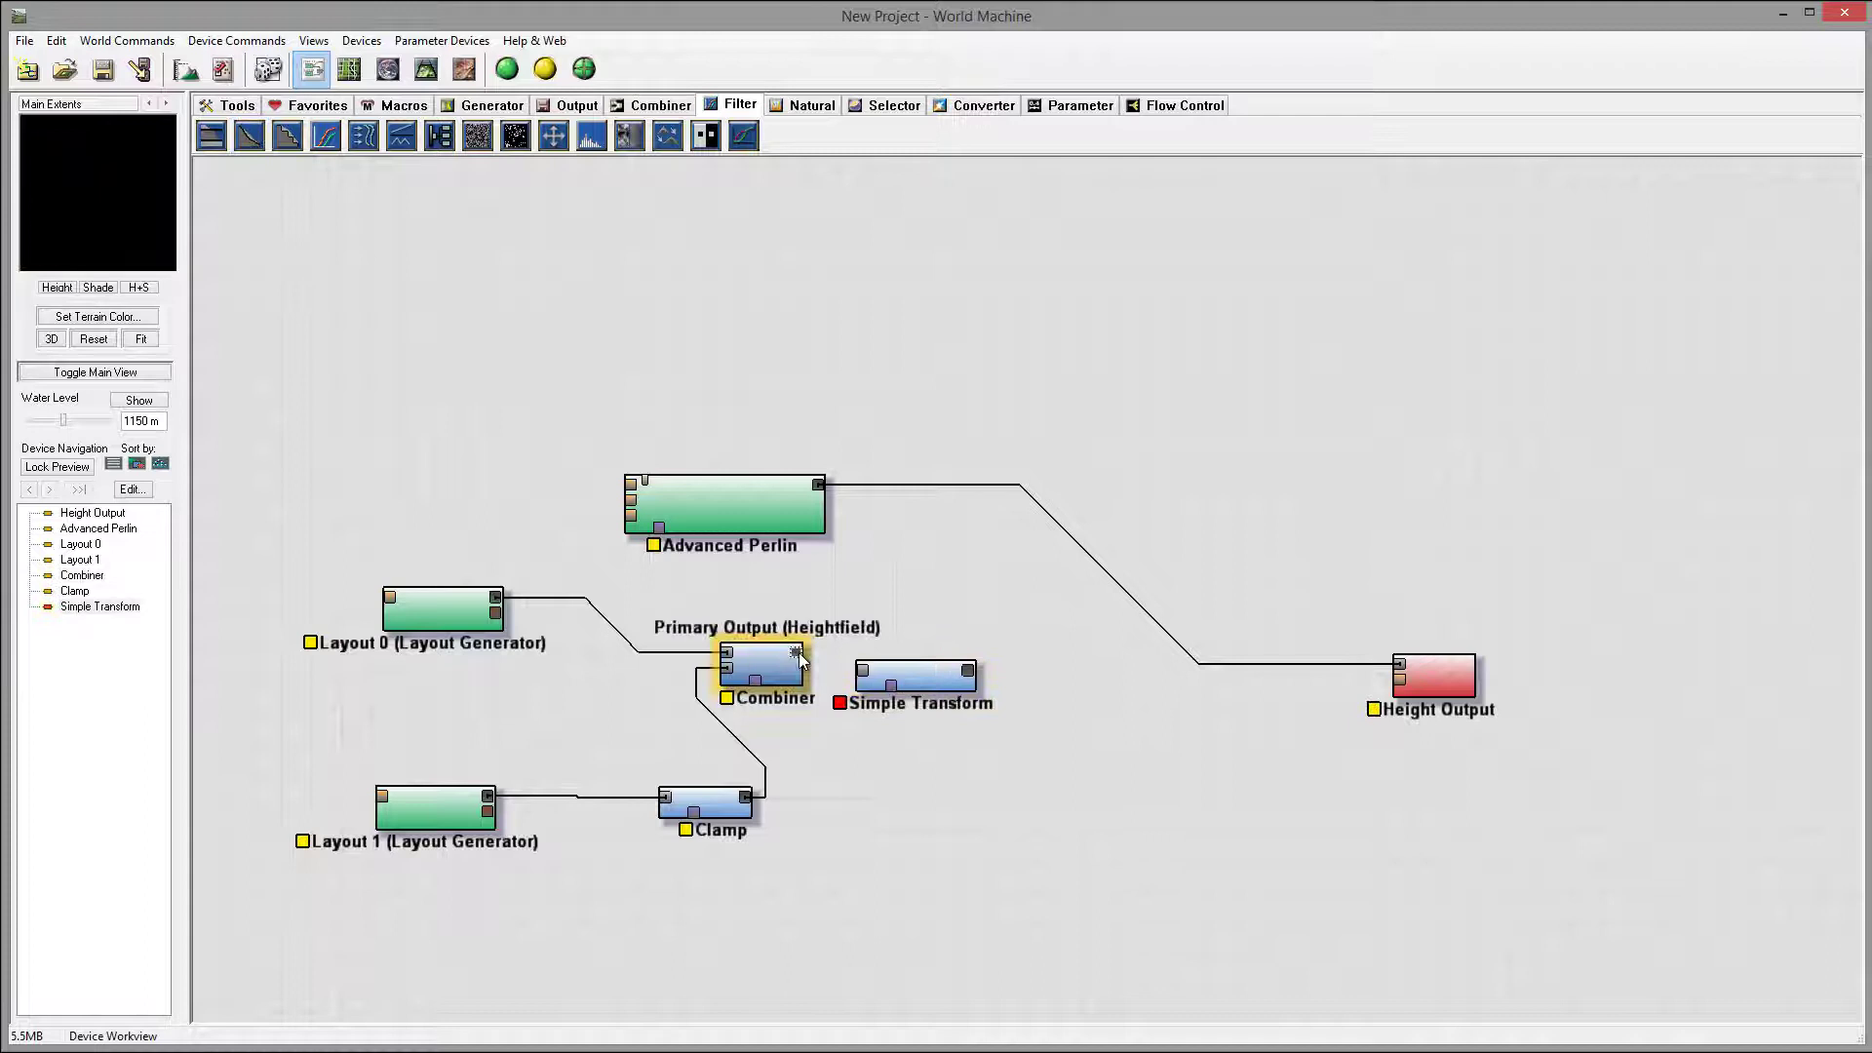
pyautogui.moveTo(840, 675); pyautogui.dragTo(862, 671)
pyautogui.doubleClick(919, 669)
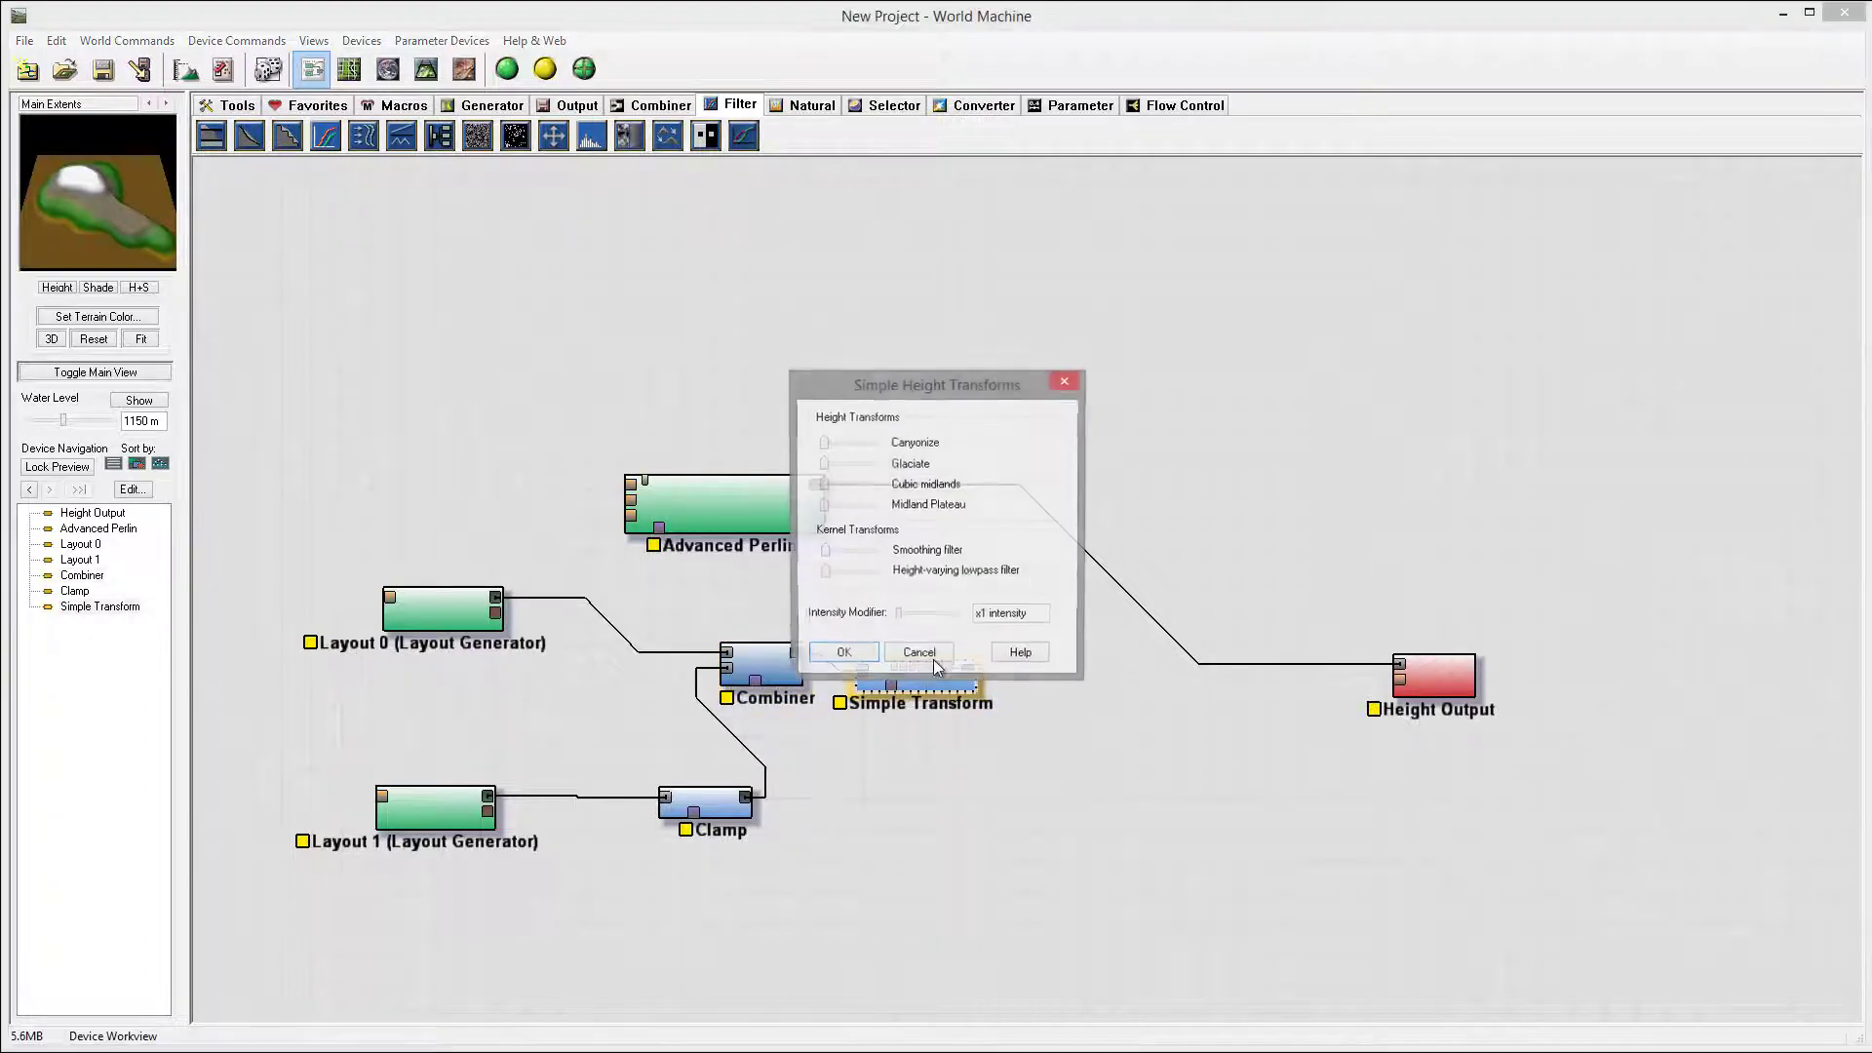
pyautogui.moveTo(822, 440); pyautogui.dragTo(780, 448)
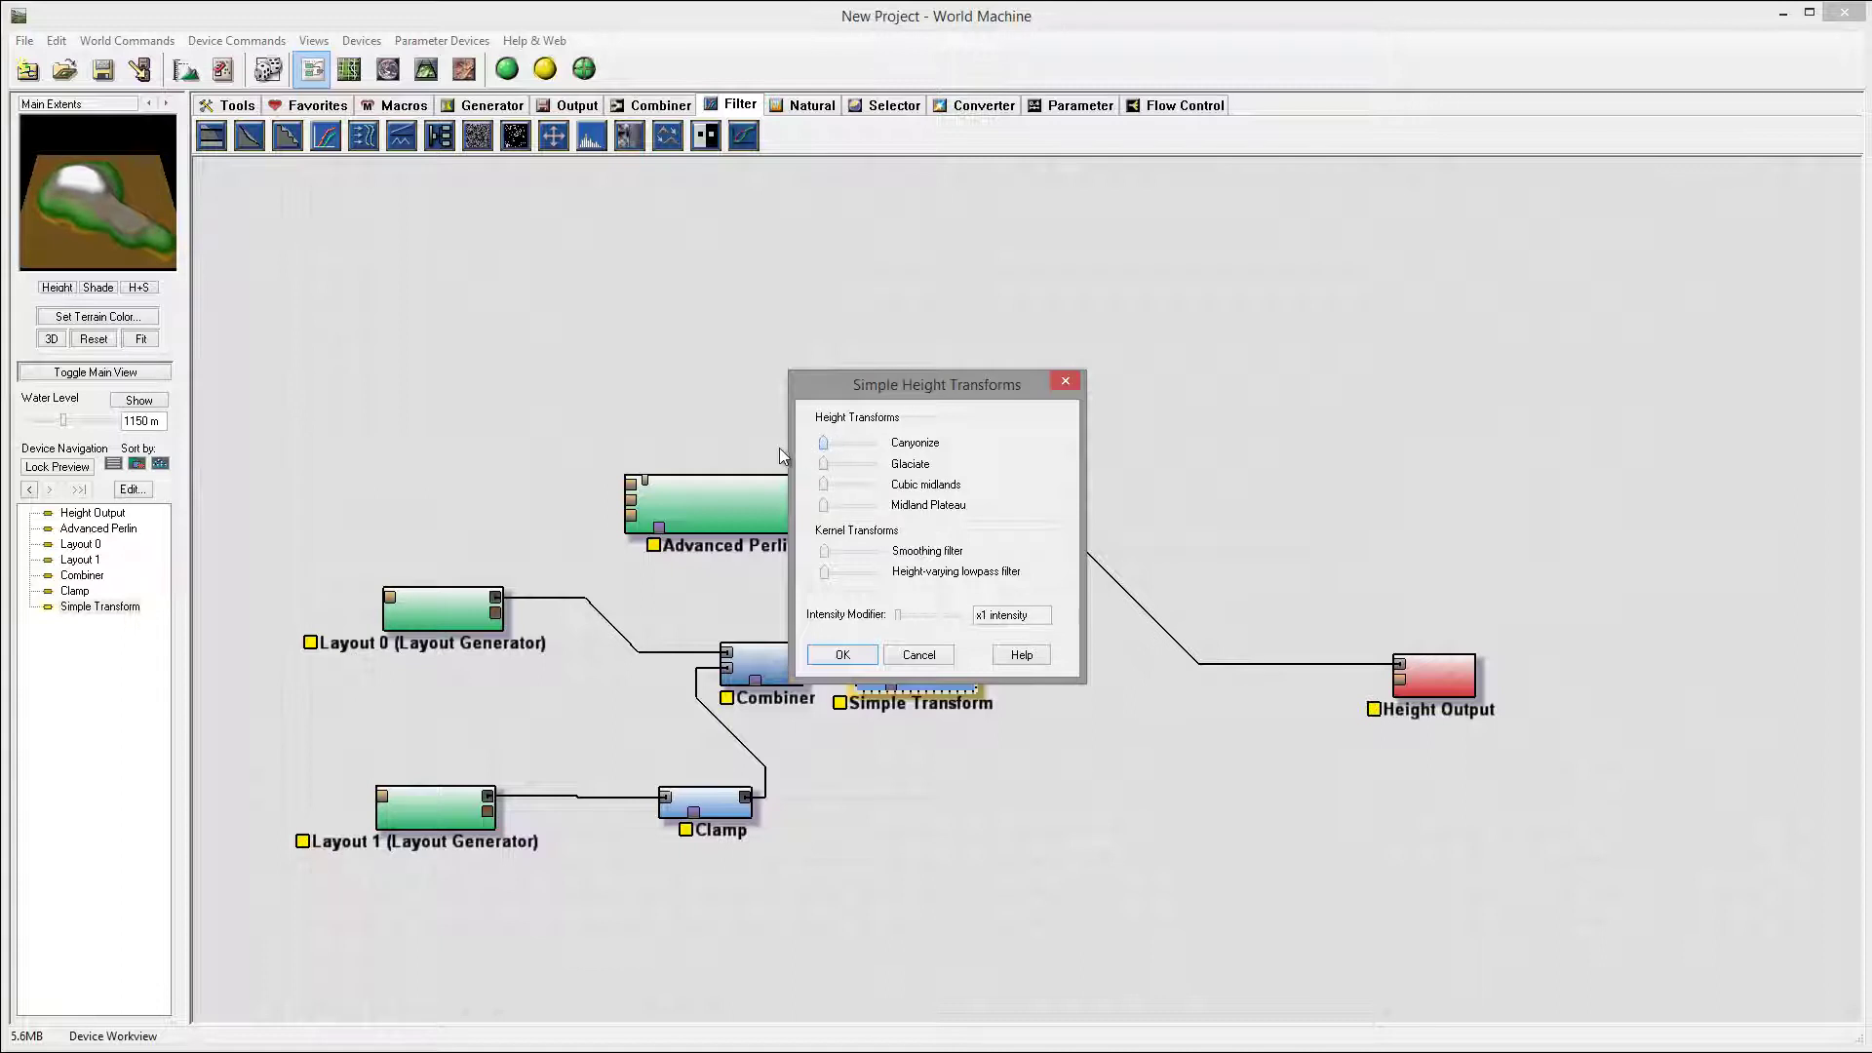
pyautogui.moveTo(822, 552); pyautogui.dragTo(854, 552)
pyautogui.moveTo(848, 511)
pyautogui.mouseDown()
pyautogui.moveTo(818, 514)
pyautogui.moveTo(830, 467)
pyautogui.moveTo(836, 491)
pyautogui.mouseUp()
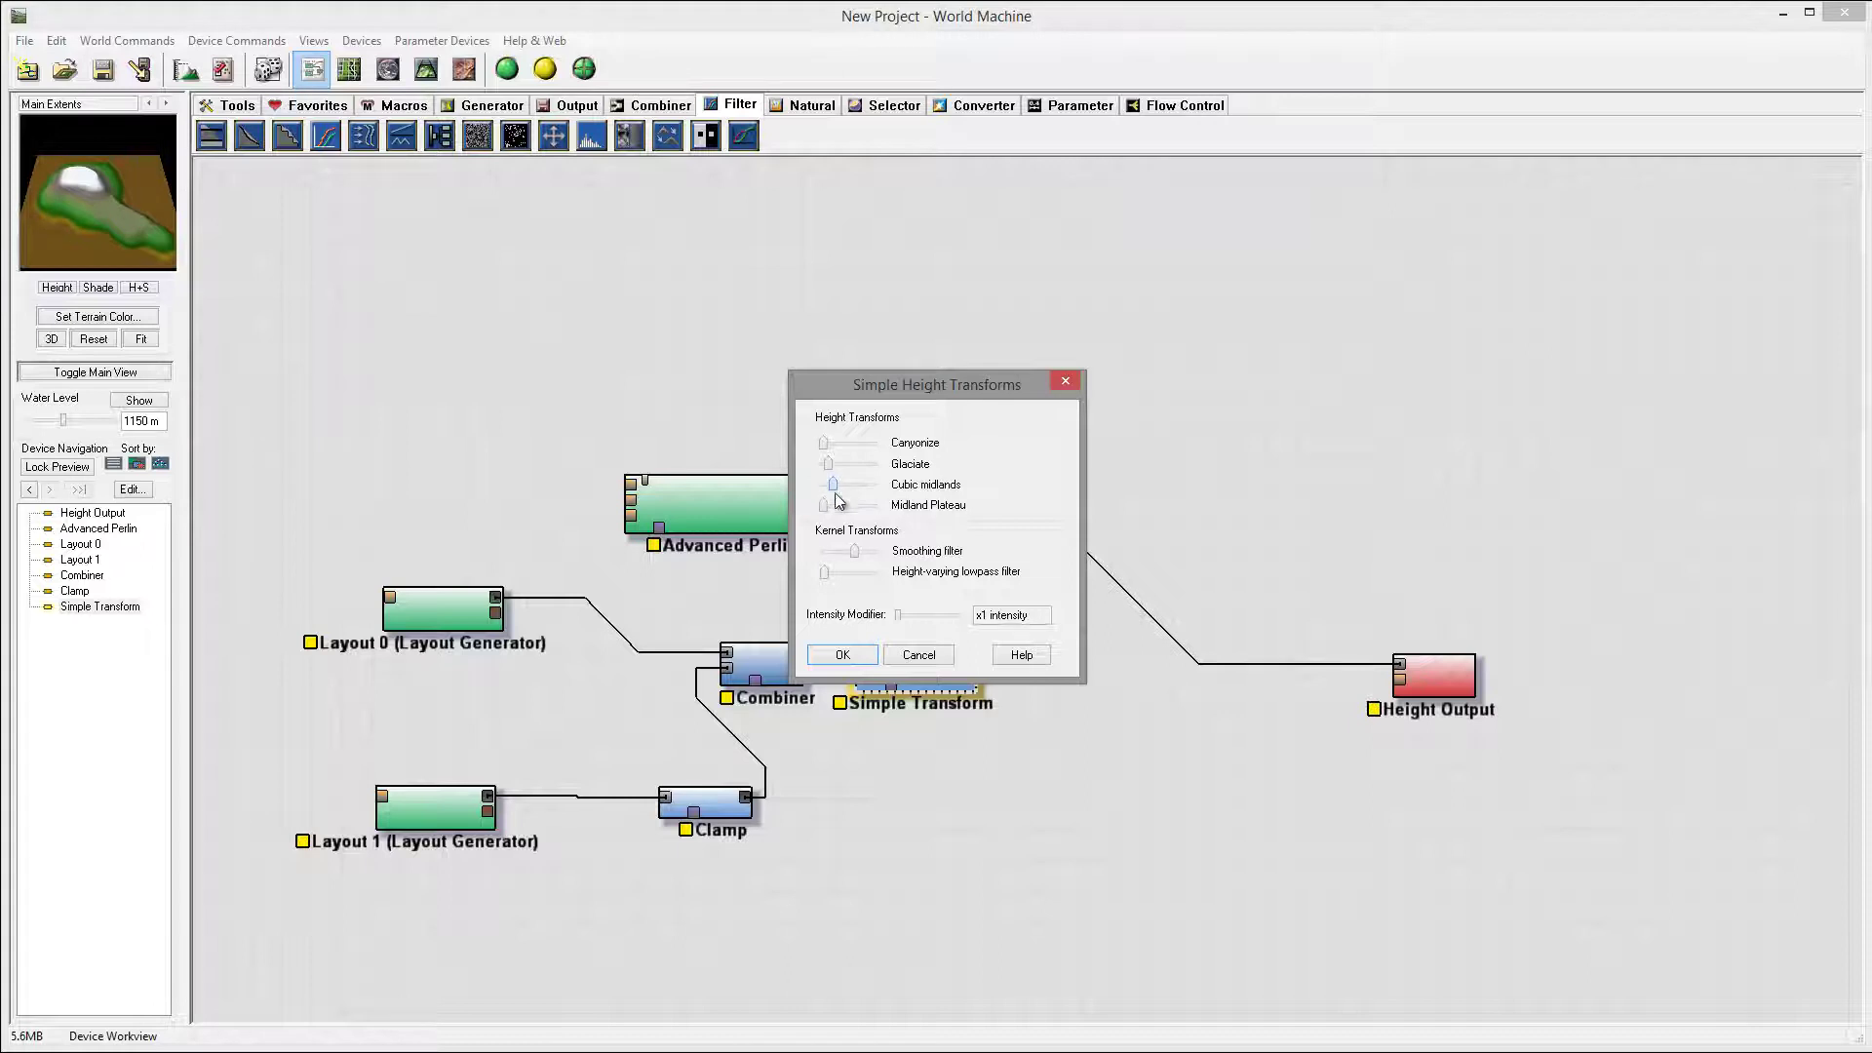
pyautogui.click(845, 656)
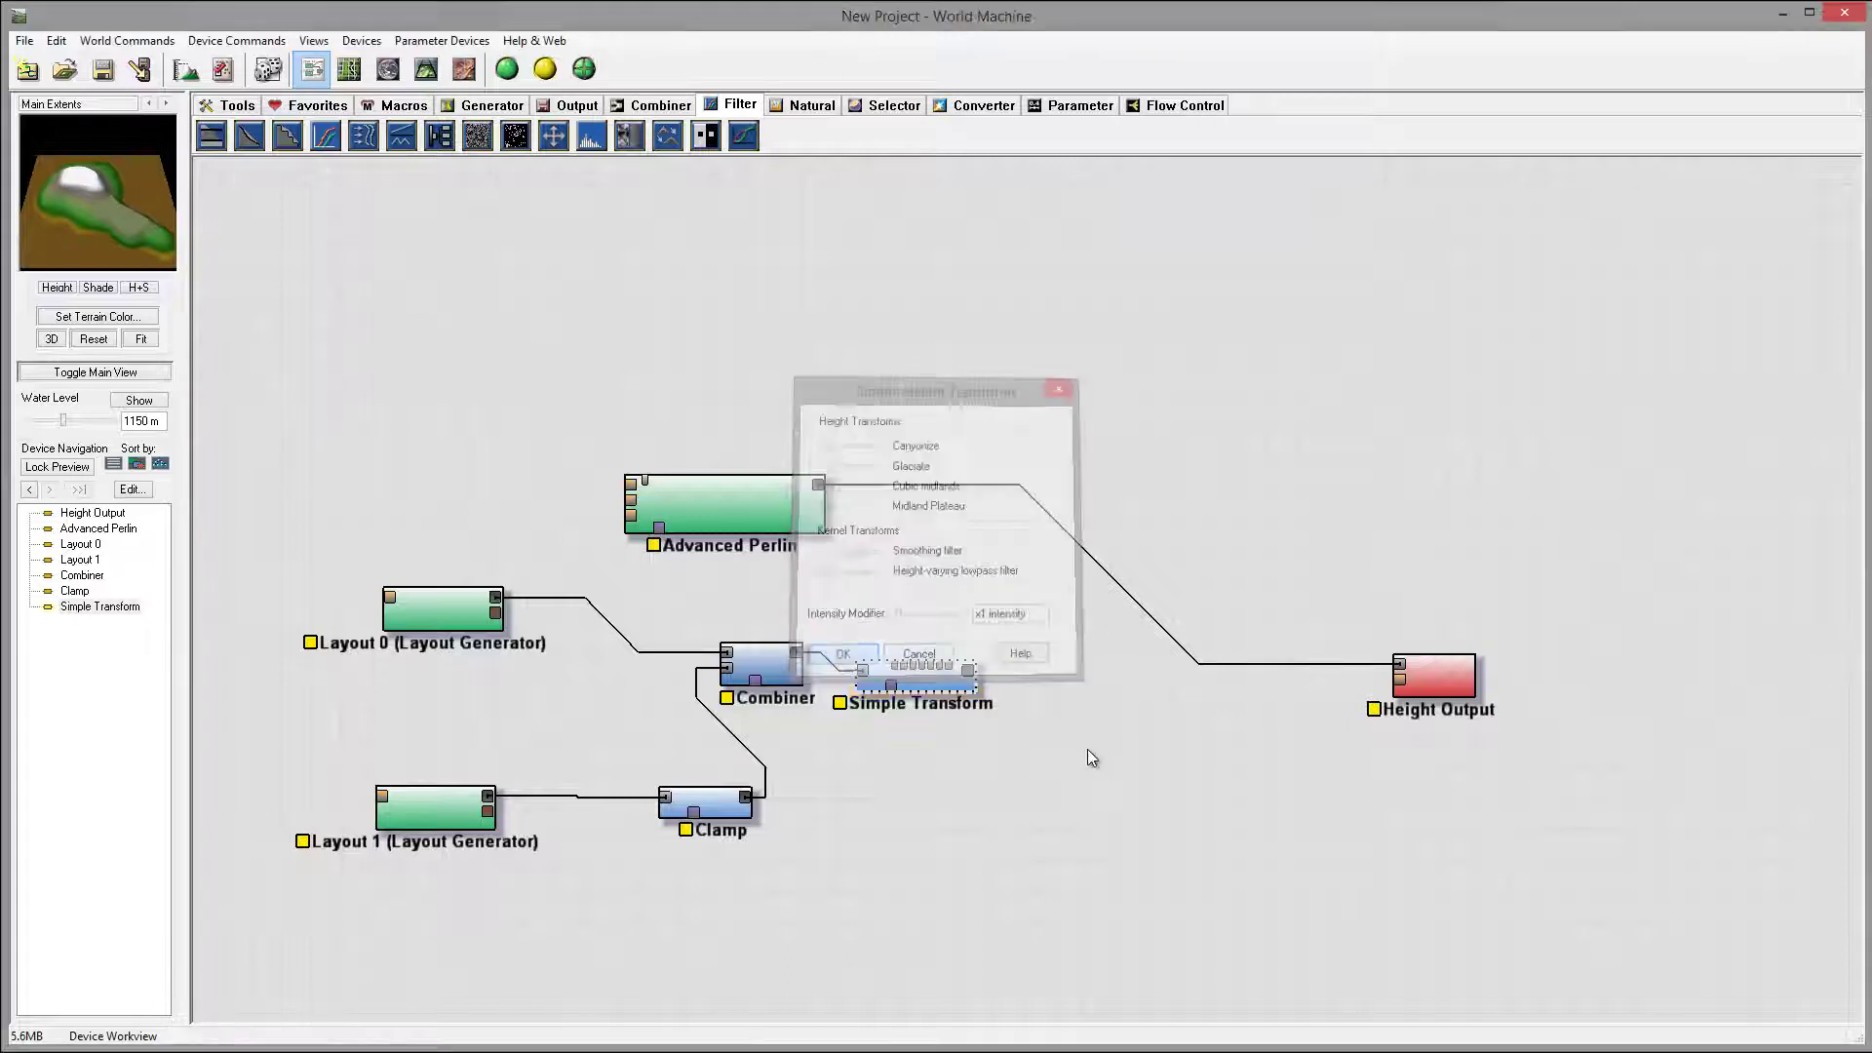
# Feed Simple Transform into Advanced Perlin, set feature scale 2.82843 km, elevation center 1804.69, steepness 0.688.
pyautogui.moveTo(969, 671); pyautogui.dragTo(955, 448)
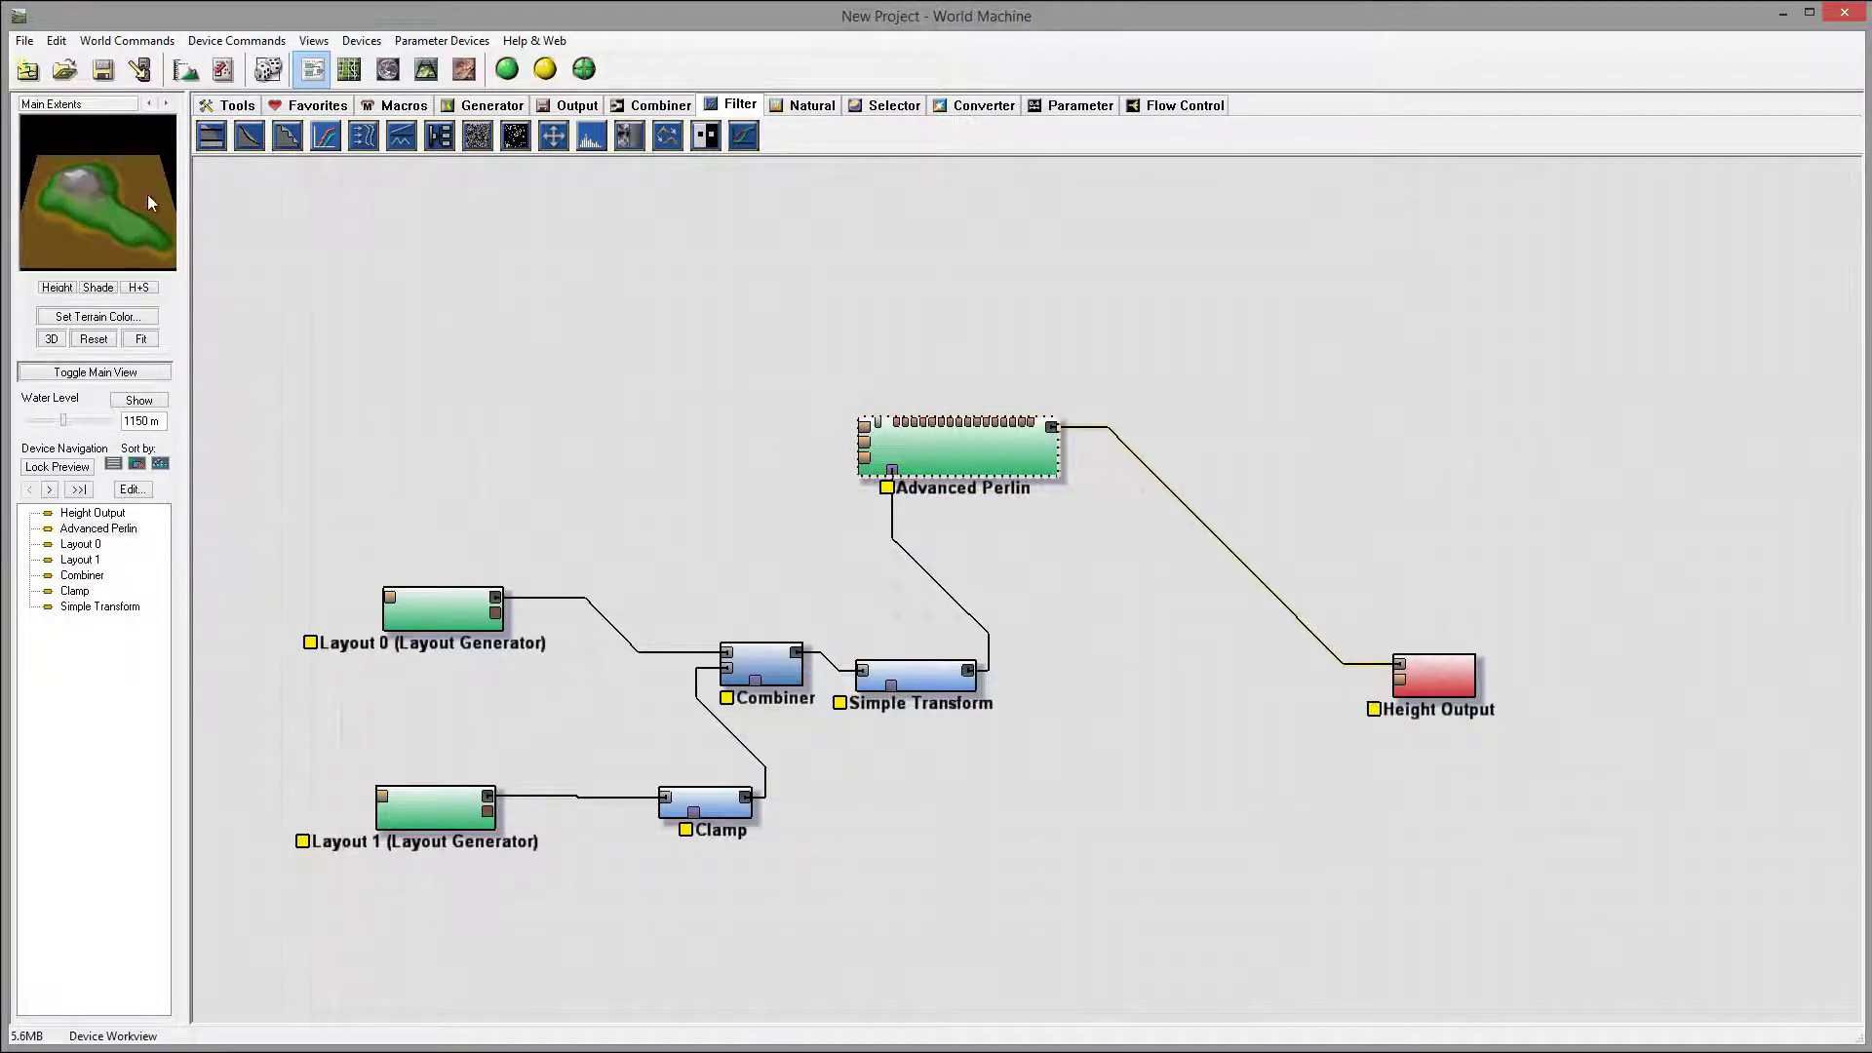
pyautogui.doubleClick(944, 451)
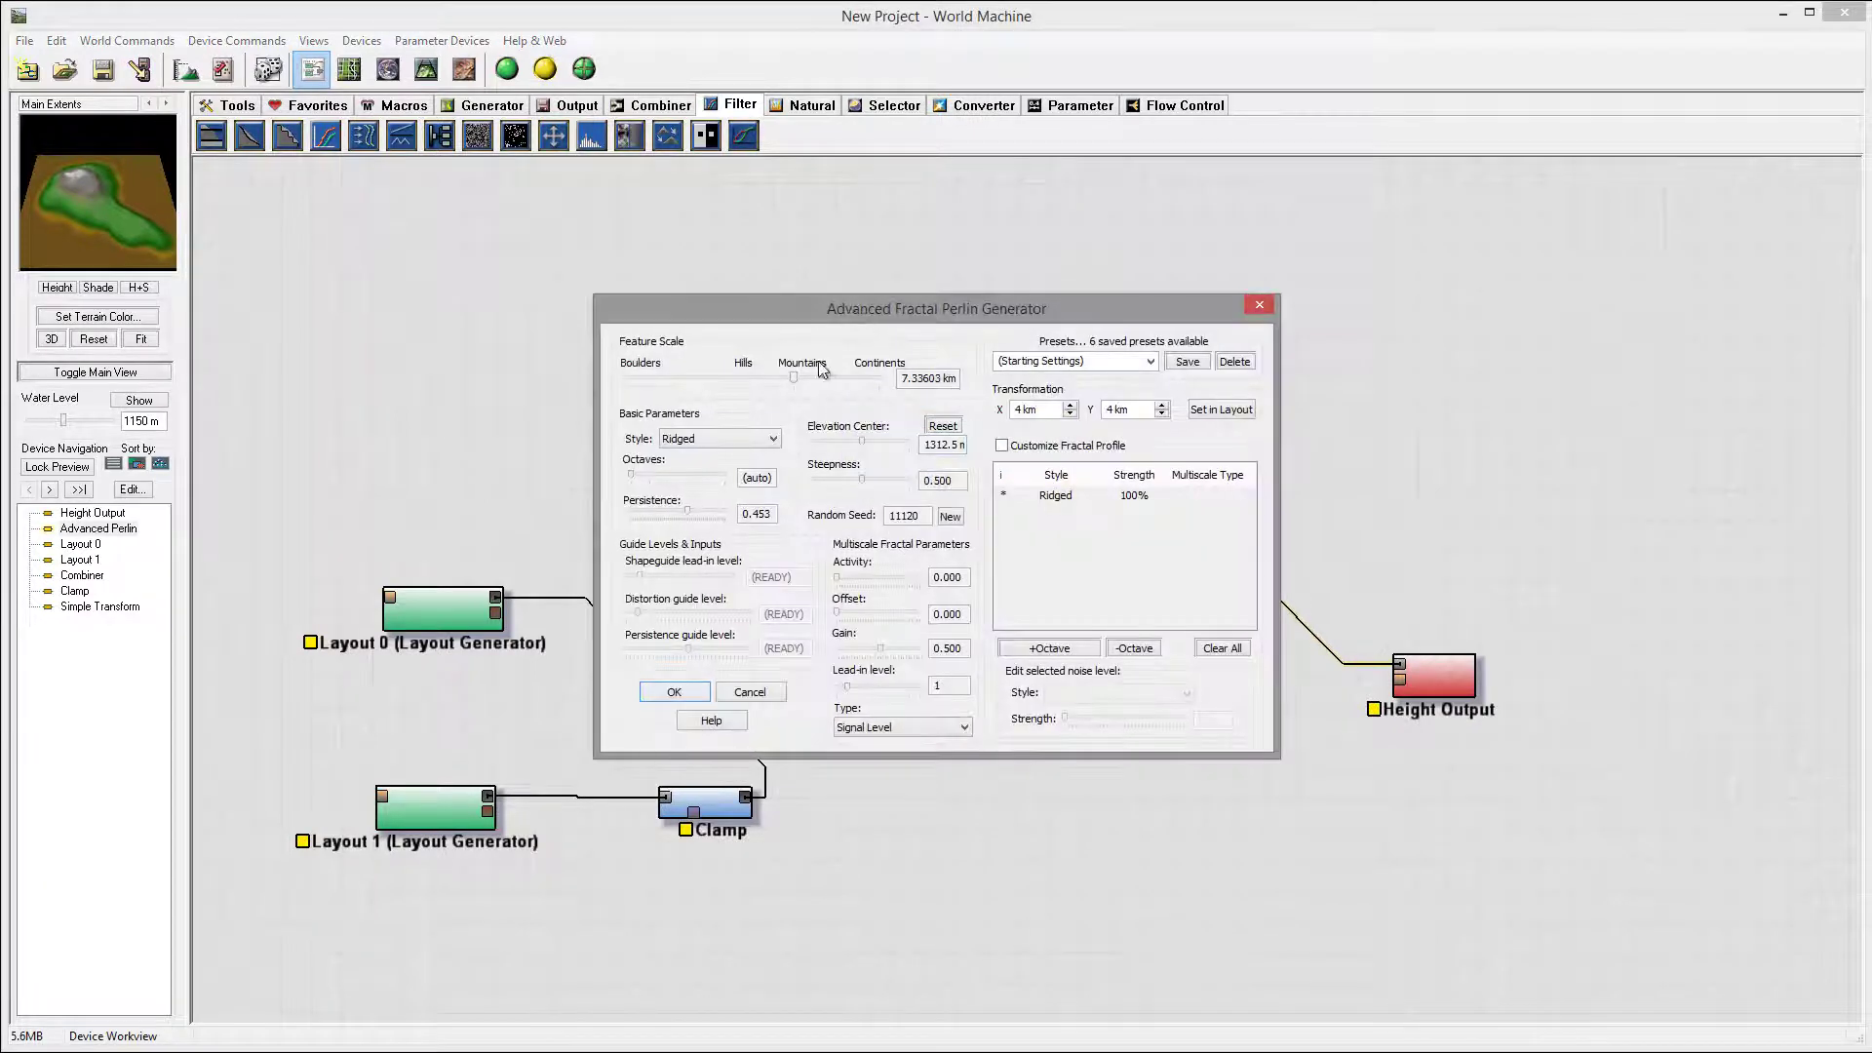
pyautogui.moveTo(787, 376); pyautogui.dragTo(767, 376)
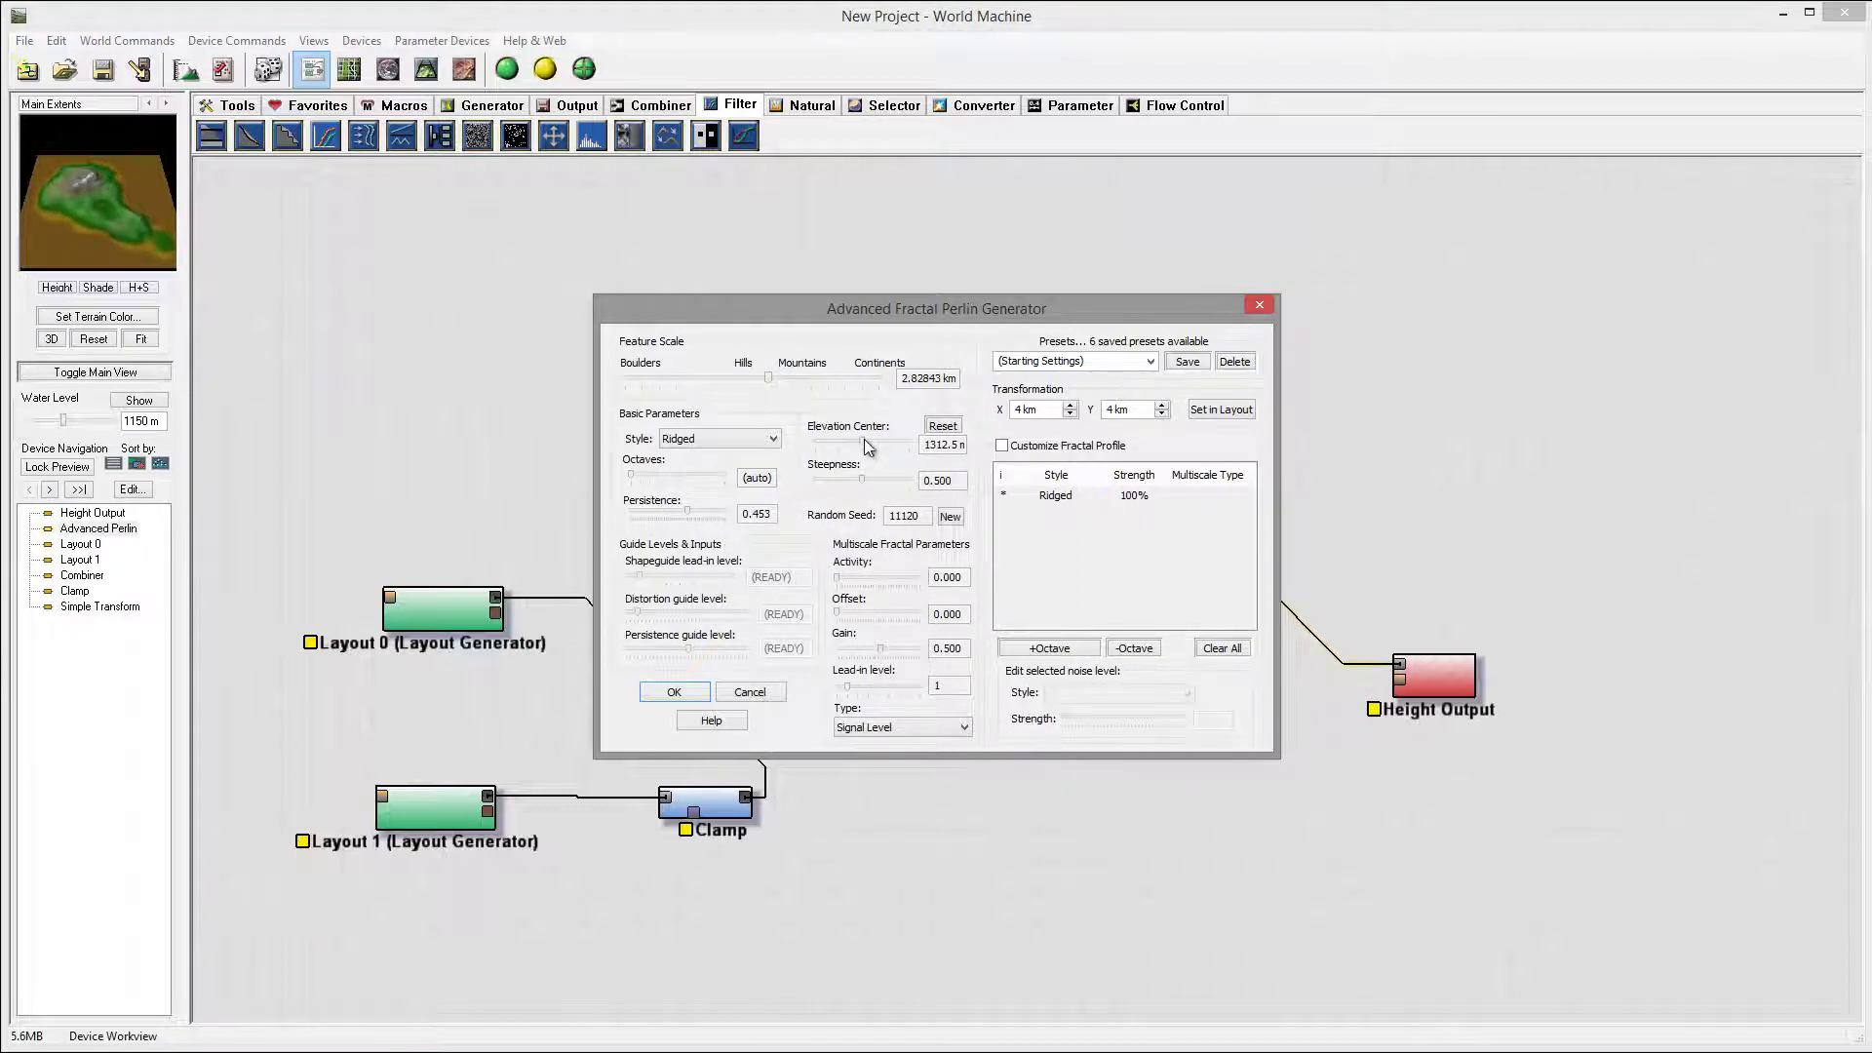
pyautogui.moveTo(867, 437)
pyautogui.mouseDown()
pyautogui.moveTo(876, 481)
pyautogui.moveTo(893, 482)
pyautogui.moveTo(877, 480)
pyautogui.moveTo(880, 446)
pyautogui.mouseUp()
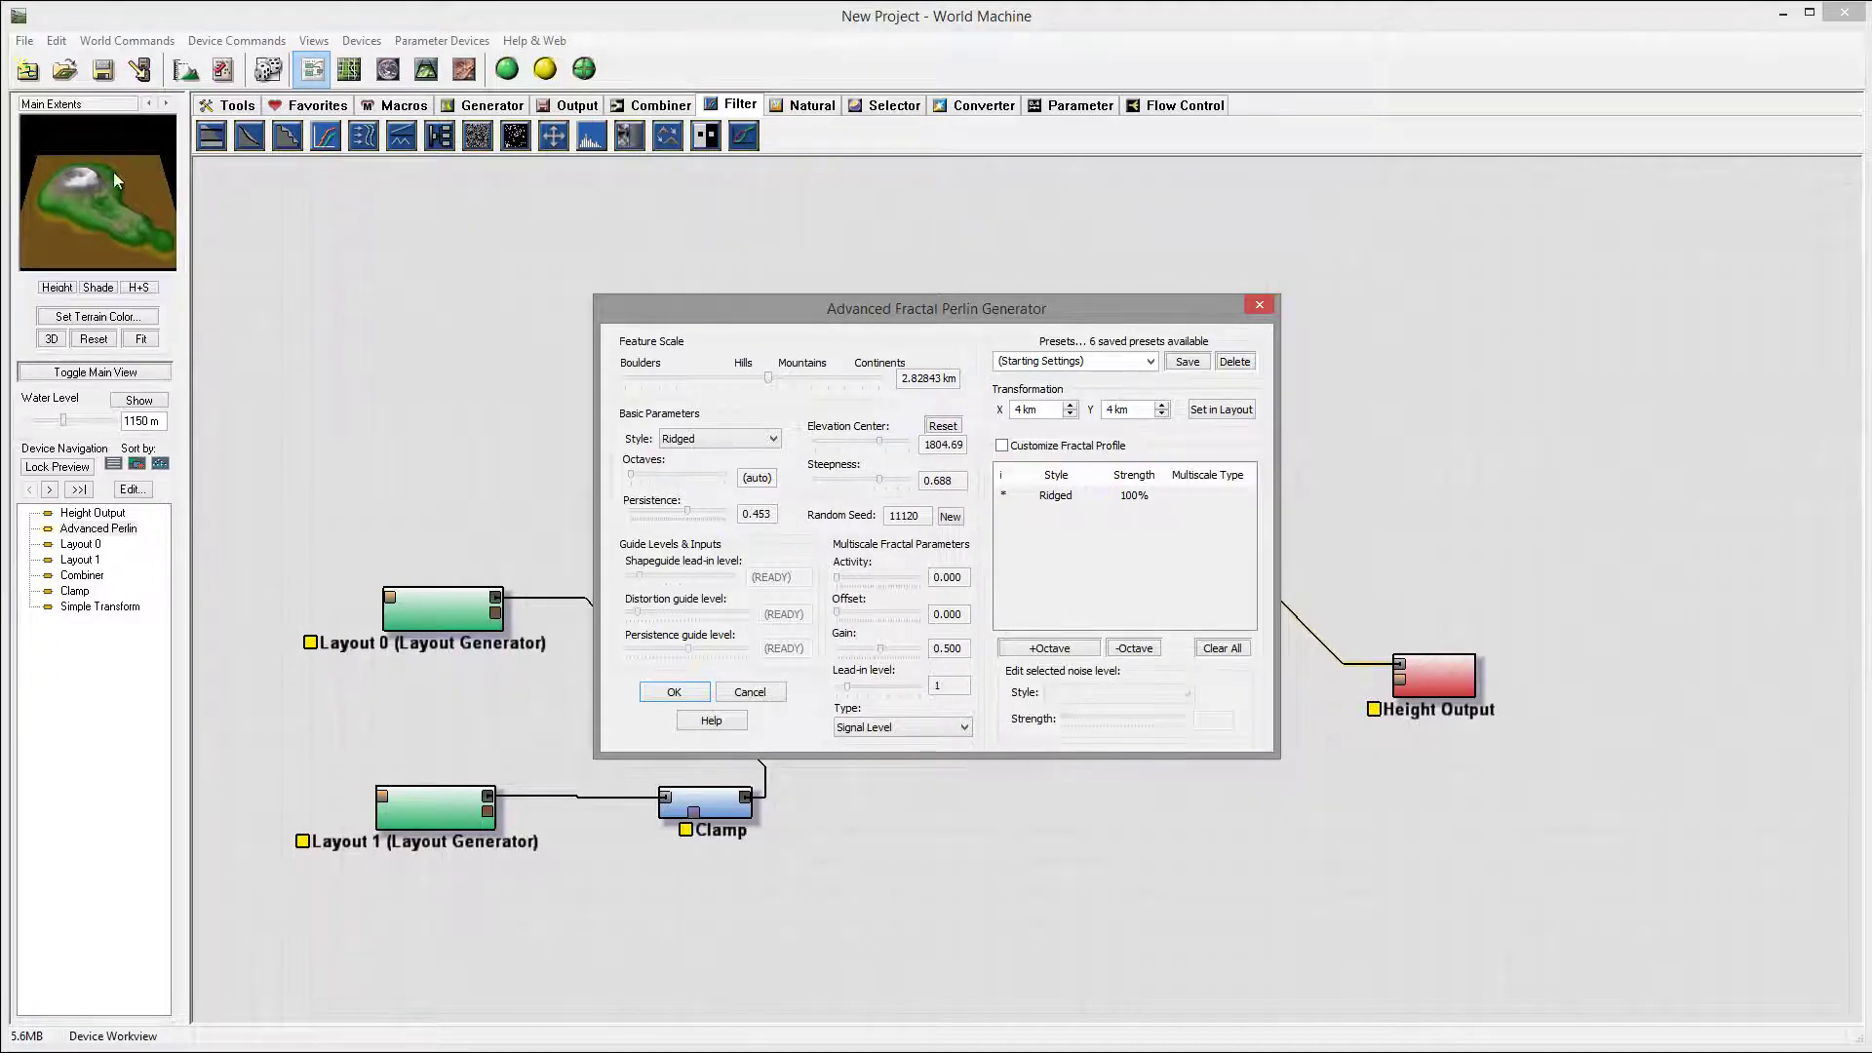
pyautogui.click(675, 692)
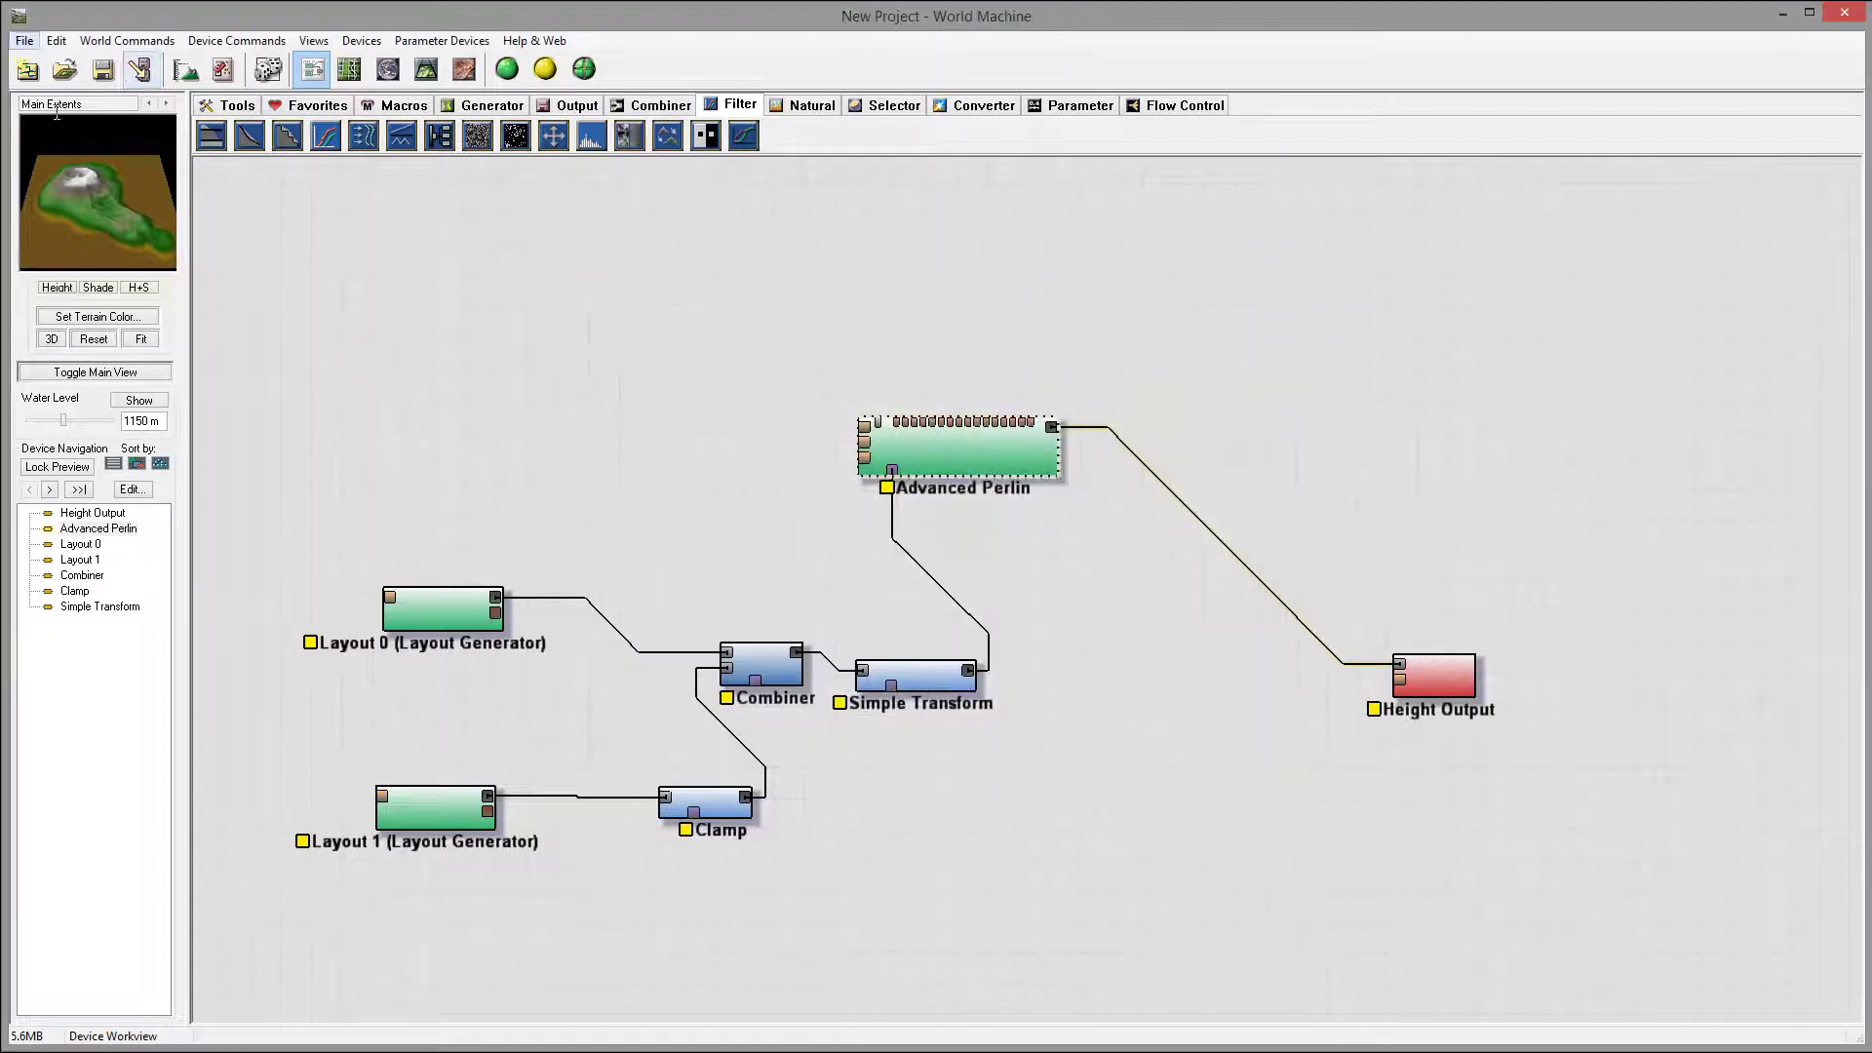
pyautogui.moveTo(1456, 671); pyautogui.dragTo(1657, 432)
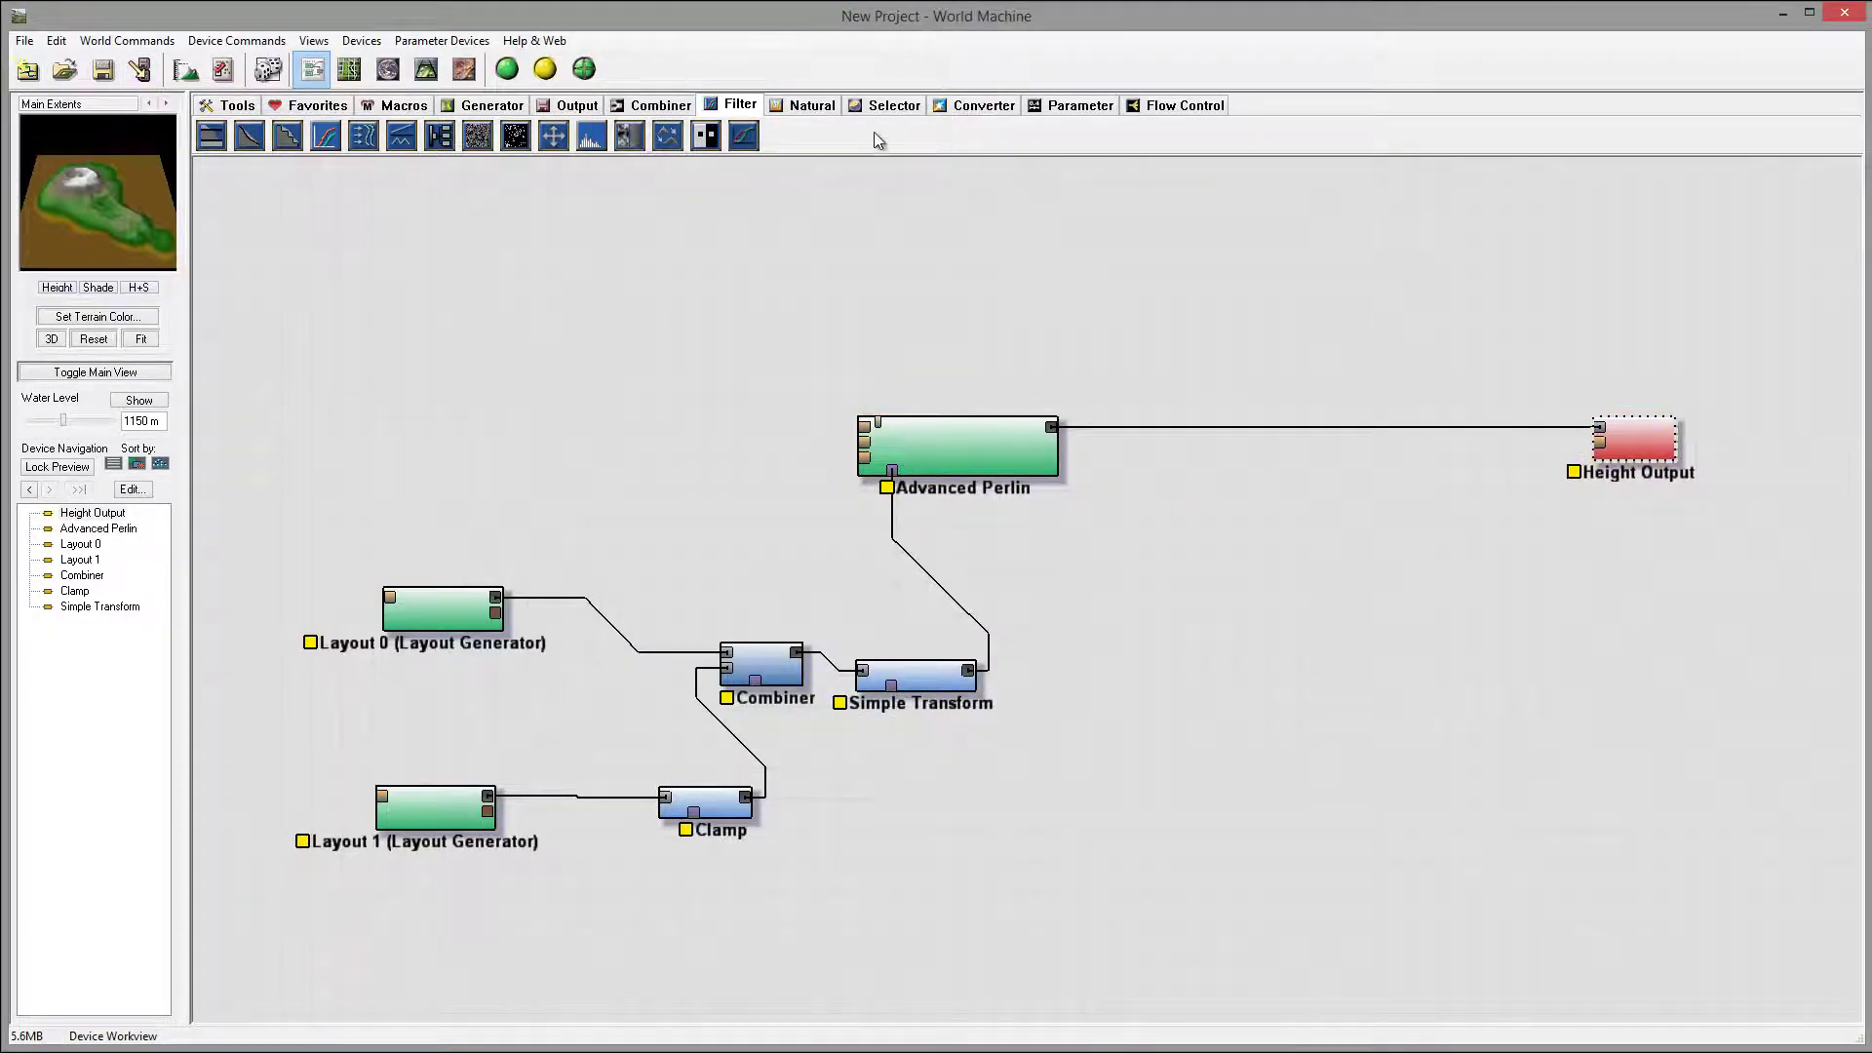
# Insert an Erosion device between Advanced Perlin and Height Output and tidy the node positions.
pyautogui.click(808, 107)
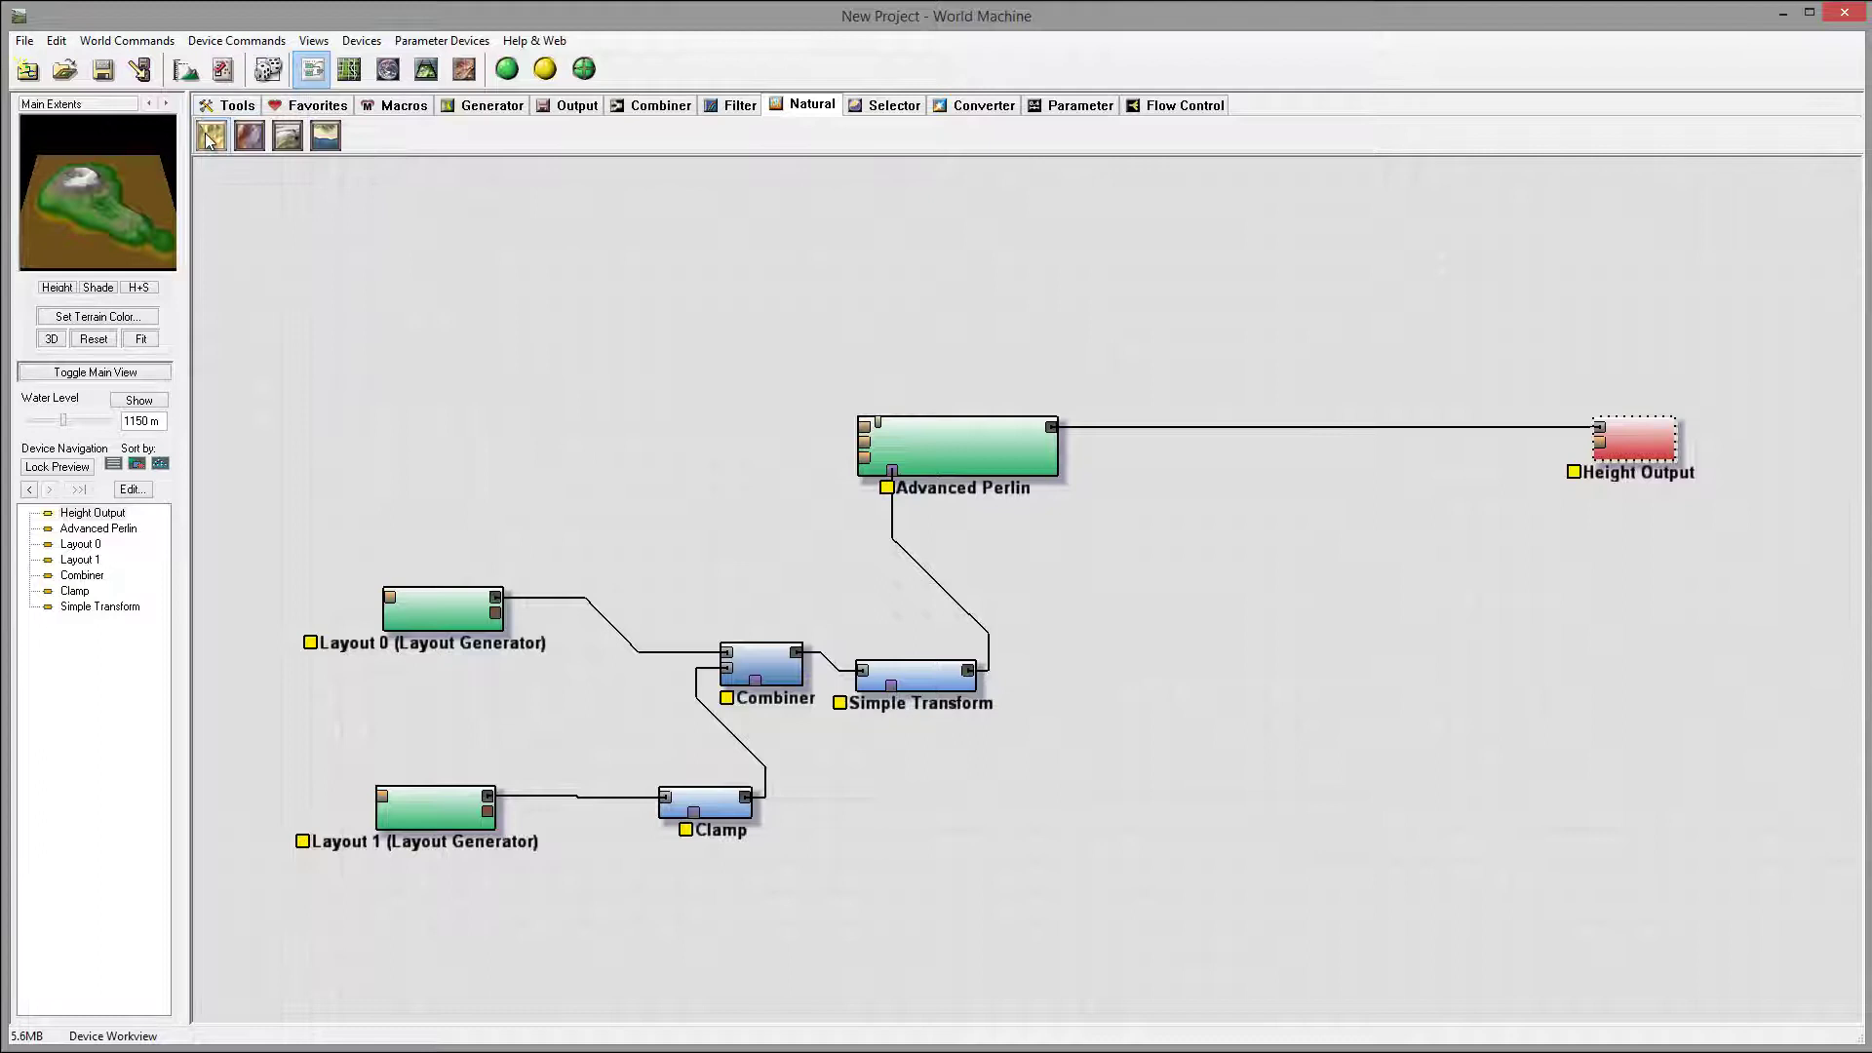
pyautogui.moveTo(208, 139); pyautogui.dragTo(1279, 375)
pyautogui.moveTo(1053, 427); pyautogui.dragTo(1193, 349)
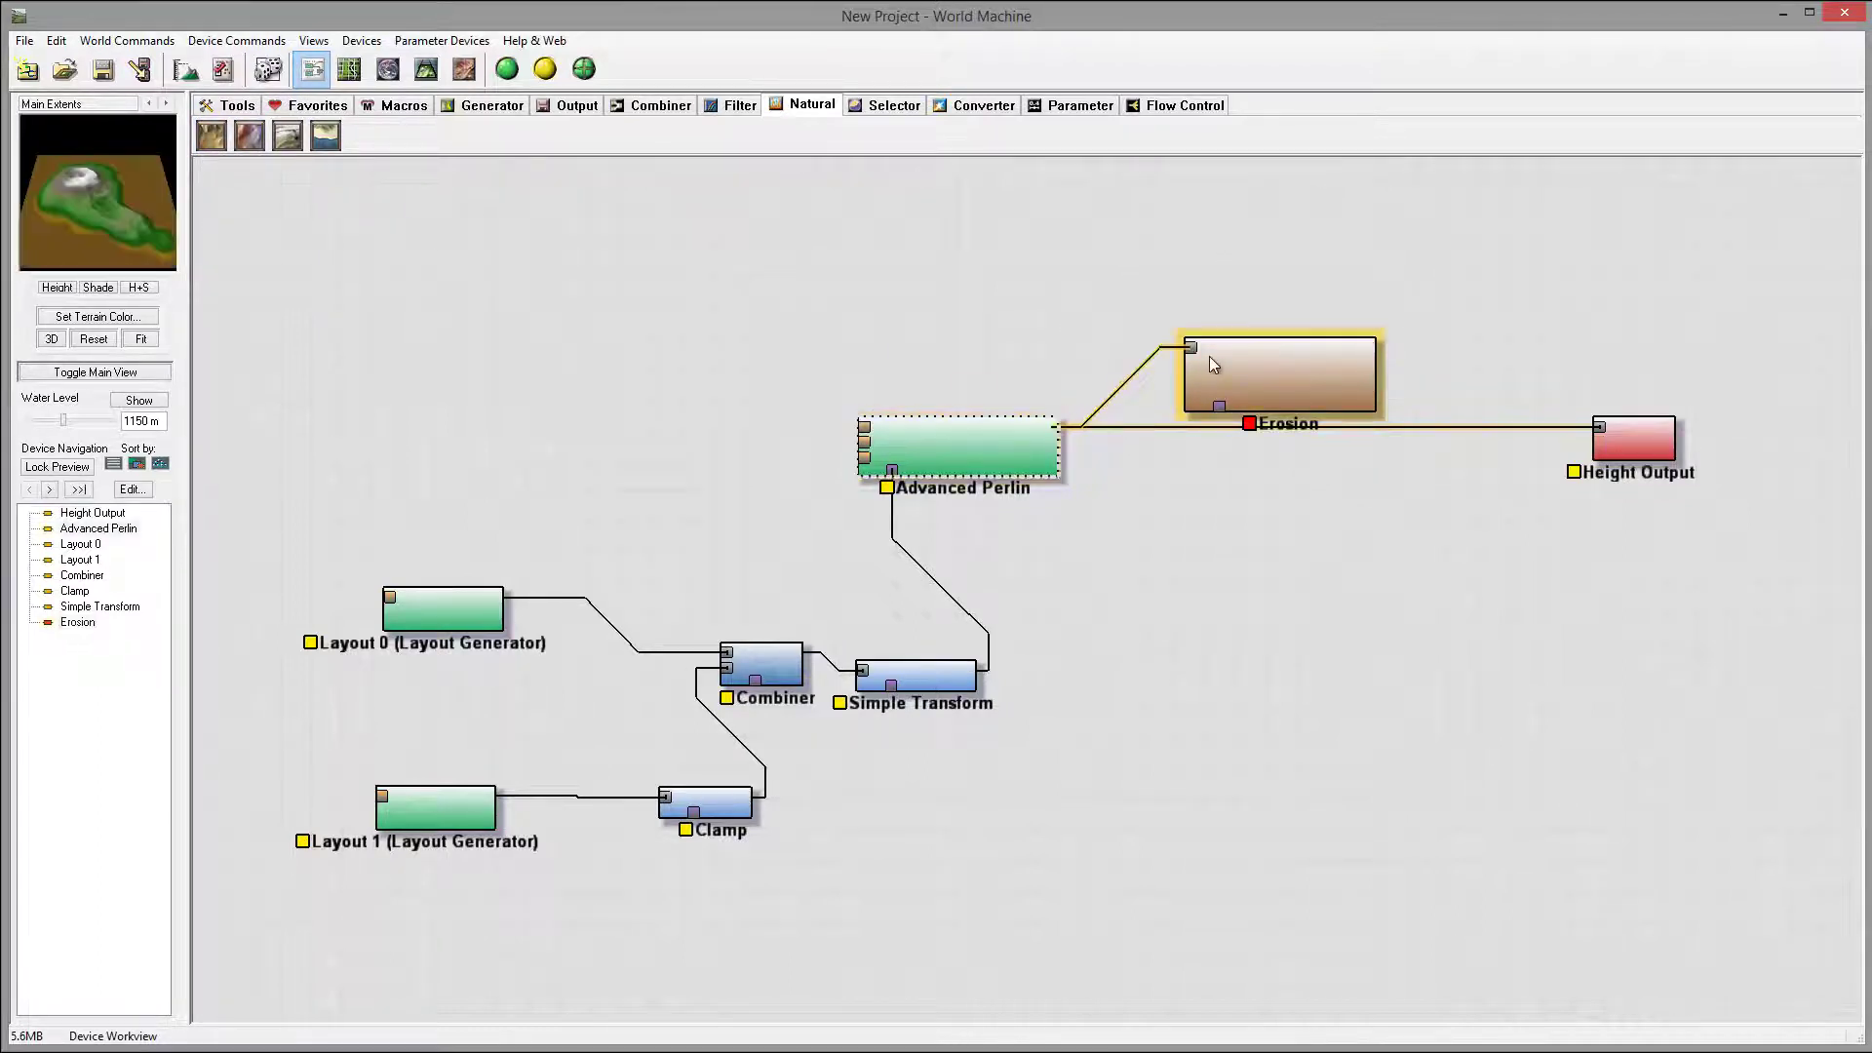
pyautogui.moveTo(1312, 371); pyautogui.dragTo(1322, 447)
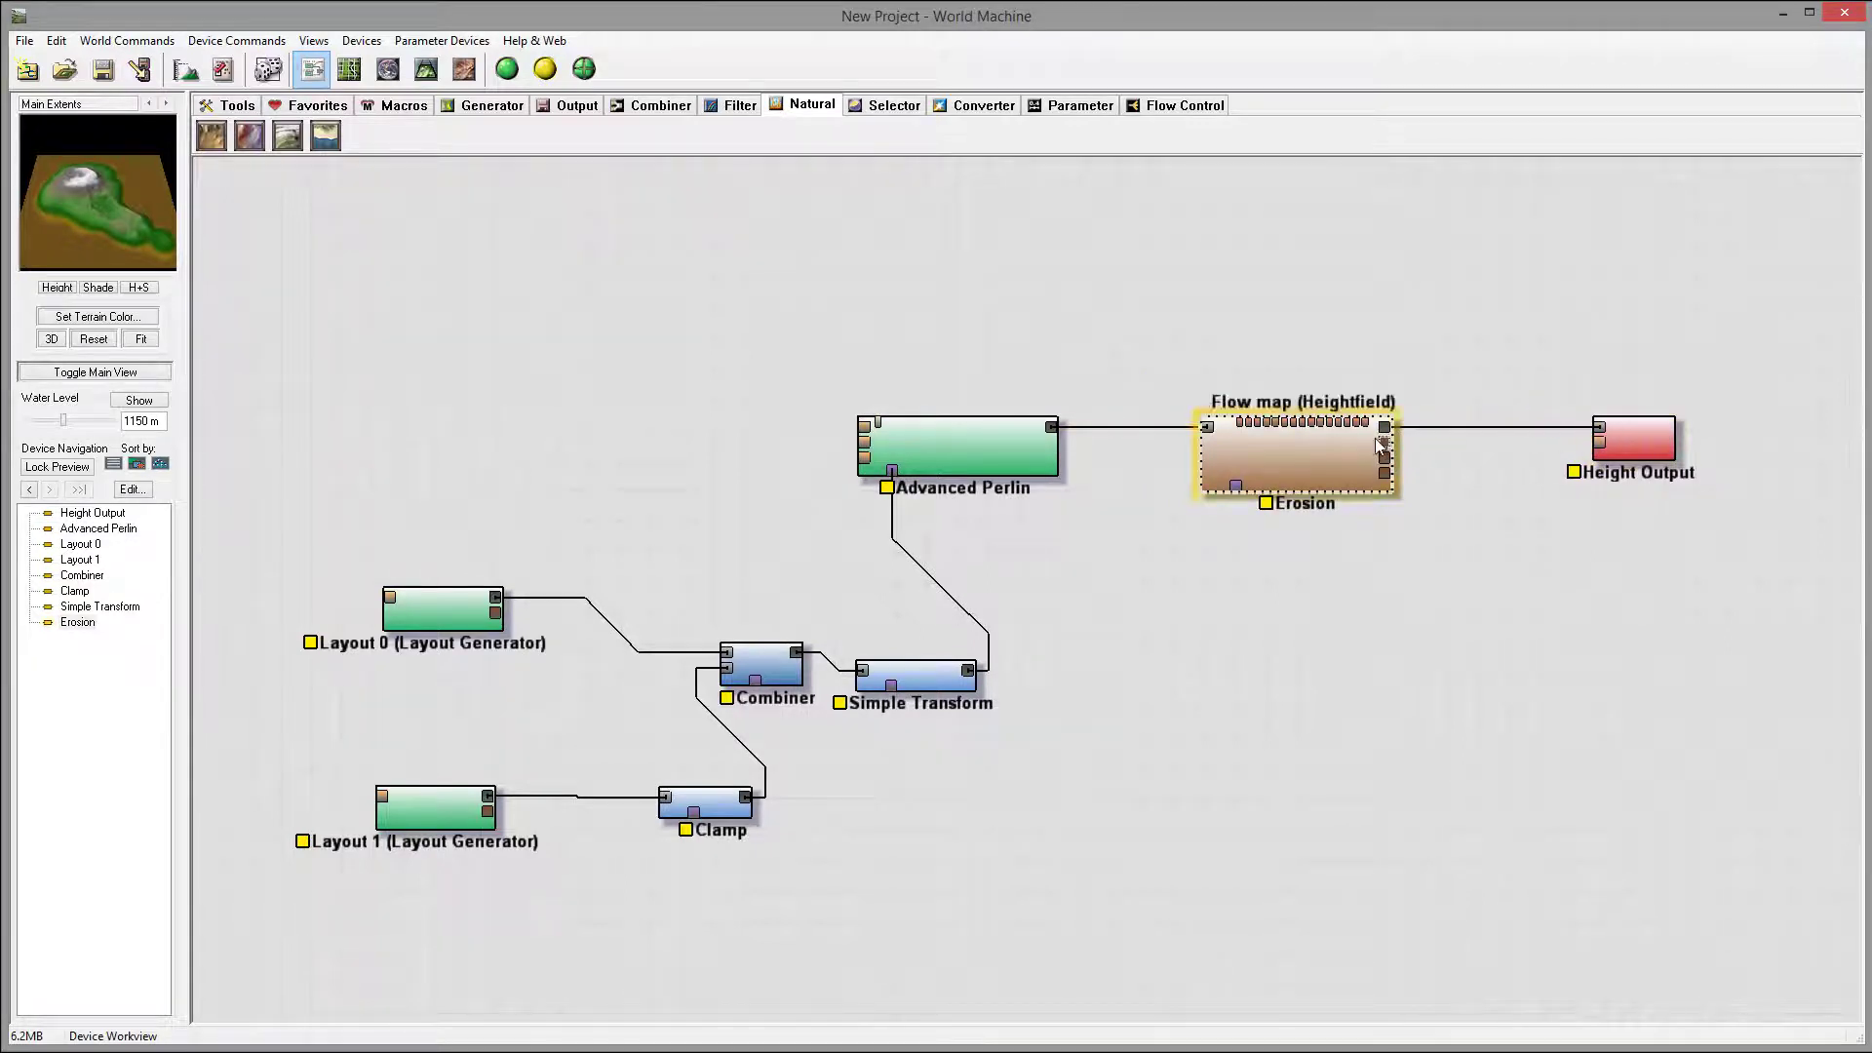
pyautogui.click(1610, 429)
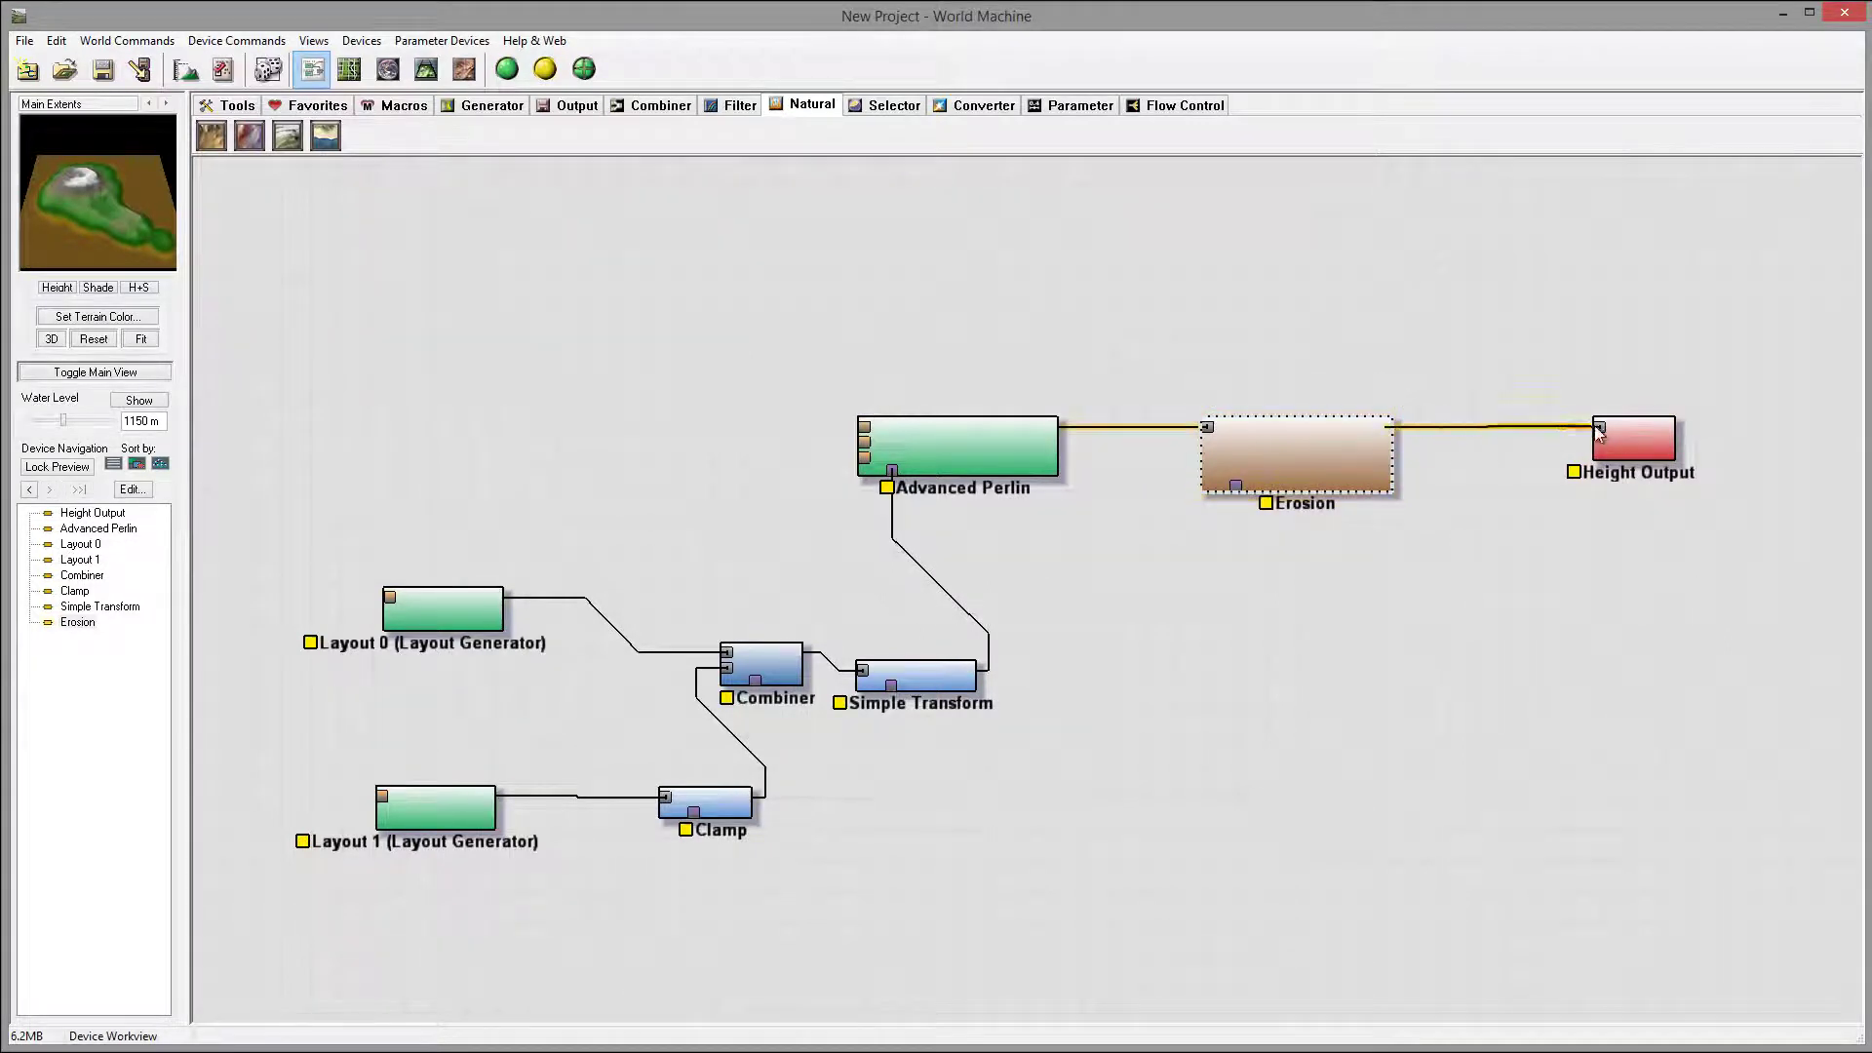
pyautogui.moveTo(1686, 434); pyautogui.dragTo(1732, 426)
pyautogui.moveTo(1308, 472)
pyautogui.mouseDown()
pyautogui.moveTo(1318, 408)
pyautogui.moveTo(1316, 441)
pyautogui.mouseUp()
pyautogui.click(1679, 431)
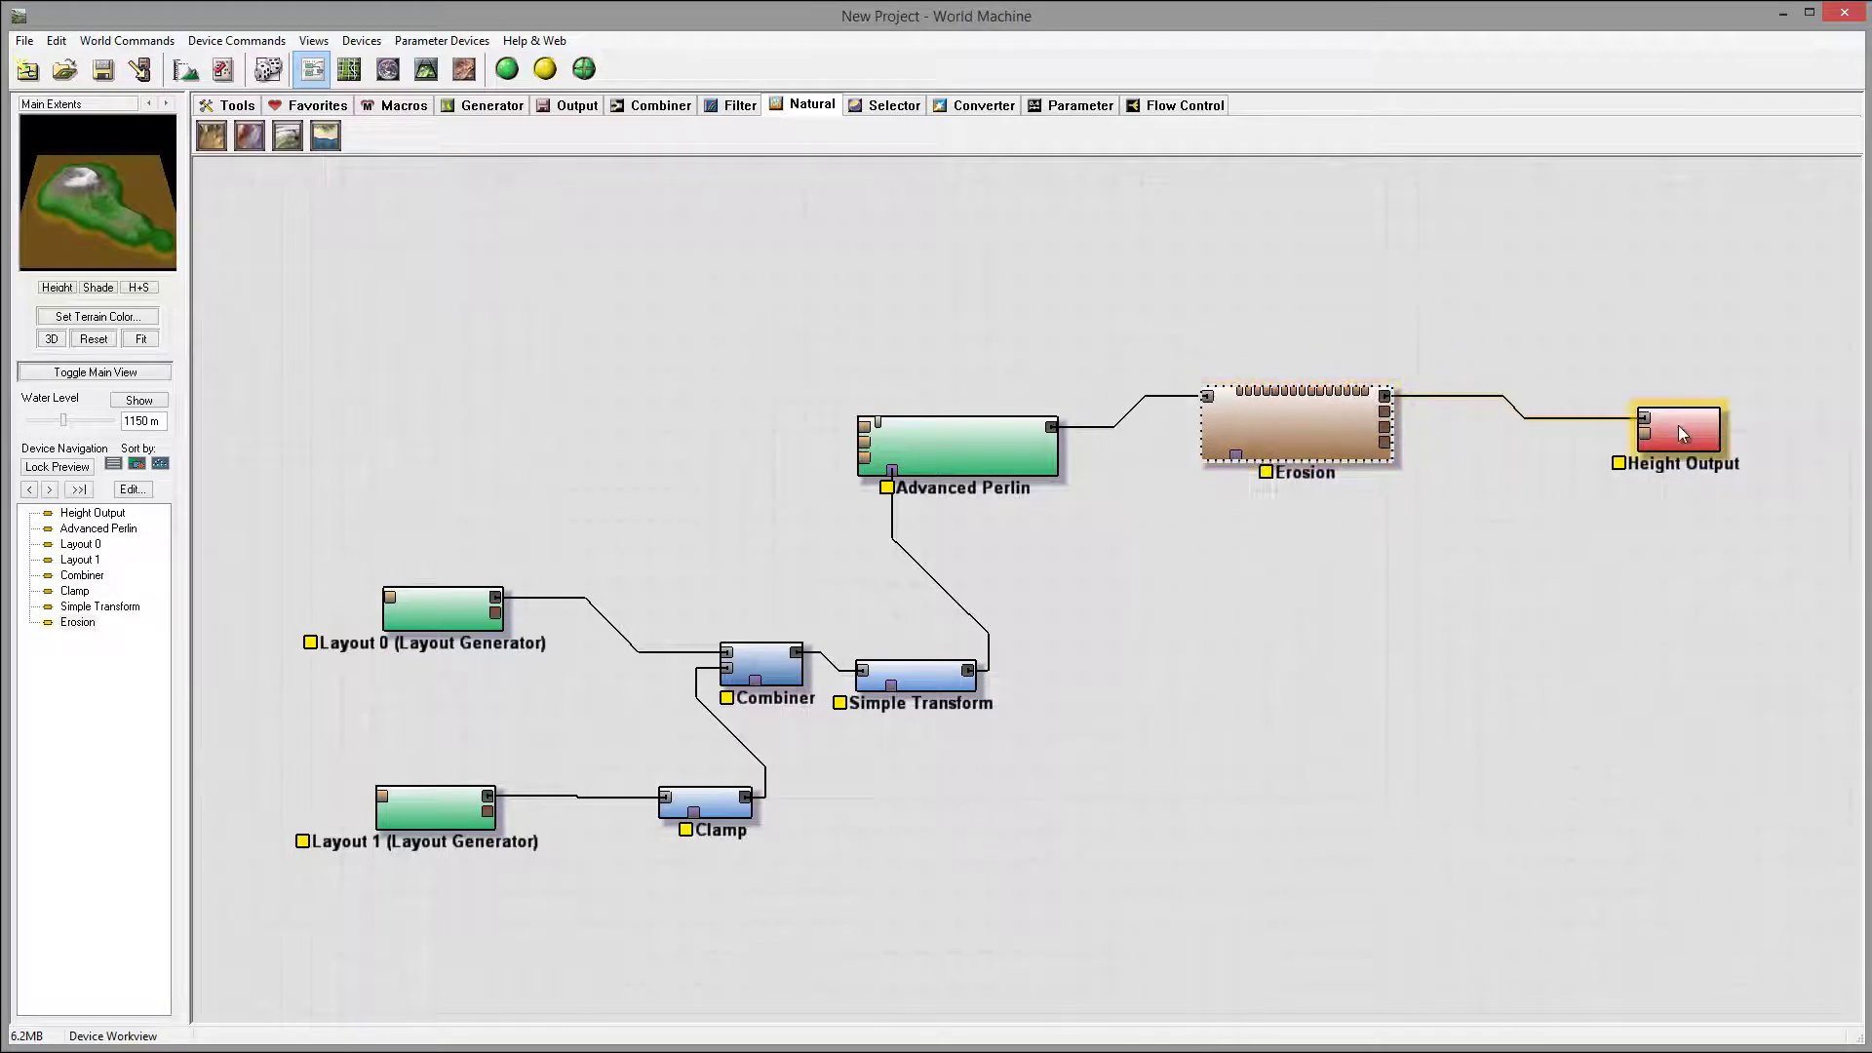
pyautogui.moveTo(1680, 431); pyautogui.dragTo(1677, 412)
pyautogui.click(1307, 412)
# Set erosion to Channeled Erosion with geological-time enhancement, erosive power 0.793 and sediment carry 0.254.
pyautogui.doubleClick(1297, 425)
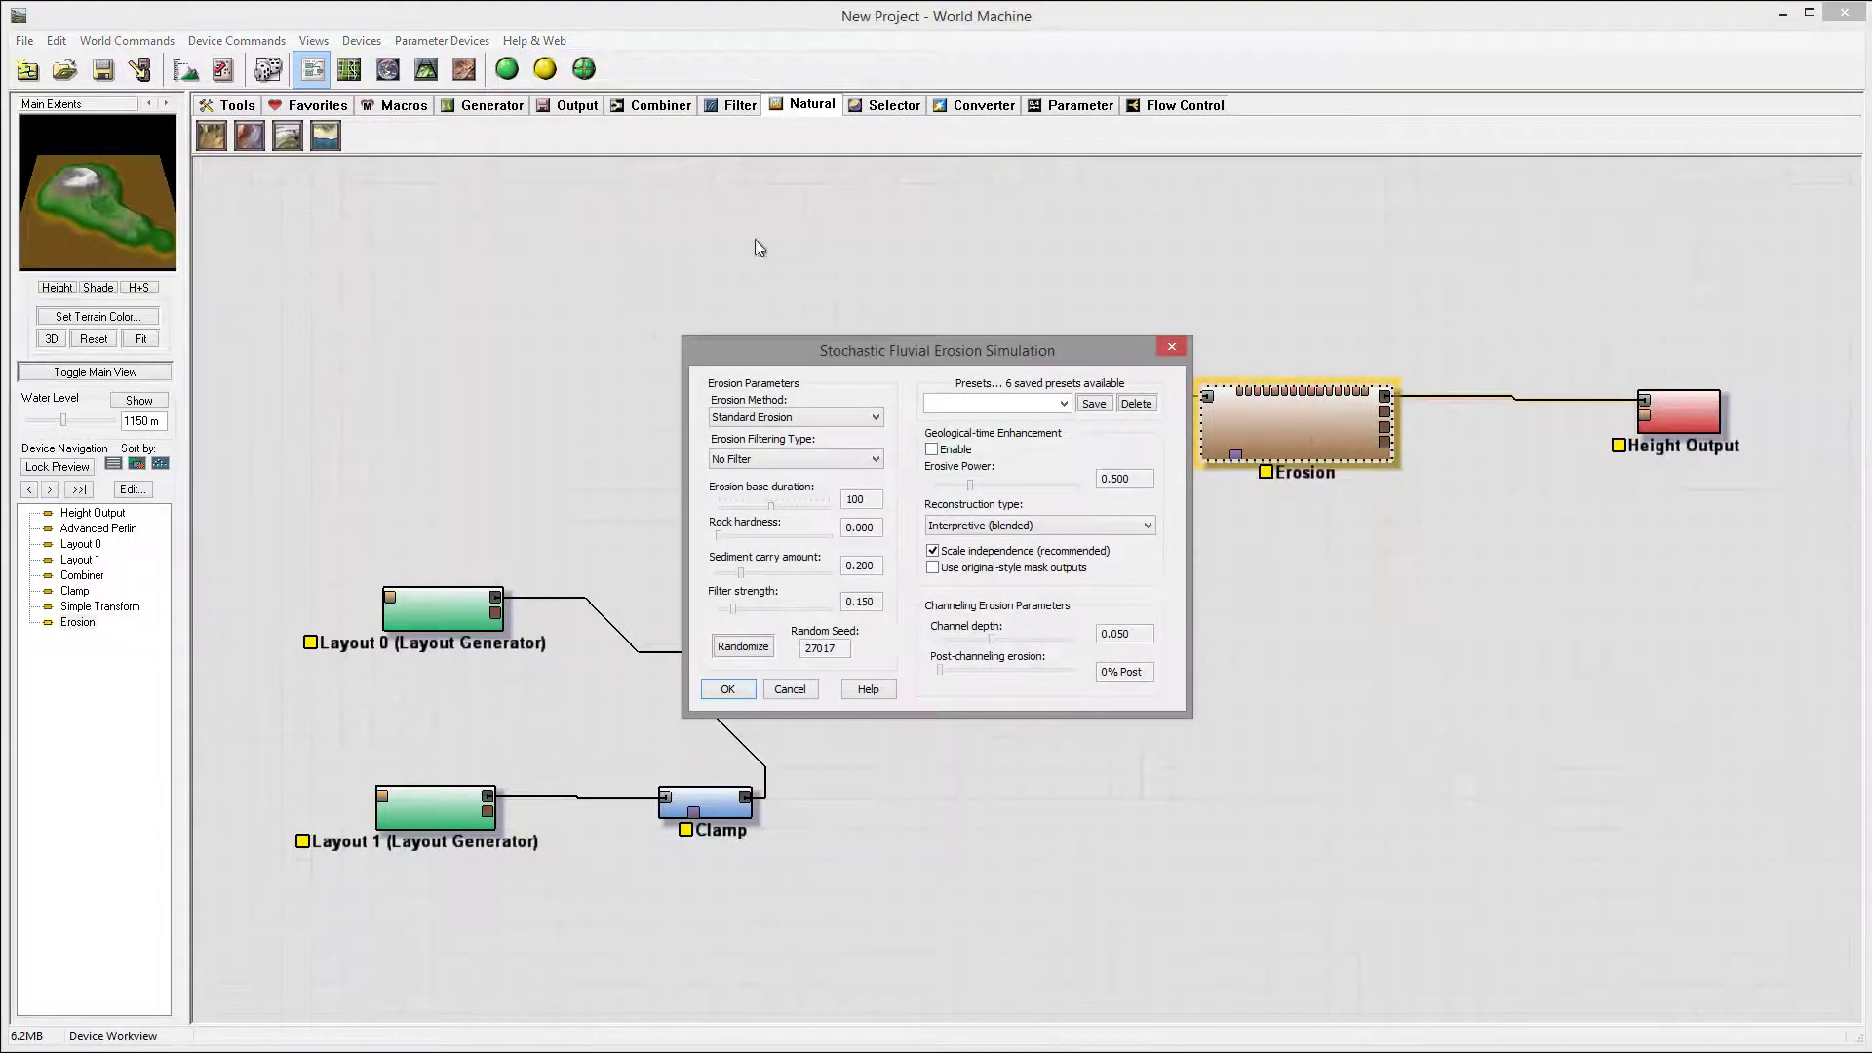
pyautogui.click(854, 420)
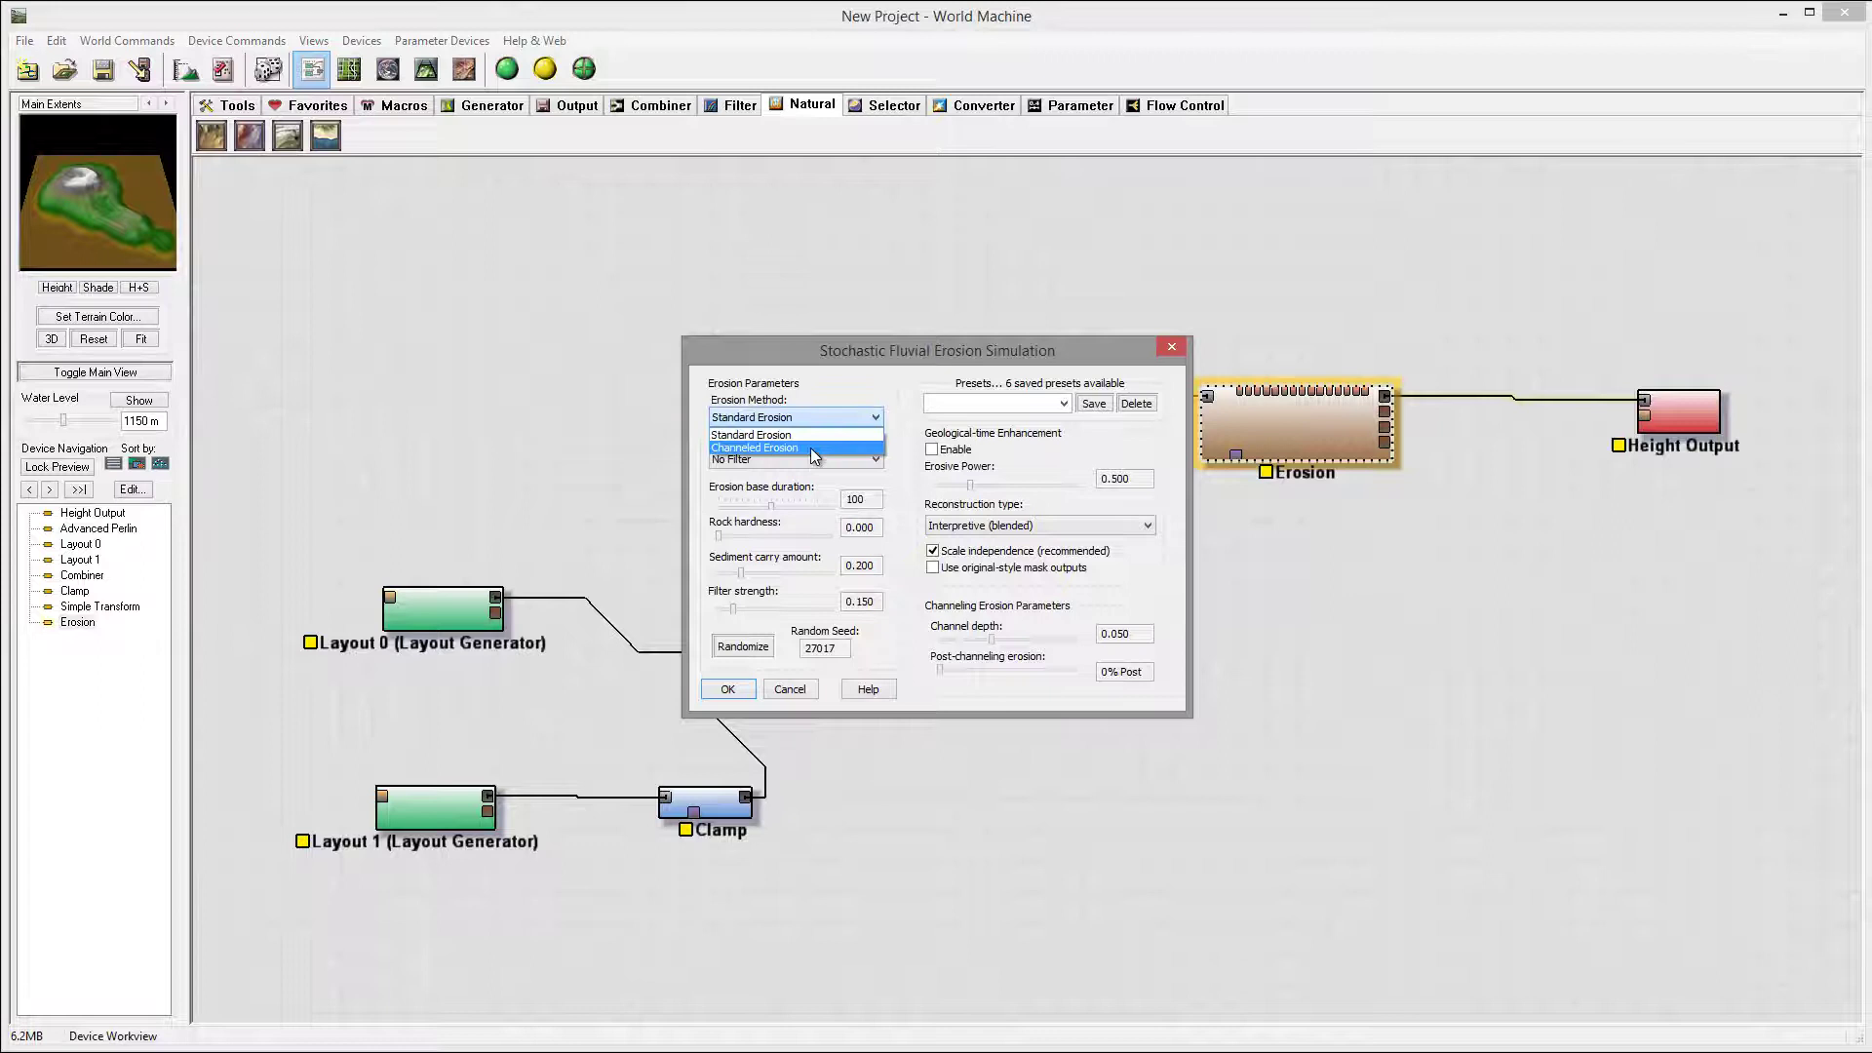
pyautogui.click(810, 448)
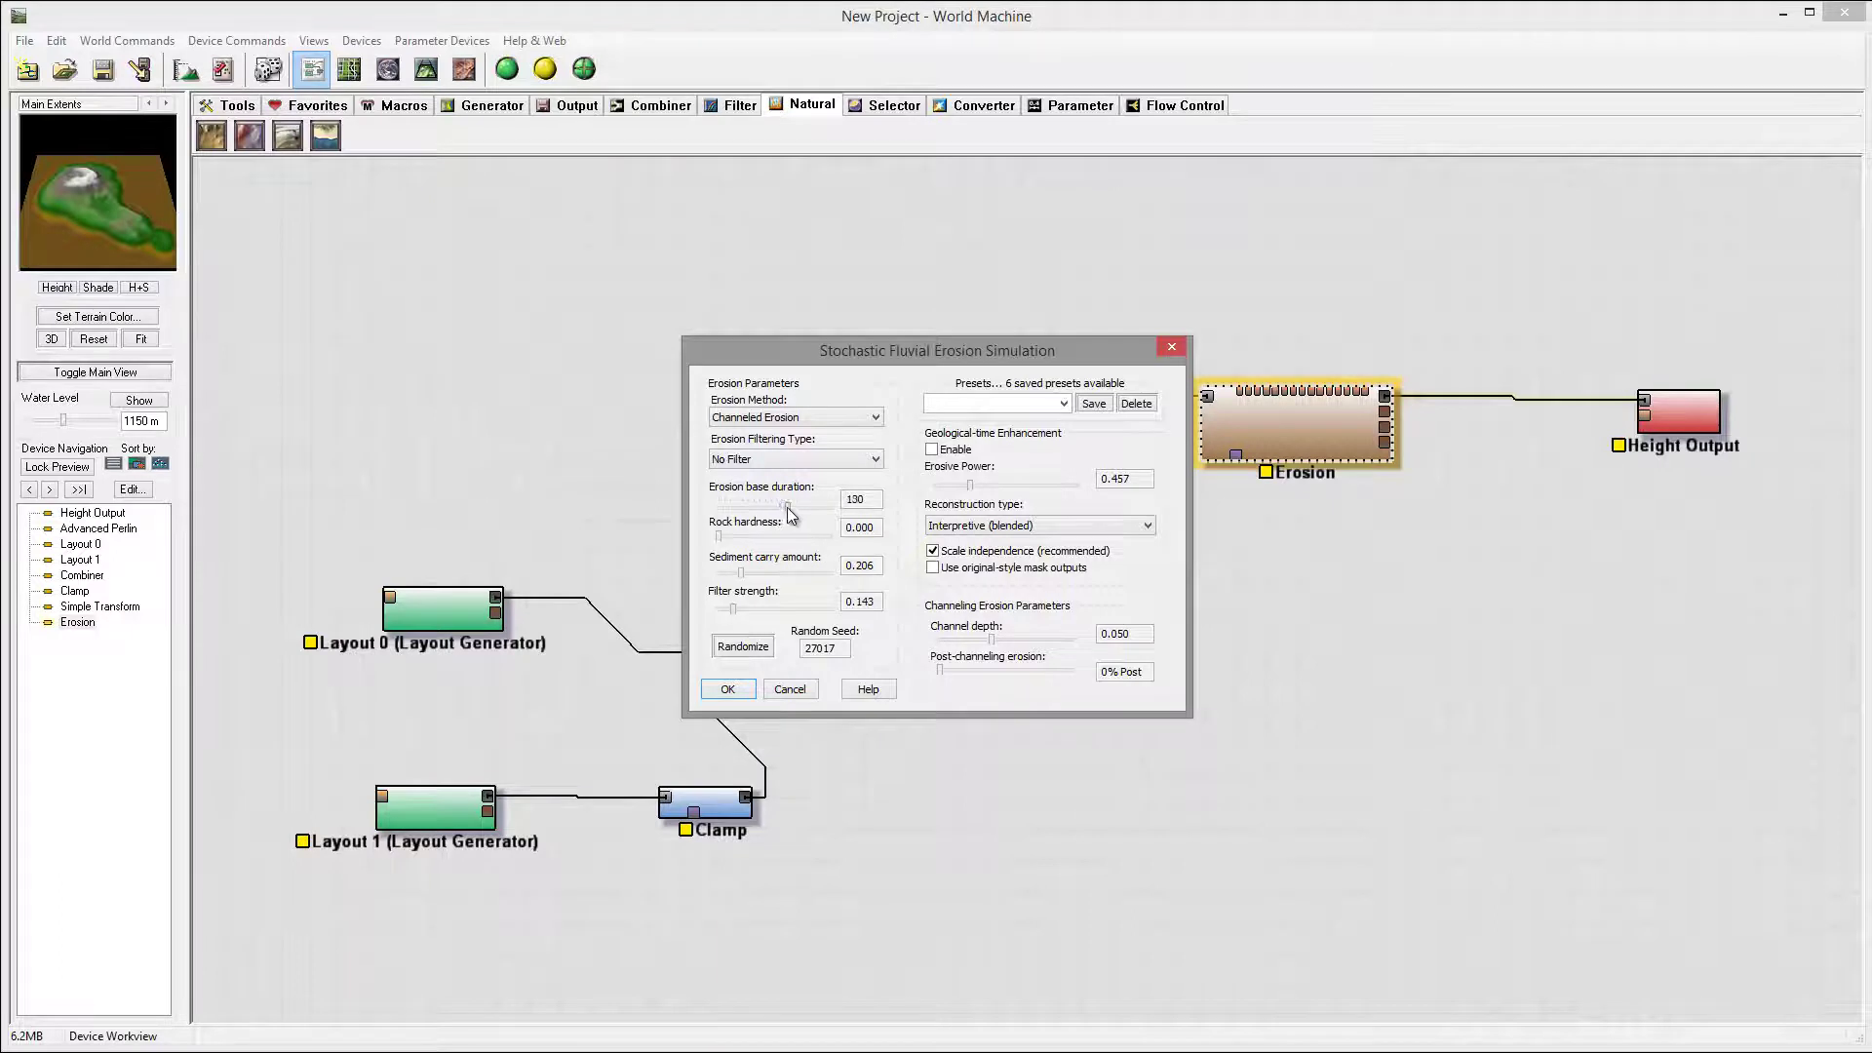
pyautogui.click(931, 449)
pyautogui.click(975, 485)
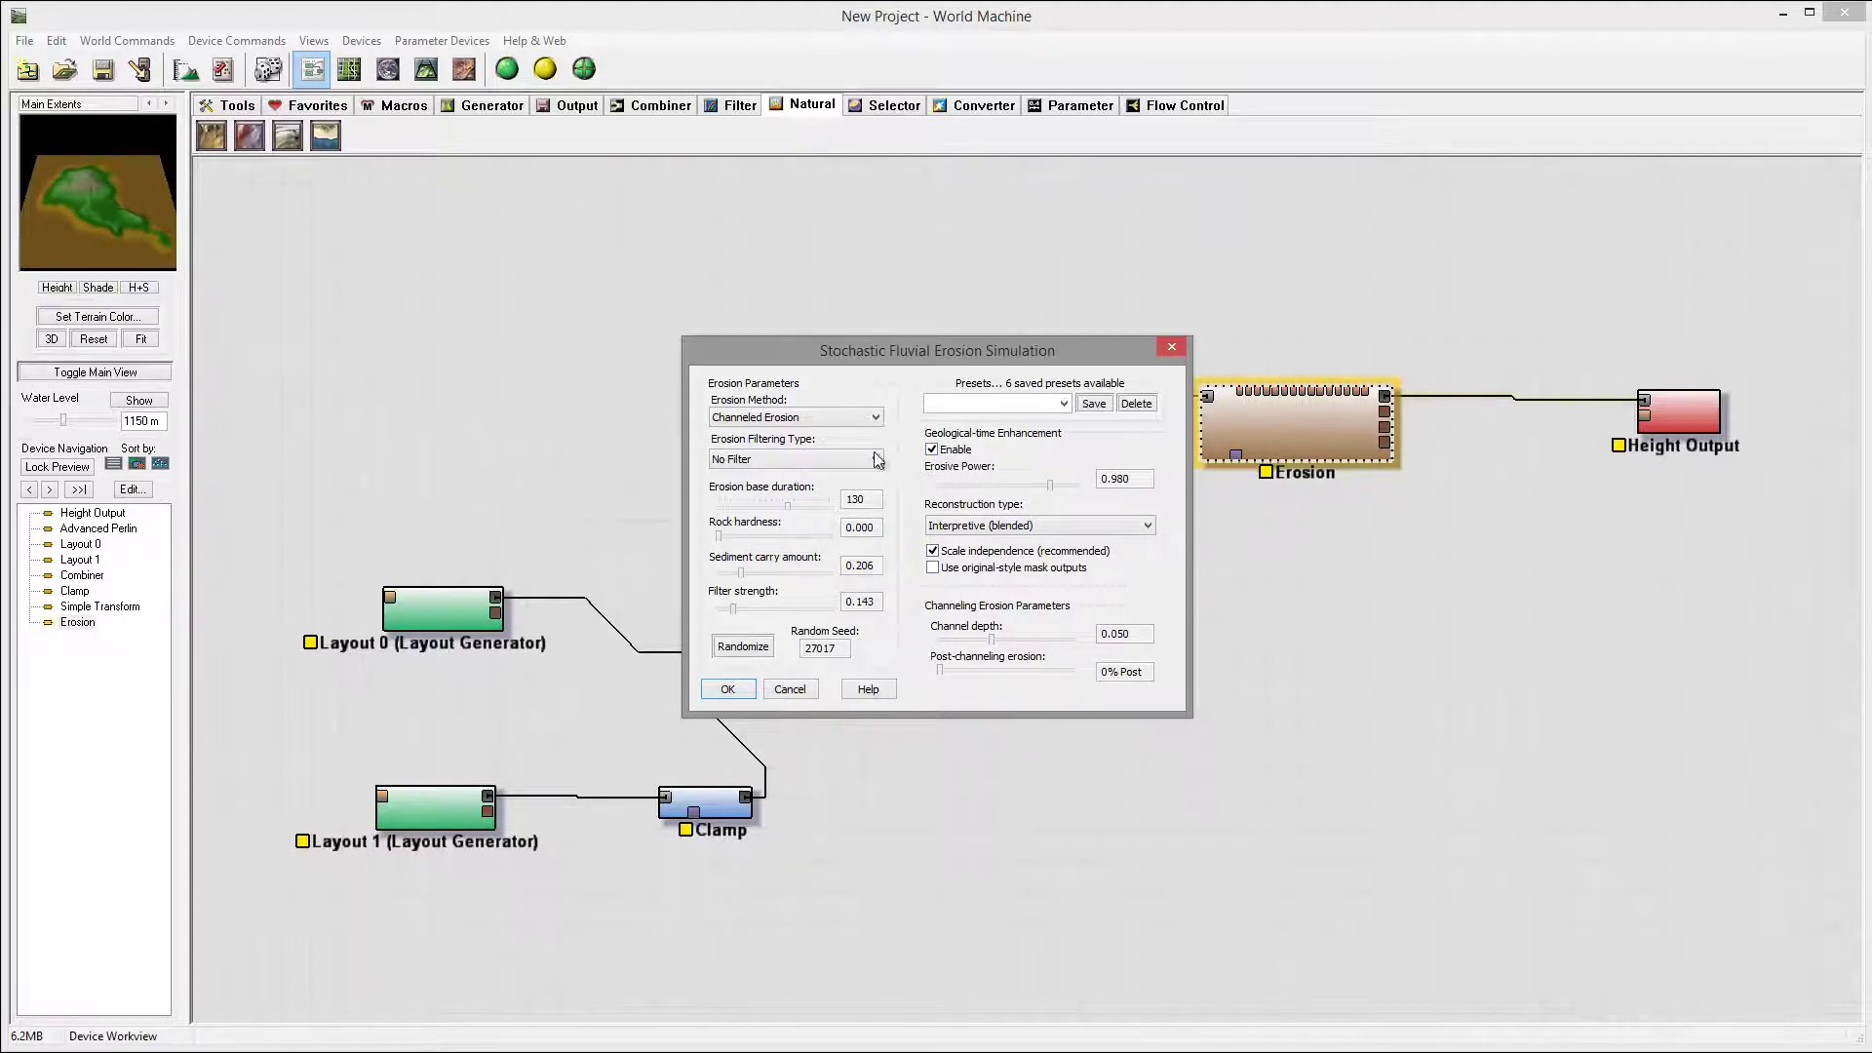
pyautogui.moveTo(1050, 485); pyautogui.dragTo(993, 494)
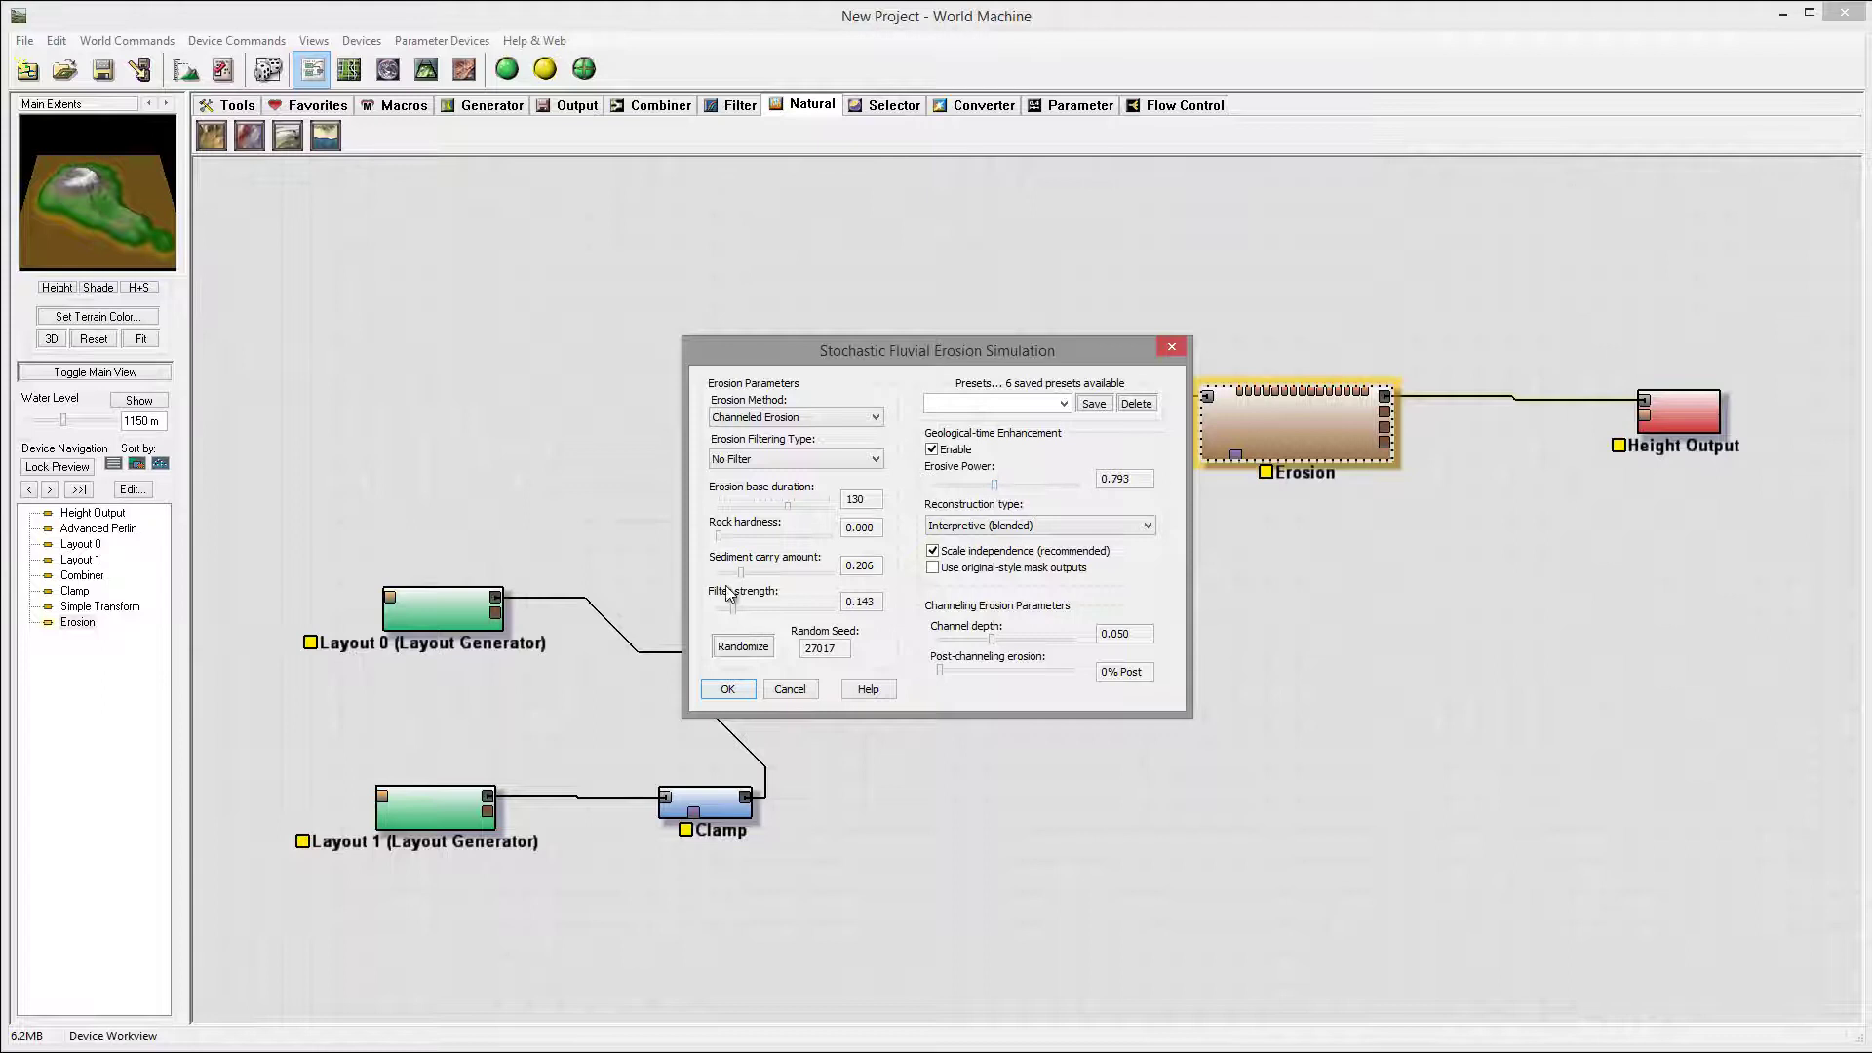
pyautogui.moveTo(752, 571); pyautogui.dragTo(731, 538)
# Accept the erosion settings, build the terrain, and orbit the 3D view around the snowy peak.
pyautogui.click(727, 688)
pyautogui.click(427, 68)
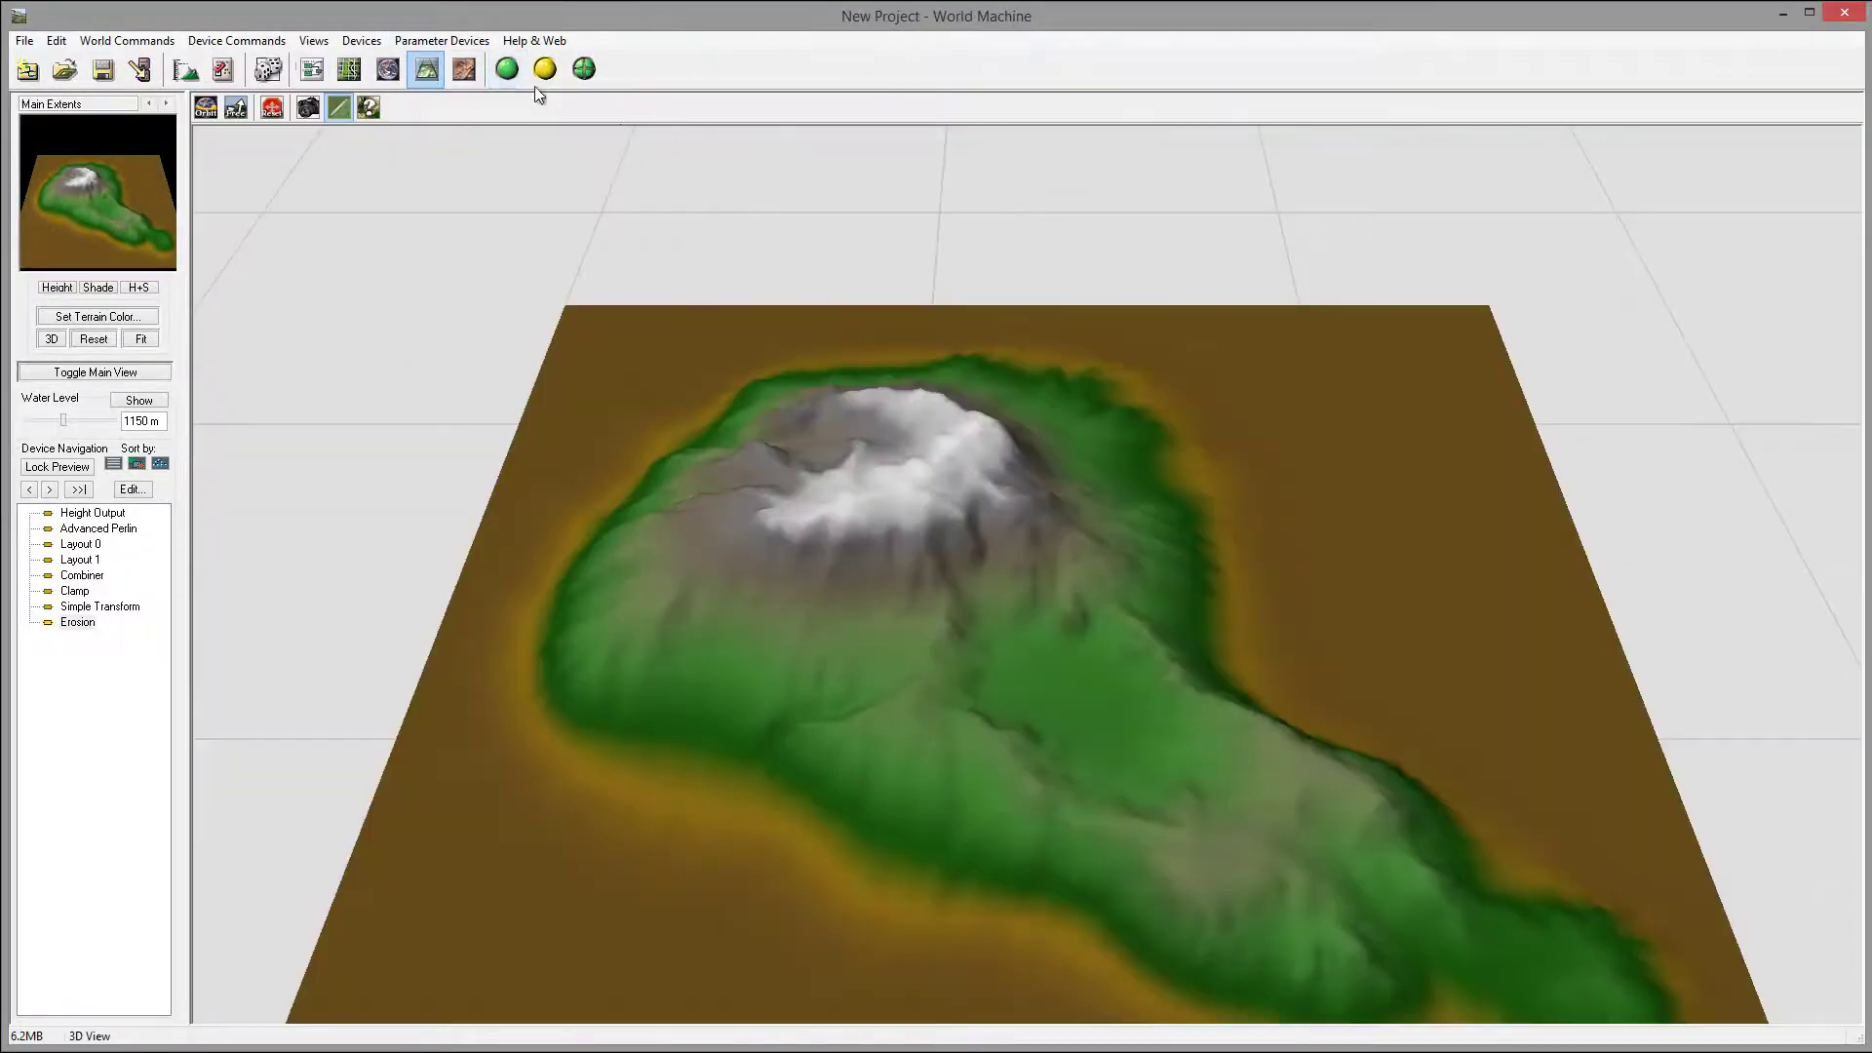
pyautogui.click(511, 69)
pyautogui.moveTo(1015, 556); pyautogui.dragTo(1065, 539)
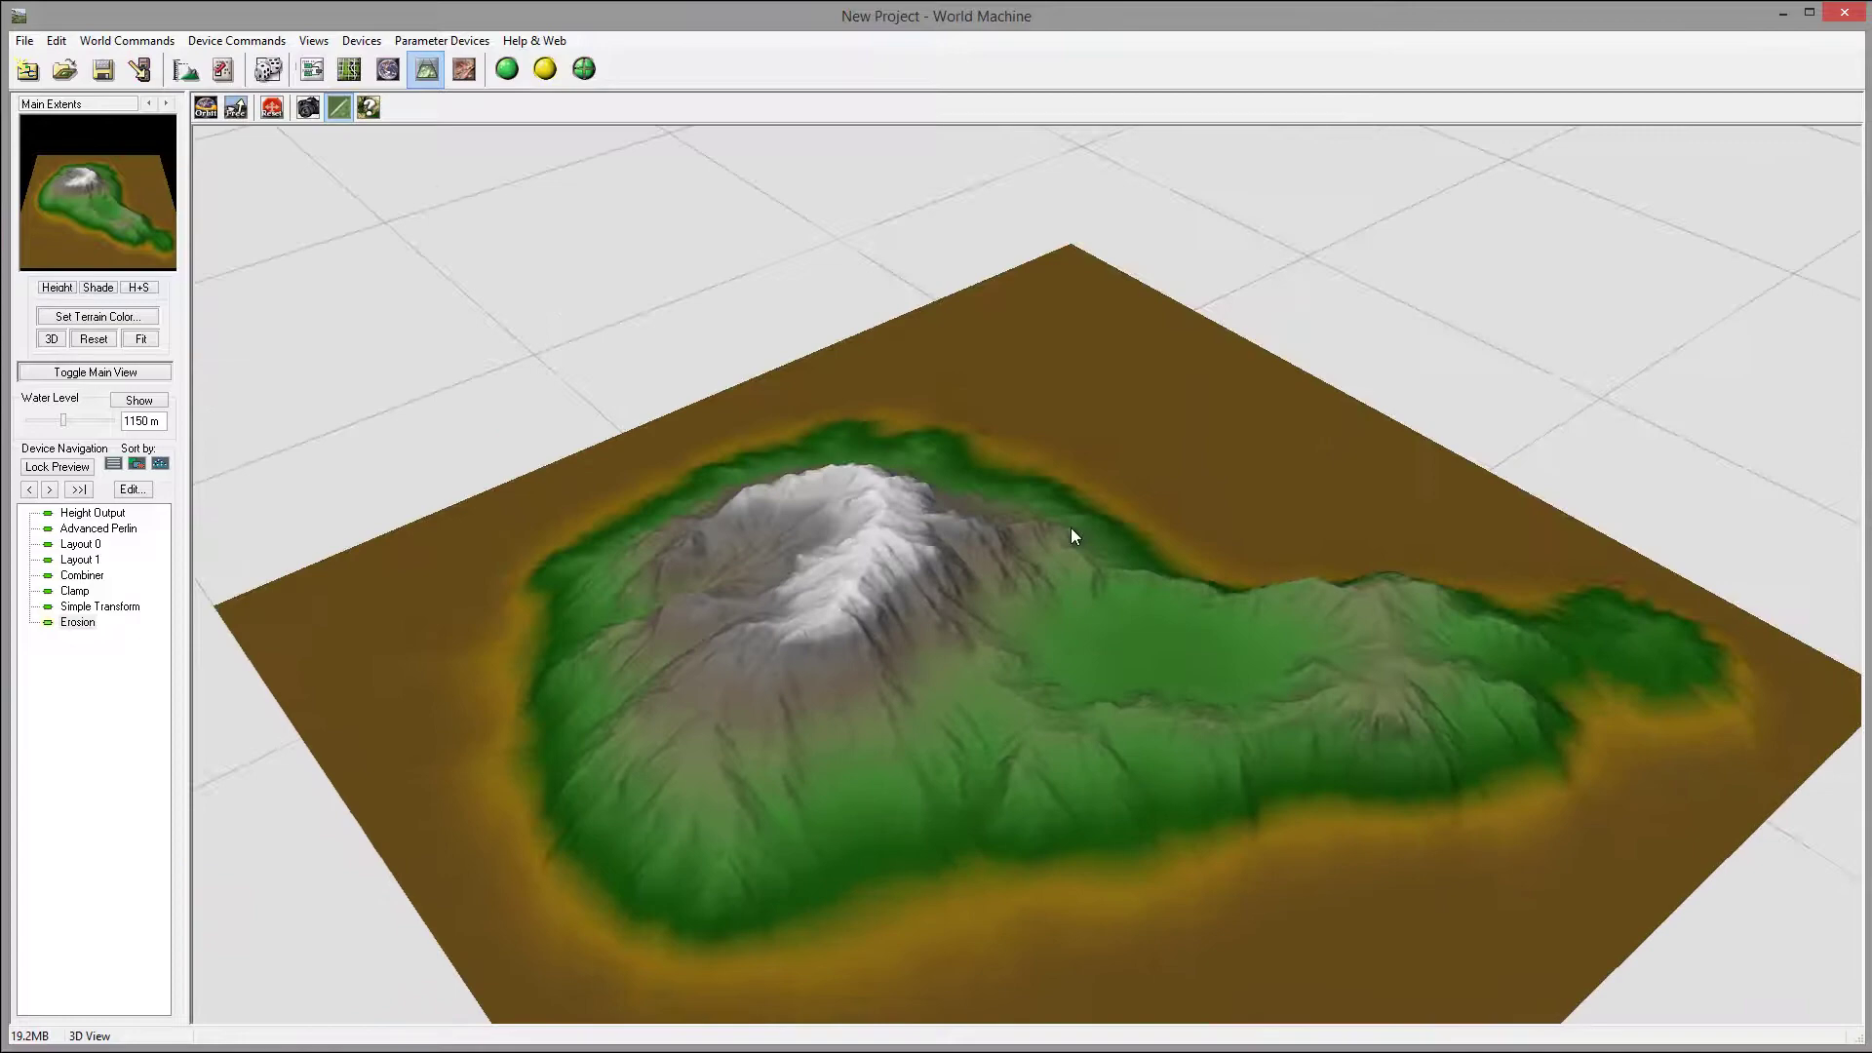
pyautogui.moveTo(1072, 535); pyautogui.dragTo(1065, 441)
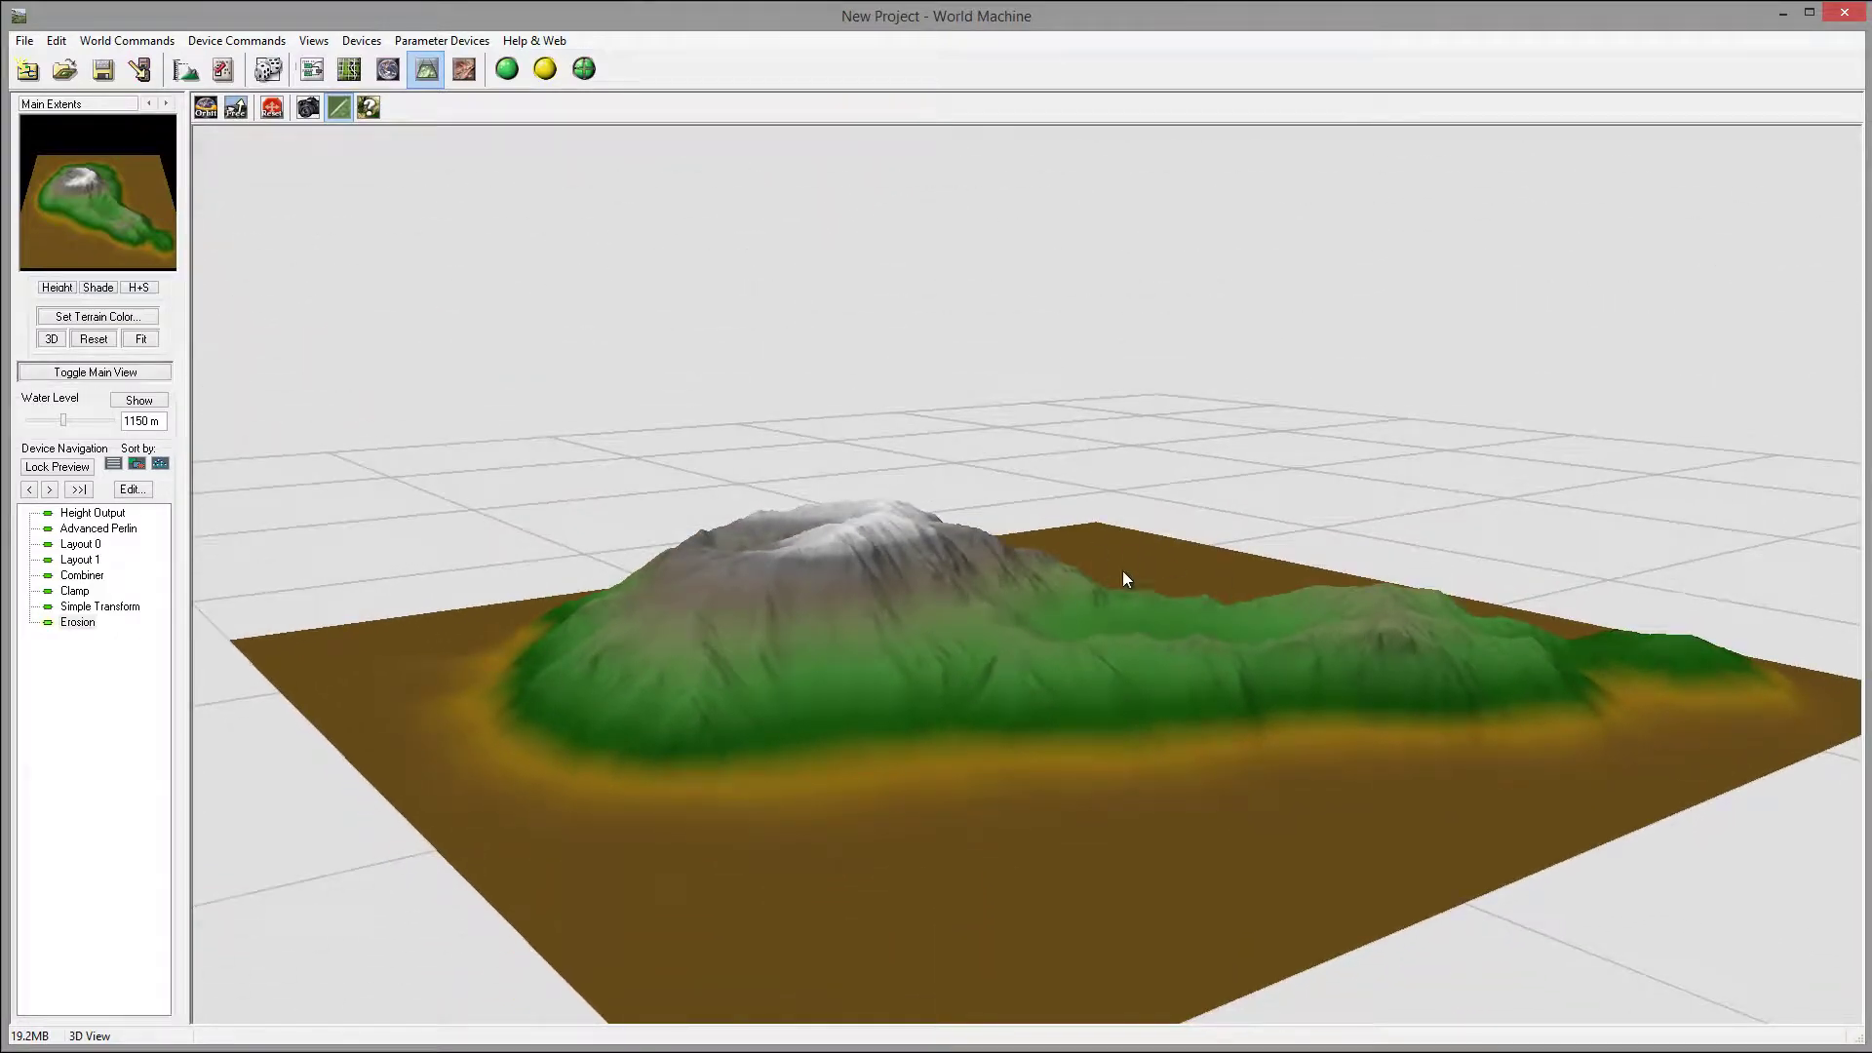
pyautogui.moveTo(1126, 579); pyautogui.dragTo(1302, 476)
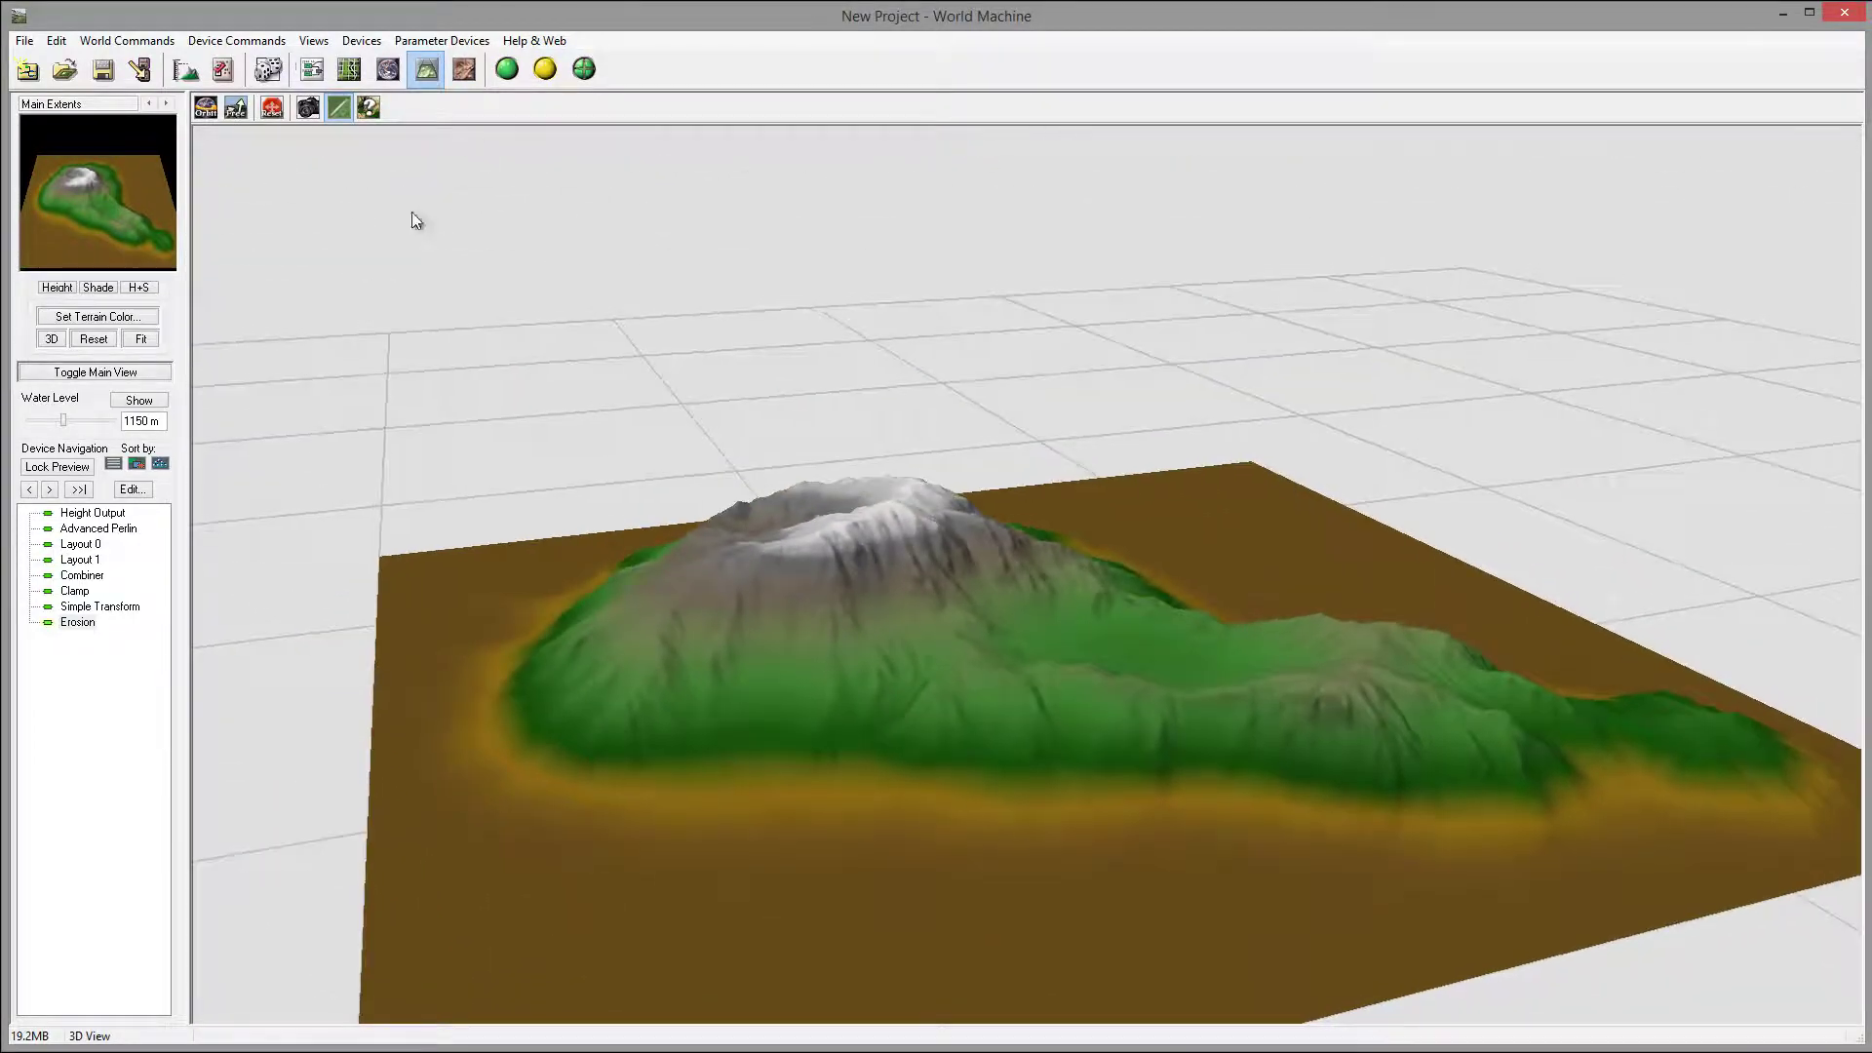
# Raise the project build resolution in Project Settings from 513 x 513 to 4097 x 4097.
pyautogui.click(185, 68)
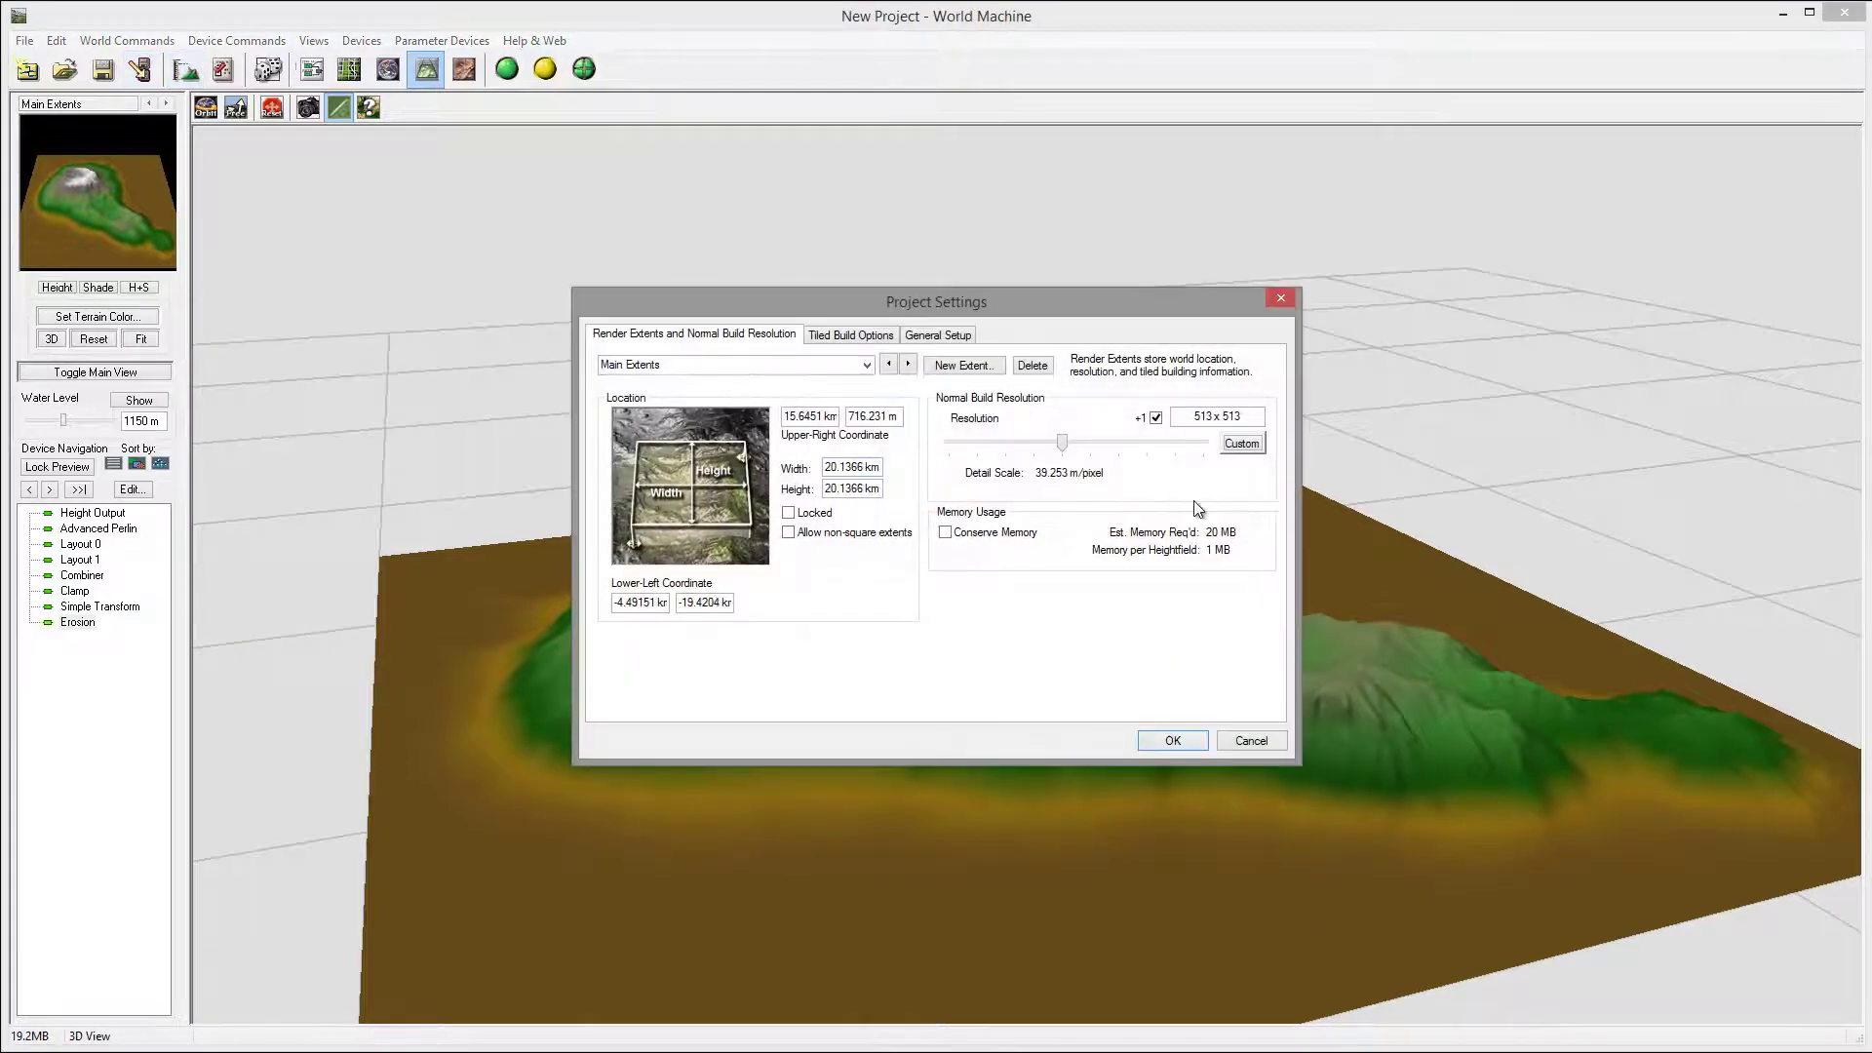
pyautogui.moveTo(1060, 295); pyautogui.dragTo(553, 171)
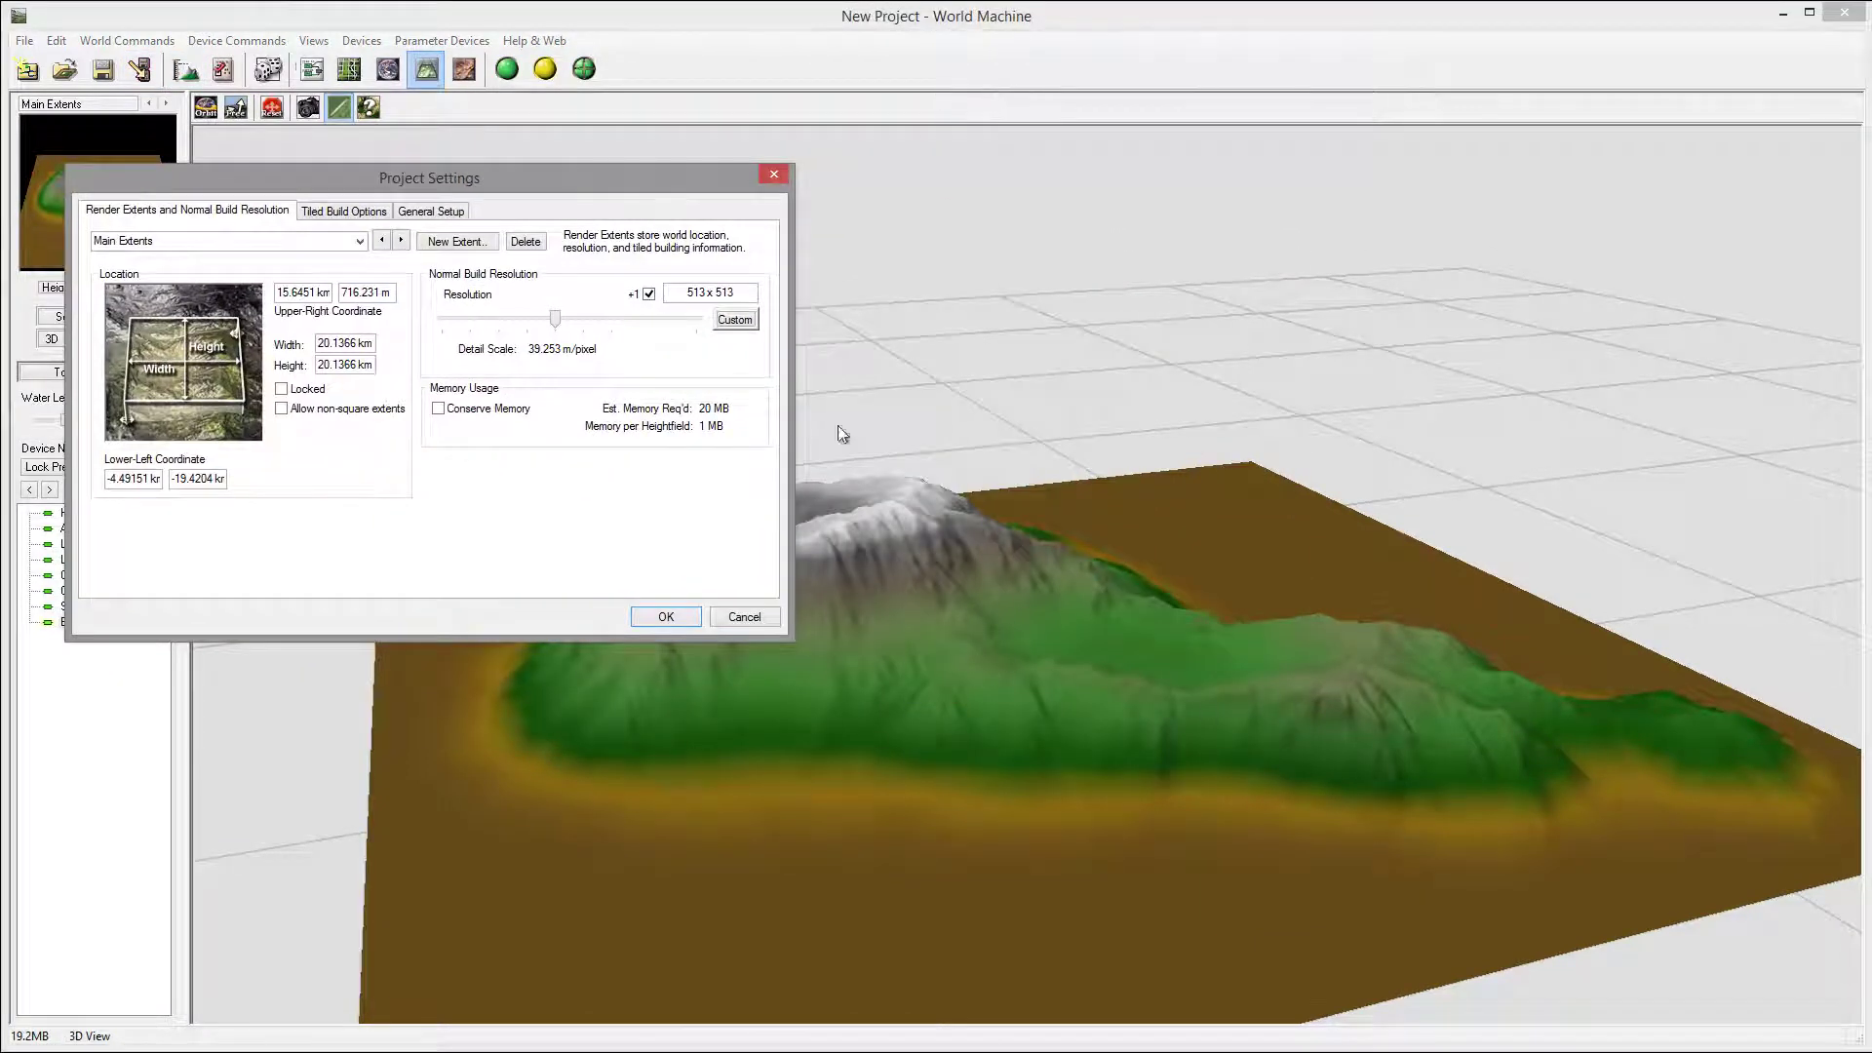
pyautogui.moveTo(554, 321); pyautogui.dragTo(639, 318)
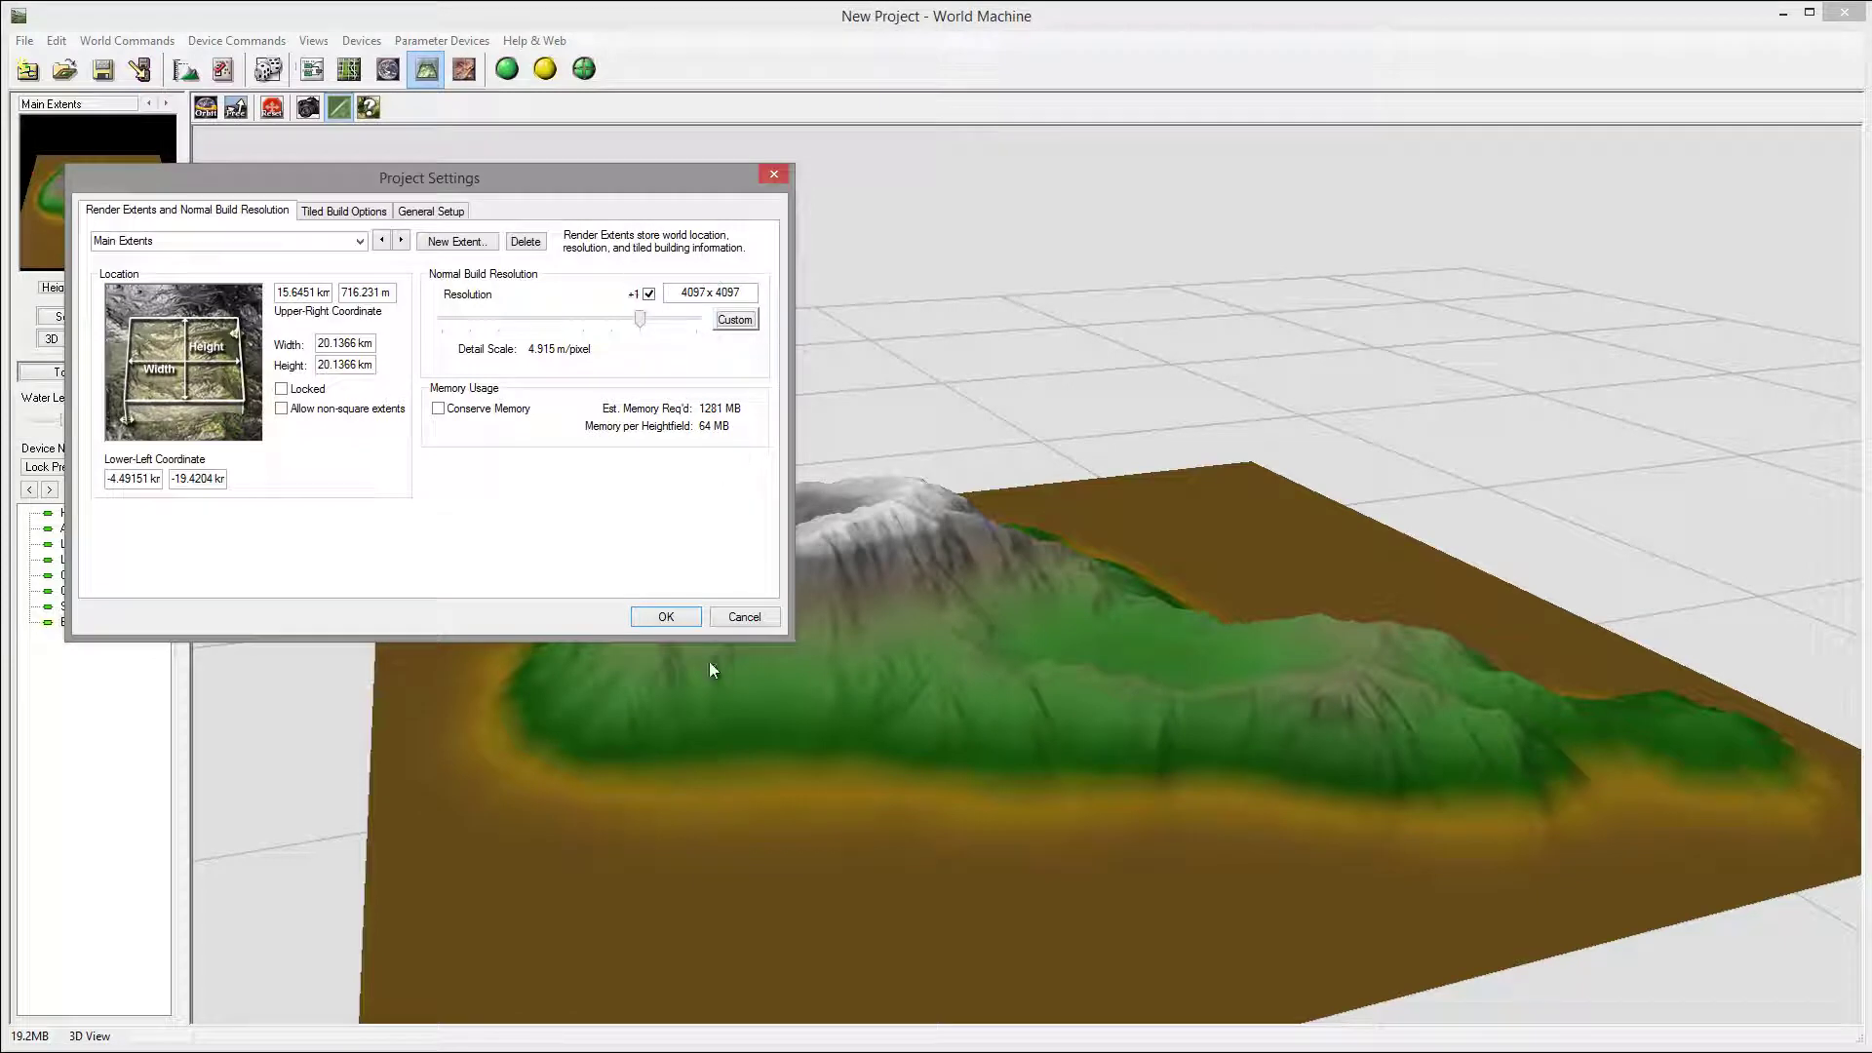
pyautogui.click(660, 615)
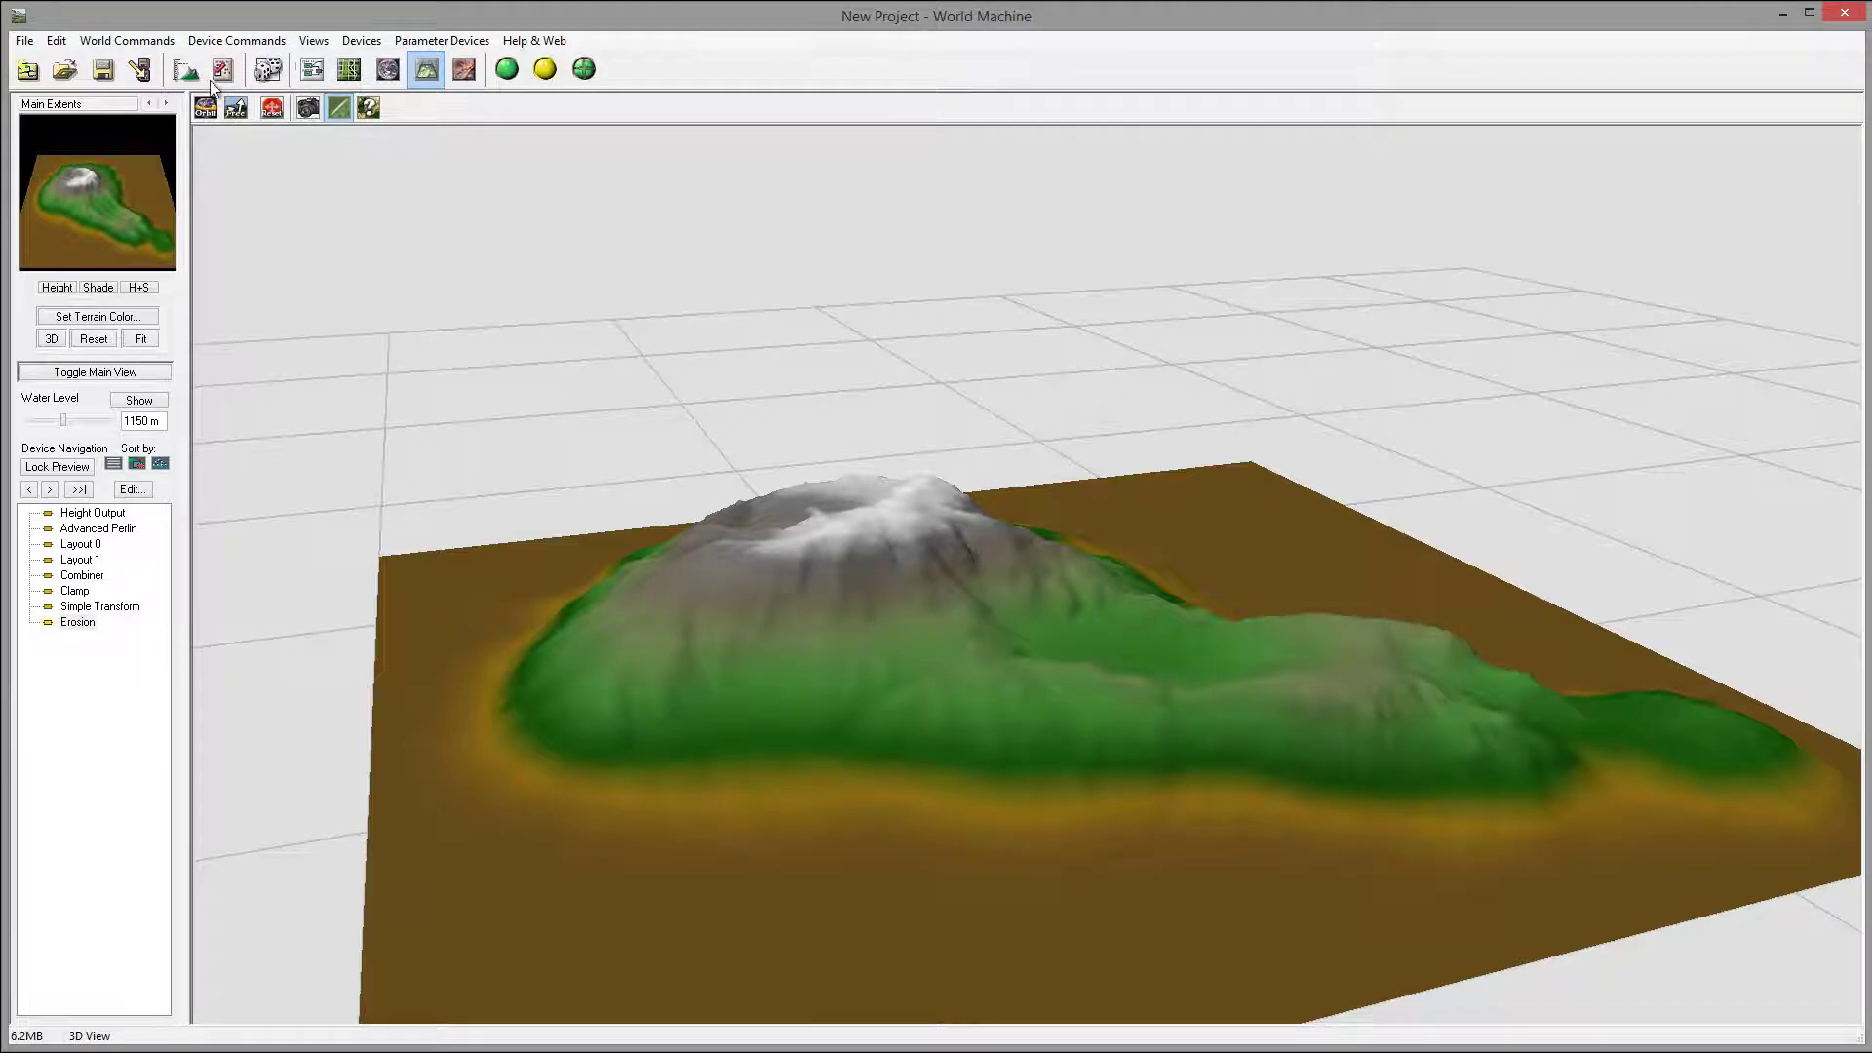
# Shift the Erosion and Height Output nodes and place three Bitmap Output nodes below.
pyautogui.click(319, 76)
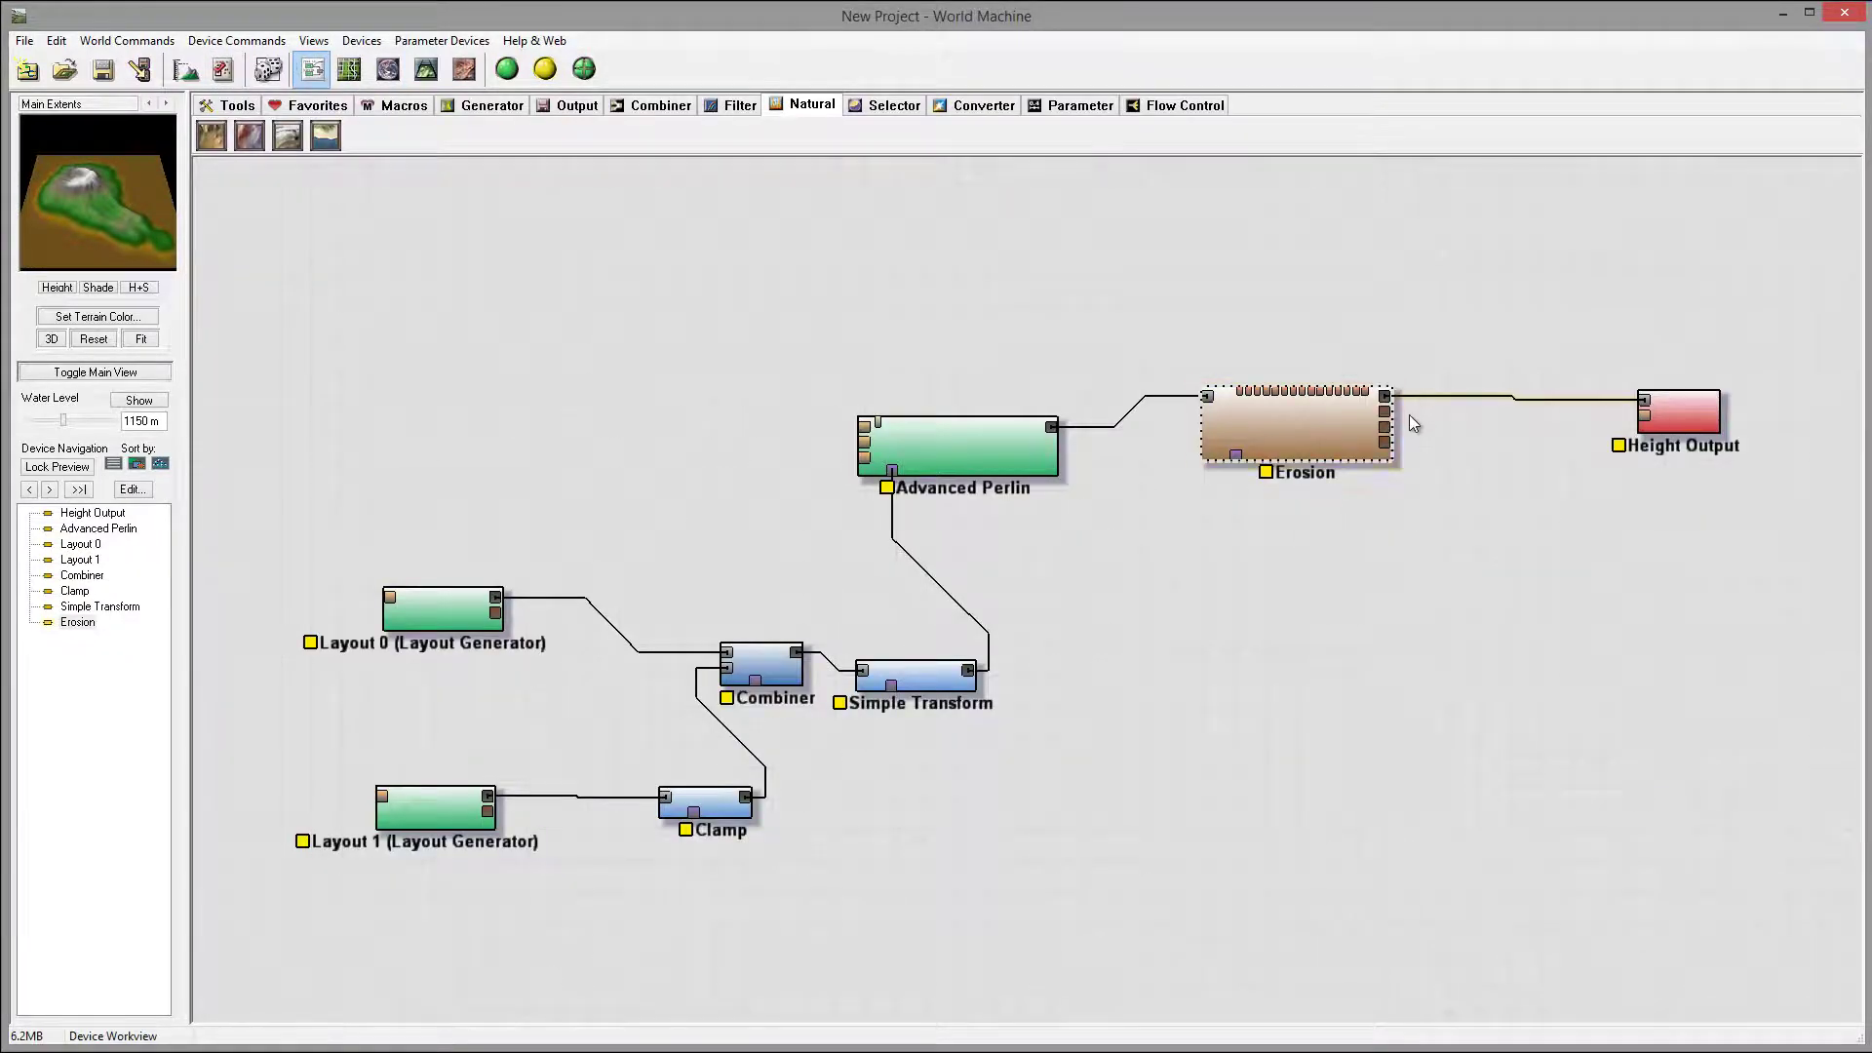
pyautogui.moveTo(1343, 433); pyautogui.dragTo(1307, 455)
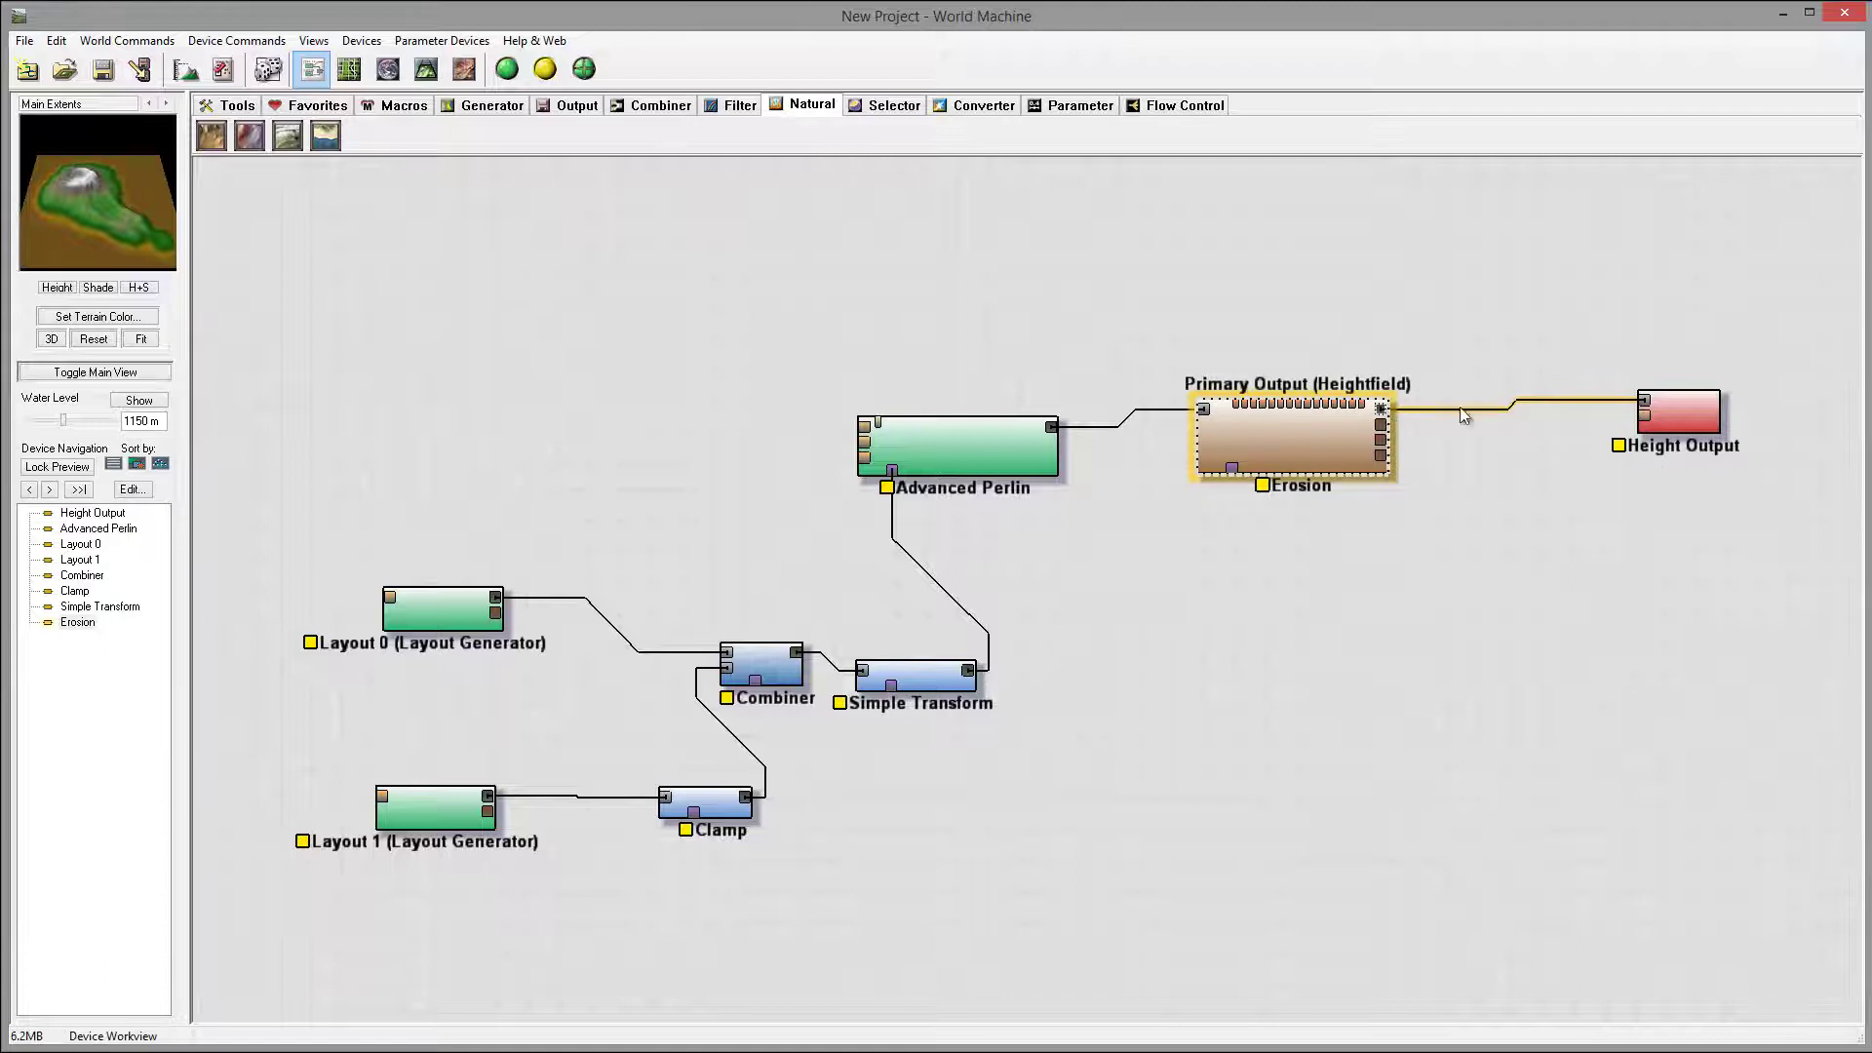
pyautogui.moveTo(1714, 430)
pyautogui.mouseDown()
pyautogui.moveTo(1718, 359)
pyautogui.moveTo(1749, 439)
pyautogui.mouseUp()
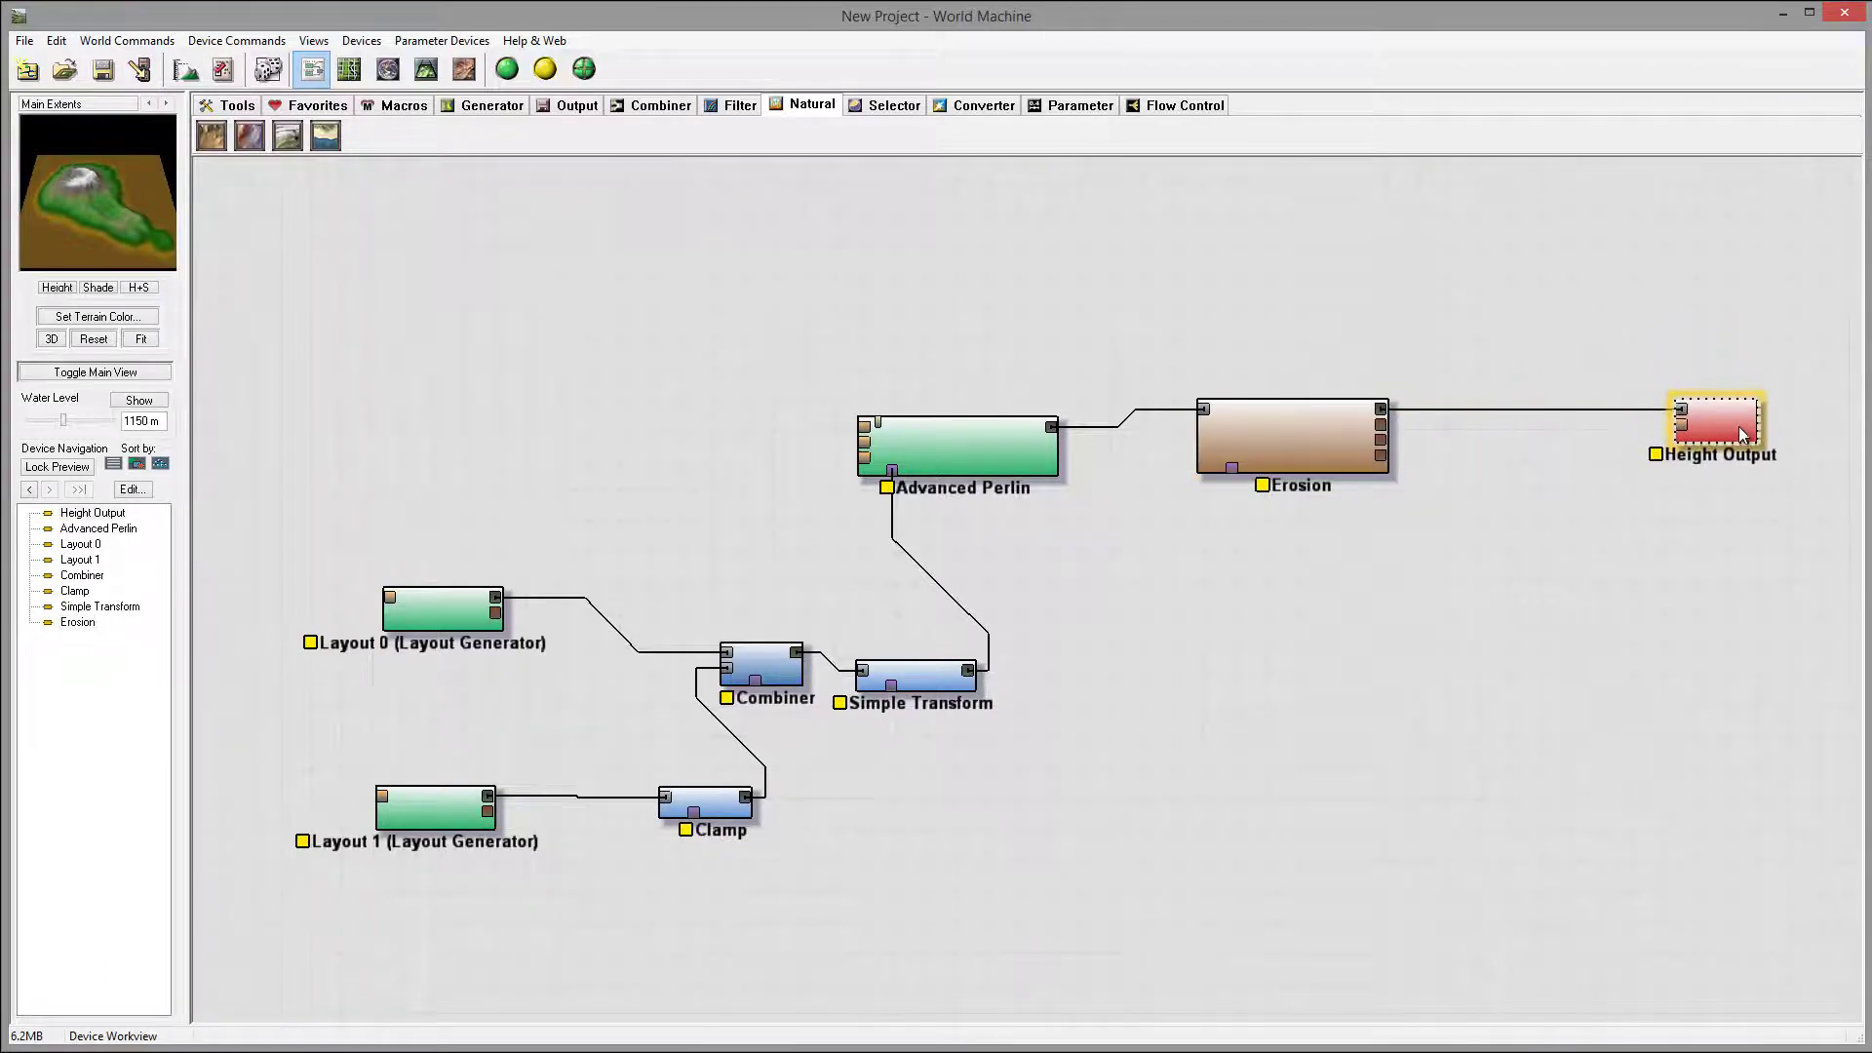
pyautogui.click(575, 110)
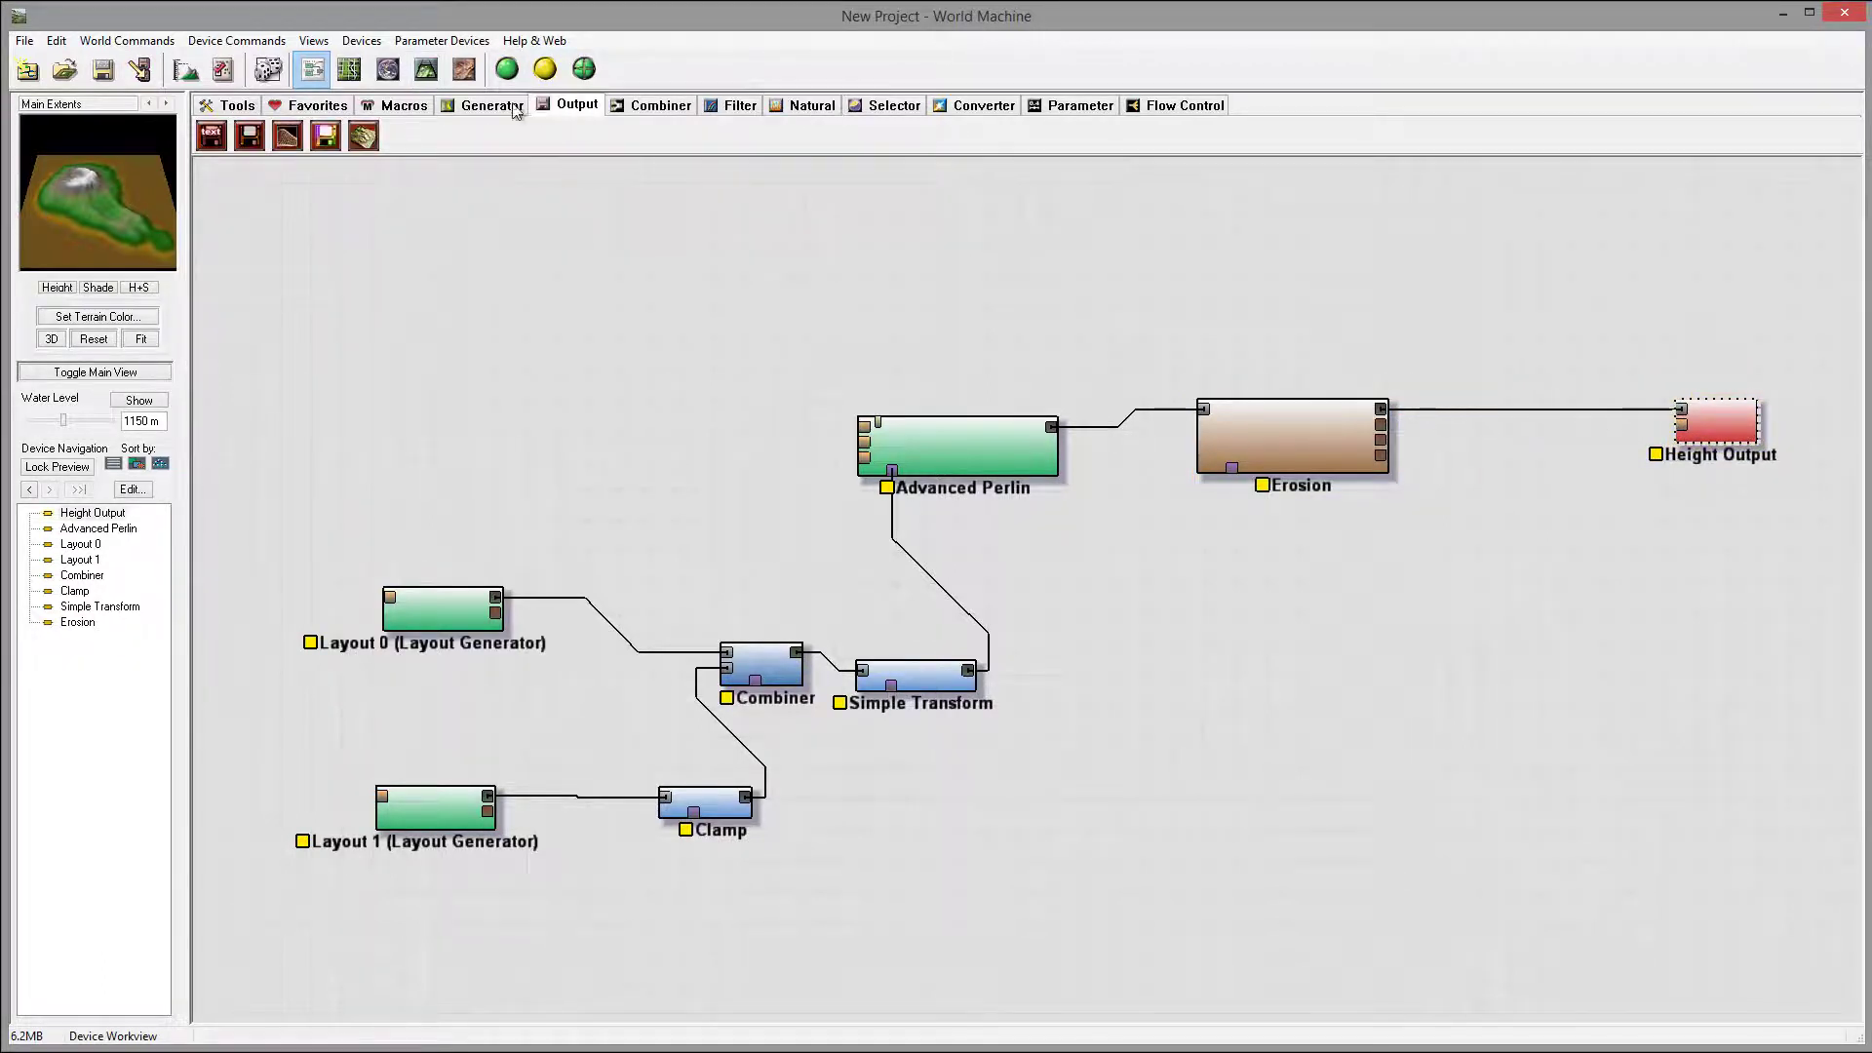
pyautogui.click(327, 139)
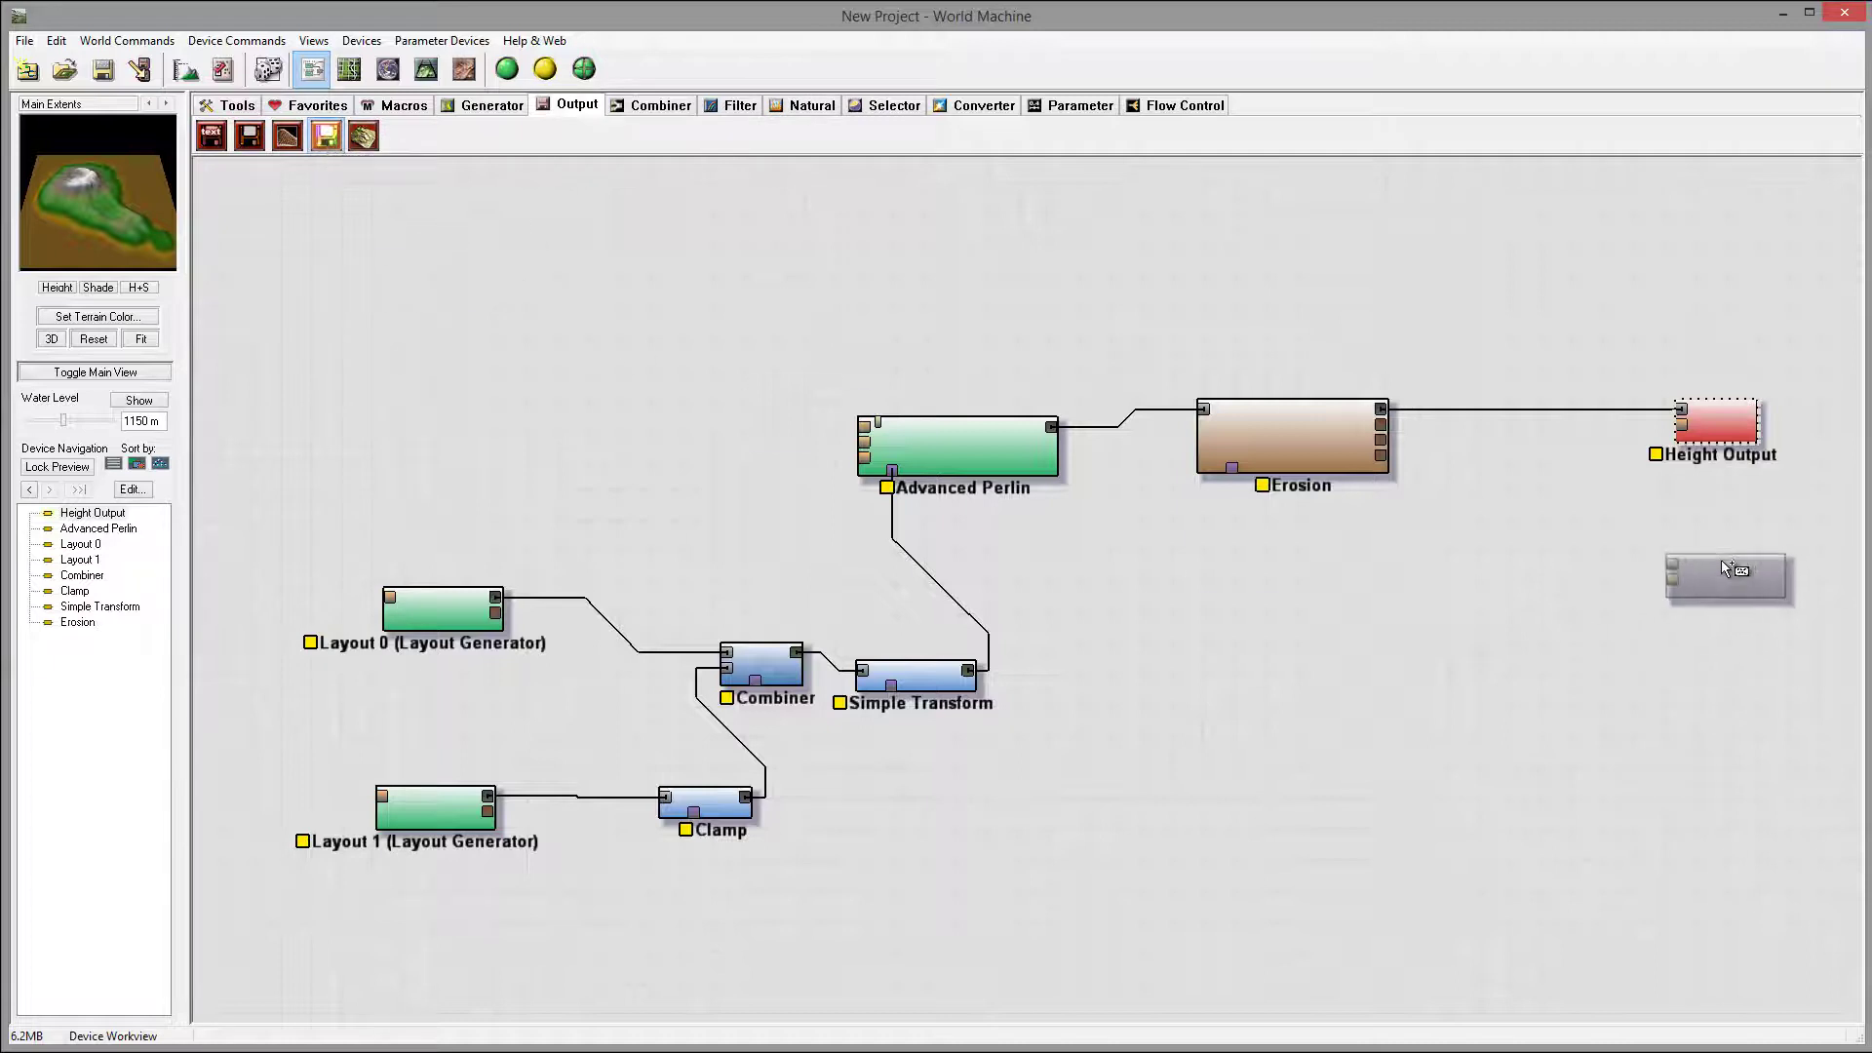
pyautogui.click(1732, 526)
pyautogui.click(1735, 607)
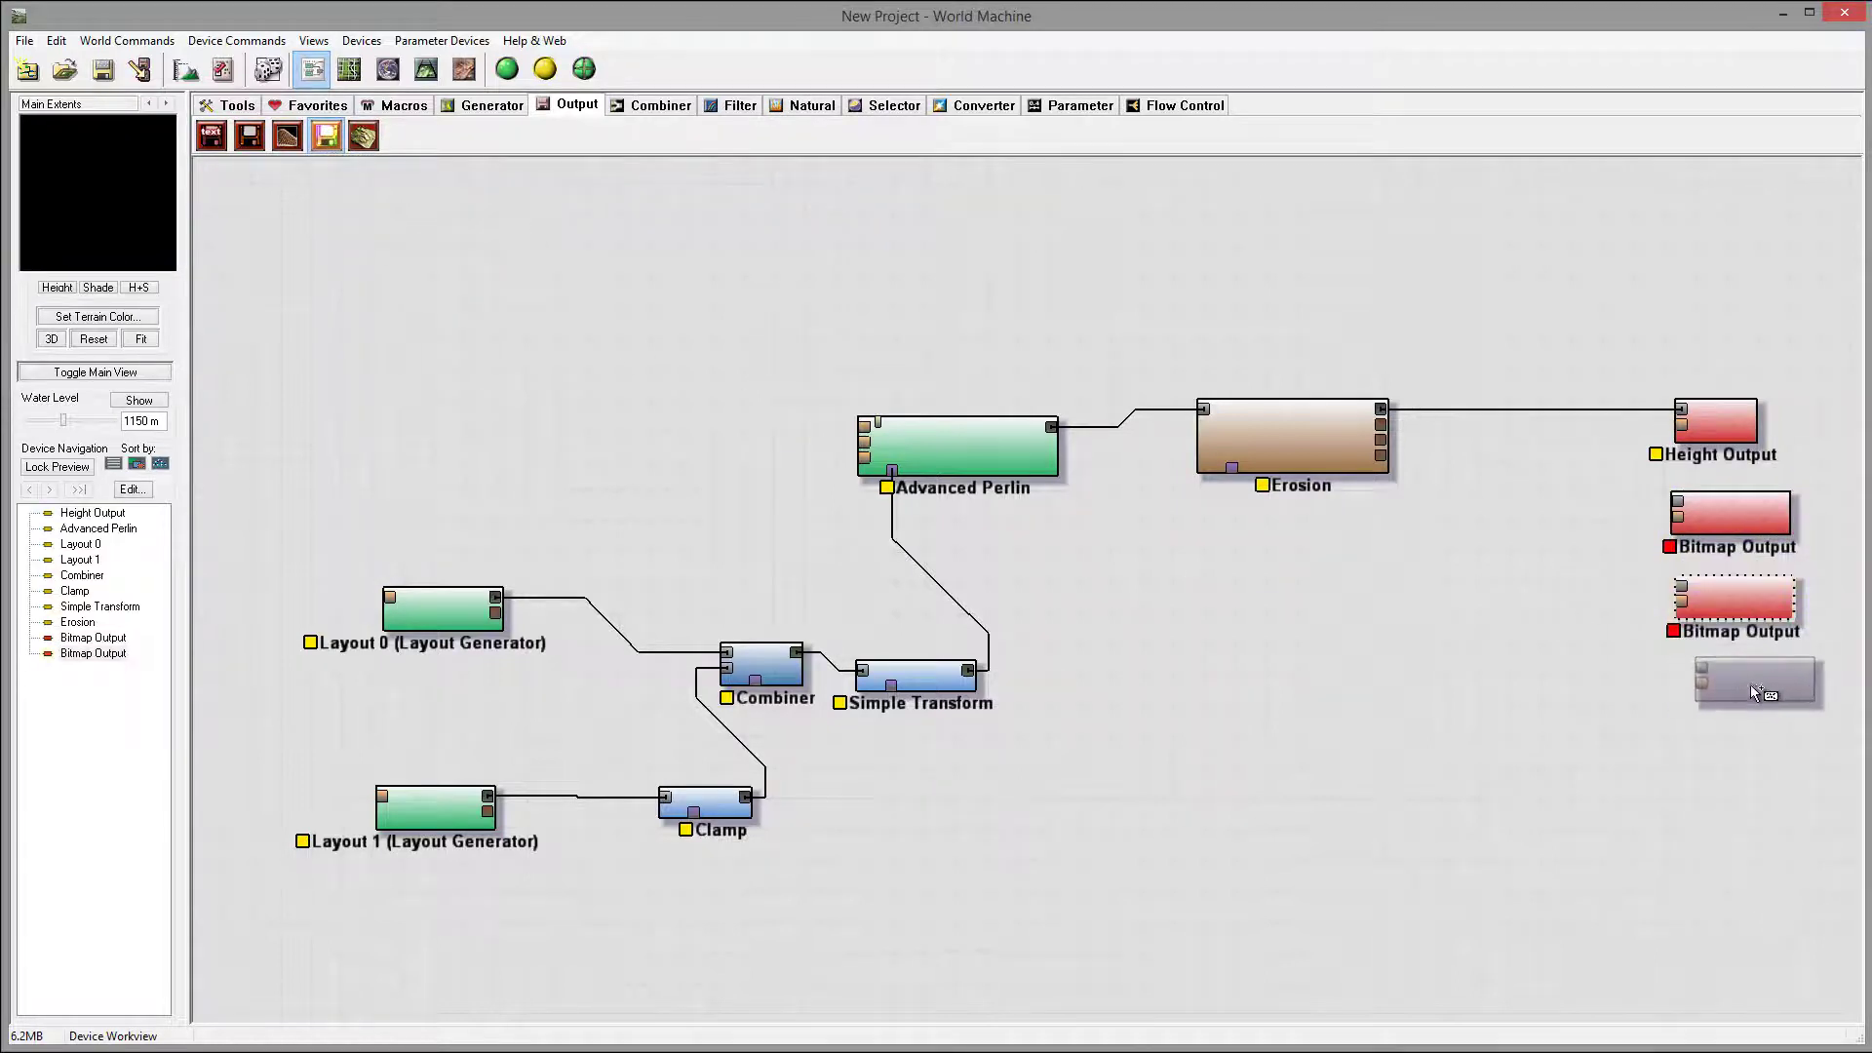
pyautogui.click(1747, 685)
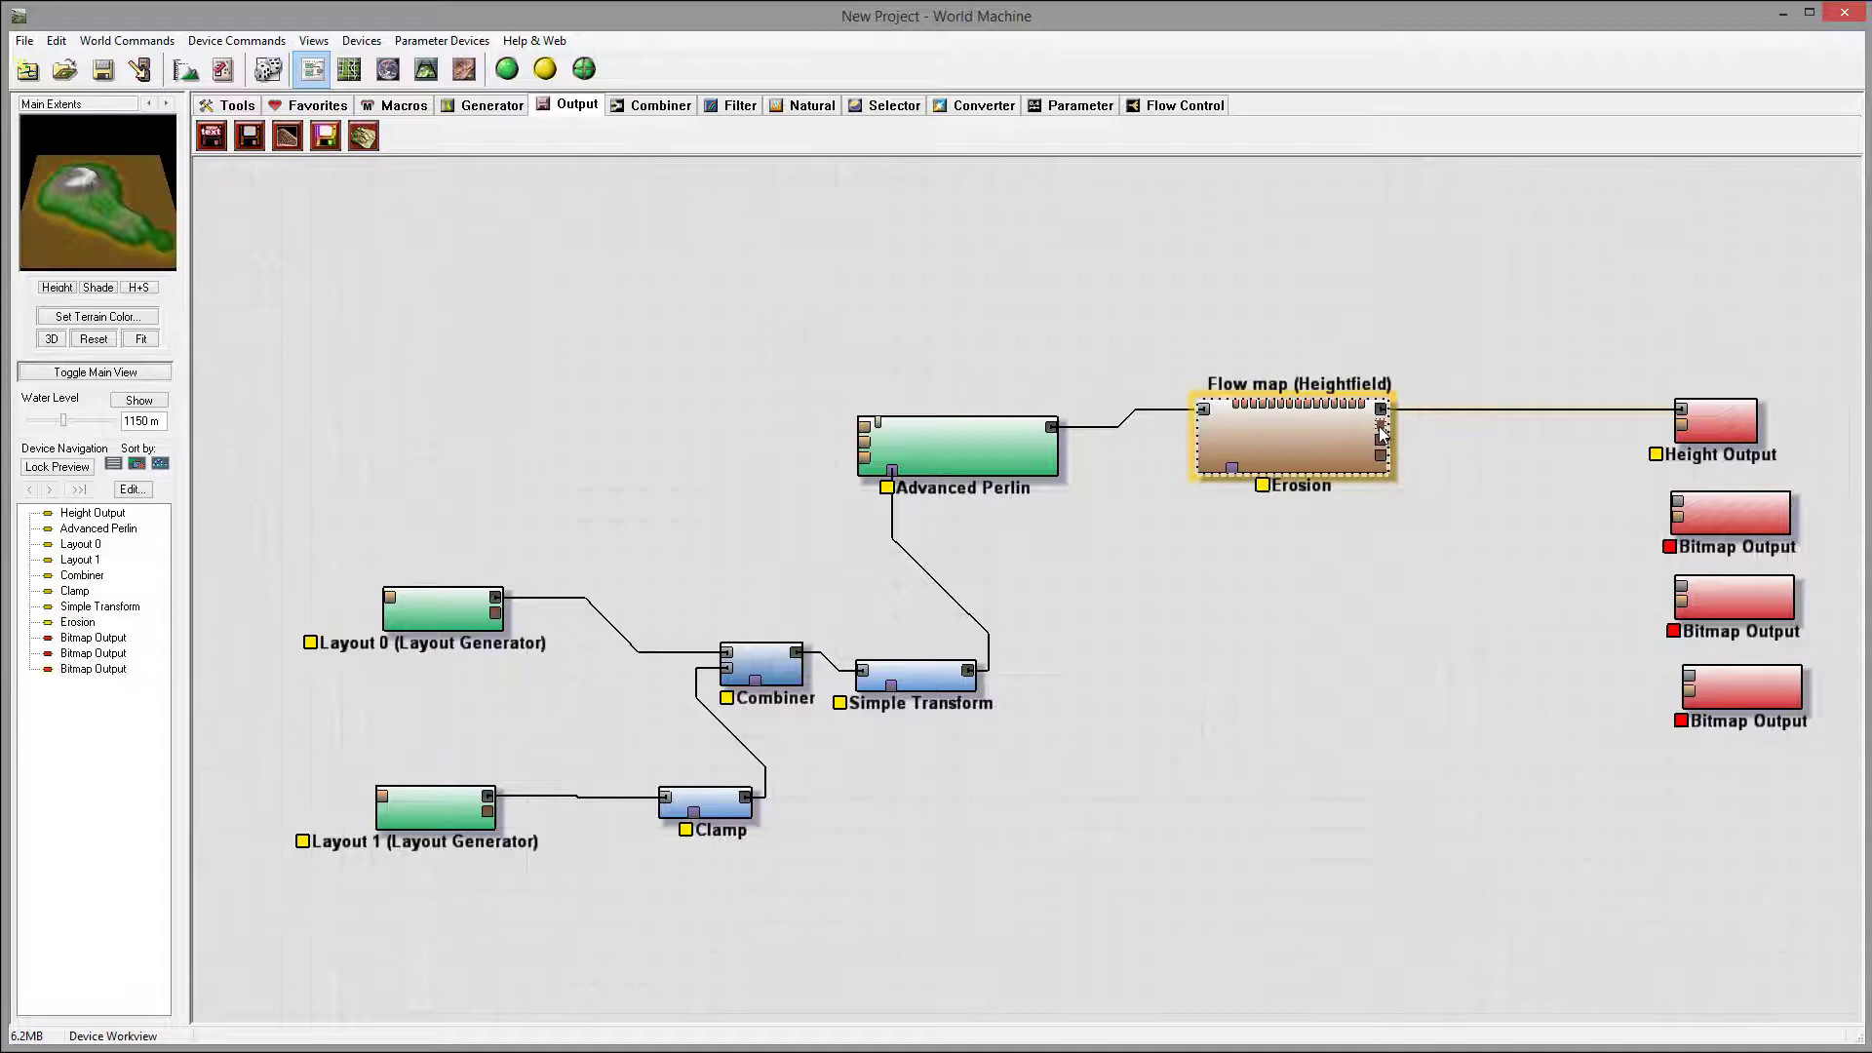
# Wire Erosion's flow map to a Bitmap Output, then delete all three Bitmap Output nodes.
pyautogui.moveTo(1380, 427); pyautogui.dragTo(1677, 521)
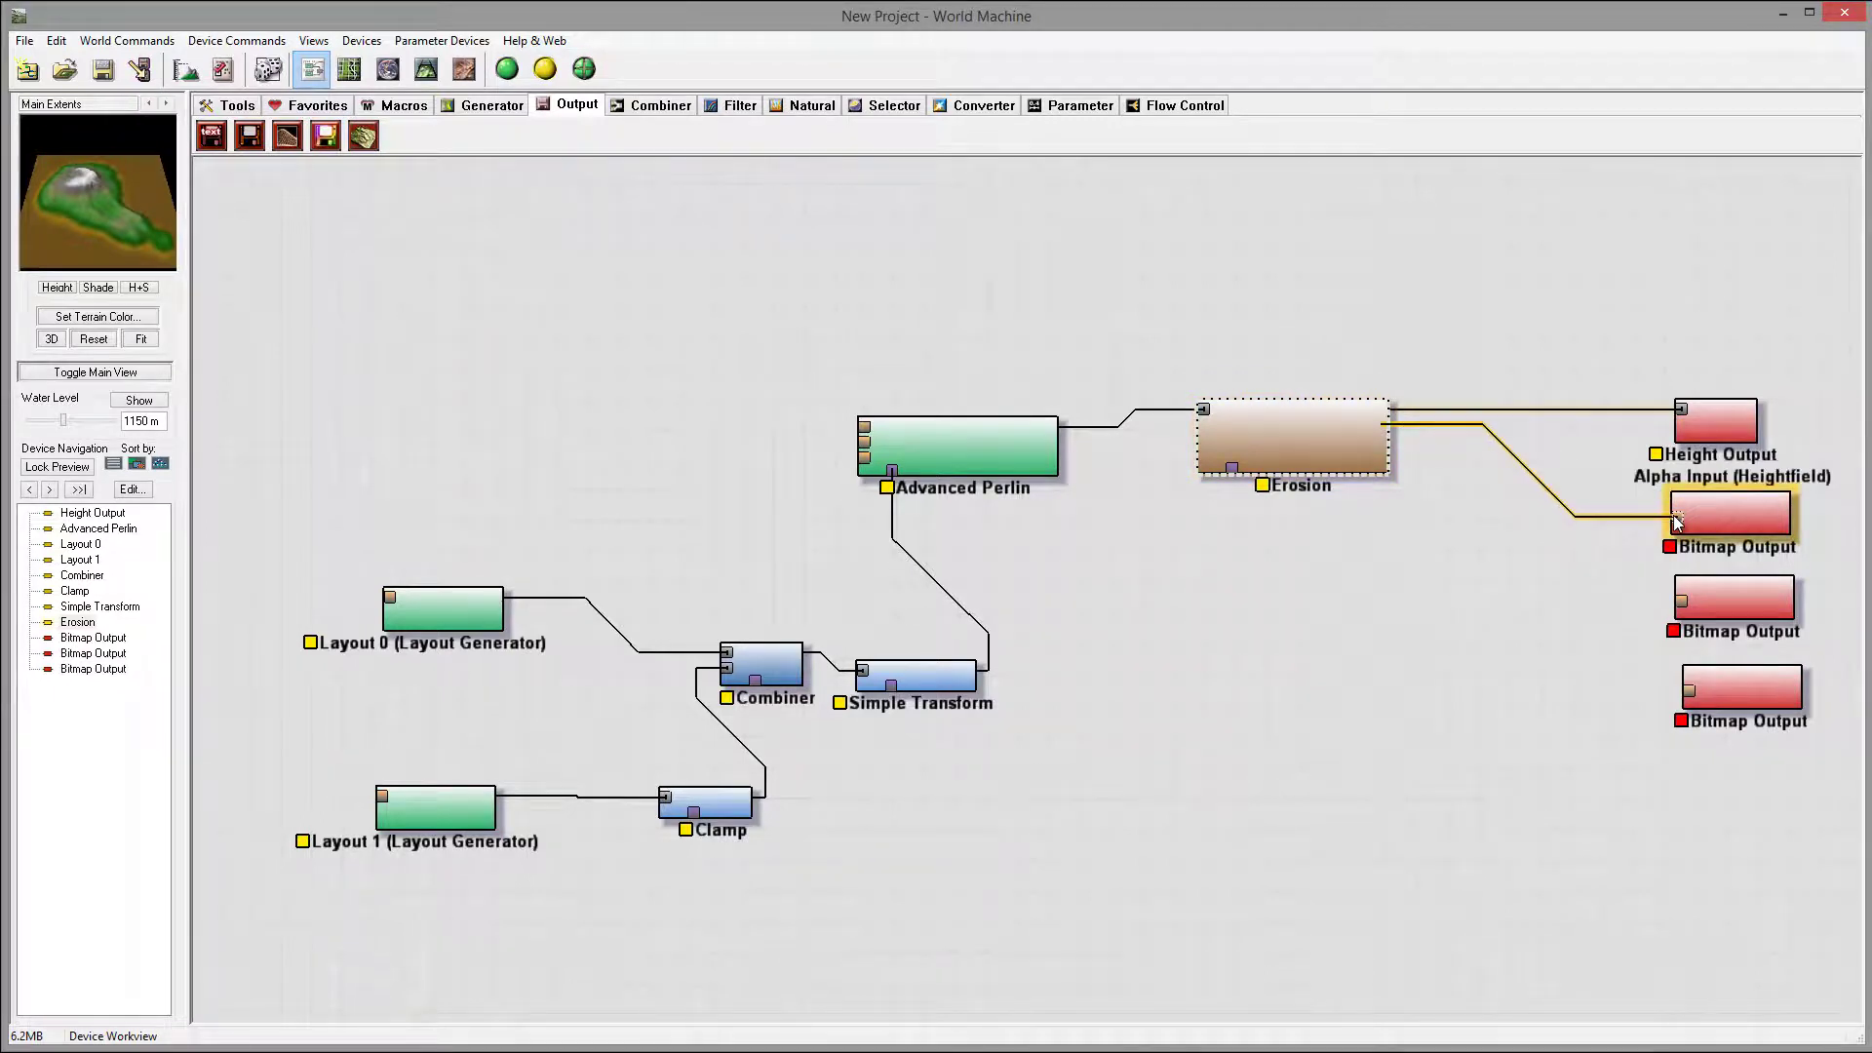
pyautogui.rightClick(1676, 521)
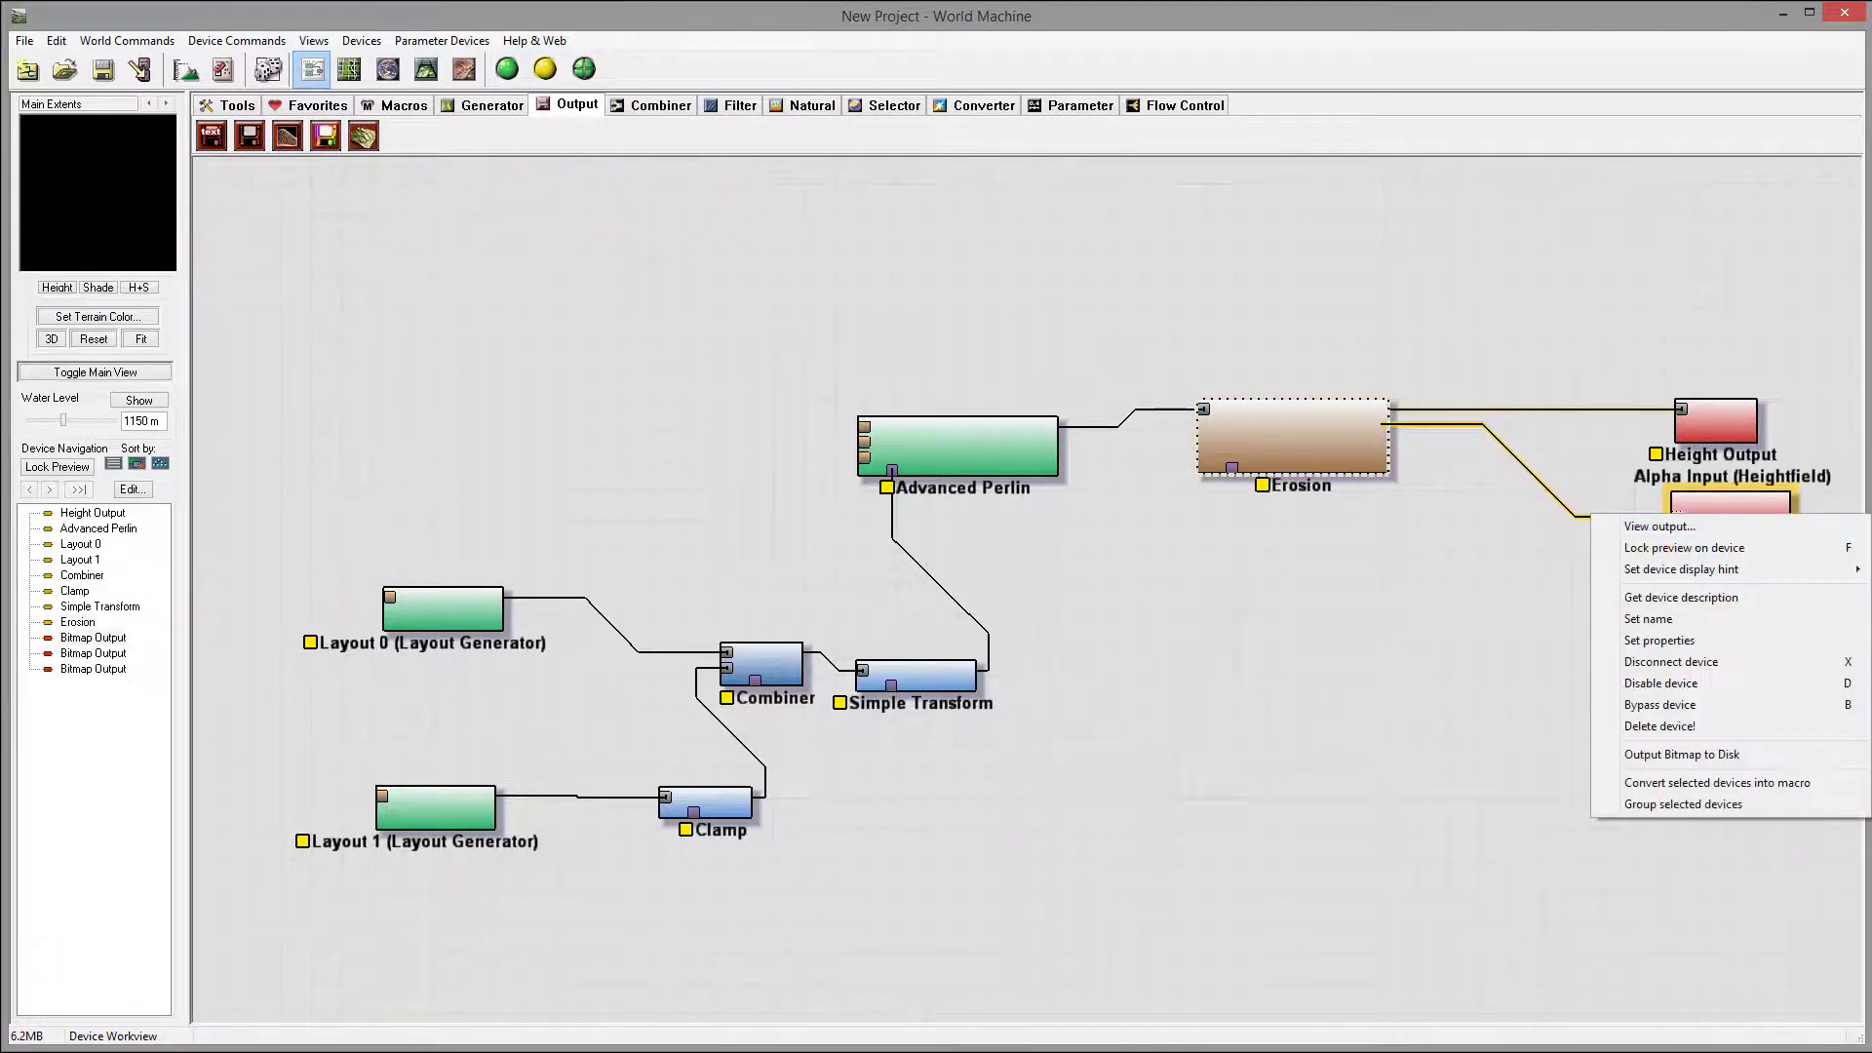
pyautogui.click(1671, 662)
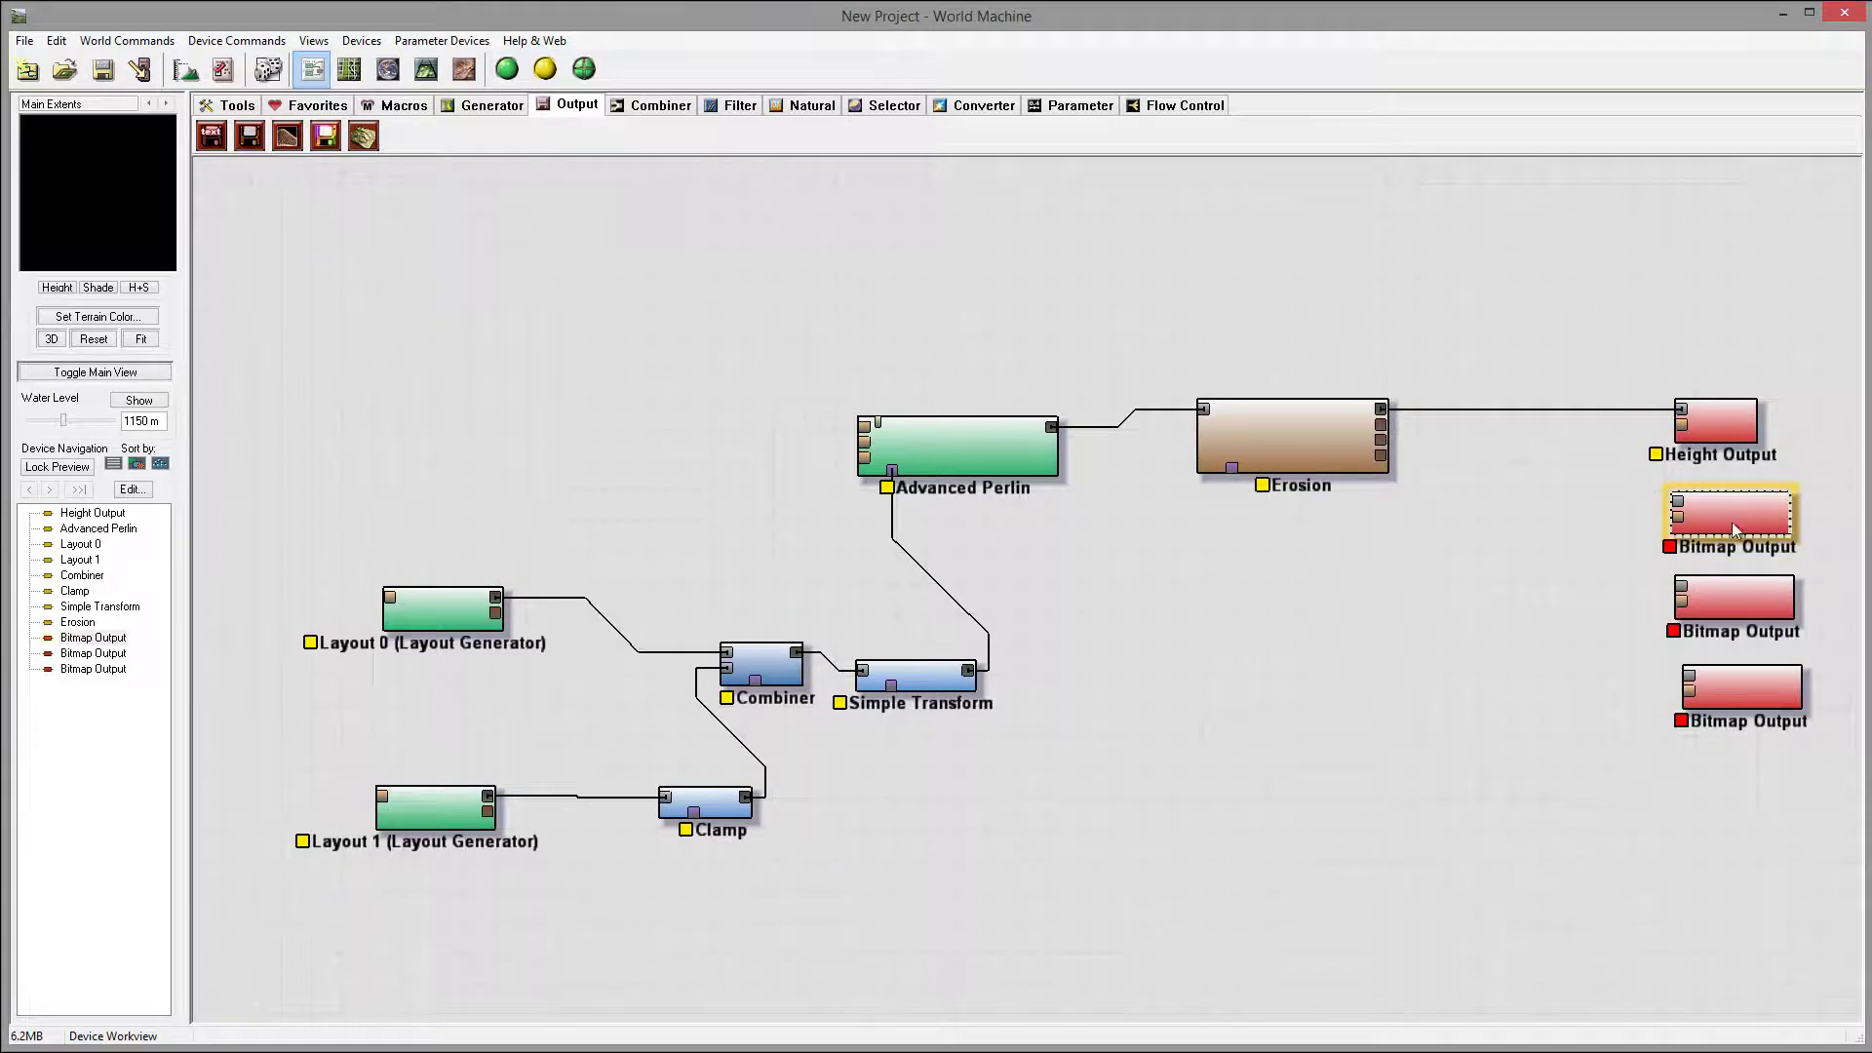
pyautogui.press('Delete')
pyautogui.click(1010, 579)
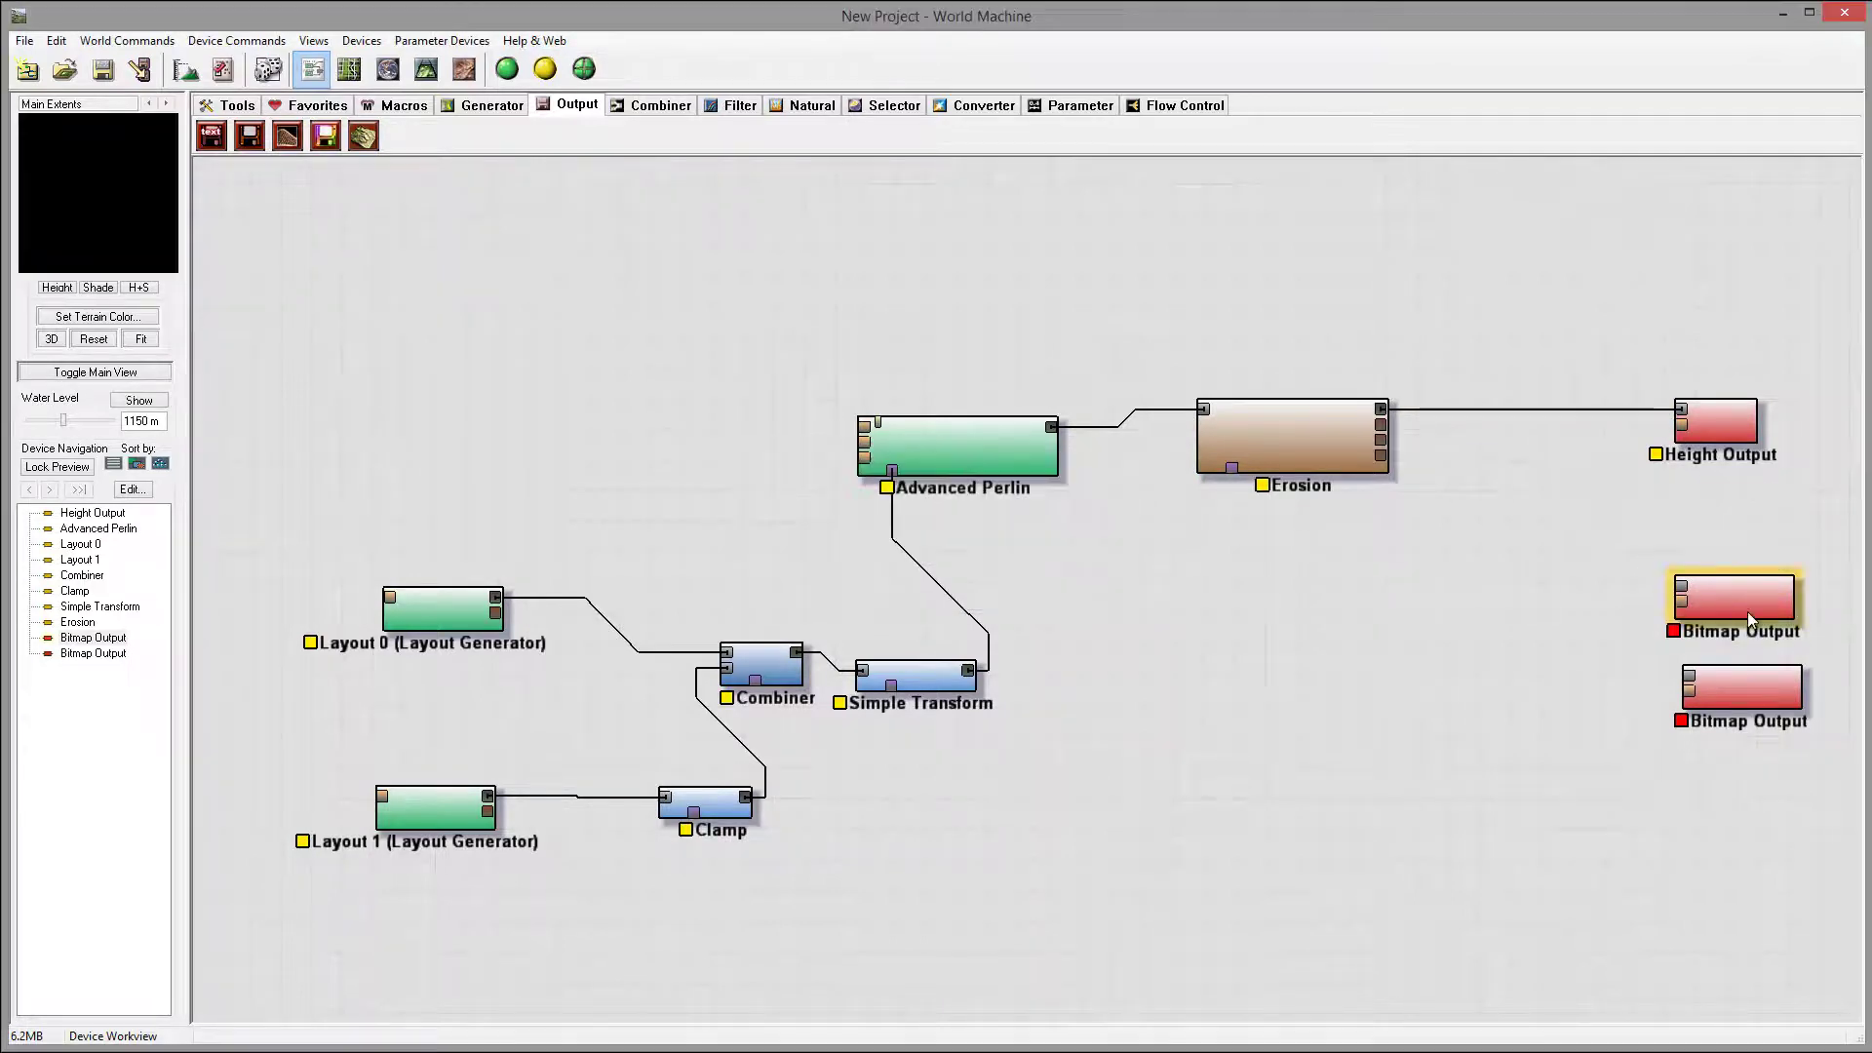
pyautogui.press('Delete')
pyautogui.click(1010, 579)
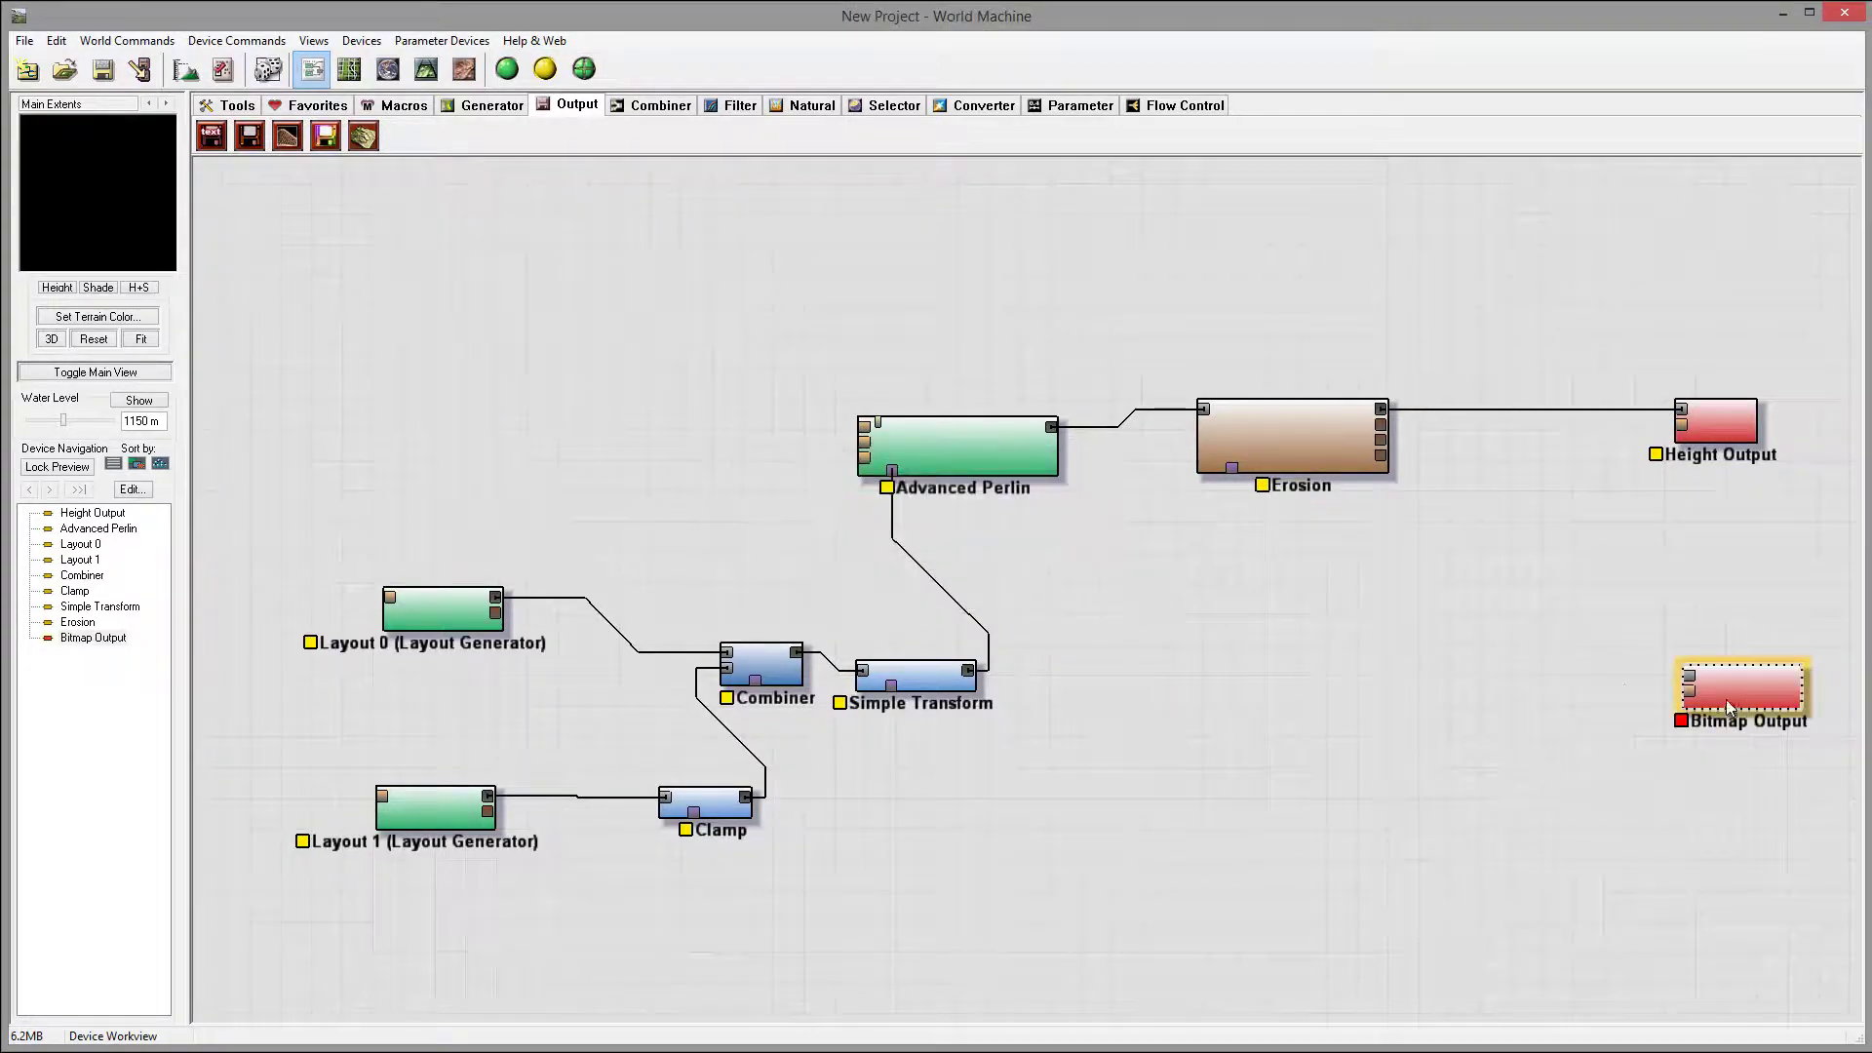
pyautogui.press('Delete')
pyautogui.press('Return')
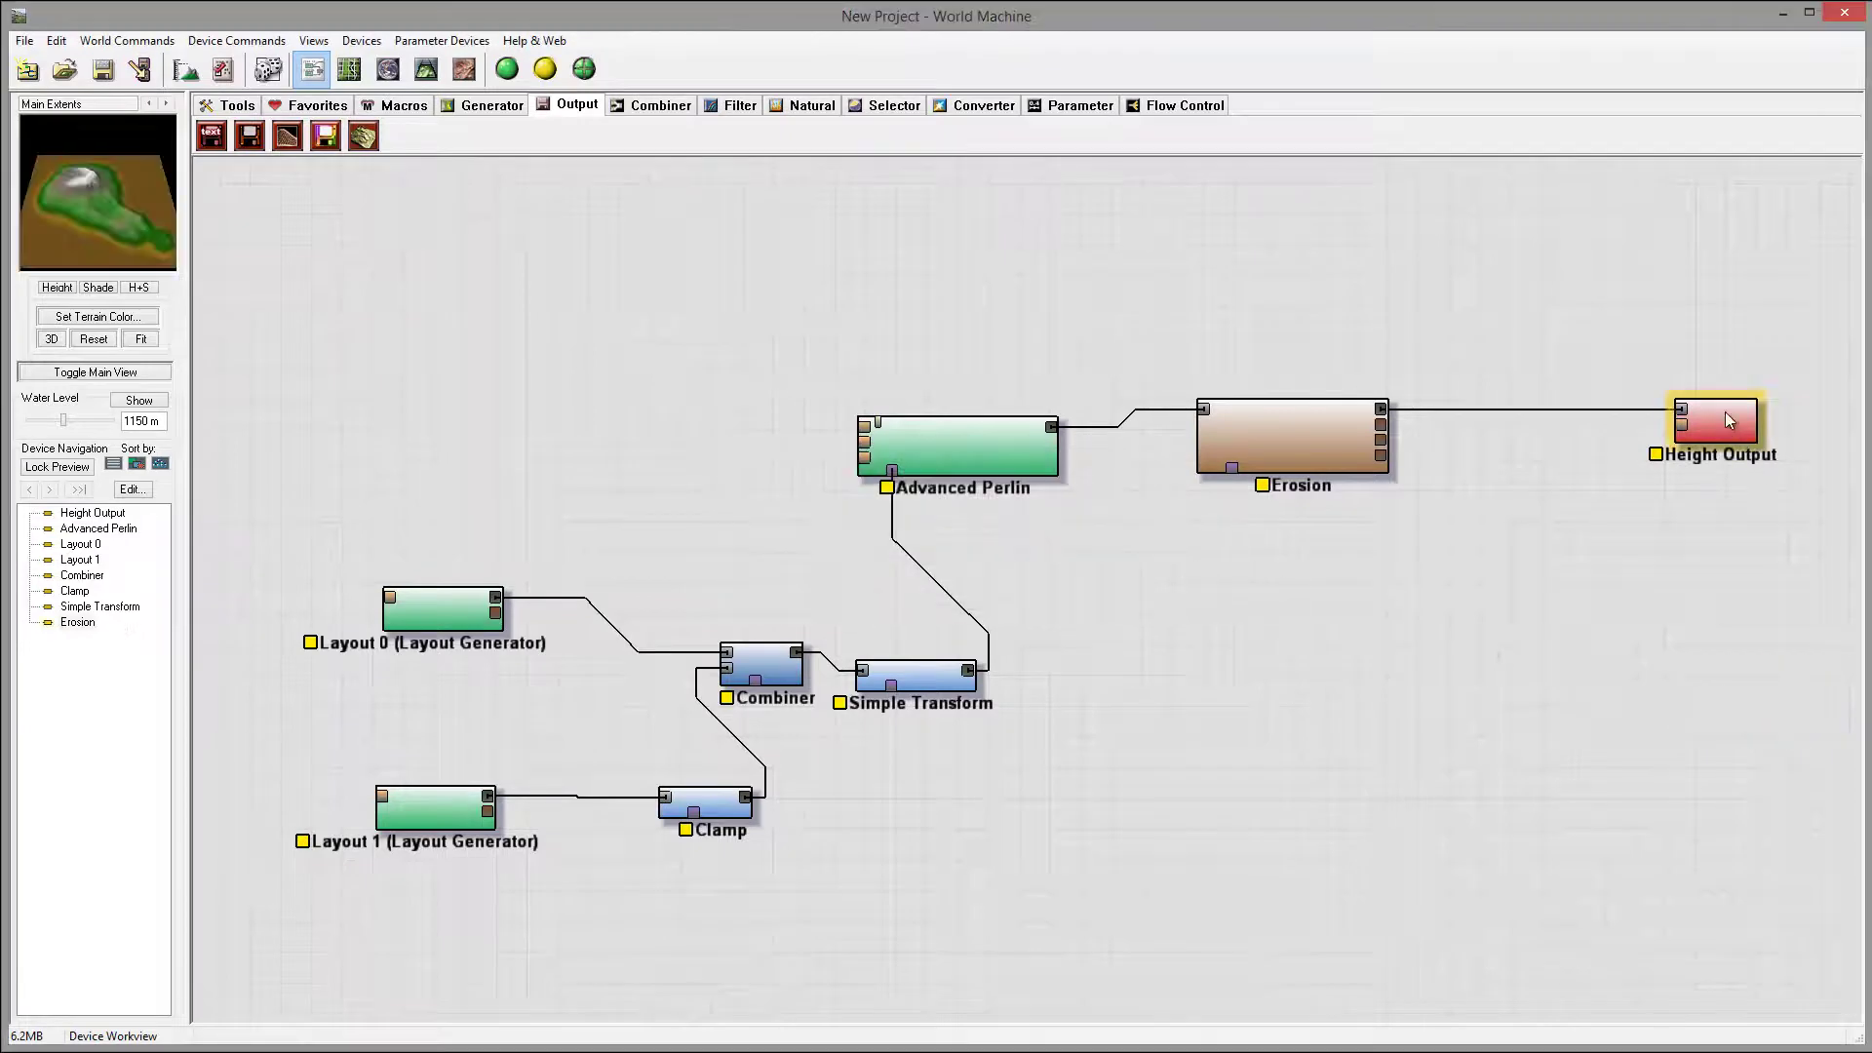
# Paste three Height Output copies and connect Erosion's second, third and fourth outputs to them.
pyautogui.hotkey('ctrl', 'v')
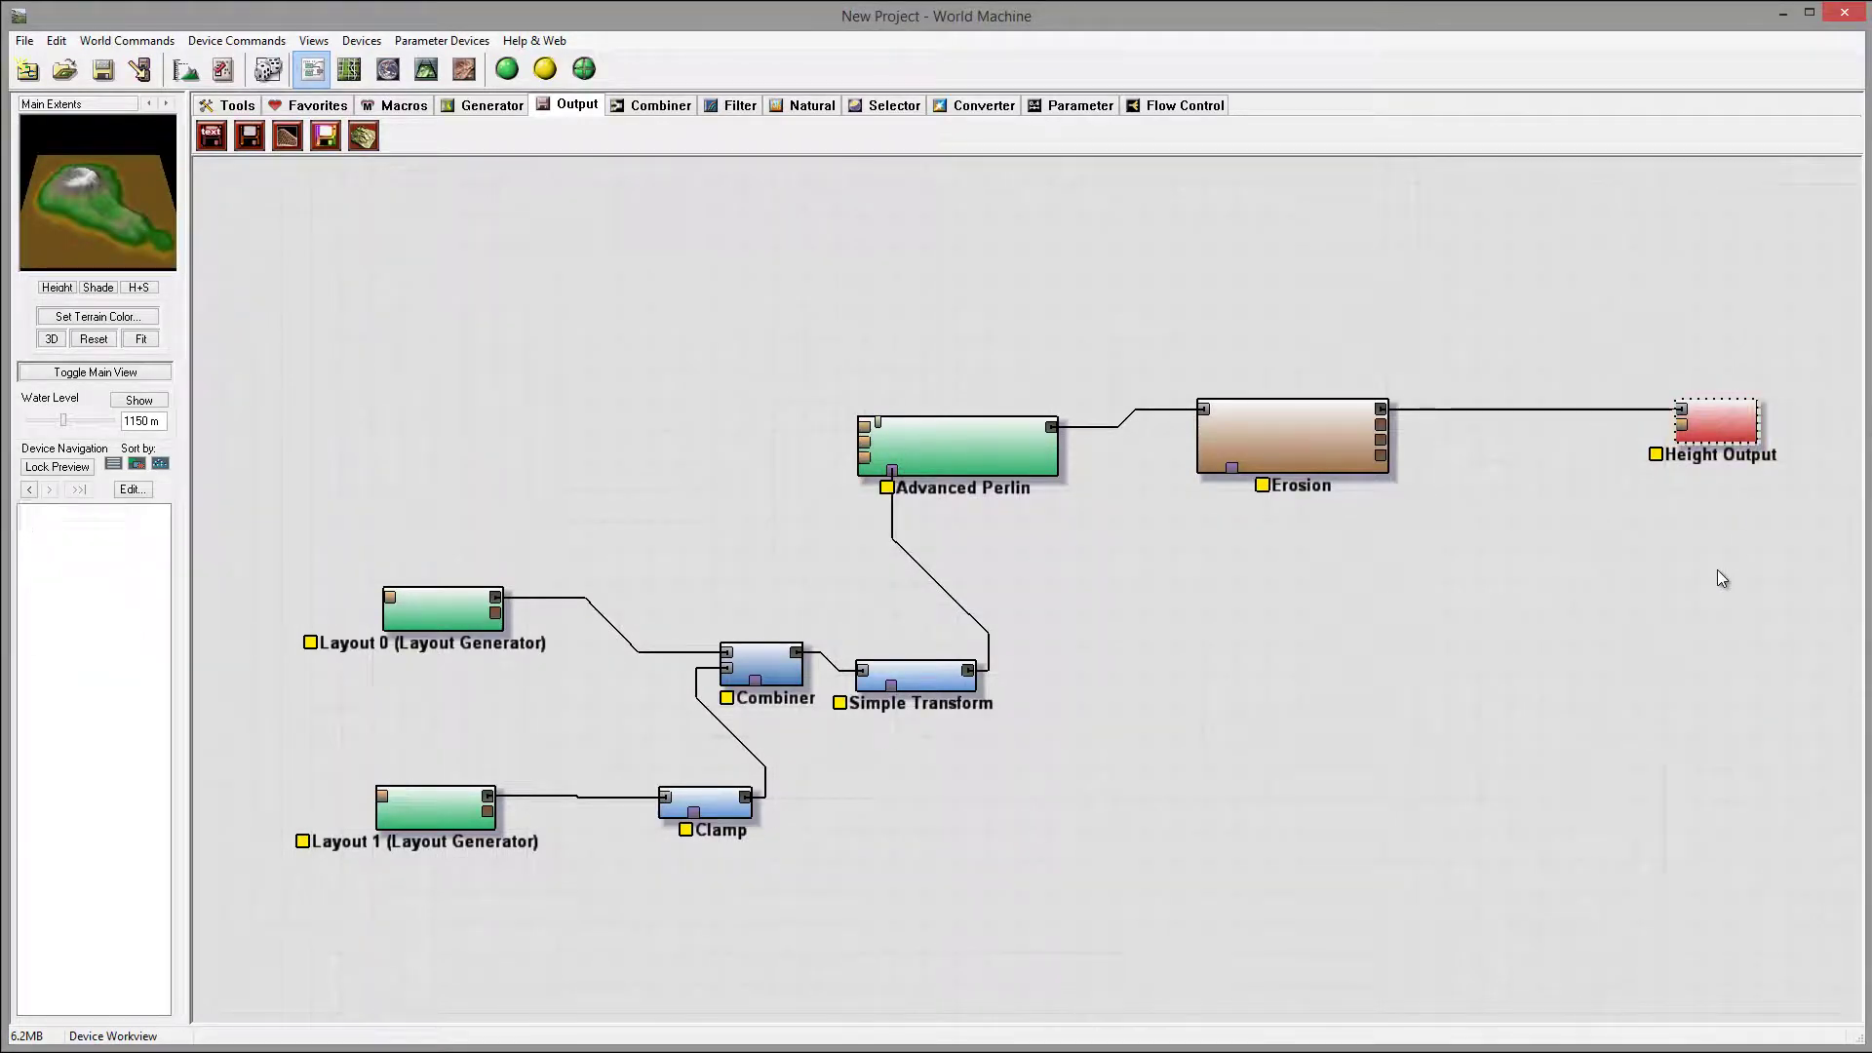
pyautogui.click(1734, 507)
pyautogui.hotkey('ctrl', 'v')
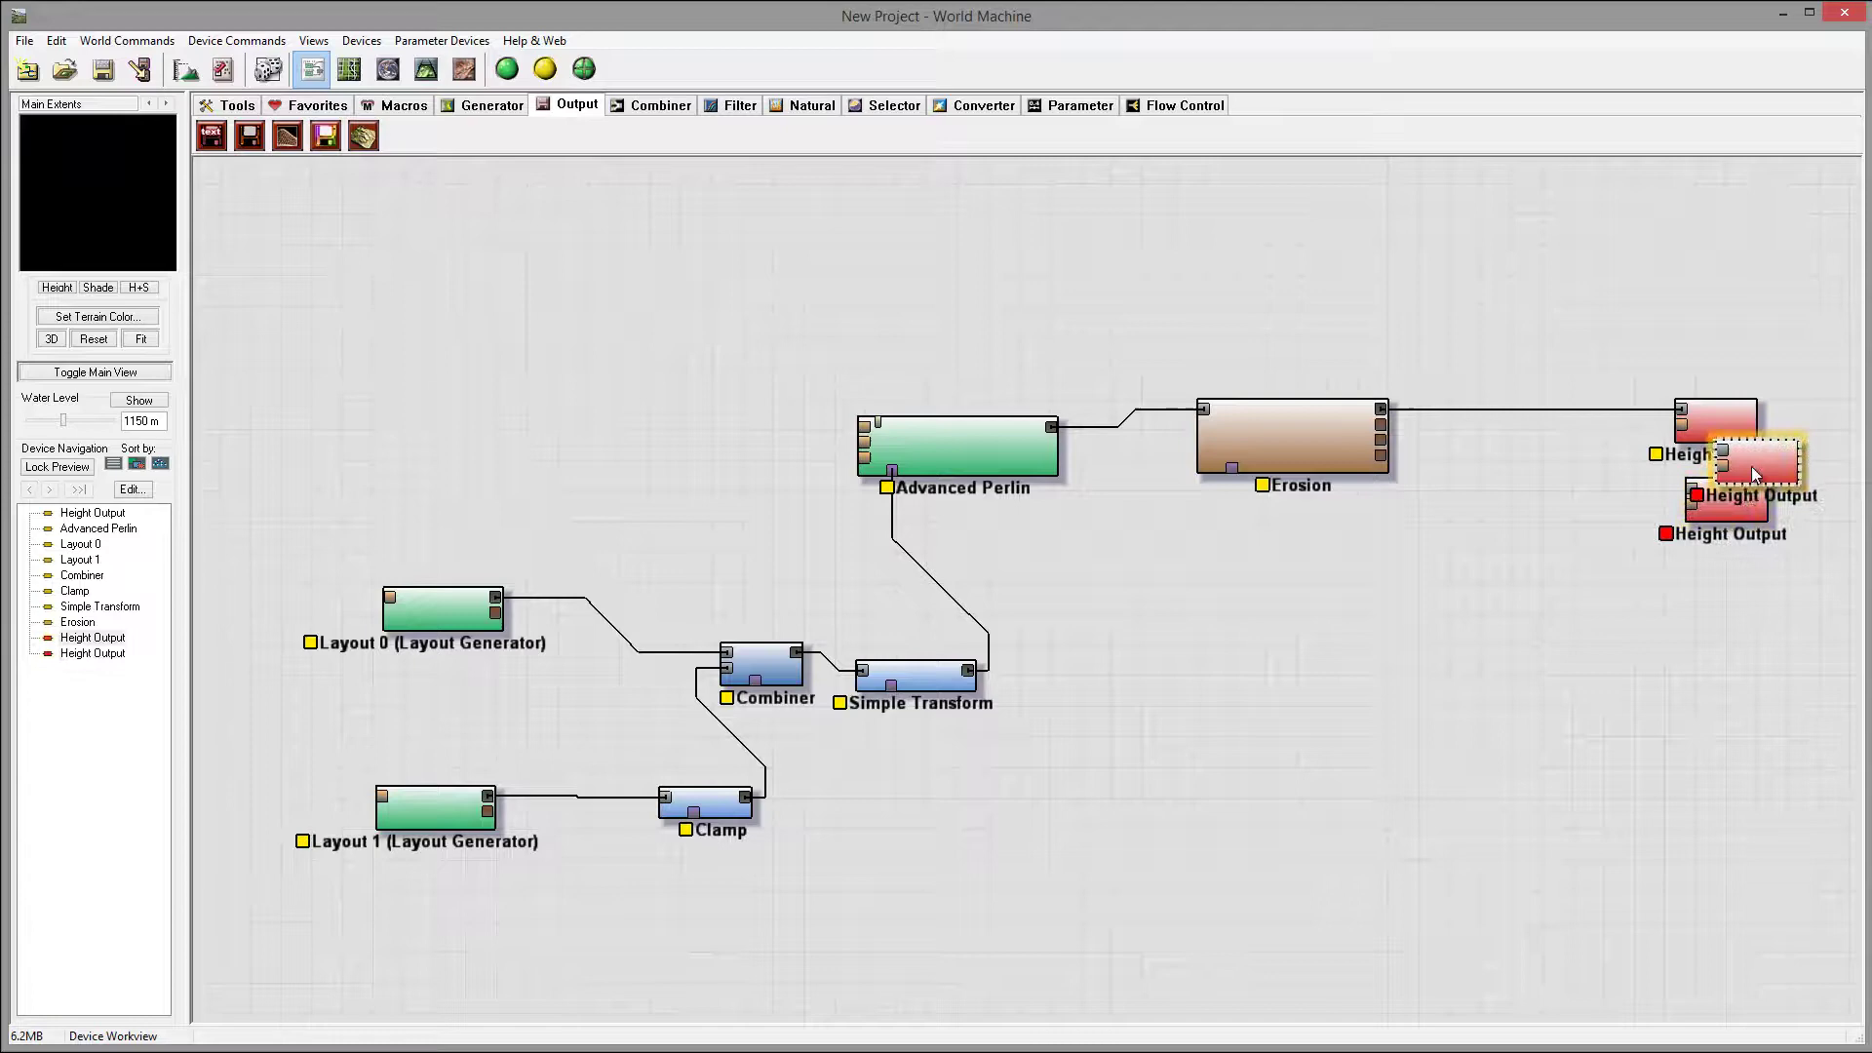
pyautogui.click(1728, 588)
pyautogui.hotkey('ctrl', 'v')
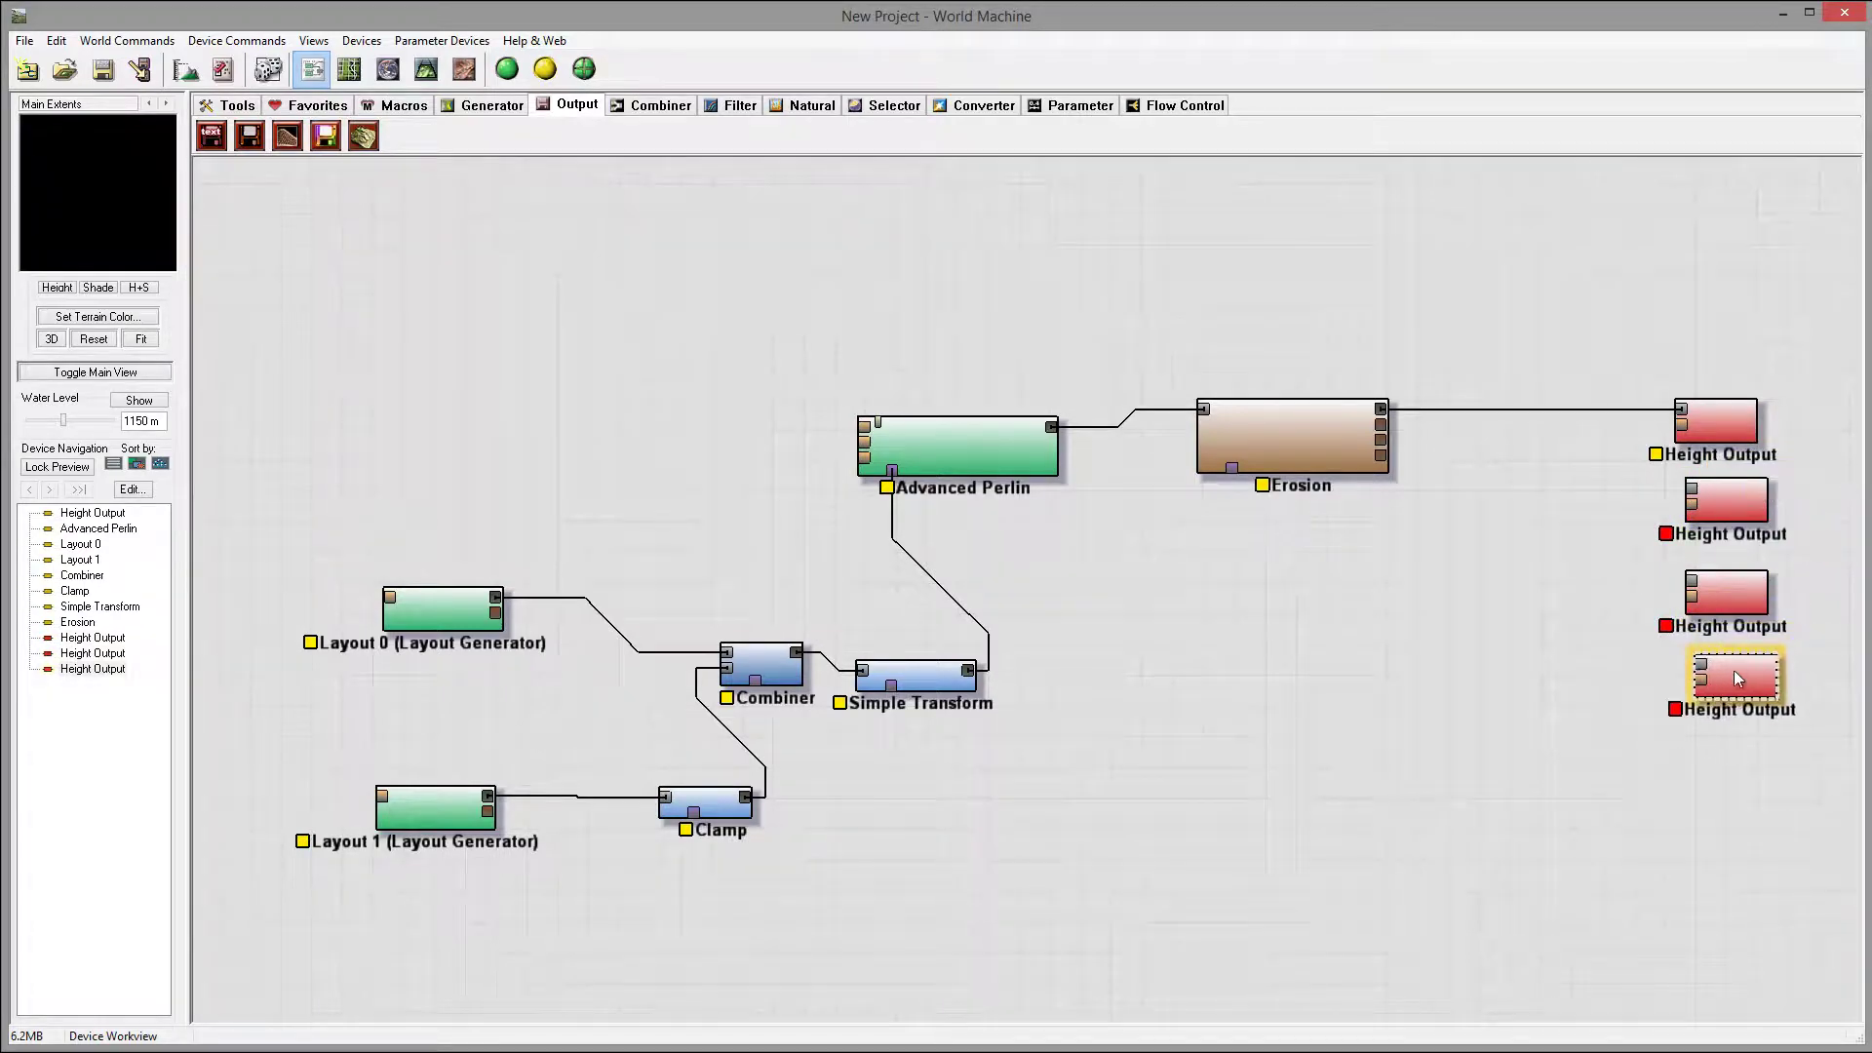
pyautogui.click(1734, 671)
pyautogui.moveTo(1381, 426); pyautogui.dragTo(1692, 487)
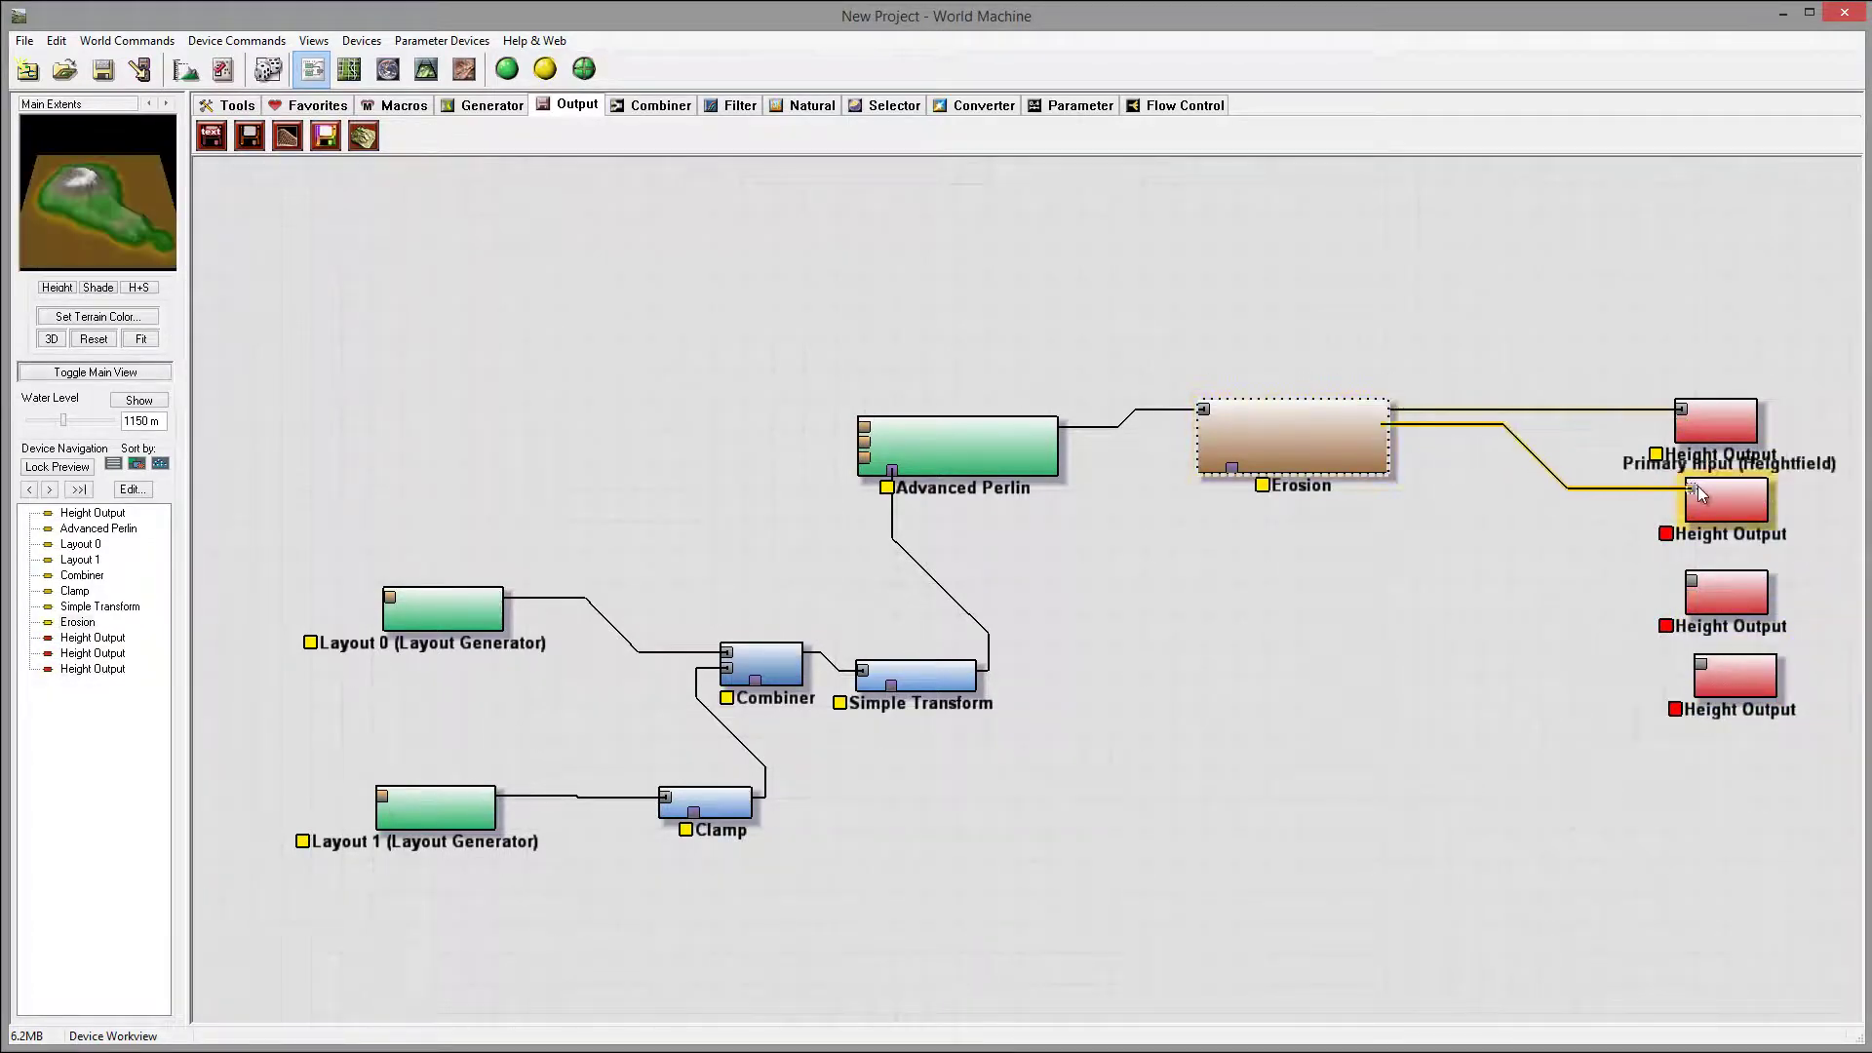
pyautogui.moveTo(1384, 443); pyautogui.dragTo(1693, 582)
pyautogui.moveTo(1380, 455)
pyautogui.mouseDown()
pyautogui.moveTo(1665, 672)
pyautogui.moveTo(1702, 666)
pyautogui.mouseUp()
# Preview the three new Height Output maps and line the nodes up in a column.
pyautogui.click(1723, 496)
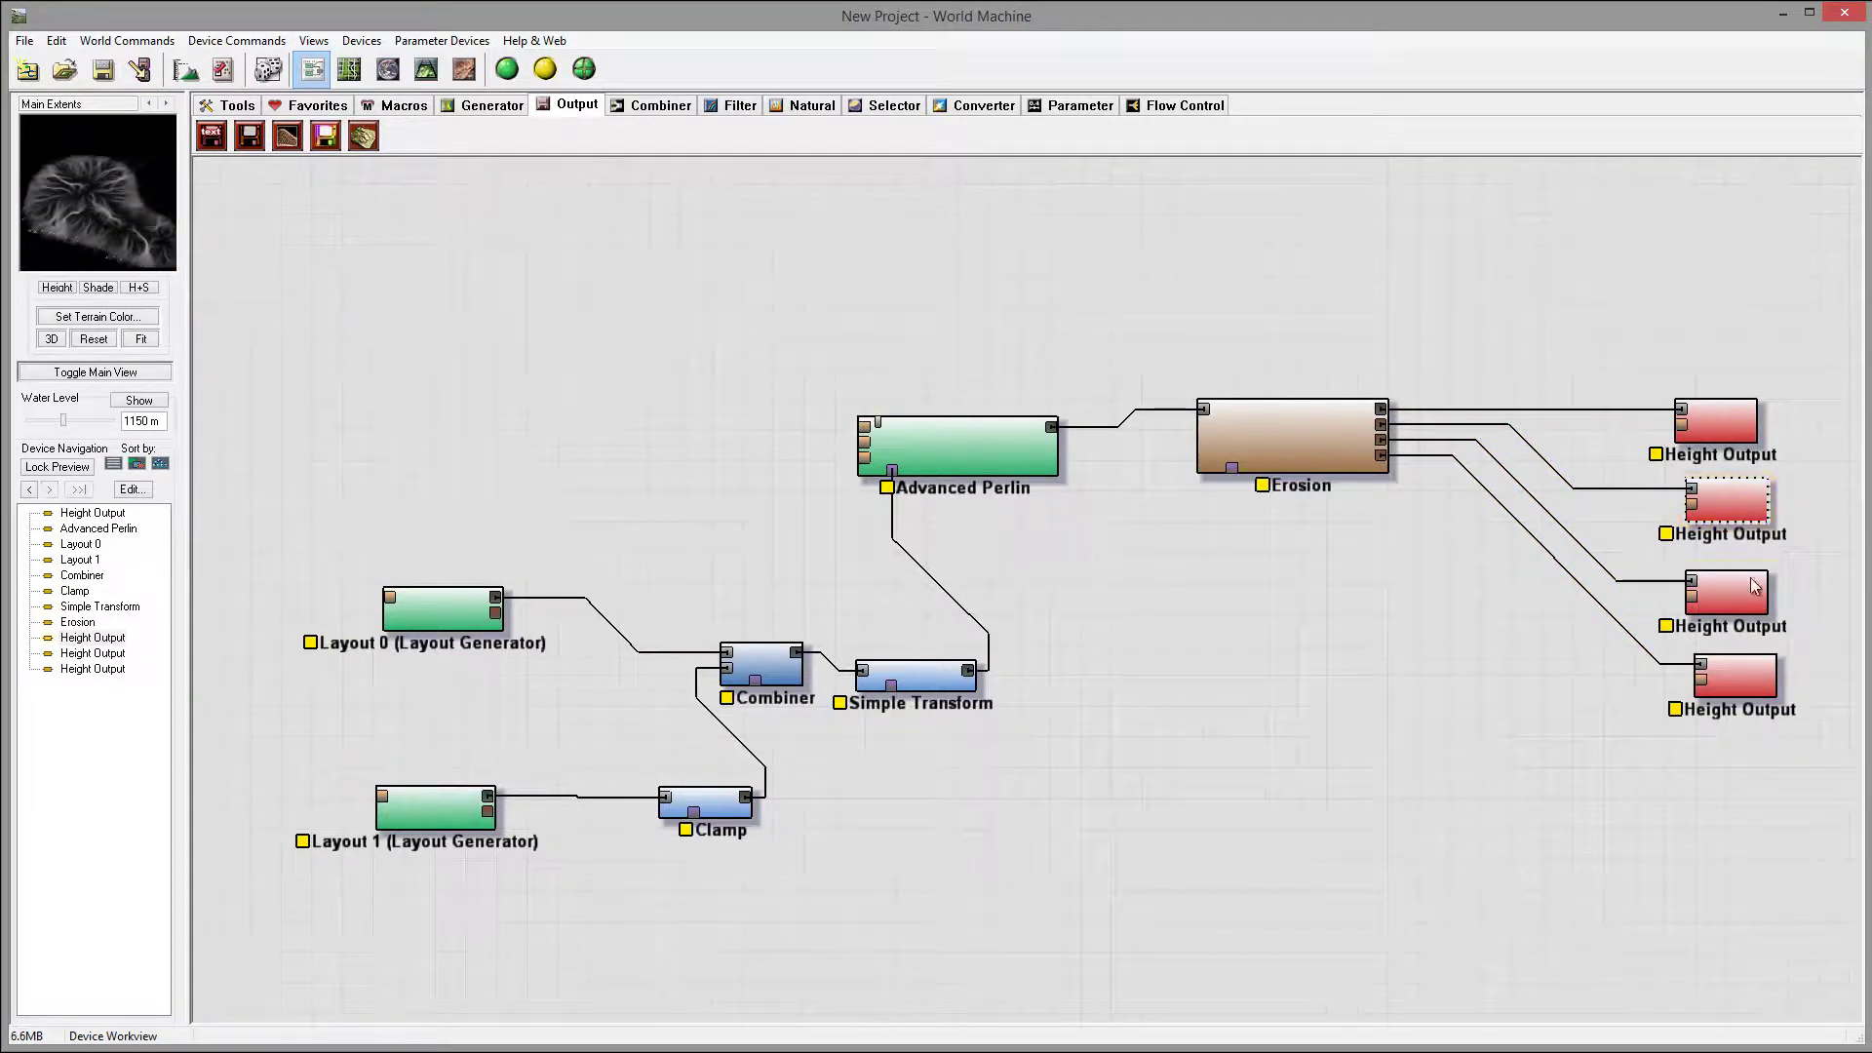
pyautogui.click(1721, 592)
pyautogui.click(1729, 688)
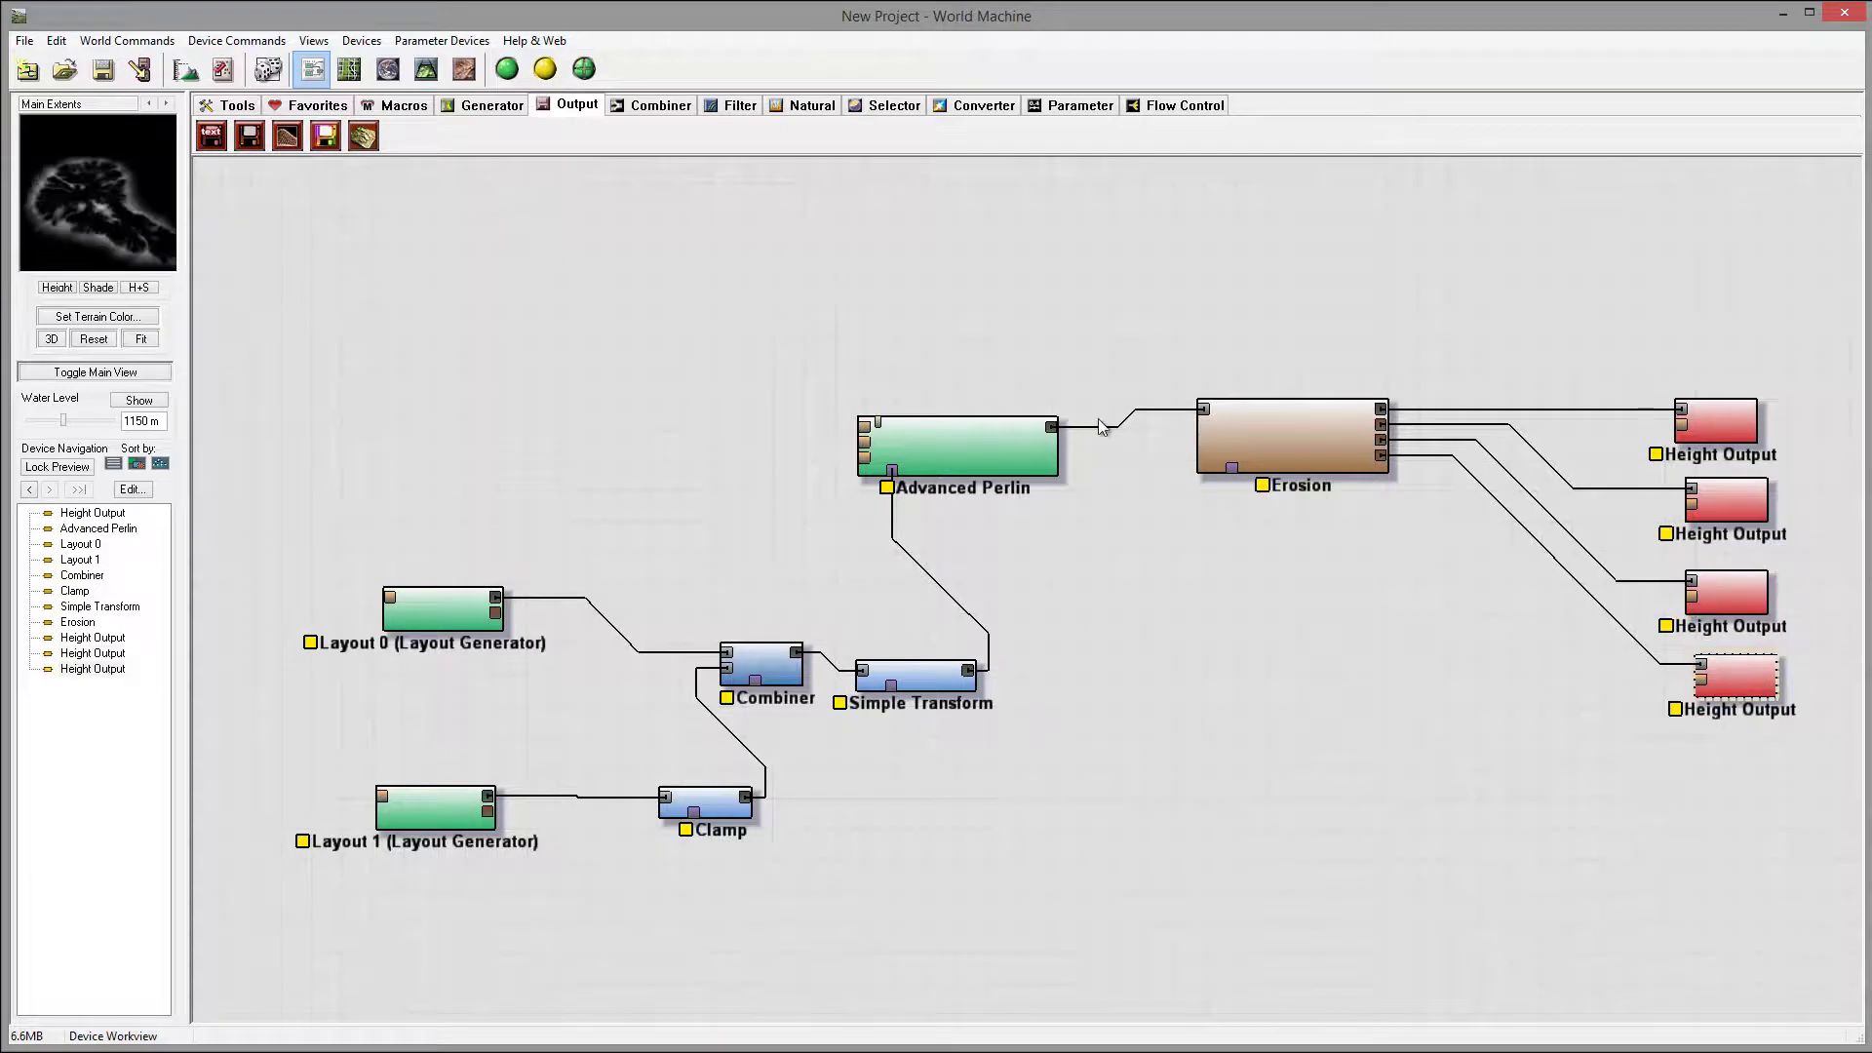
pyautogui.moveTo(1737, 683); pyautogui.dragTo(1722, 683)
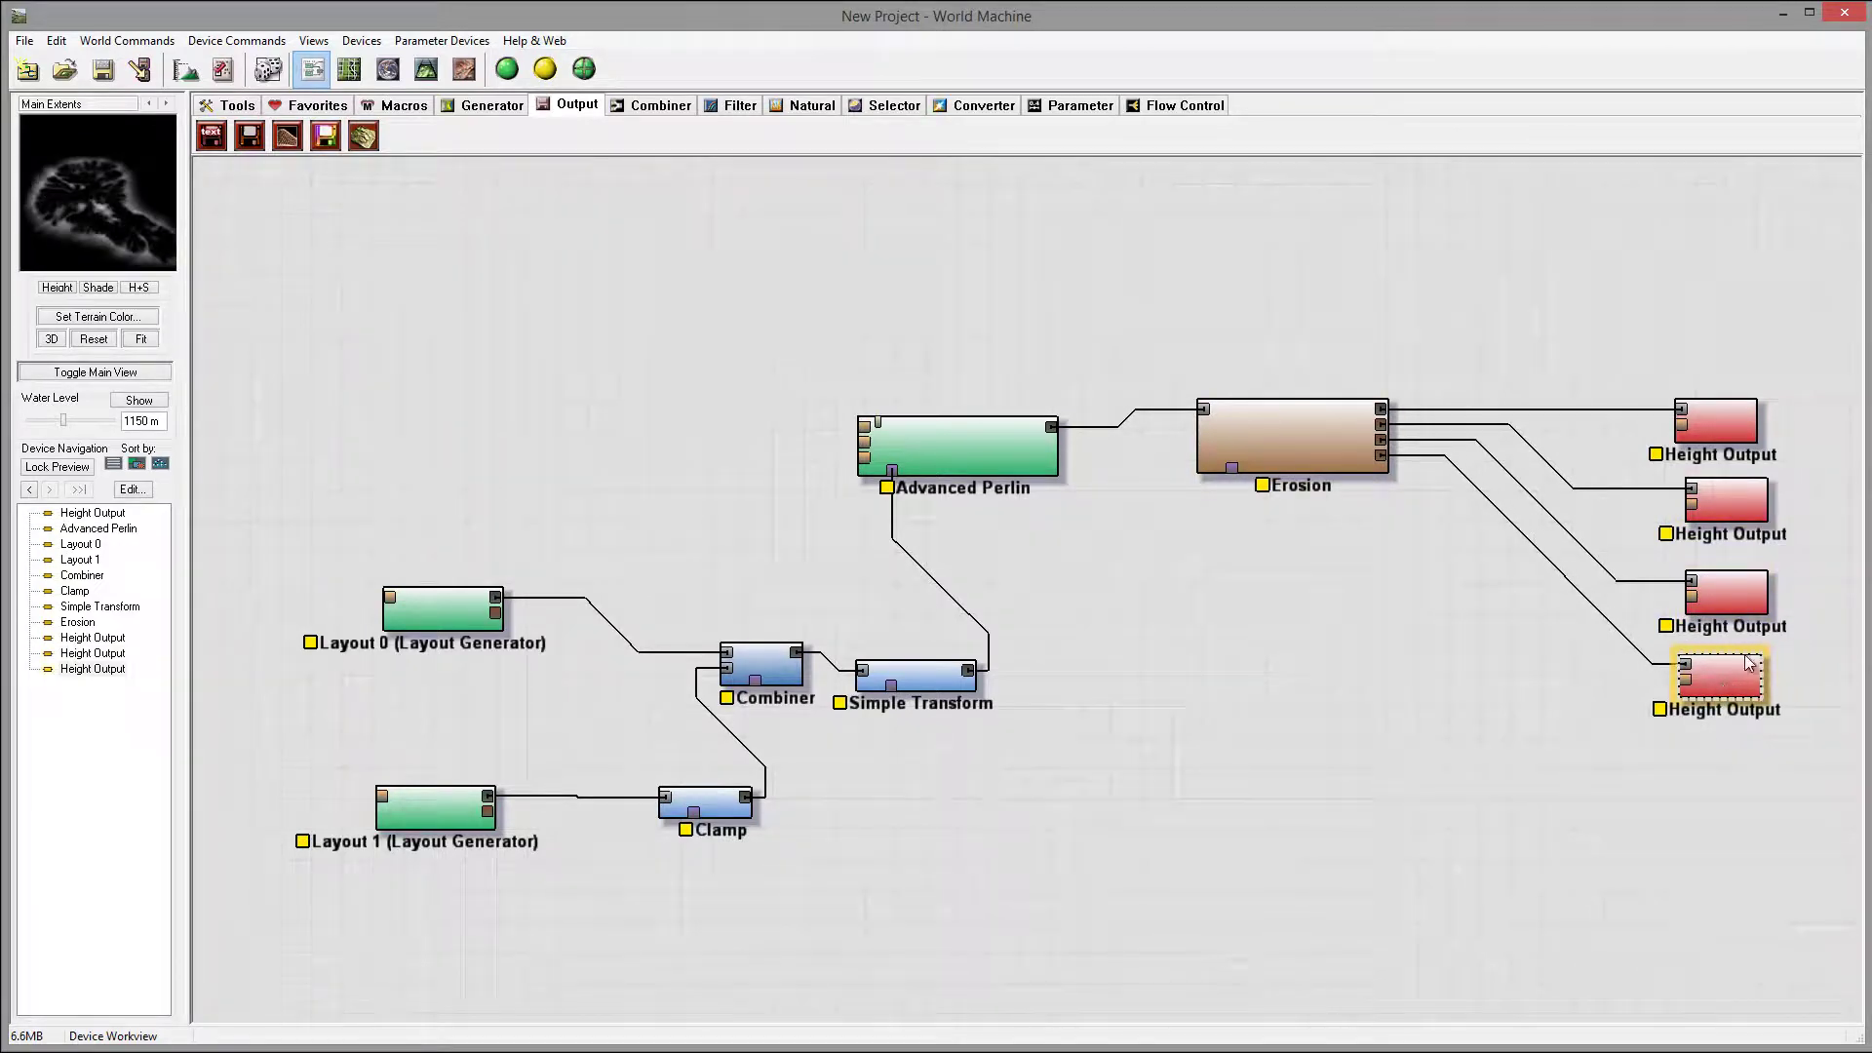
pyautogui.moveTo(1757, 599); pyautogui.dragTo(1748, 599)
pyautogui.moveTo(1756, 504); pyautogui.dragTo(1748, 514)
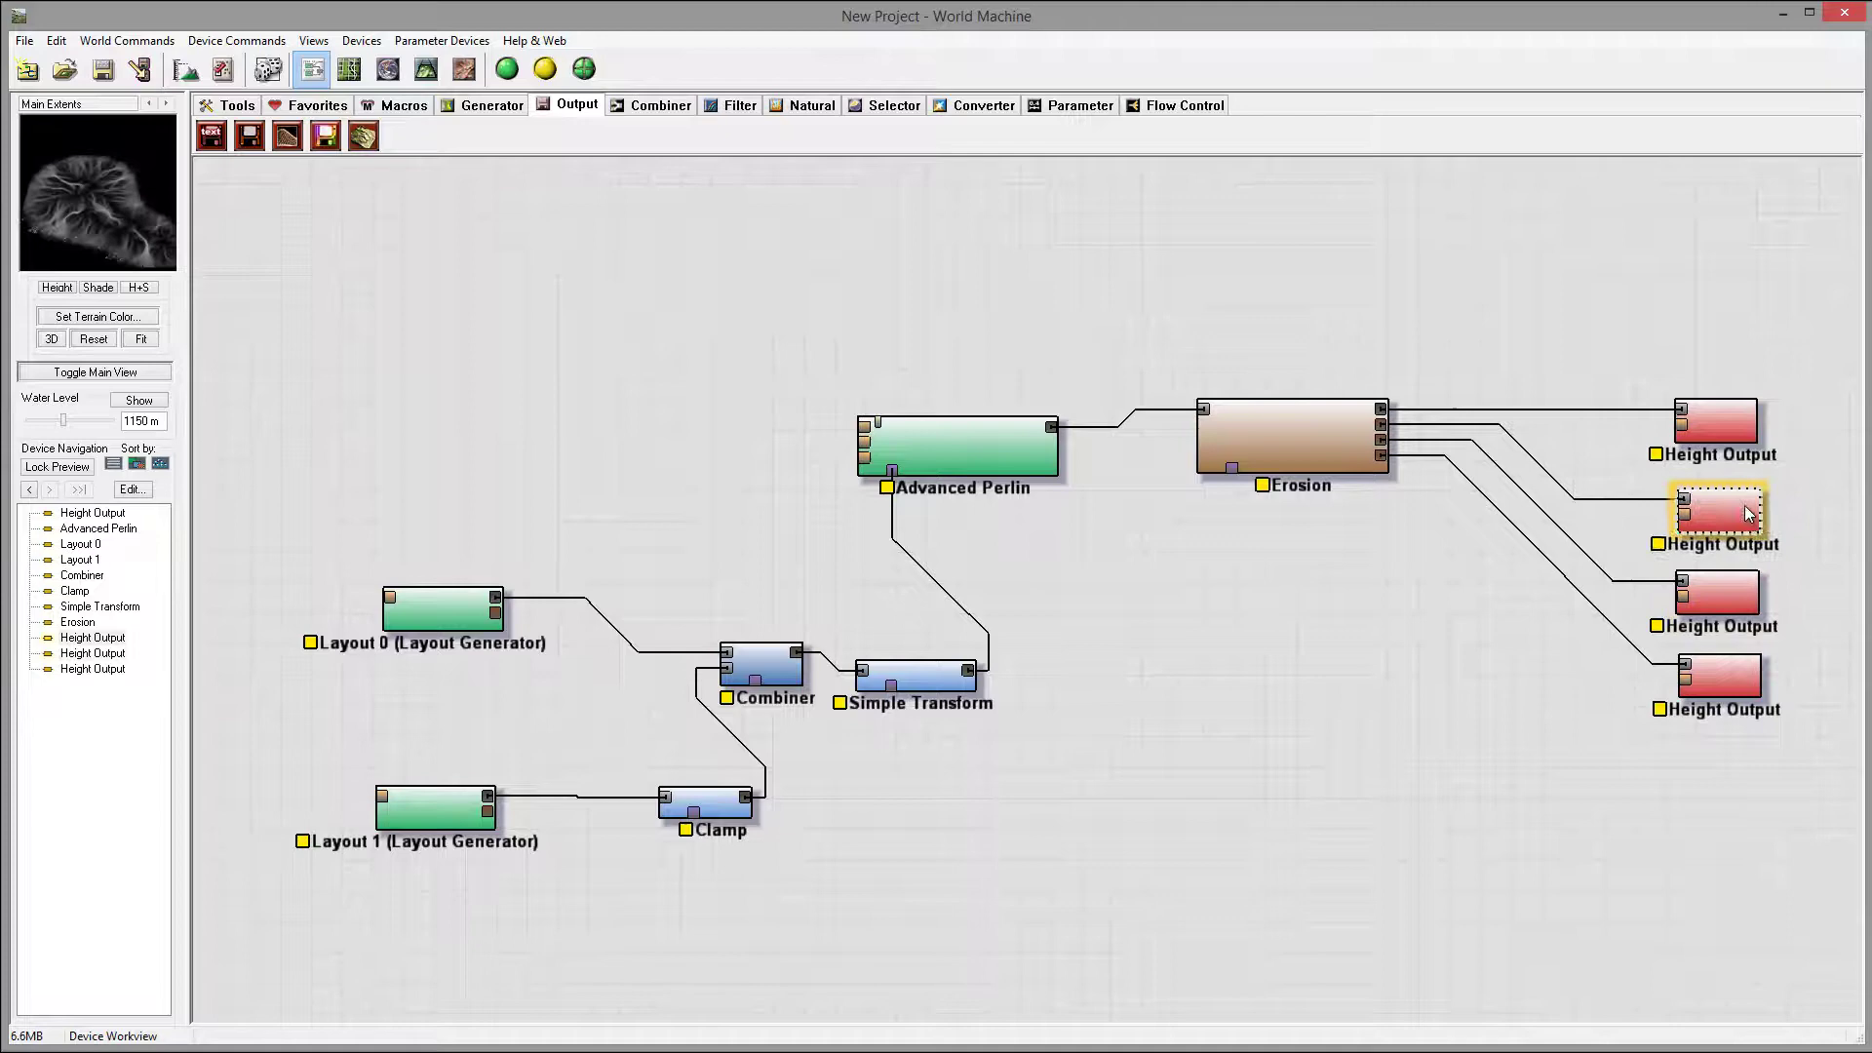
pyautogui.doubleClick(1715, 422)
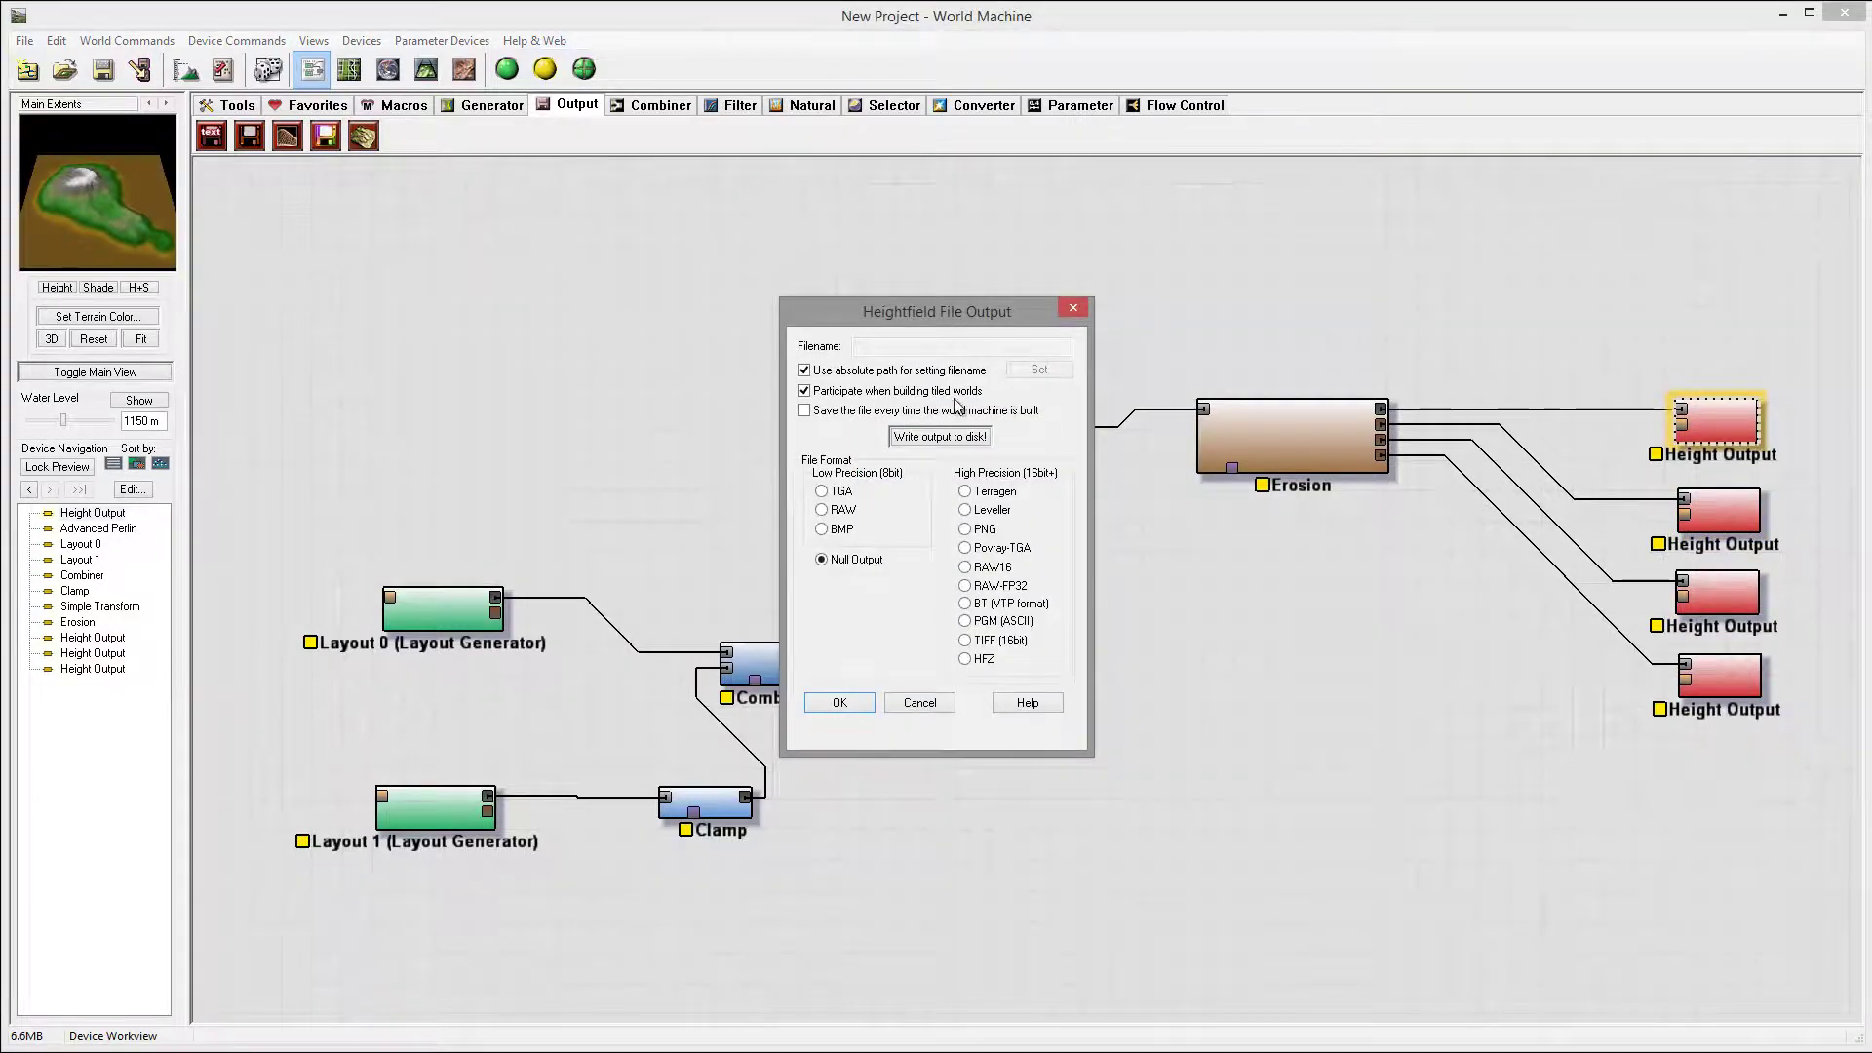
# Set the top output to 16-bit TIFF, and the second to a 16-bit TIFF named Flow.
pyautogui.click(965, 640)
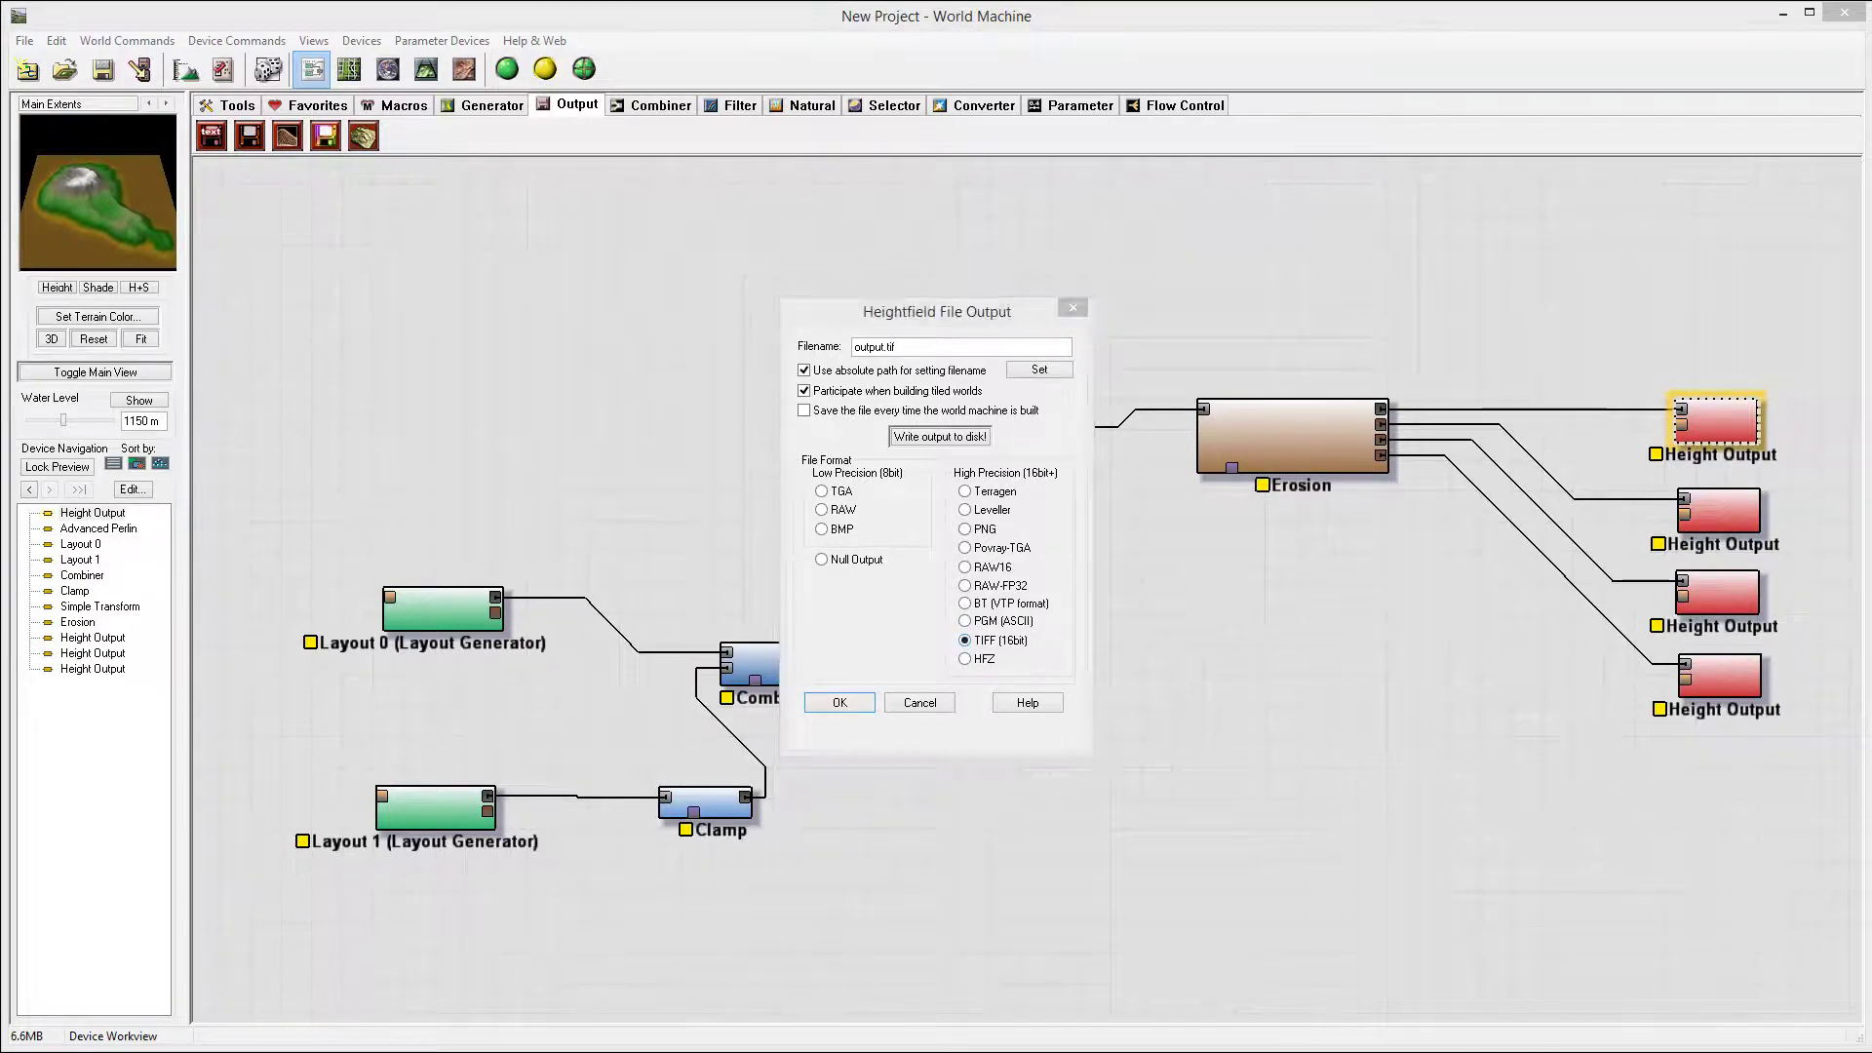
pyautogui.click(839, 702)
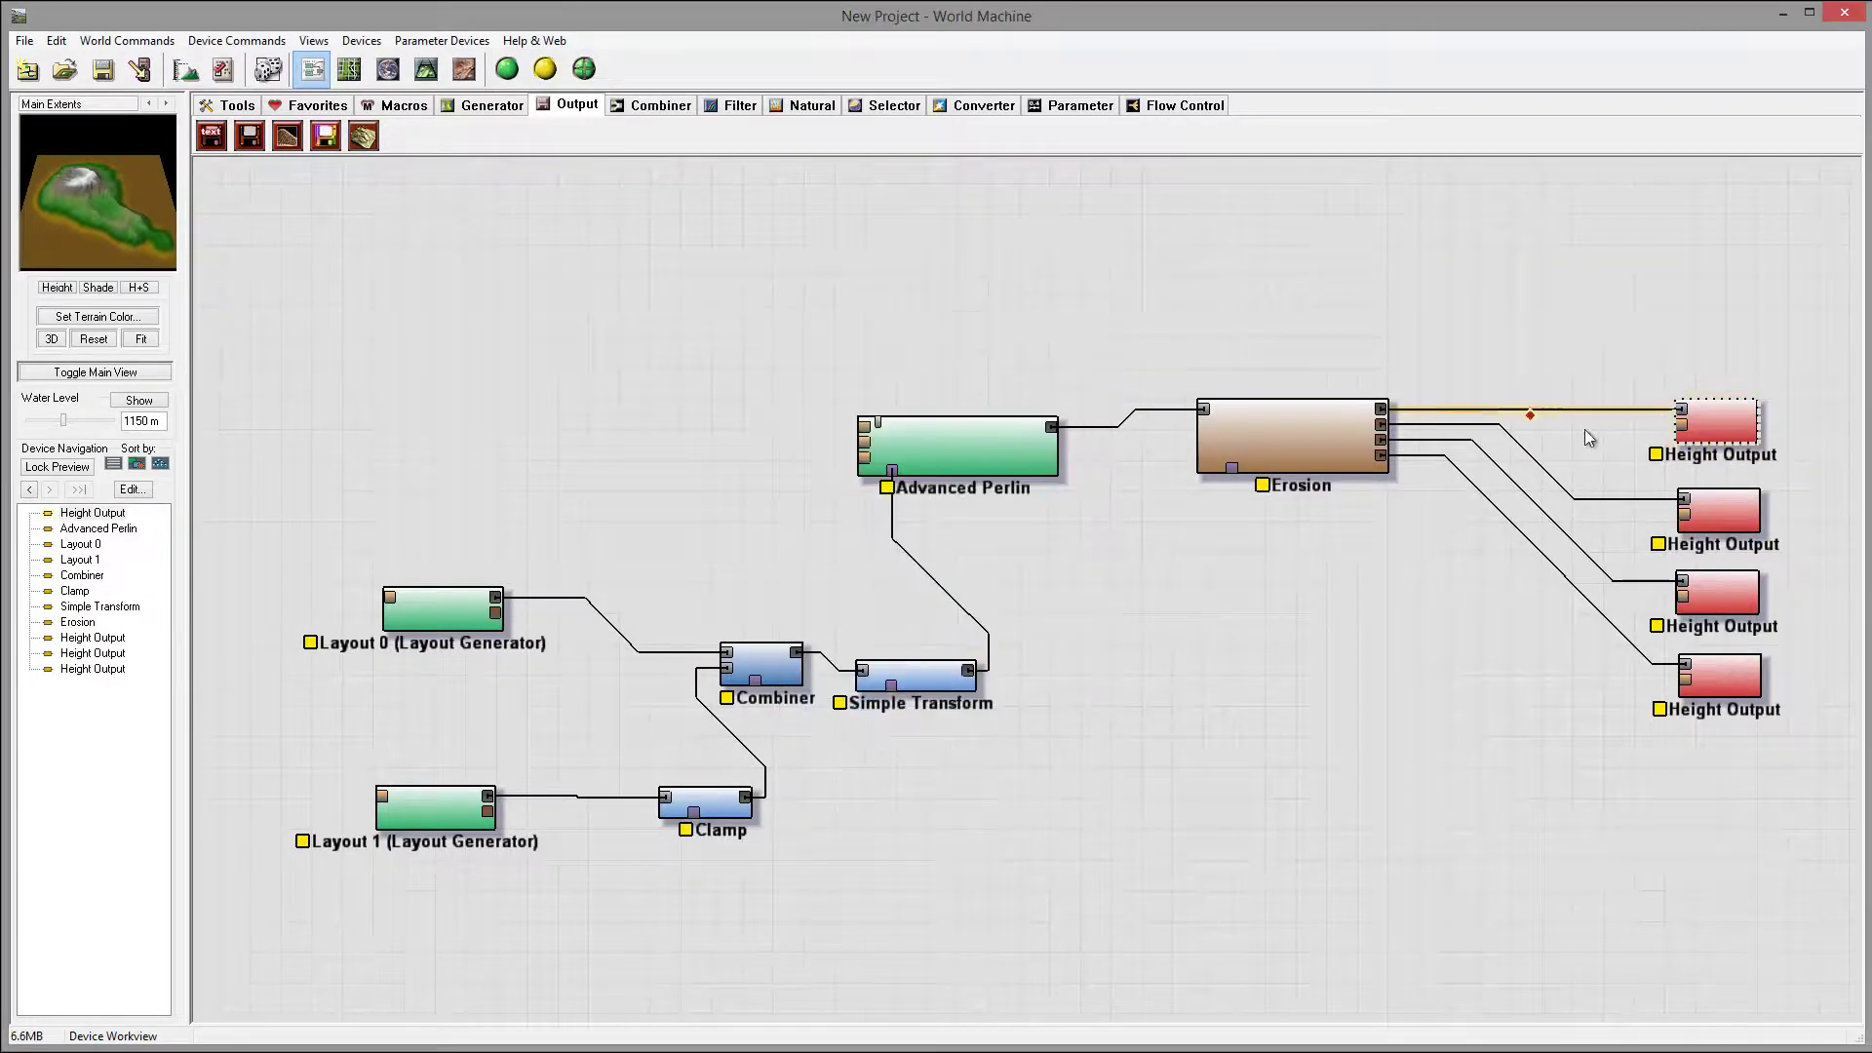
pyautogui.doubleClick(1718, 509)
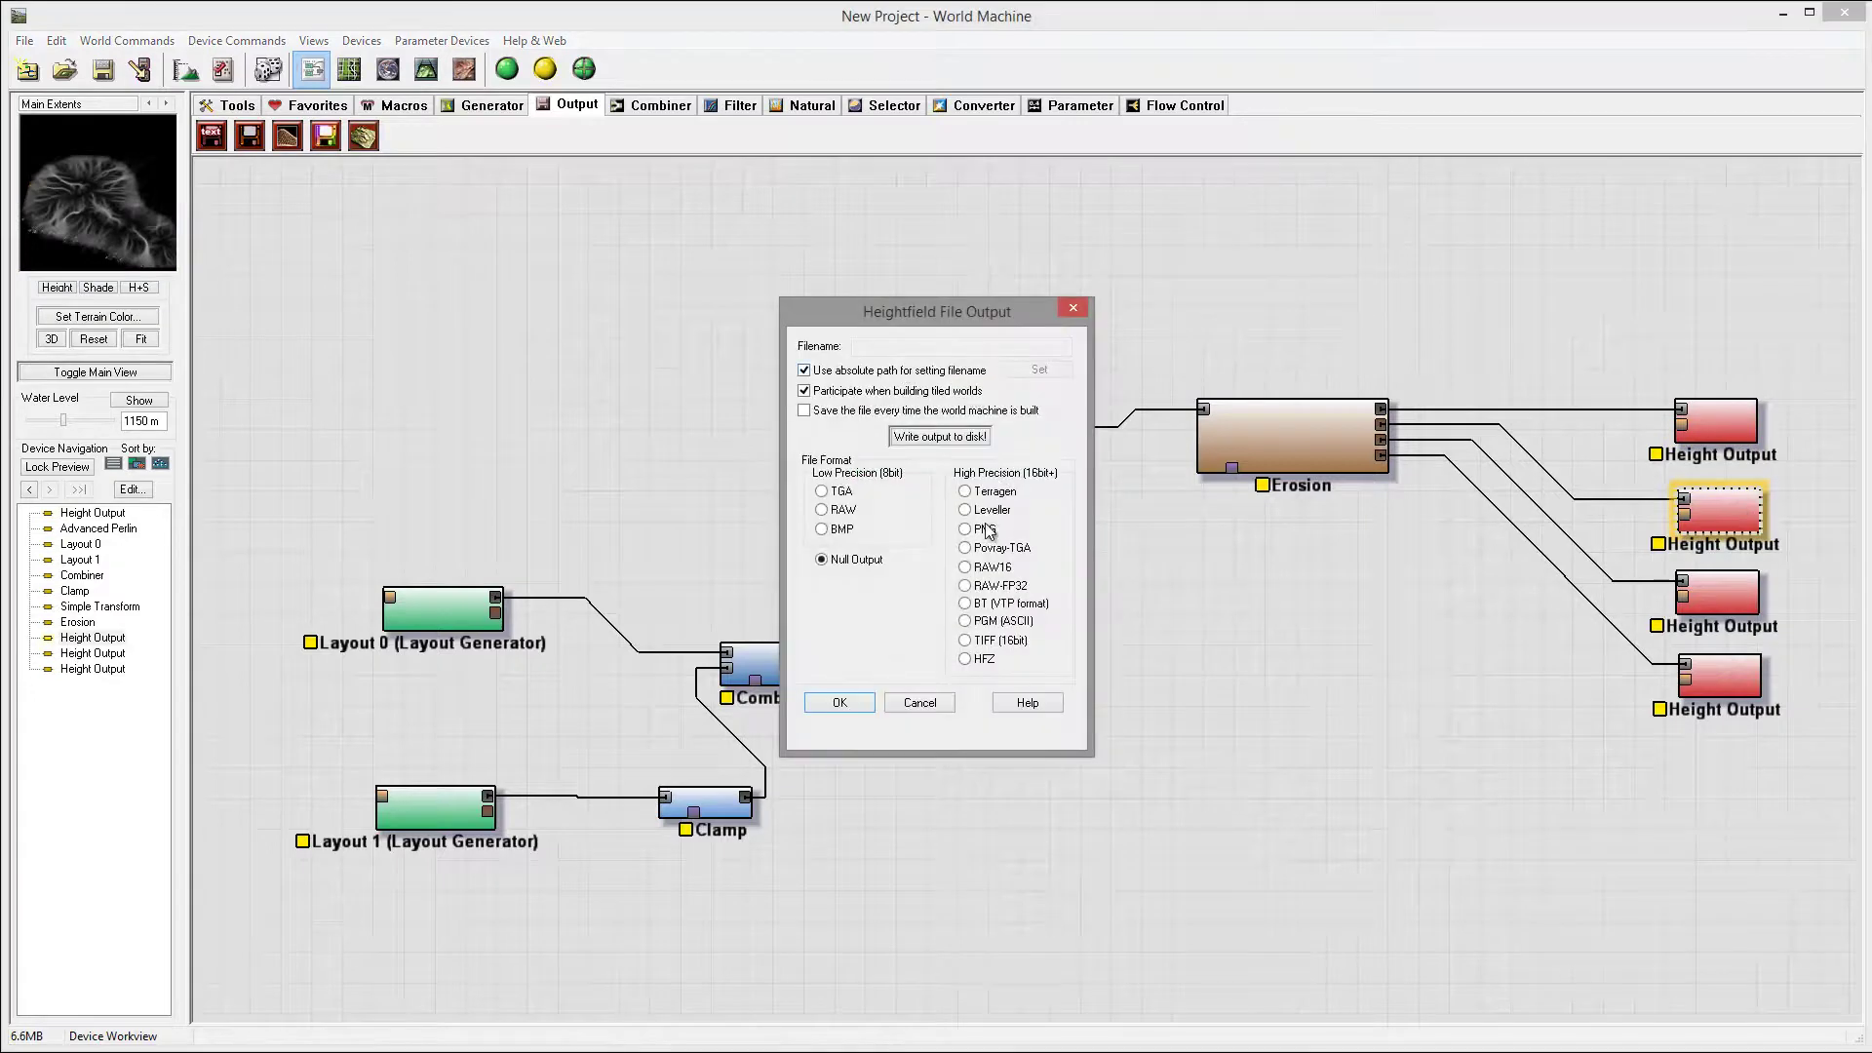
pyautogui.click(972, 643)
pyautogui.click(916, 348)
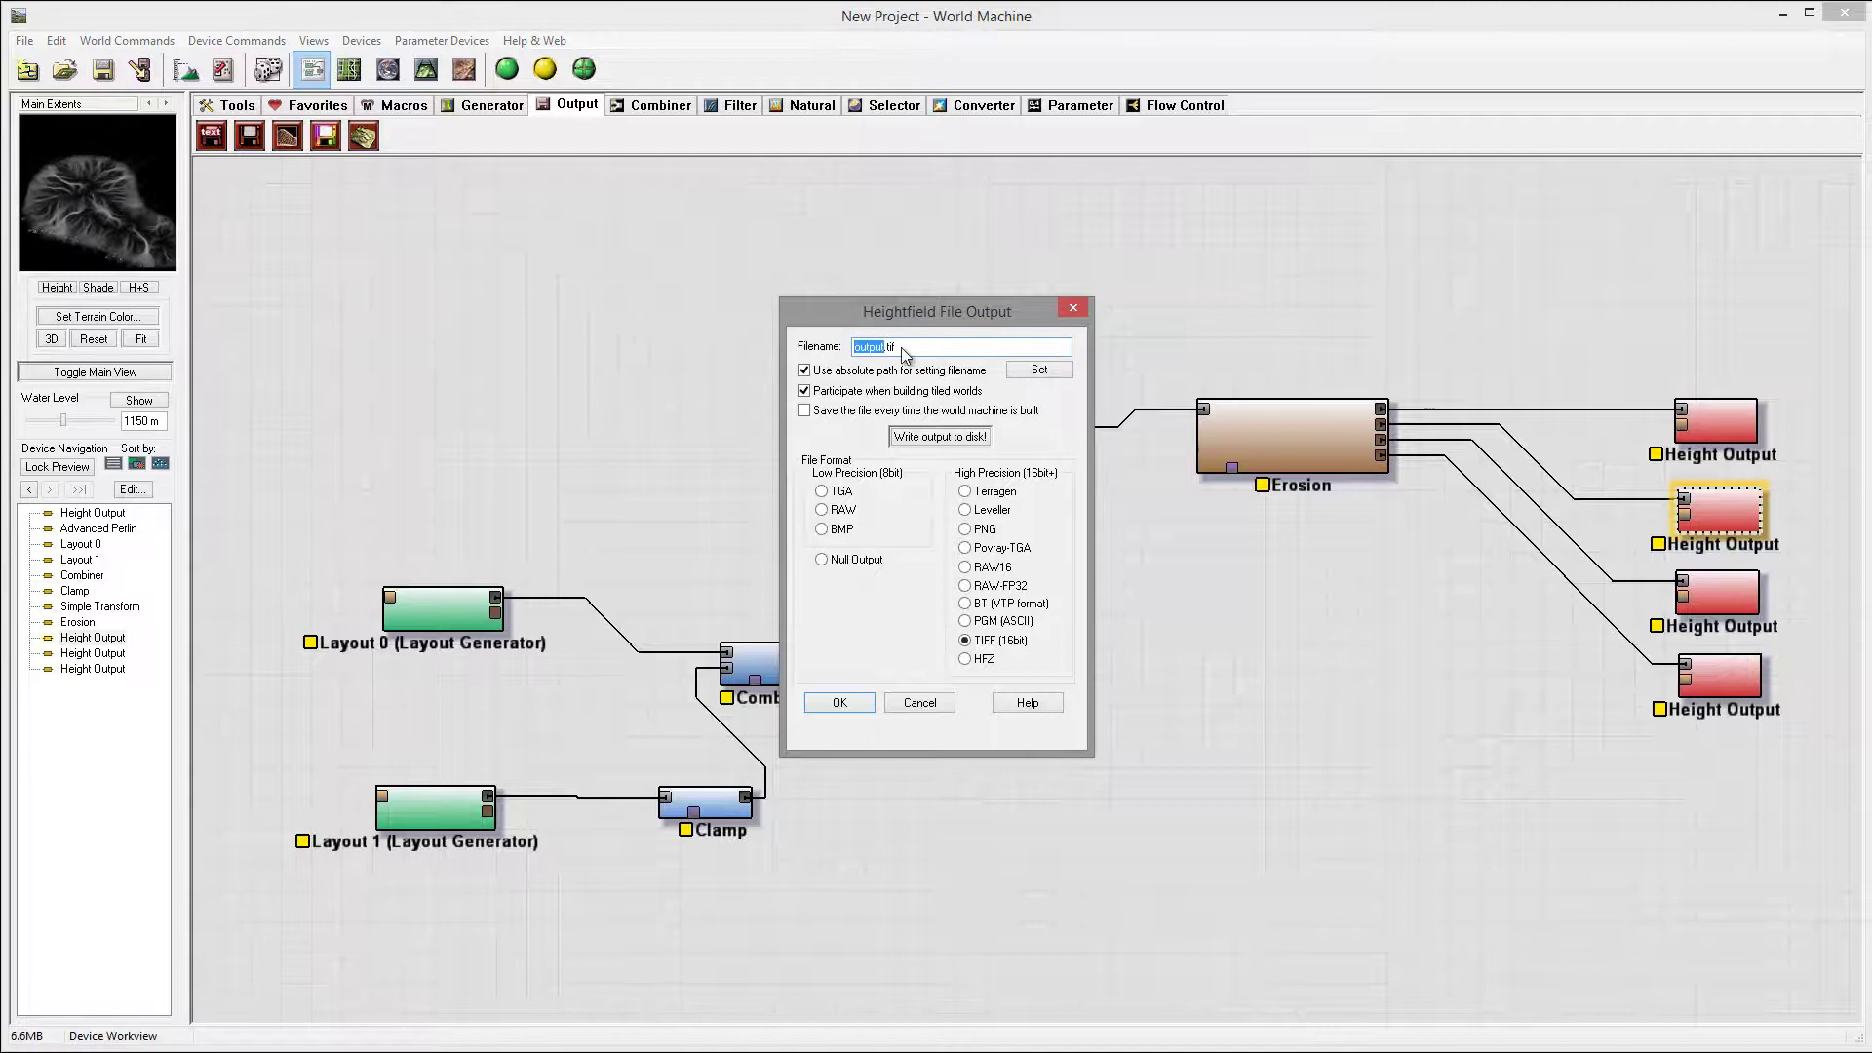
pyautogui.hotkey('ctrl', 'v')
pyautogui.write('Flow')
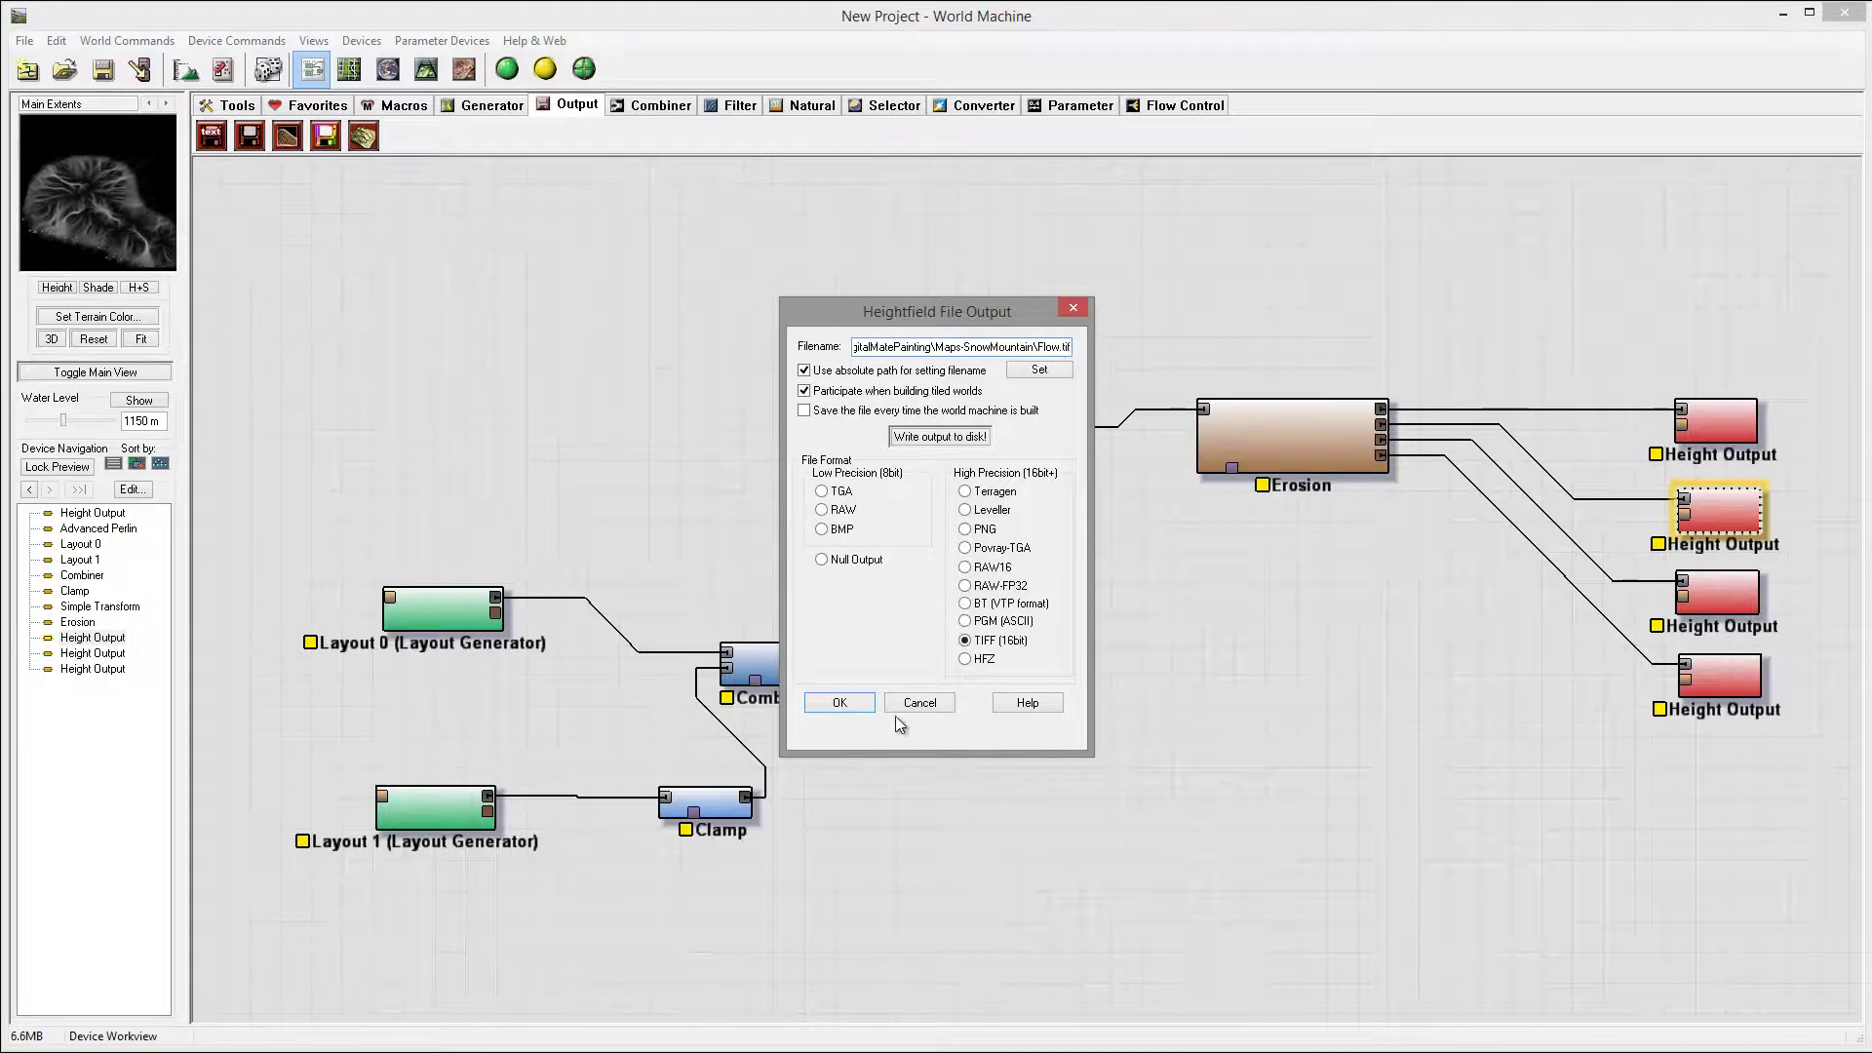
pyautogui.click(852, 706)
# Make the third Height Output save a 16-bit TIFF named Wear in Maps-SnowMountain.
pyautogui.click(1717, 589)
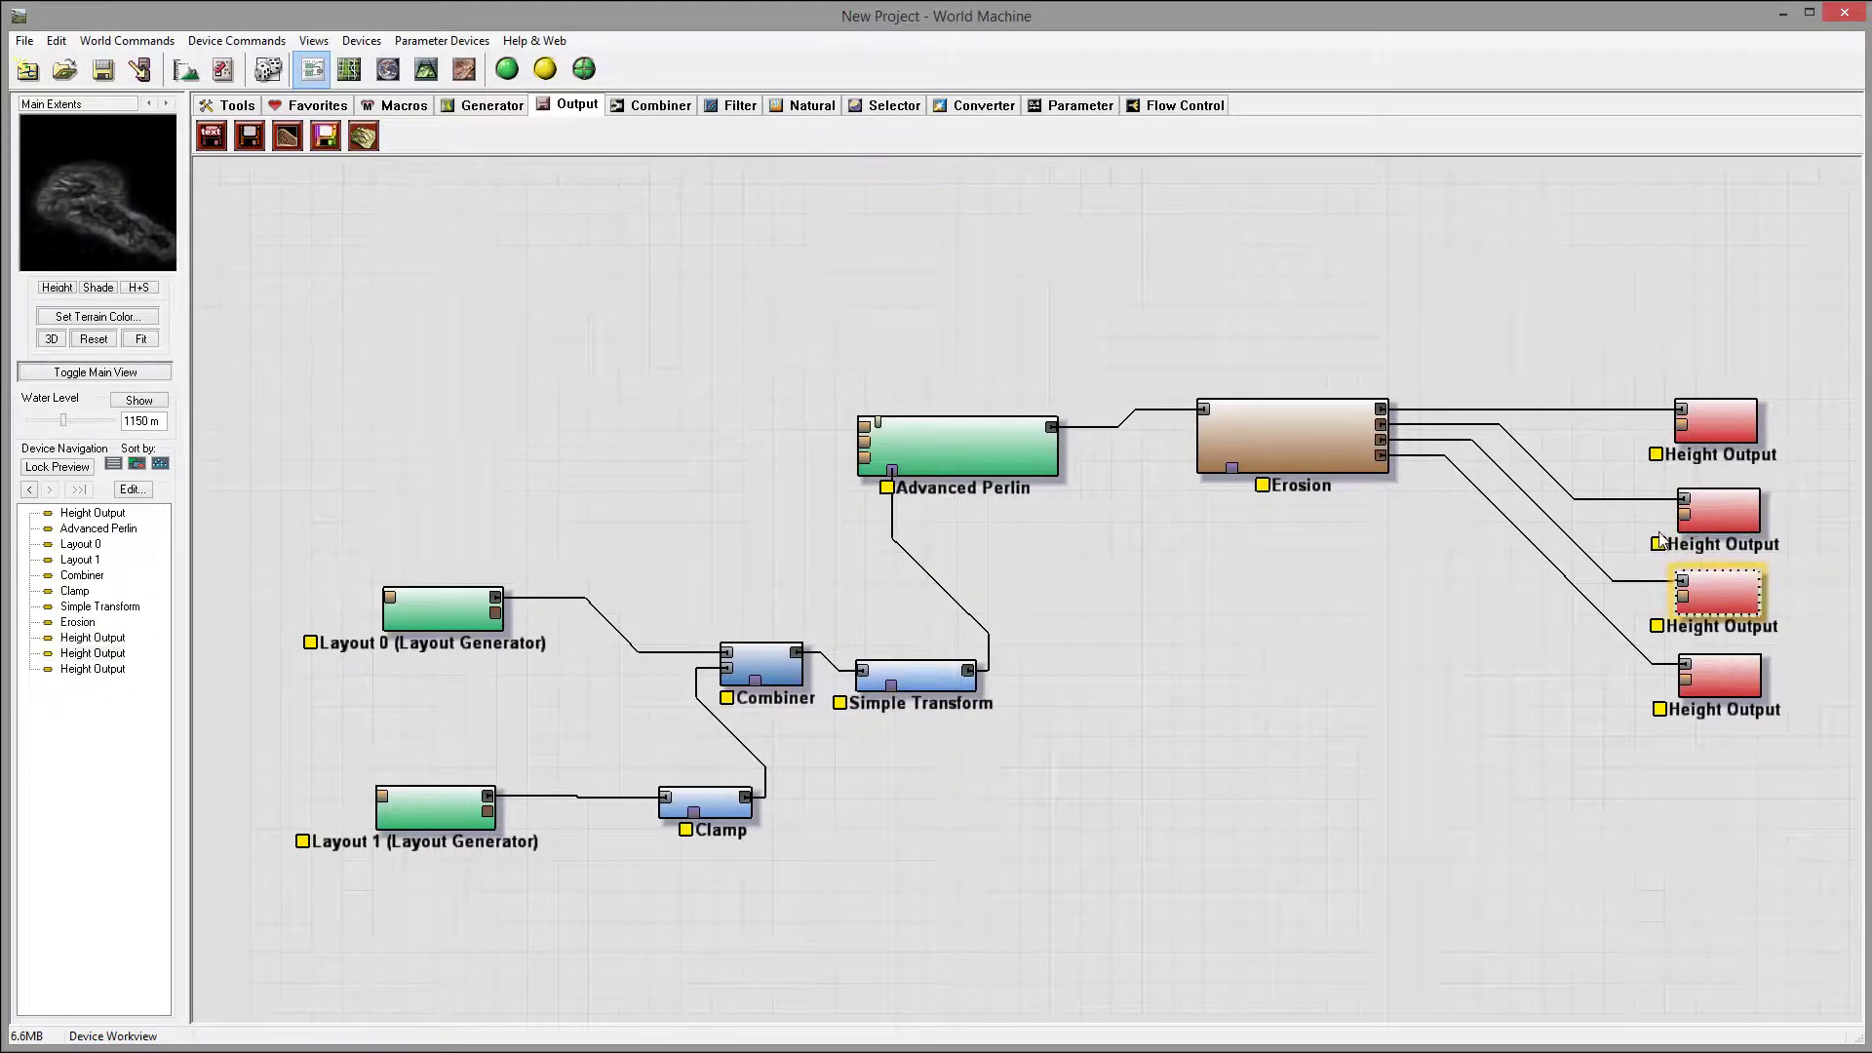
pyautogui.doubleClick(1720, 586)
pyautogui.click(995, 642)
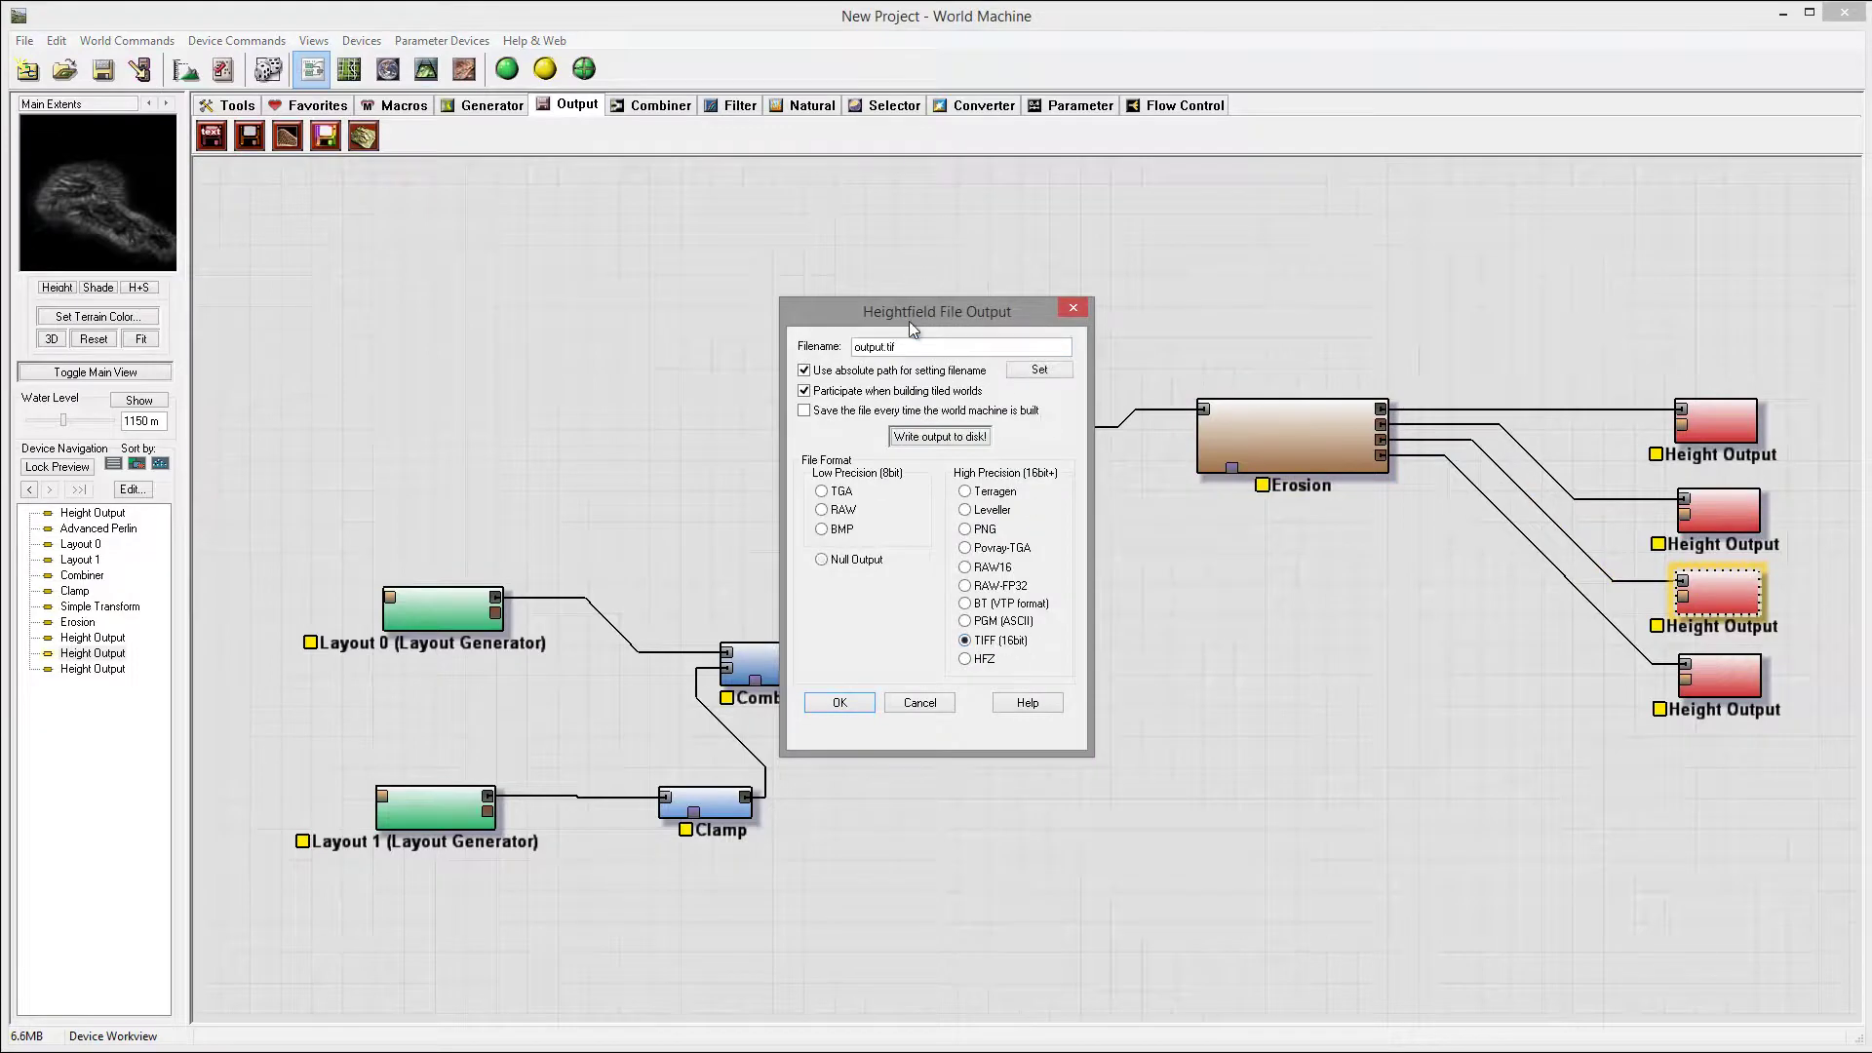
pyautogui.doubleClick(884, 347)
pyautogui.hotkey('ctrl', 'v')
pyautogui.write('Wear')
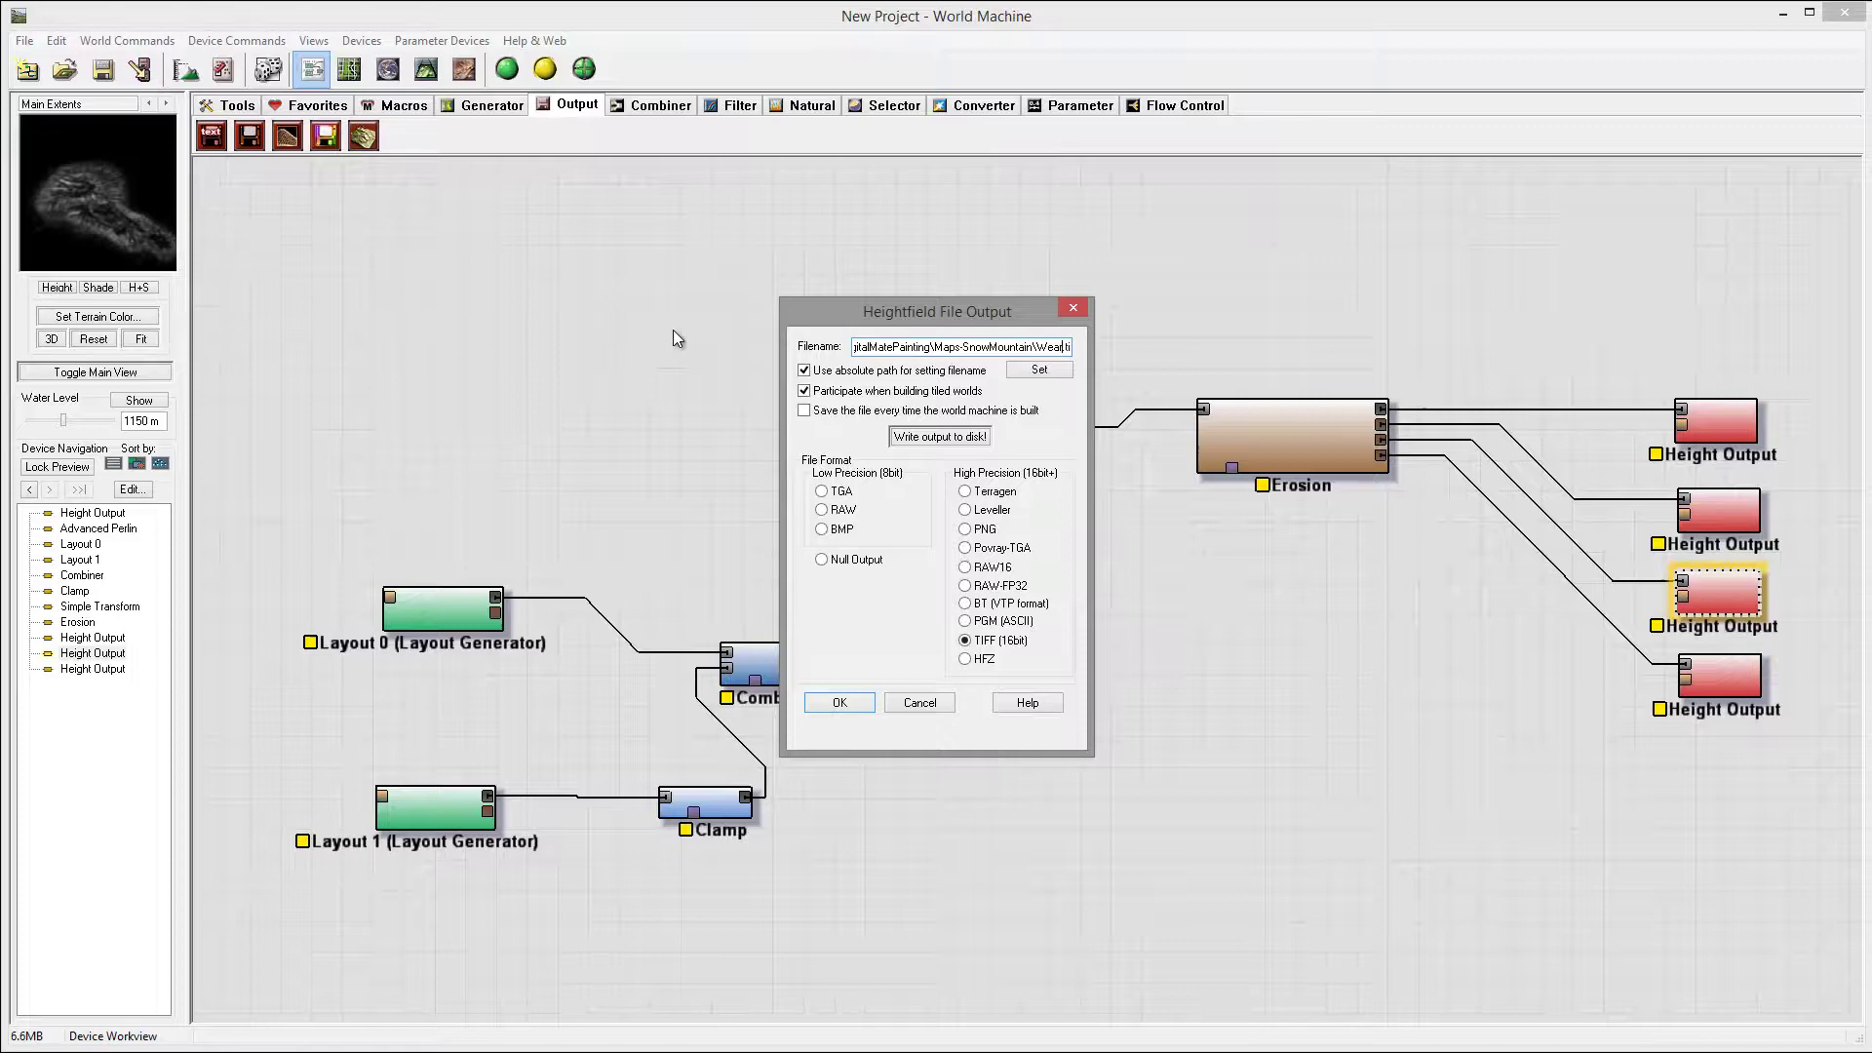
pyautogui.click(840, 702)
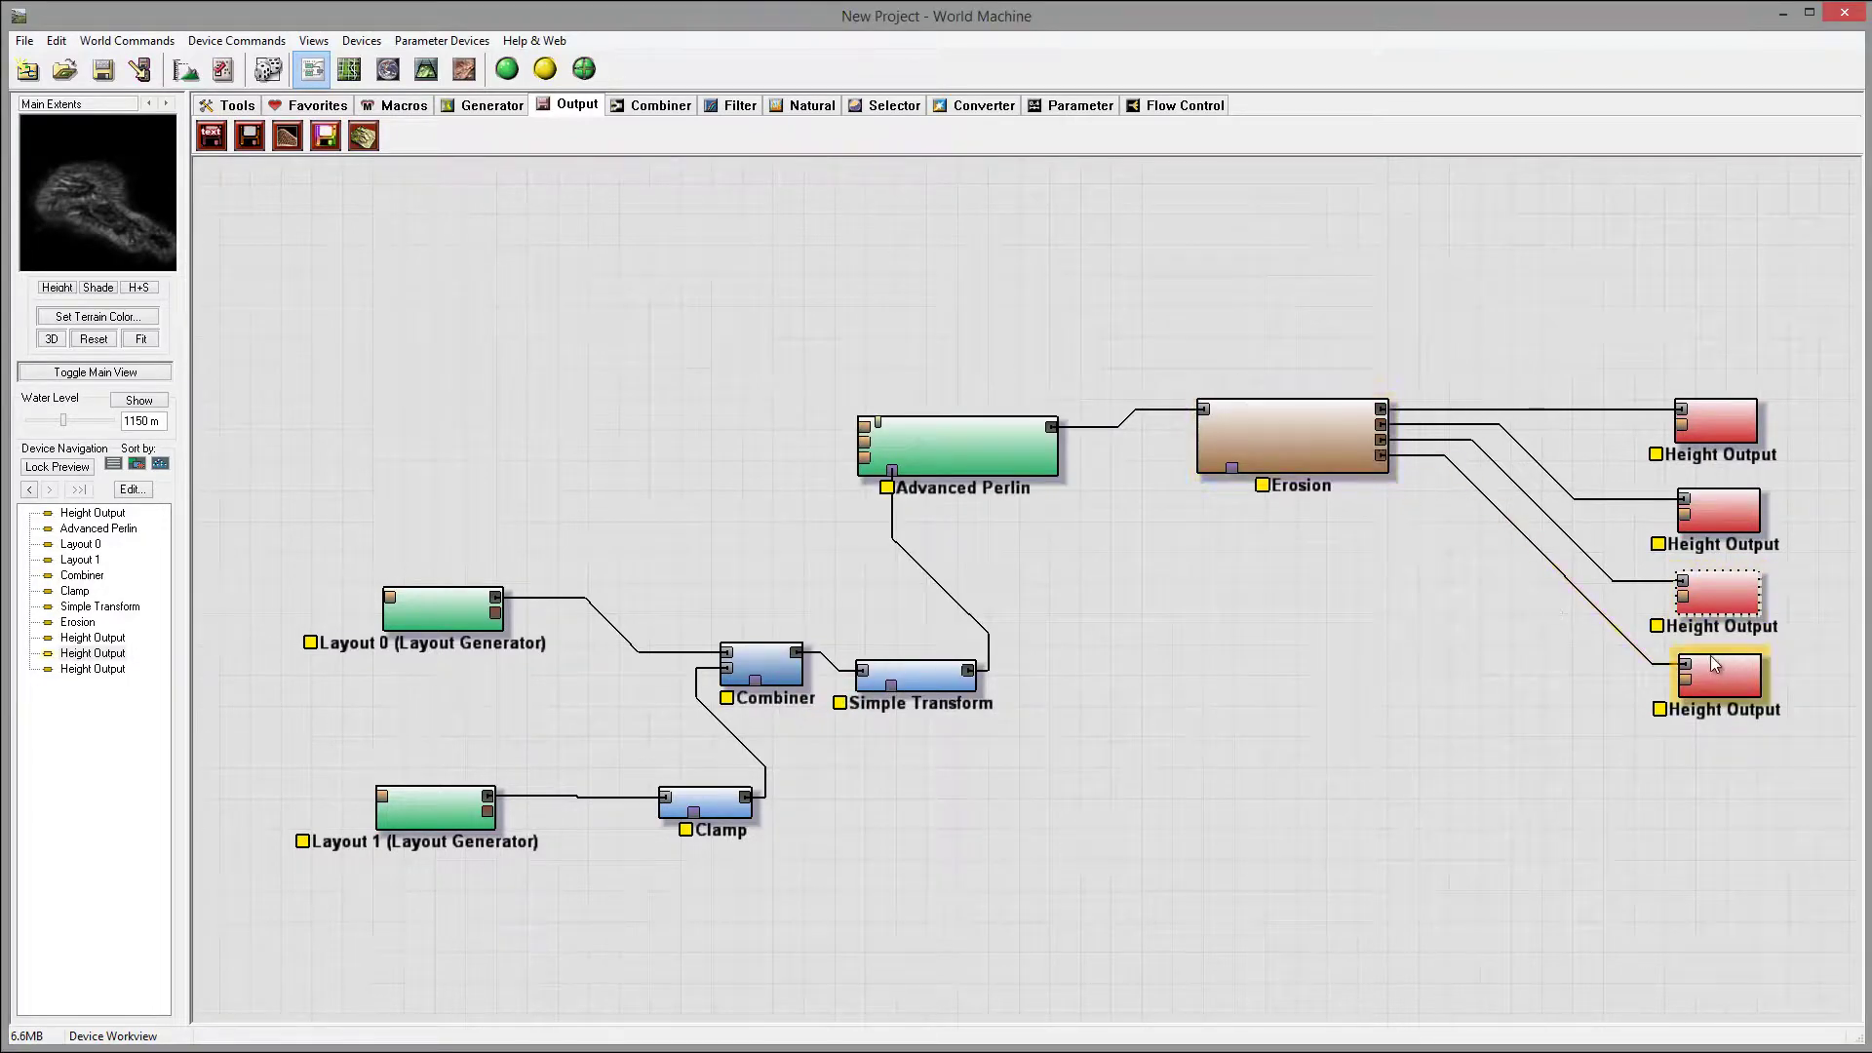
# Make the bottom Height Output save a 16-bit TIFF named Depo in Maps-SnowMountain.
pyautogui.doubleClick(1721, 669)
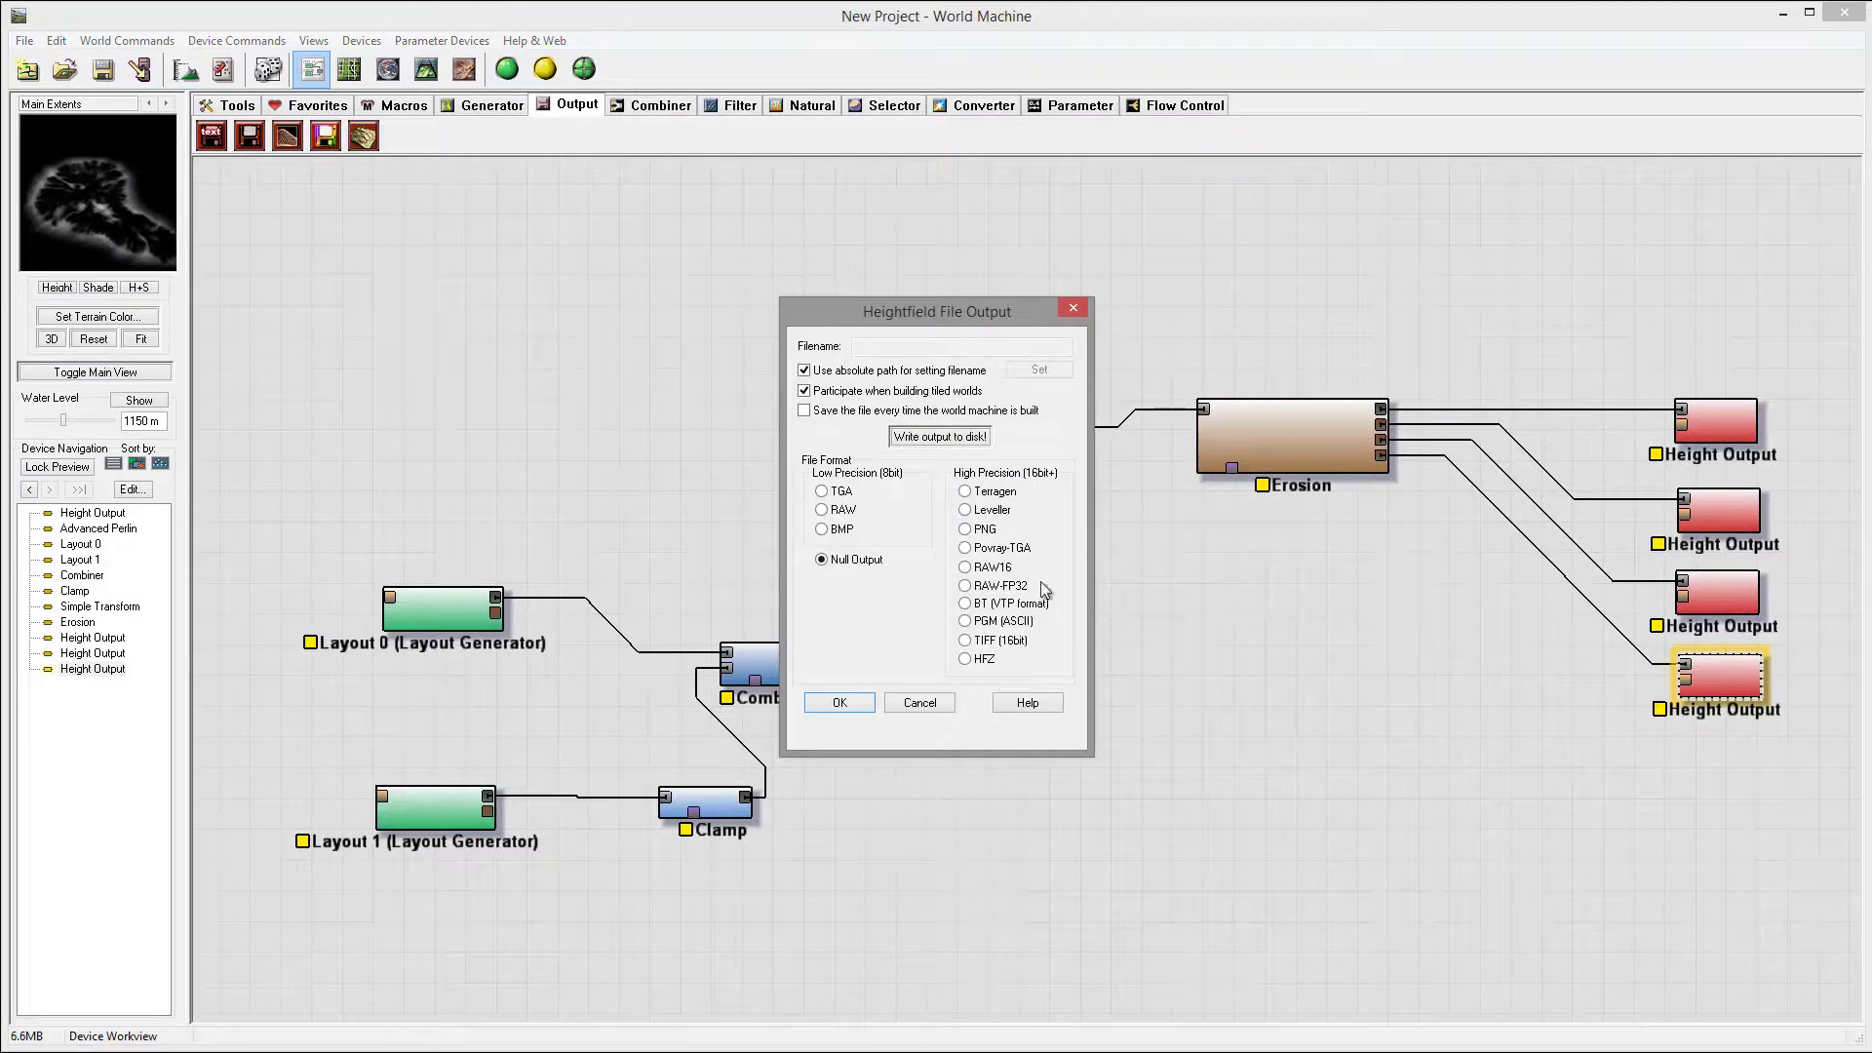
pyautogui.click(984, 643)
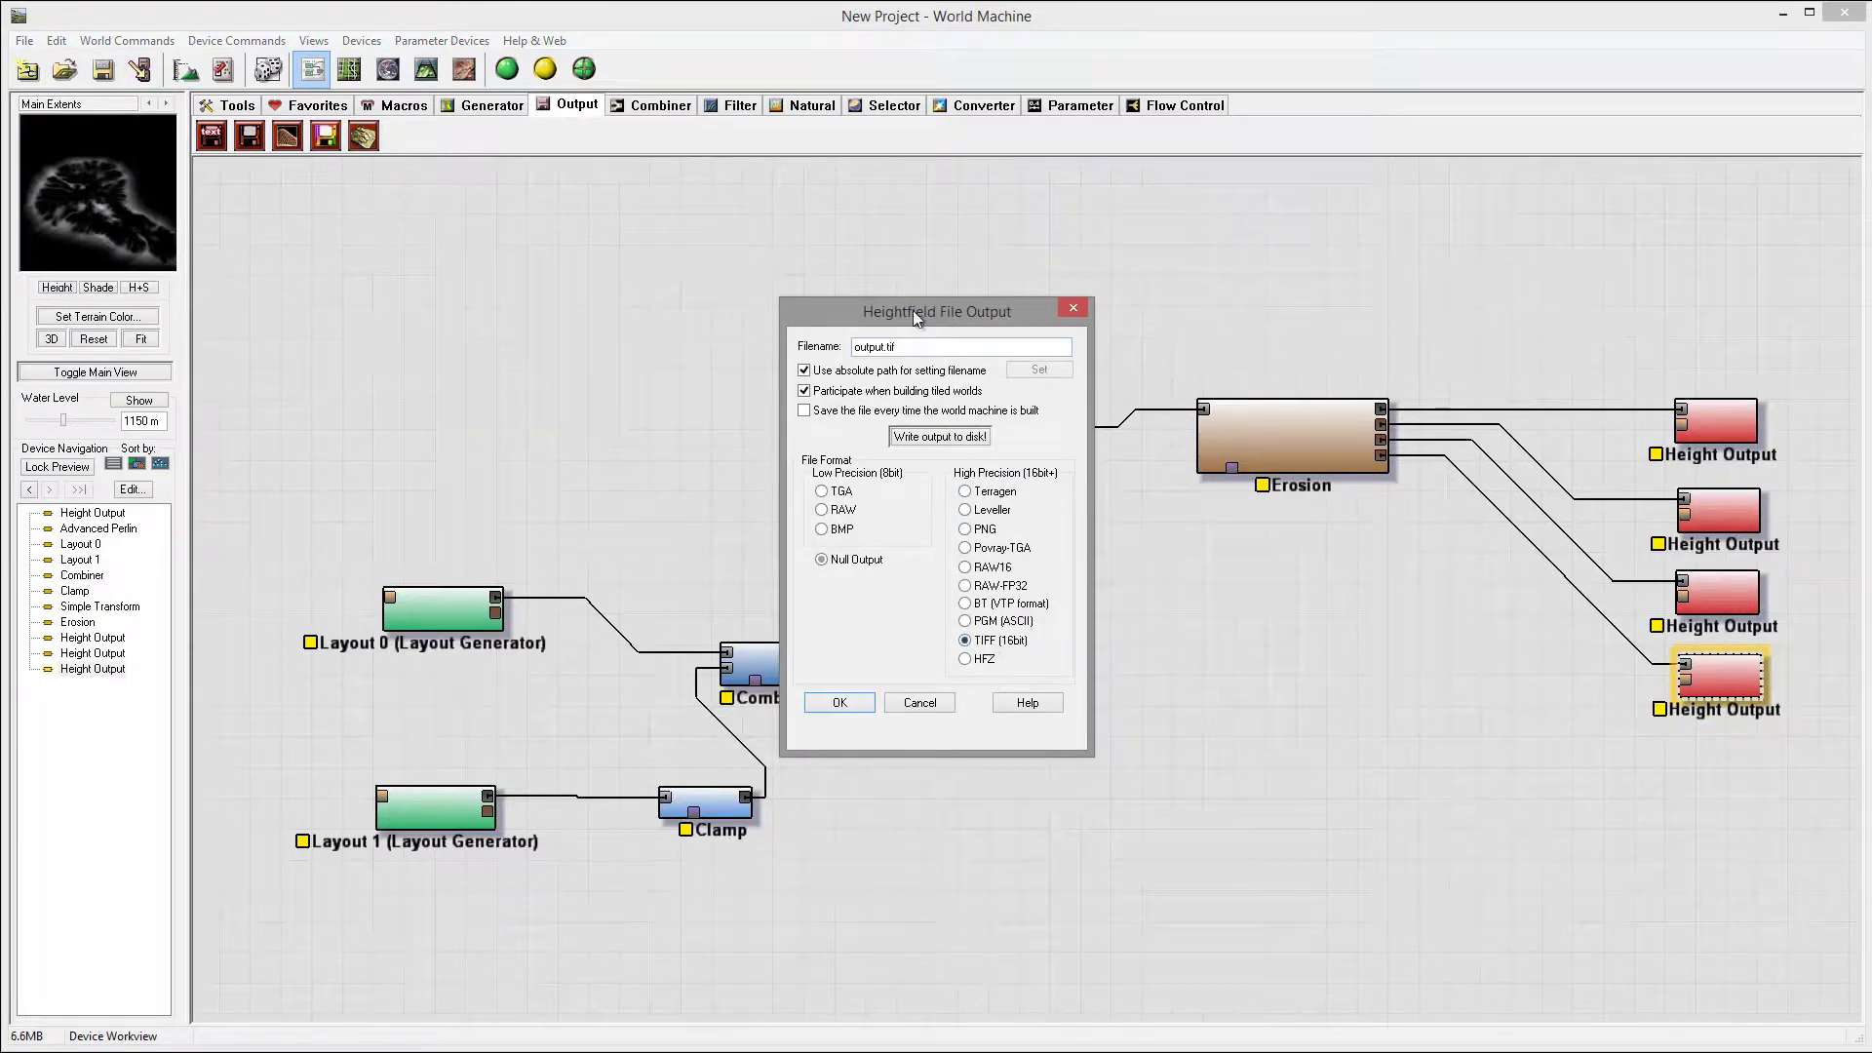
pyautogui.doubleClick(878, 348)
pyautogui.press('Delete')
pyautogui.hotkey('ctrl', 'v')
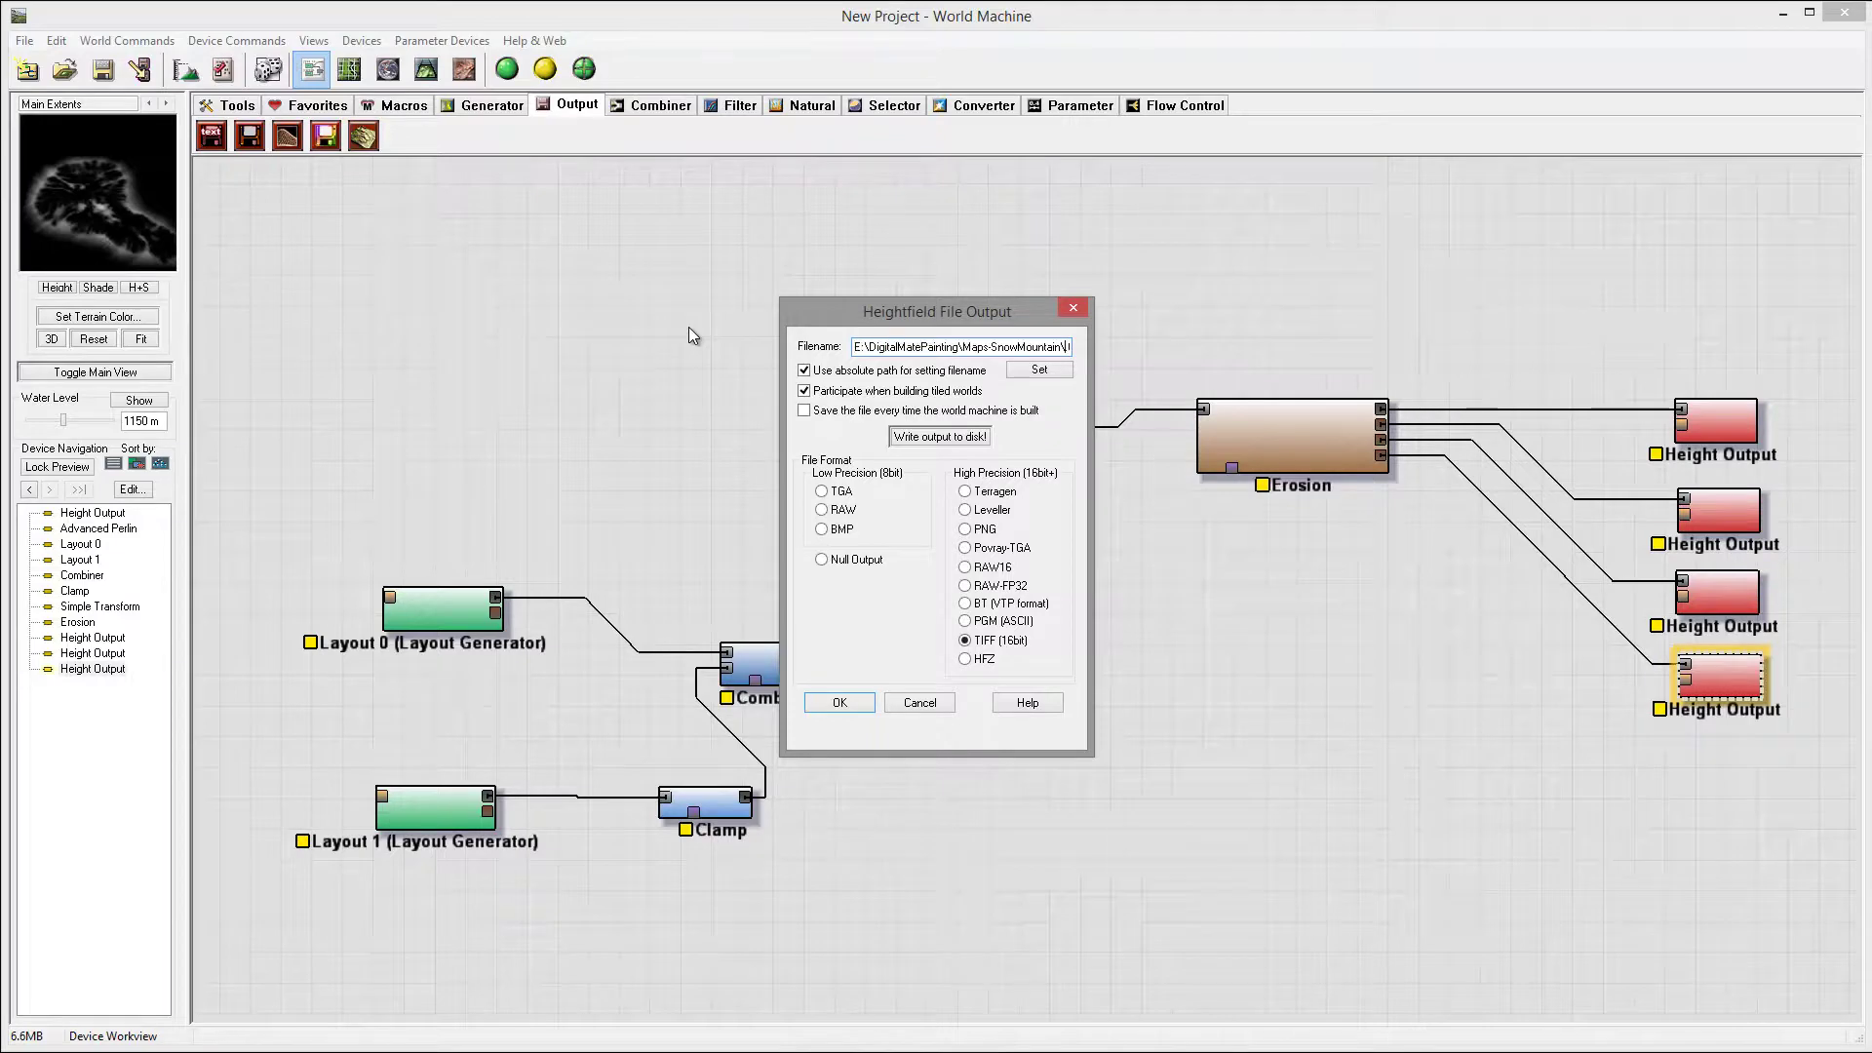
pyautogui.write('Depos')
pyautogui.click(841, 702)
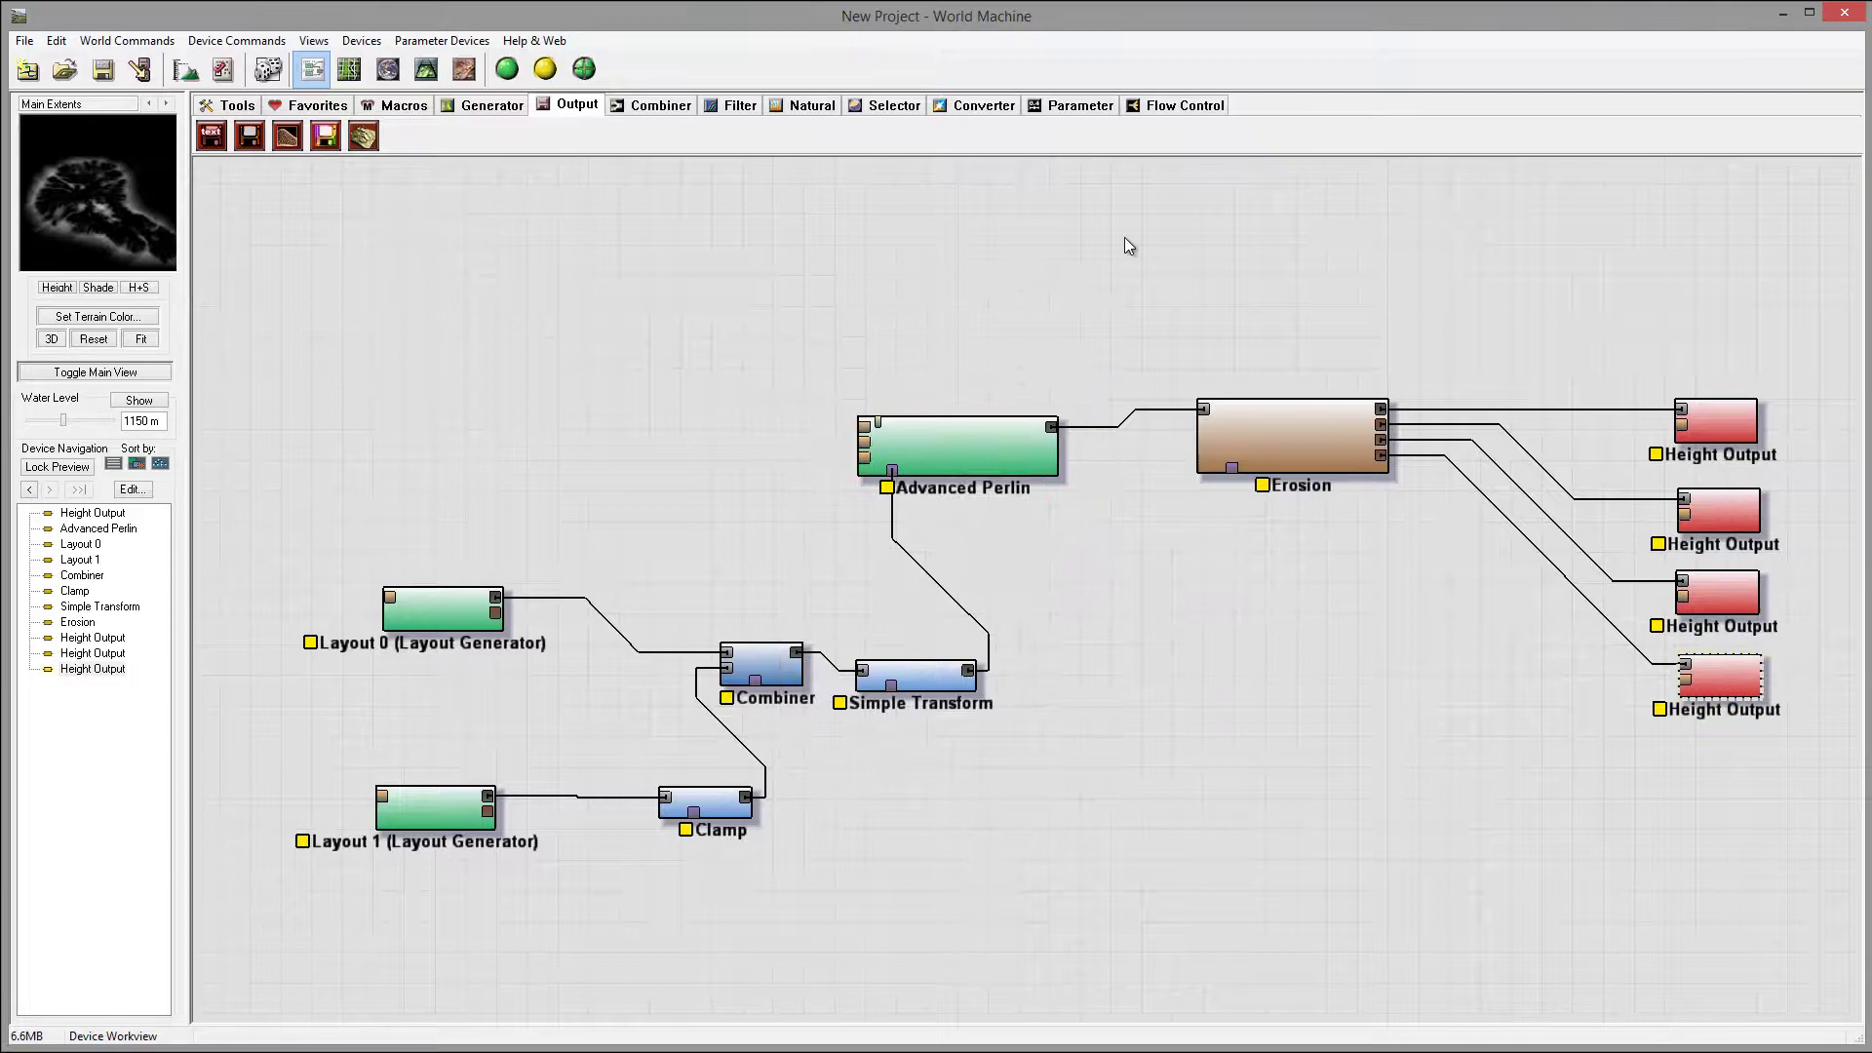
# Build the world, export all four maps from the Output Manager, then show the Natural devices.
pyautogui.click(139, 68)
pyautogui.click(920, 640)
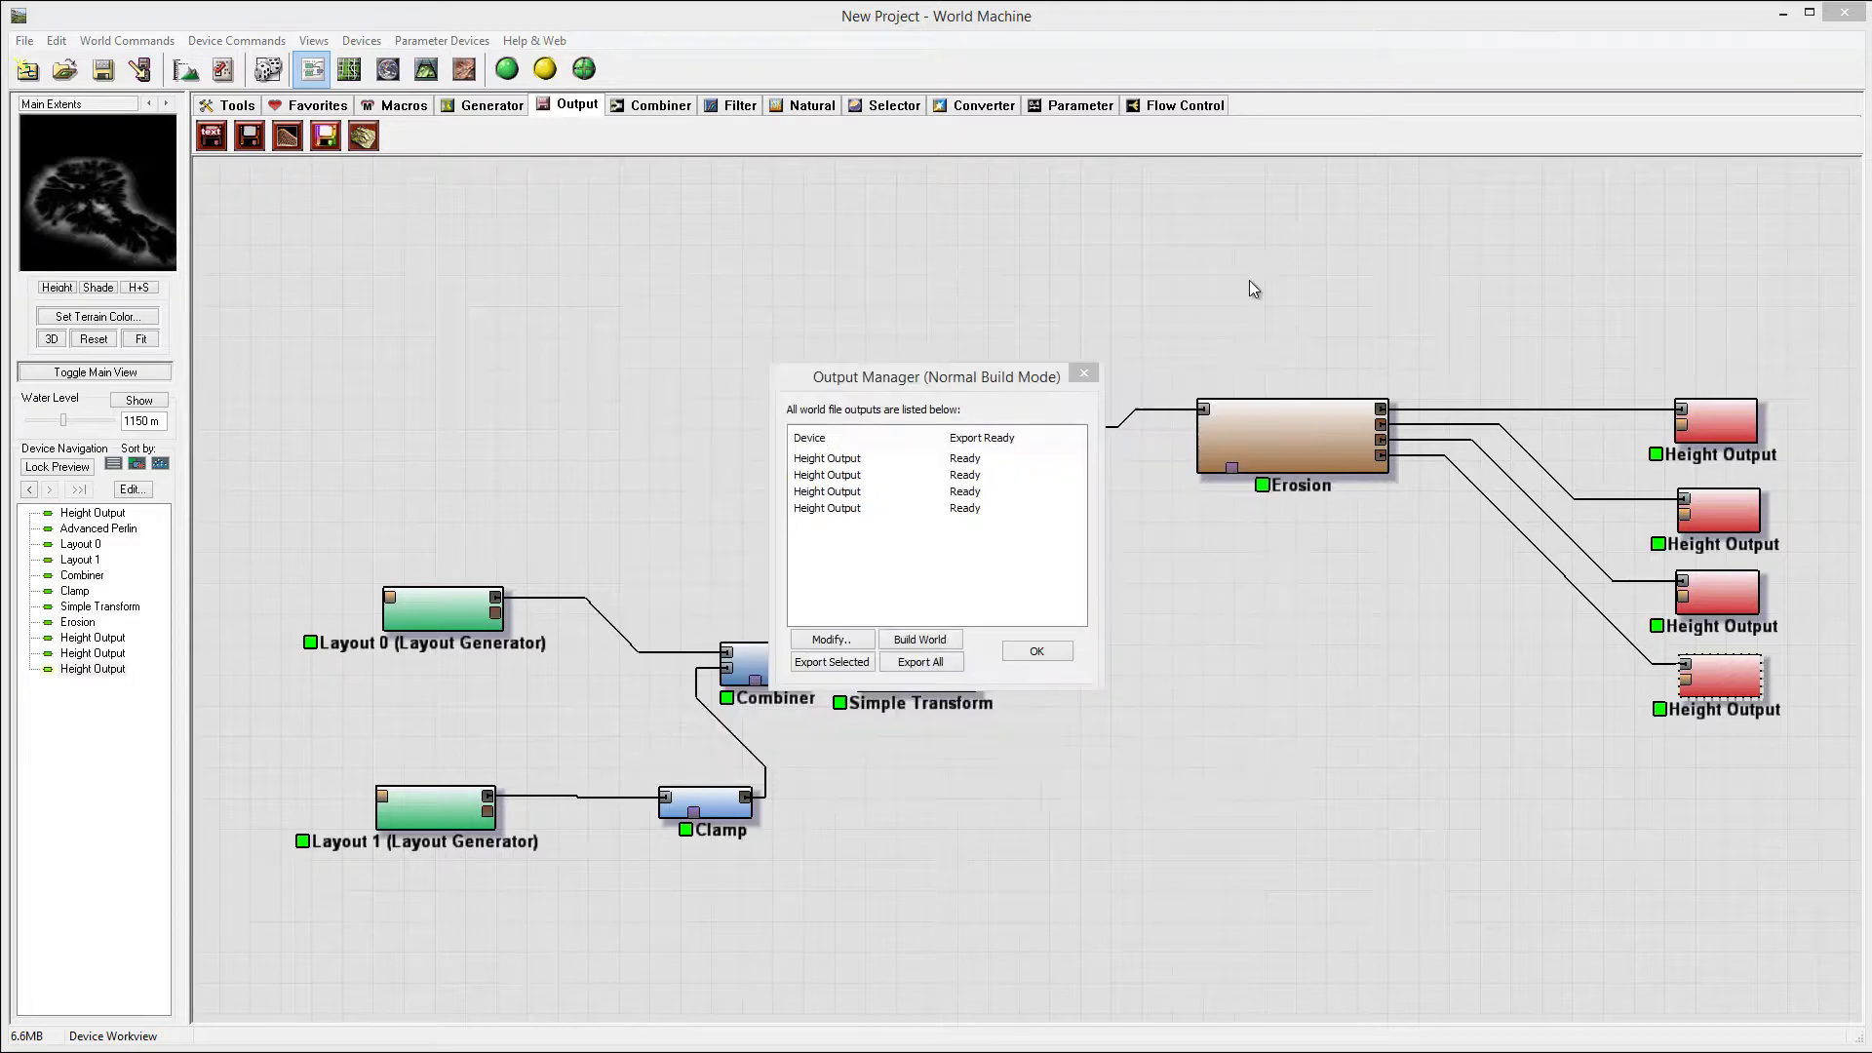
pyautogui.click(934, 381)
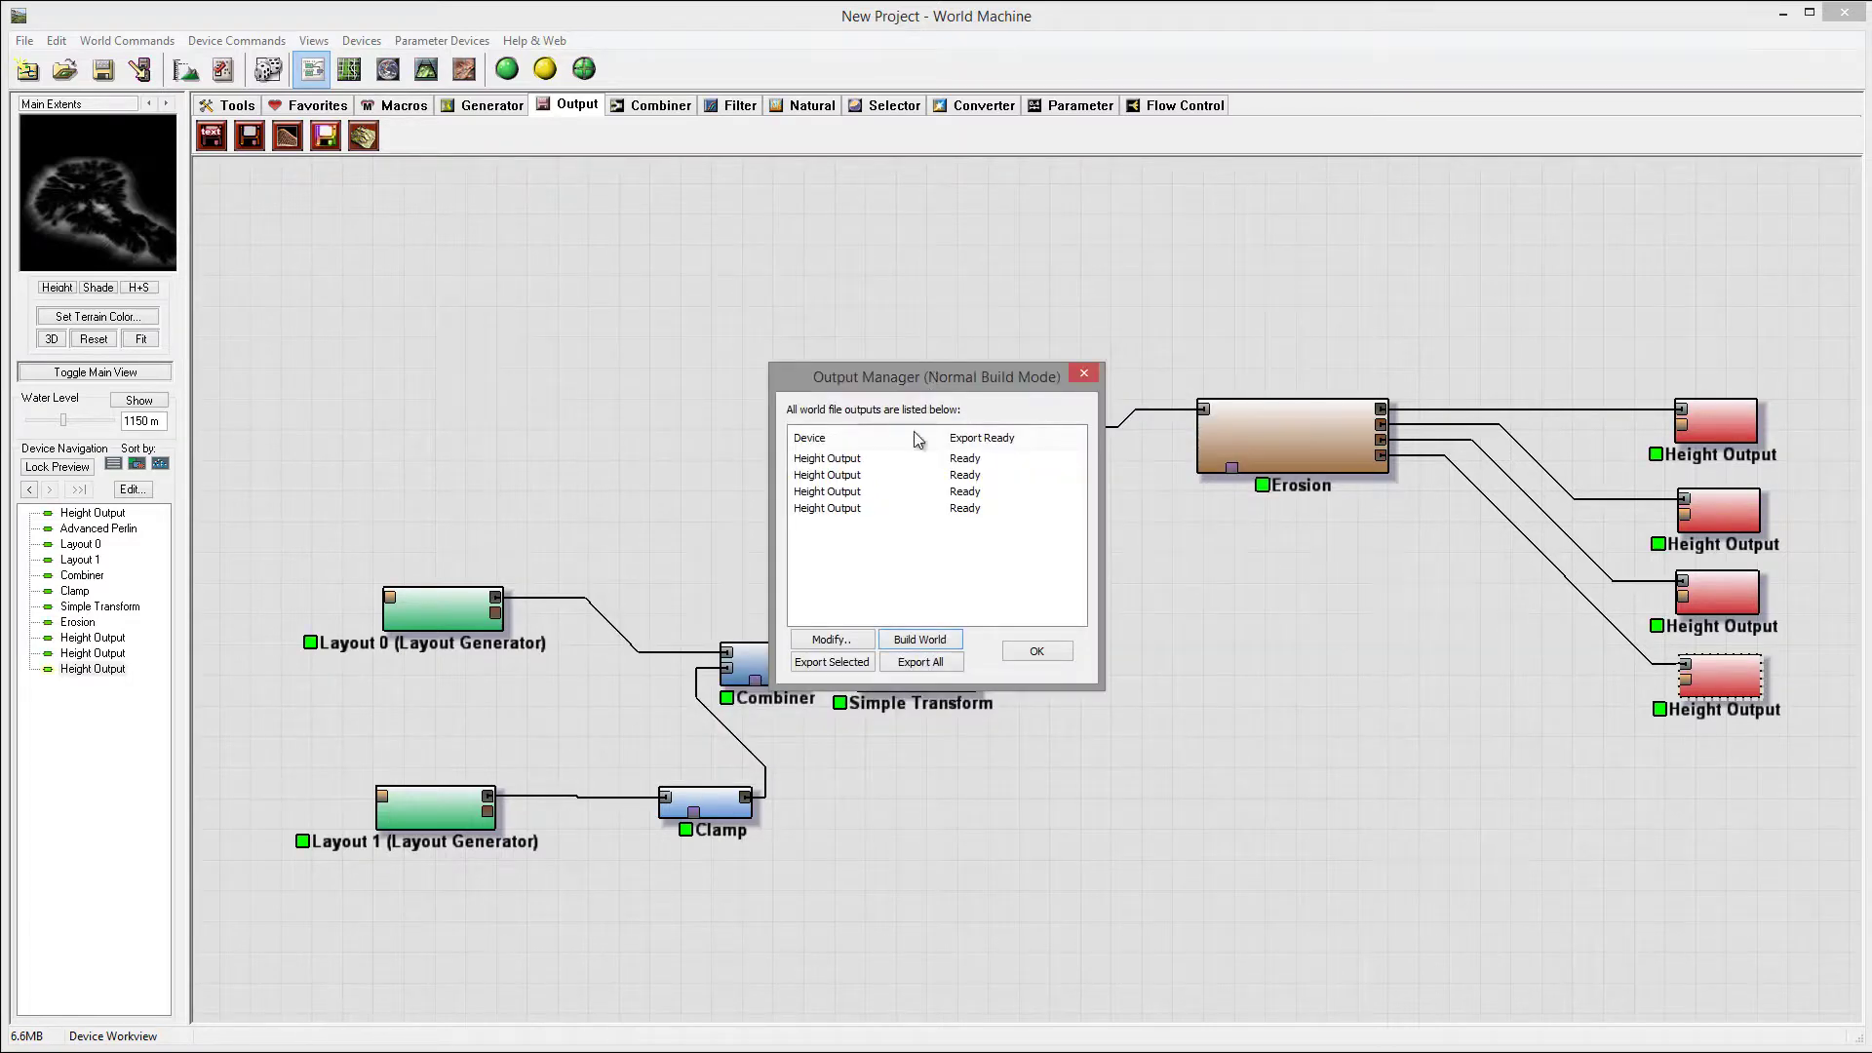
pyautogui.click(920, 662)
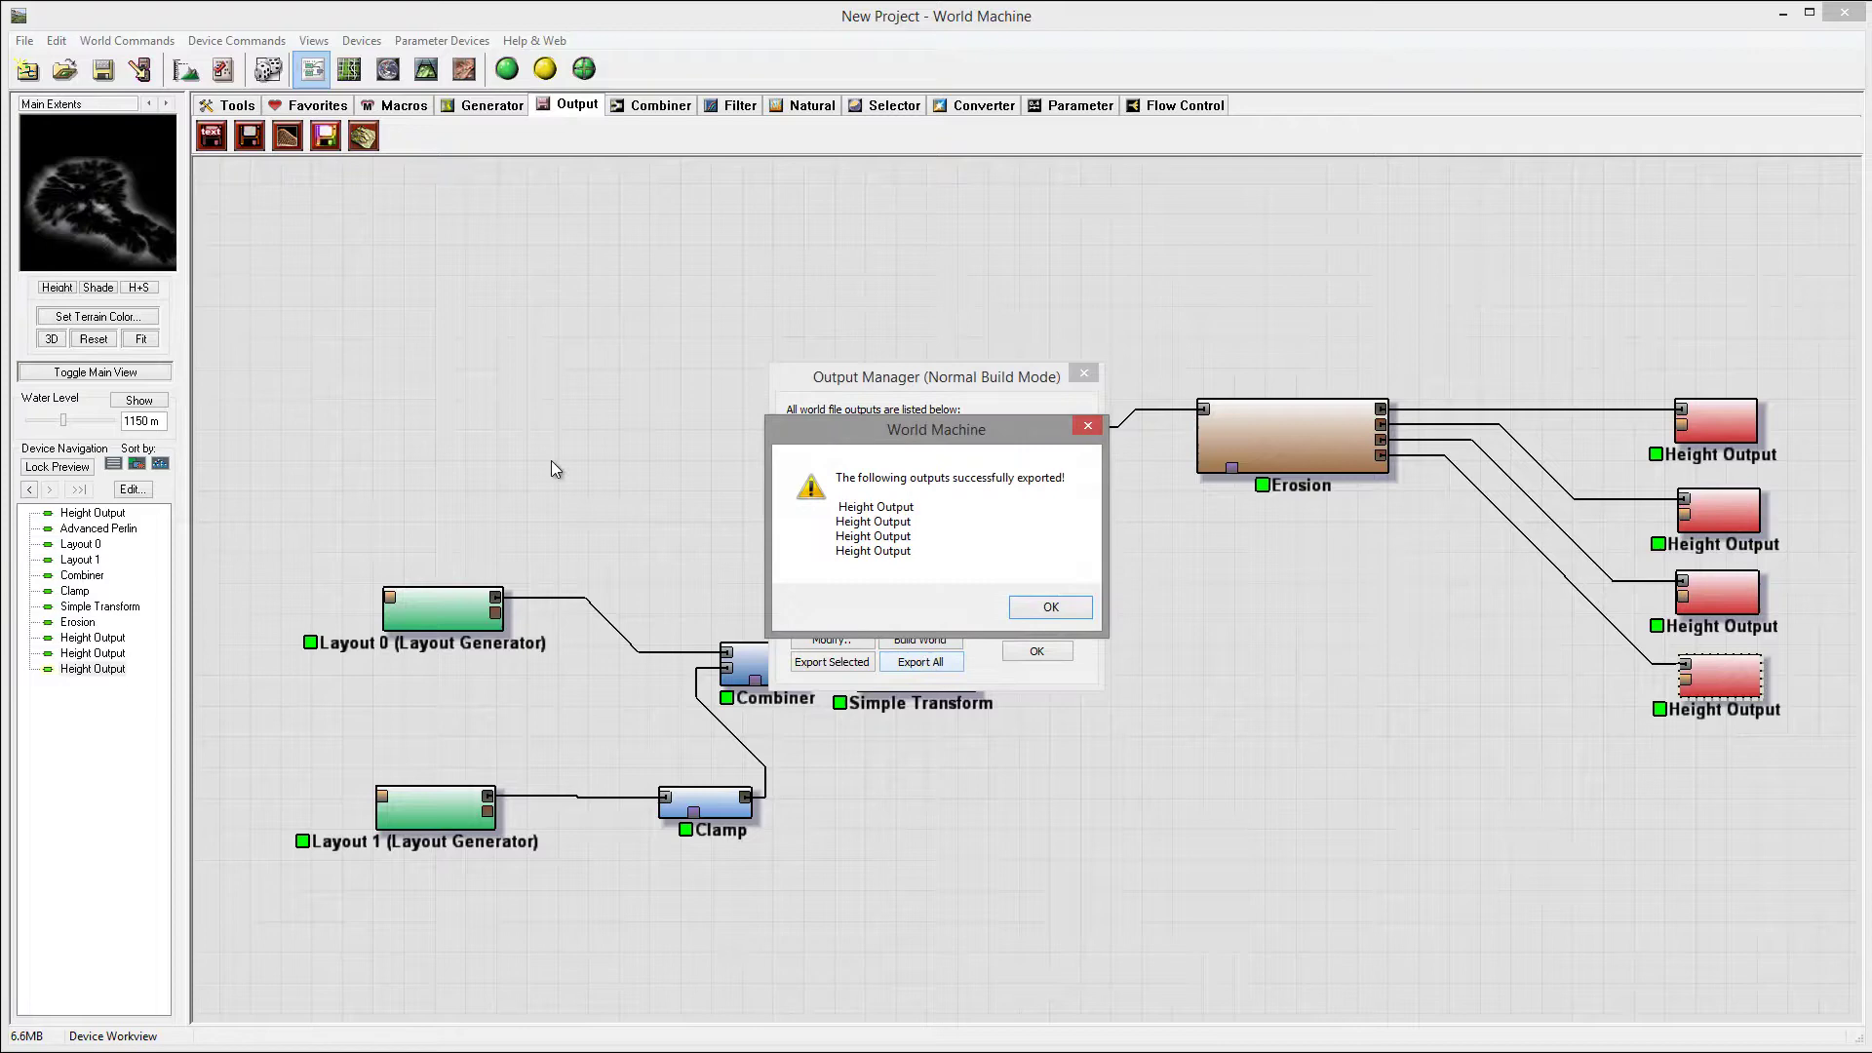
pyautogui.click(1066, 609)
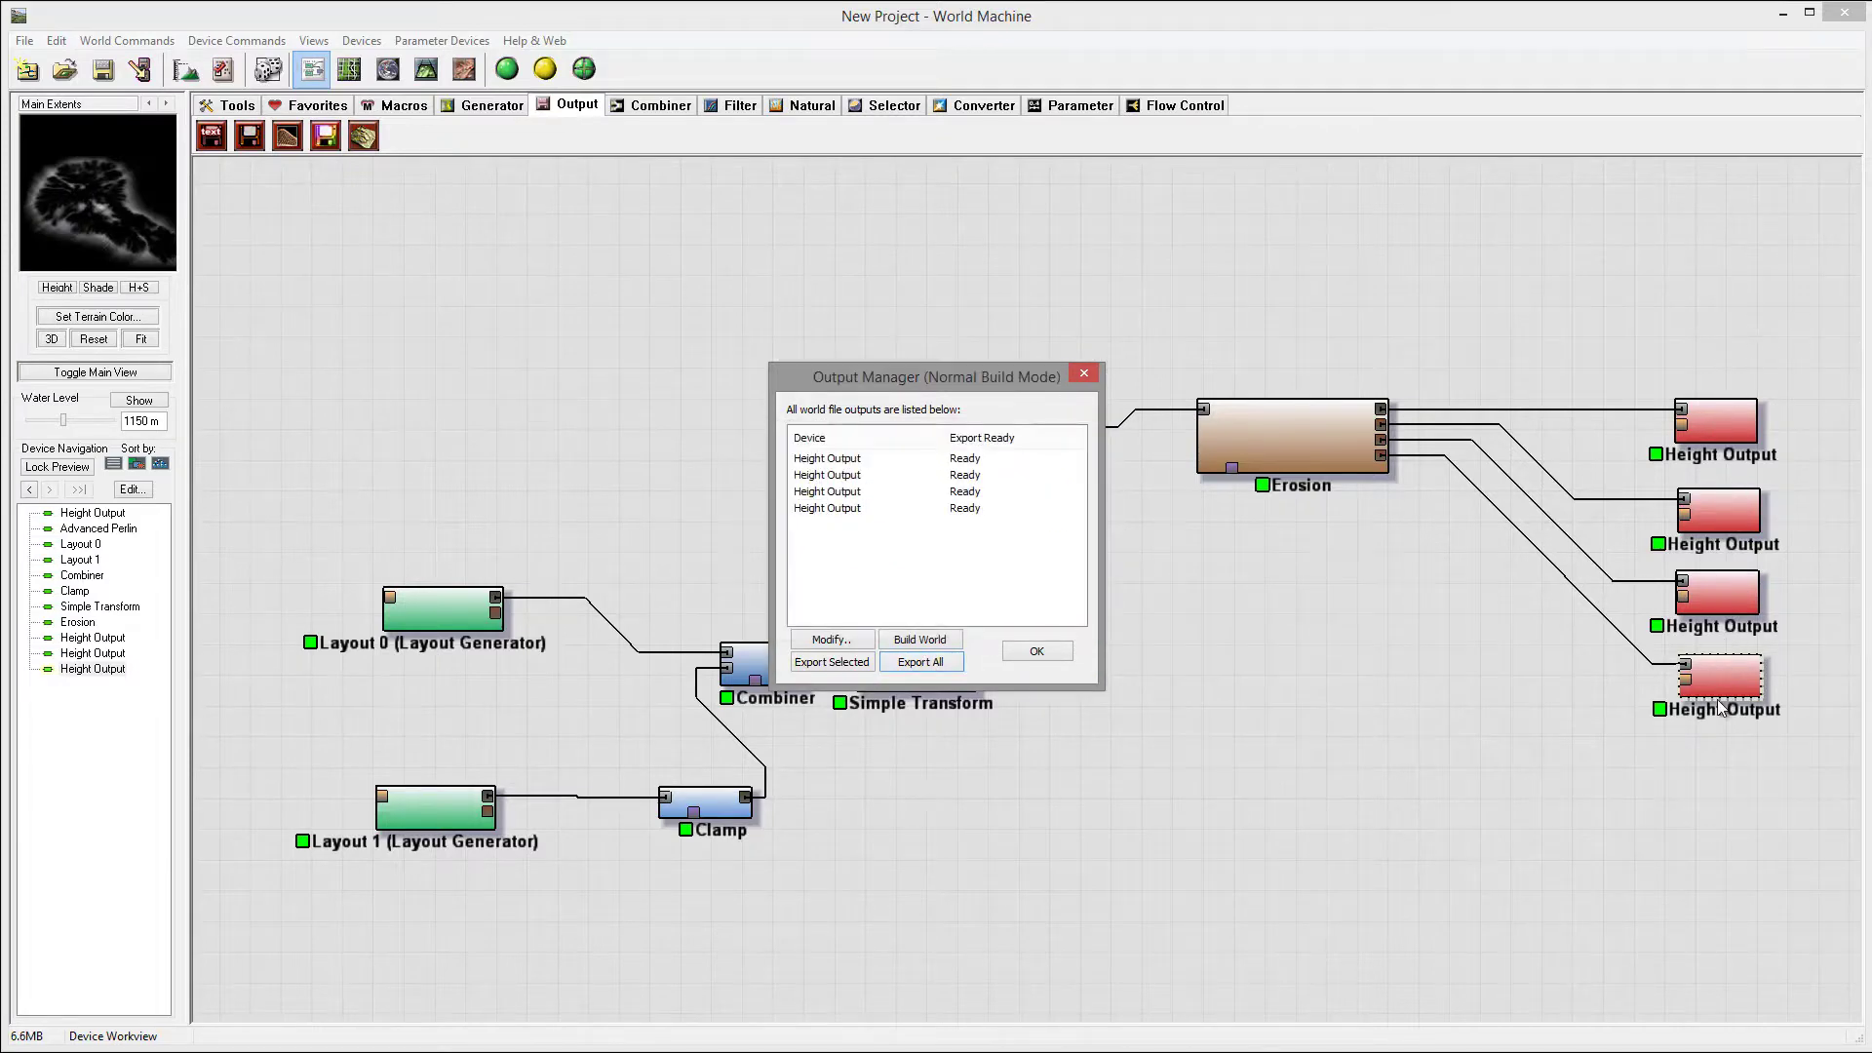
pyautogui.click(1031, 653)
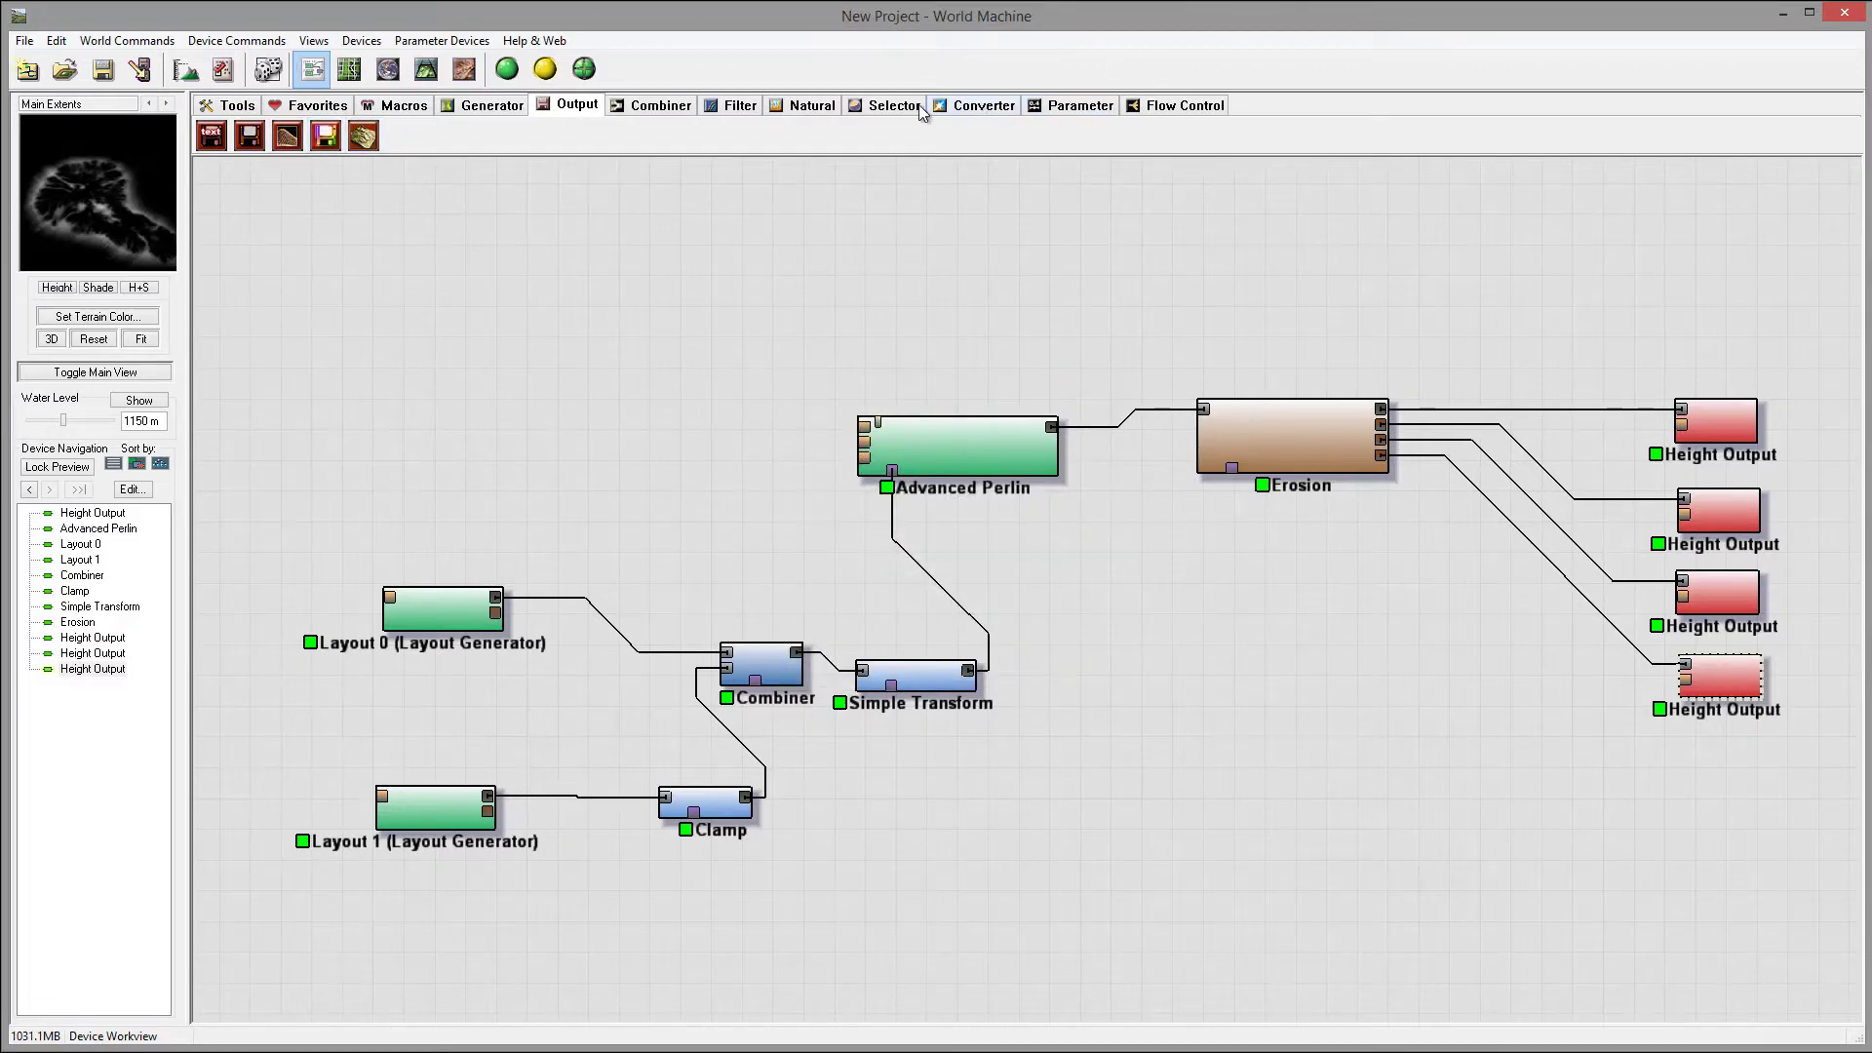
pyautogui.click(809, 106)
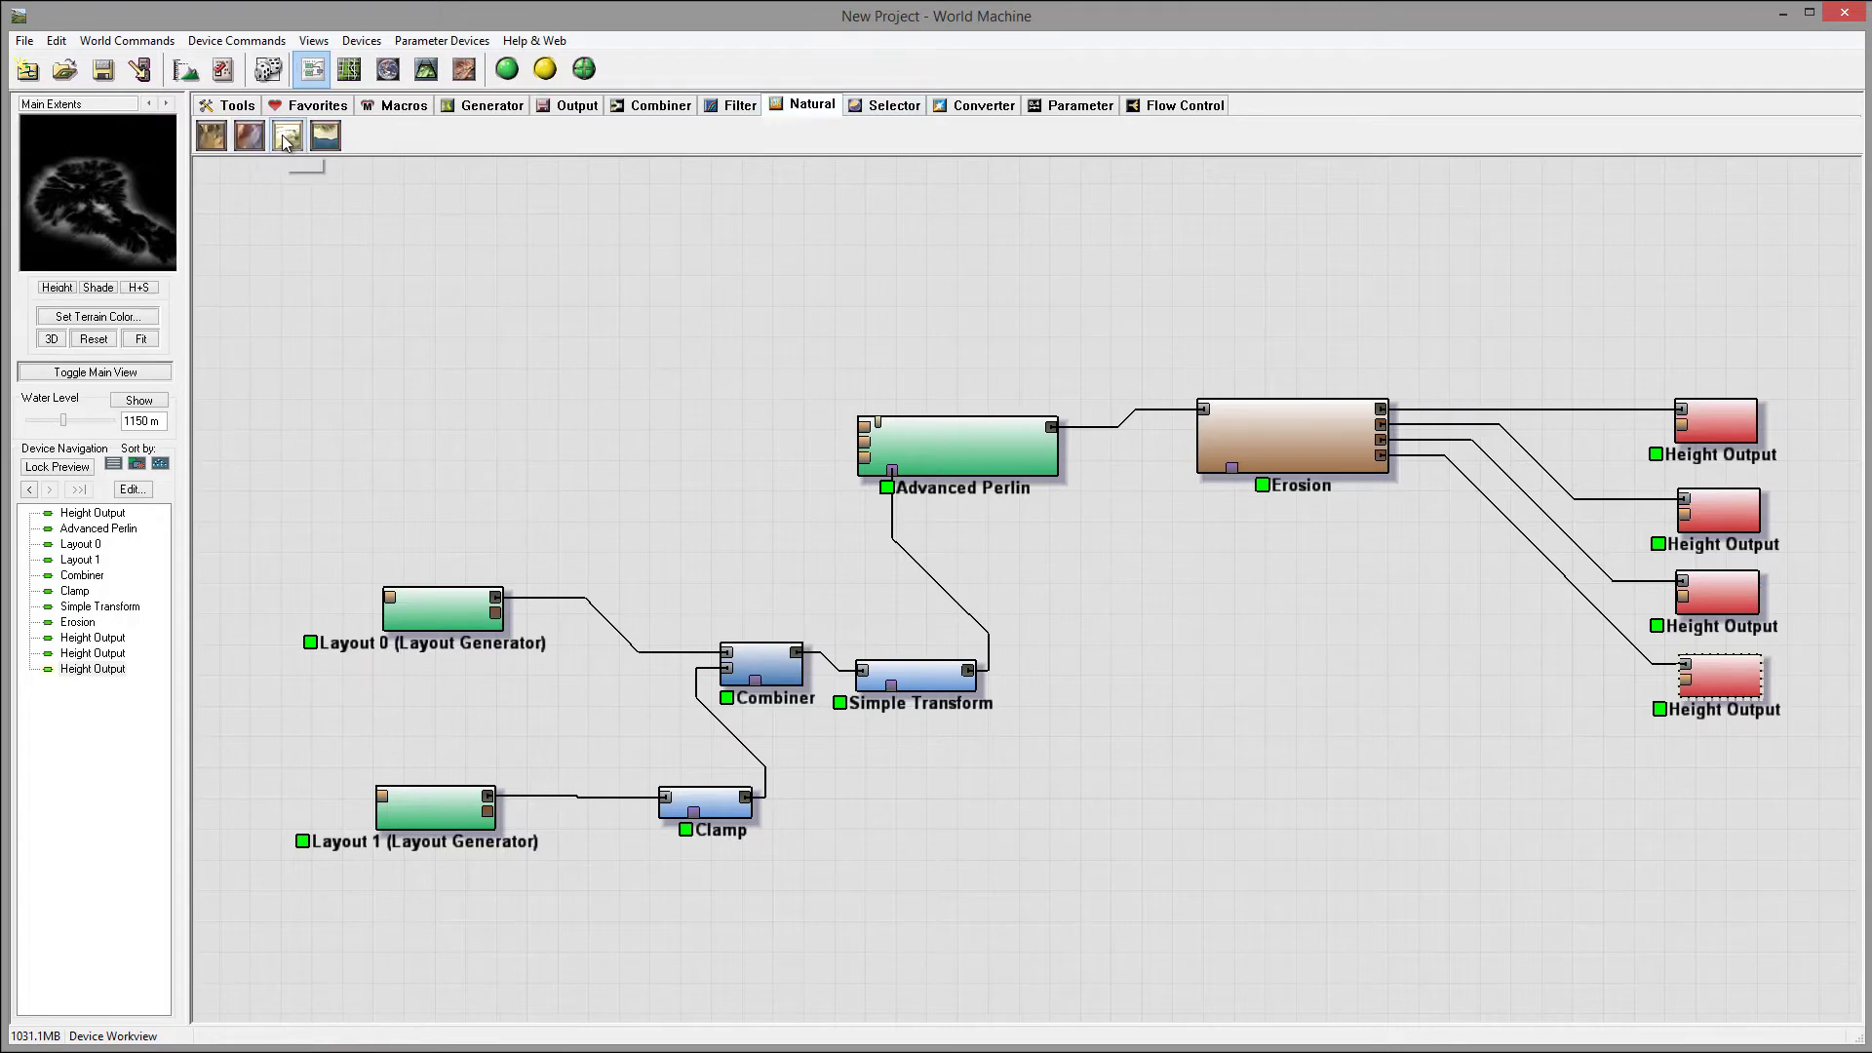